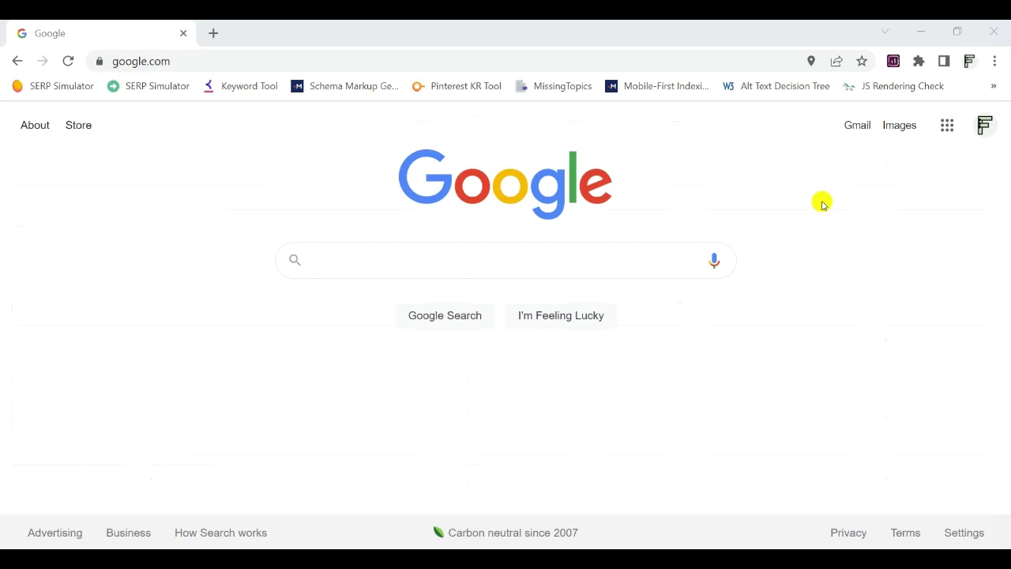
Search Google for "fishing rods".
left_click(380, 256)
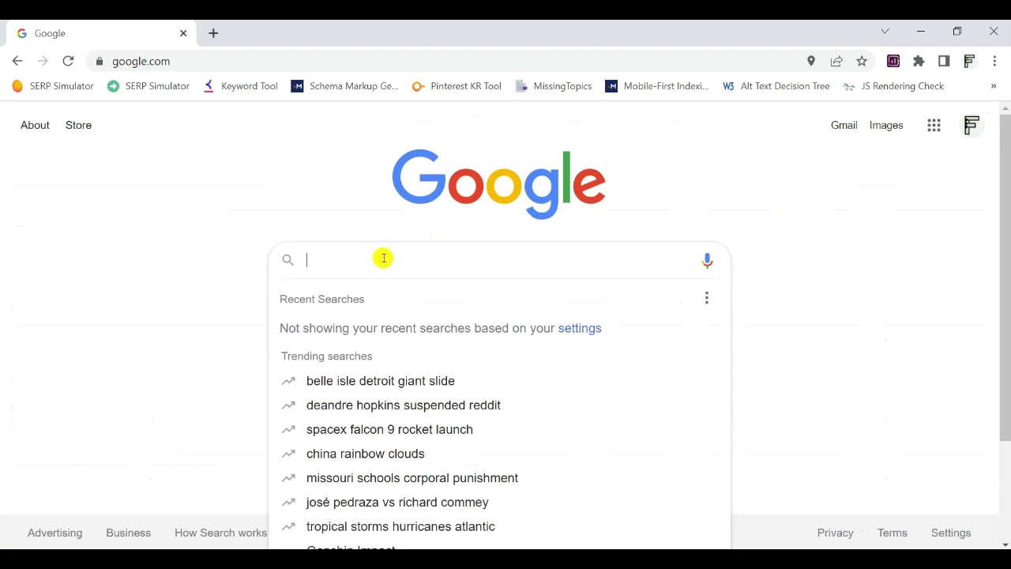
left_click(383, 258)
type("fishing ")
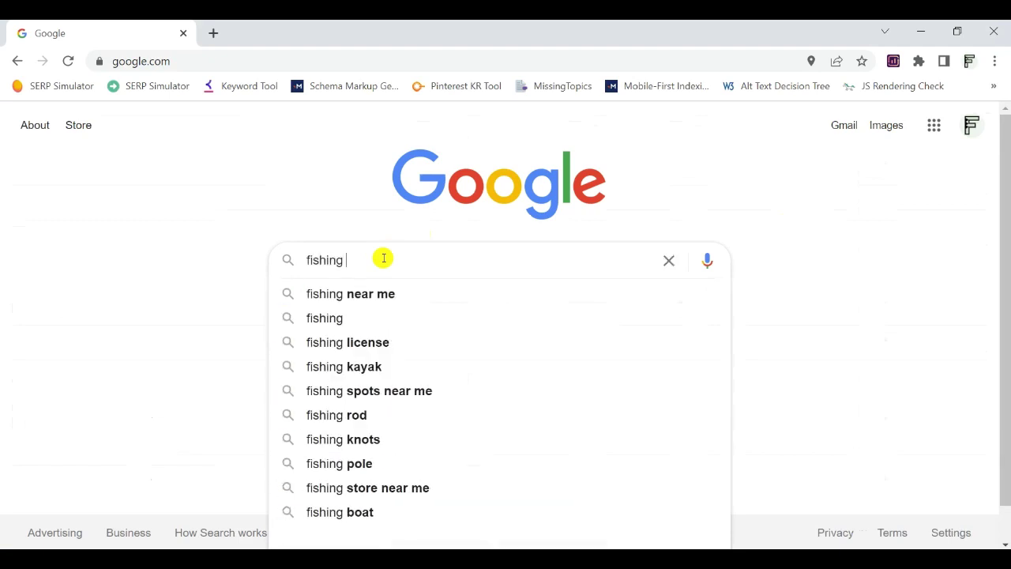
type("rods")
key("Return")
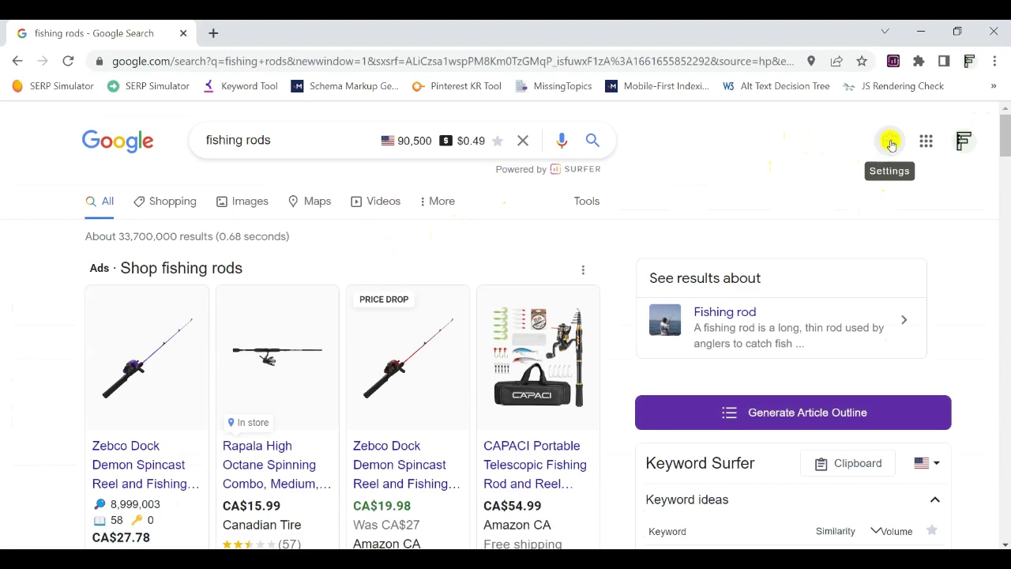
Open the full Google search settings and expand the complete list of regions.
left_click(890, 142)
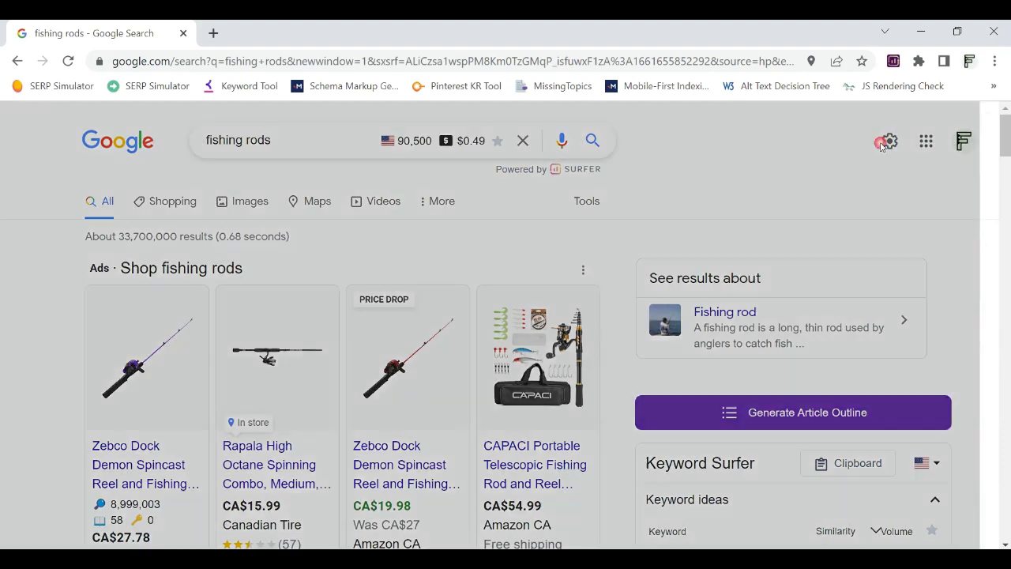
left_click(864, 182)
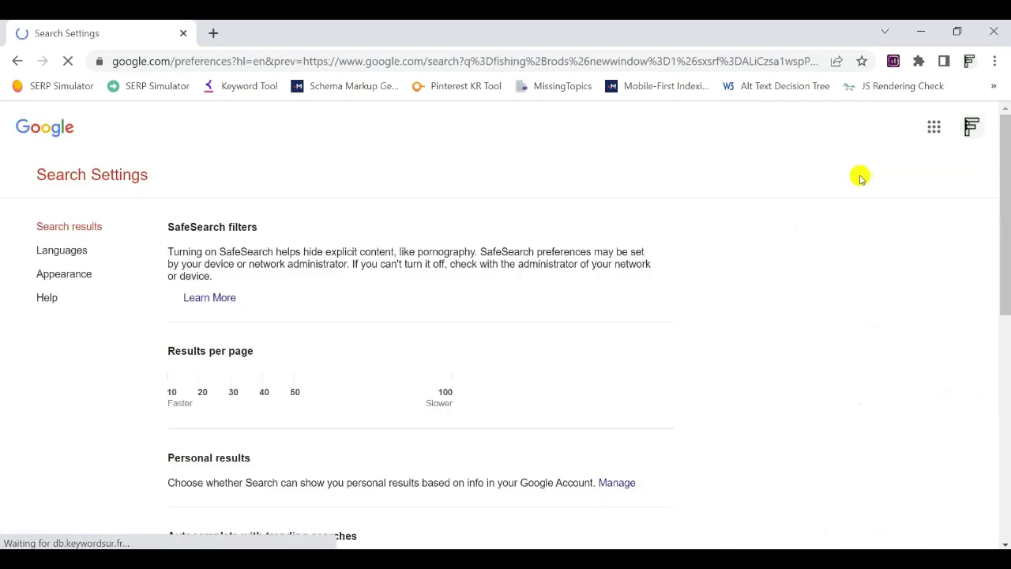
scroll(565, 327, "down", 15)
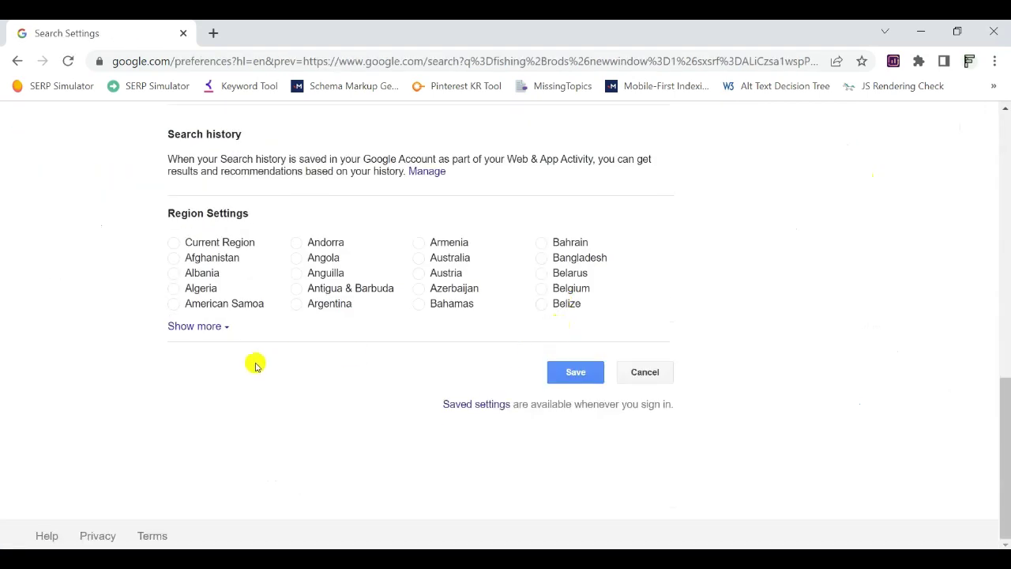
left_click(204, 330)
scroll(537, 372, "down", 7)
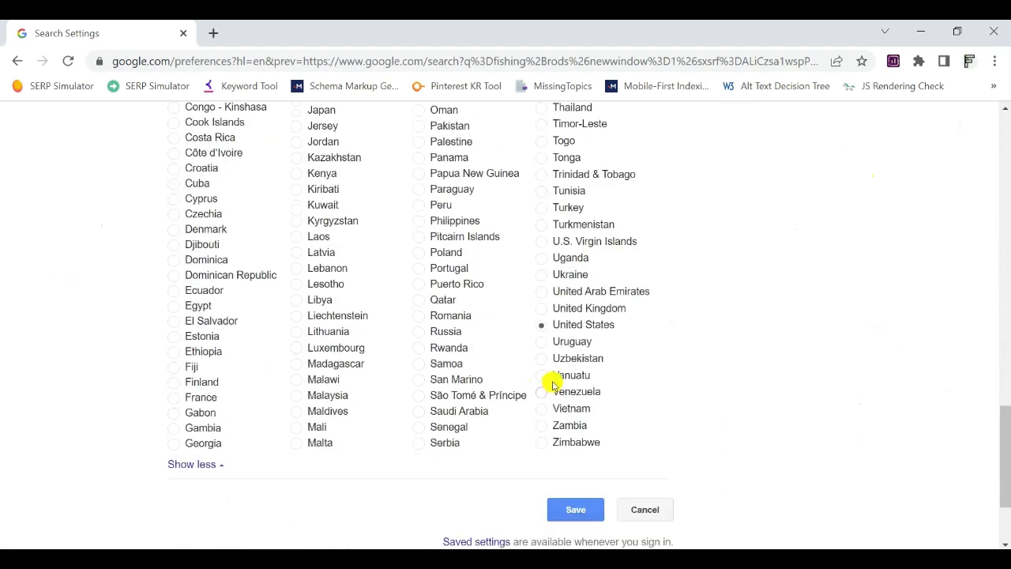
Look through the countries available in the region settings.
scroll(521, 342, "up", 9)
scroll(451, 253, "down", 7)
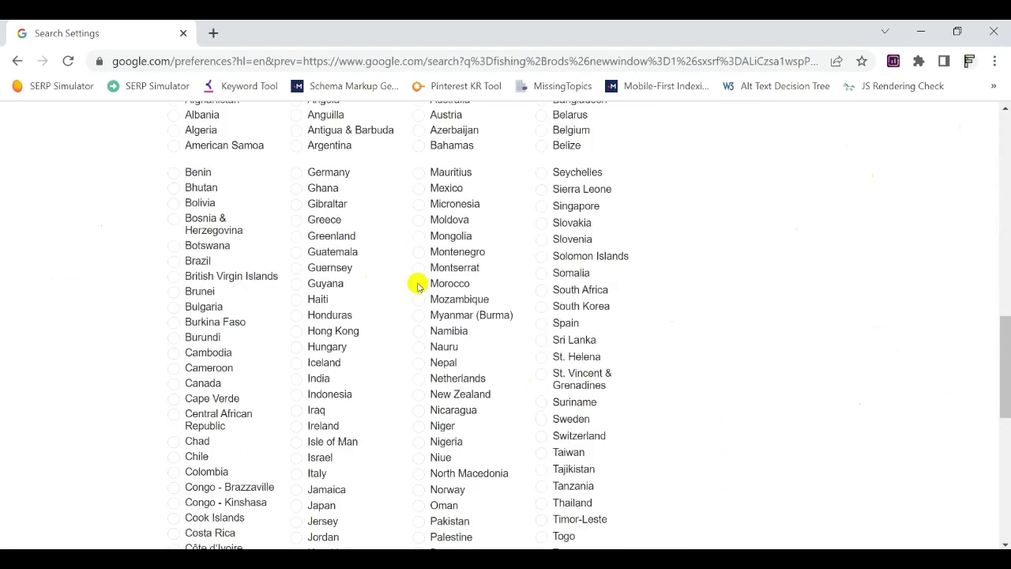
scroll(589, 337, "down", 2)
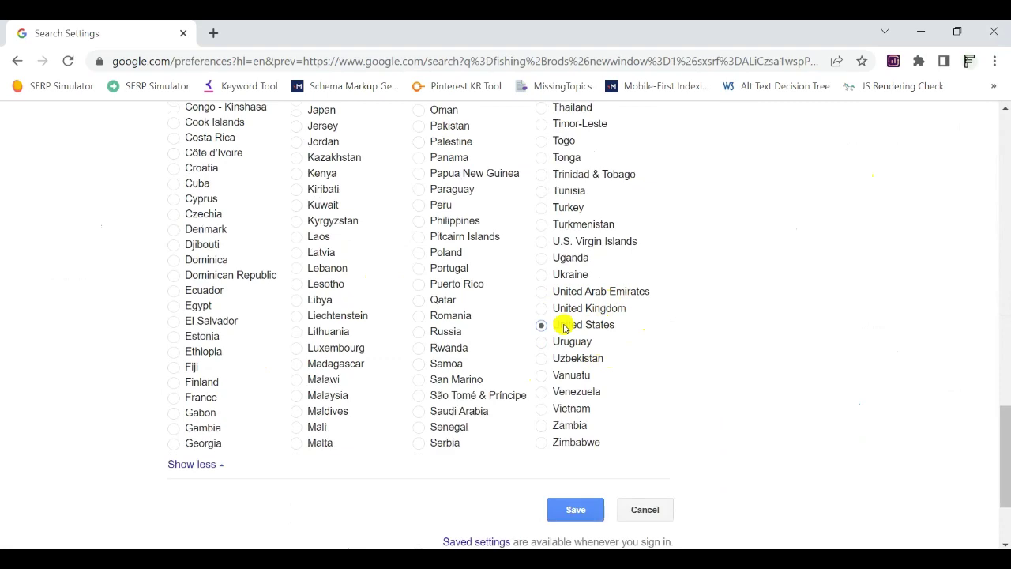
scroll(569, 324, "up", 6)
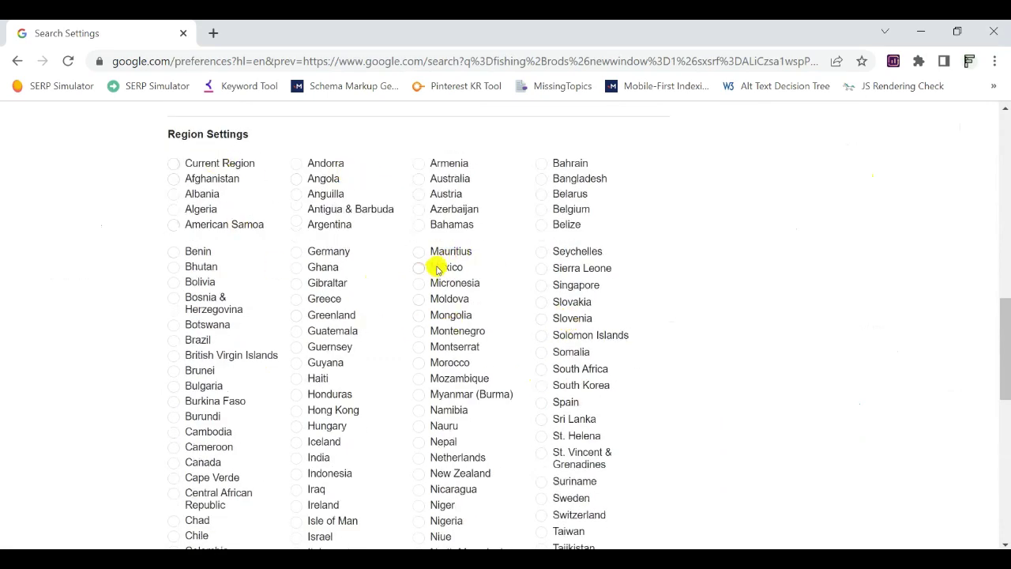
scroll(304, 332, "down", 2)
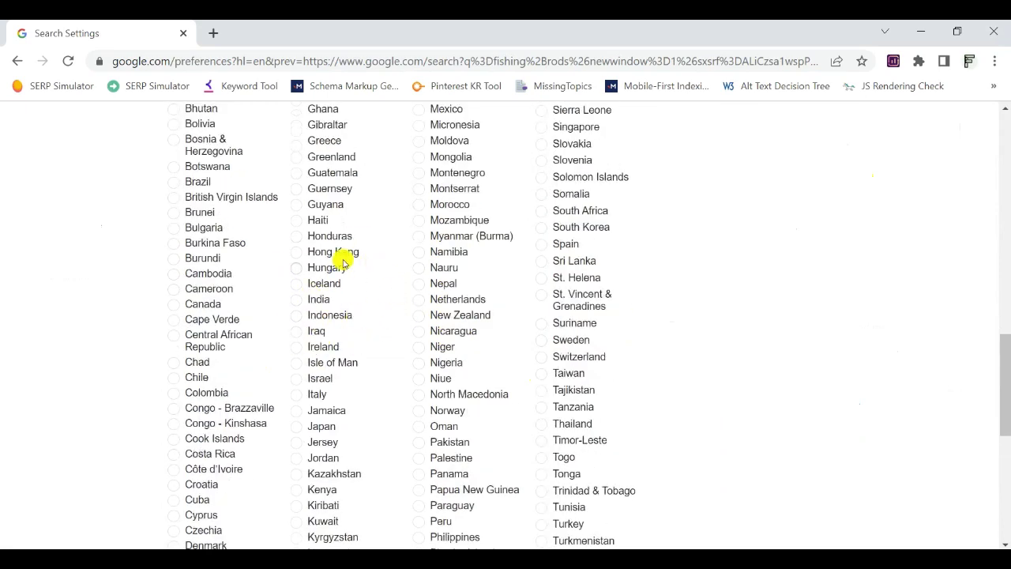
scroll(505, 206, "up", 3)
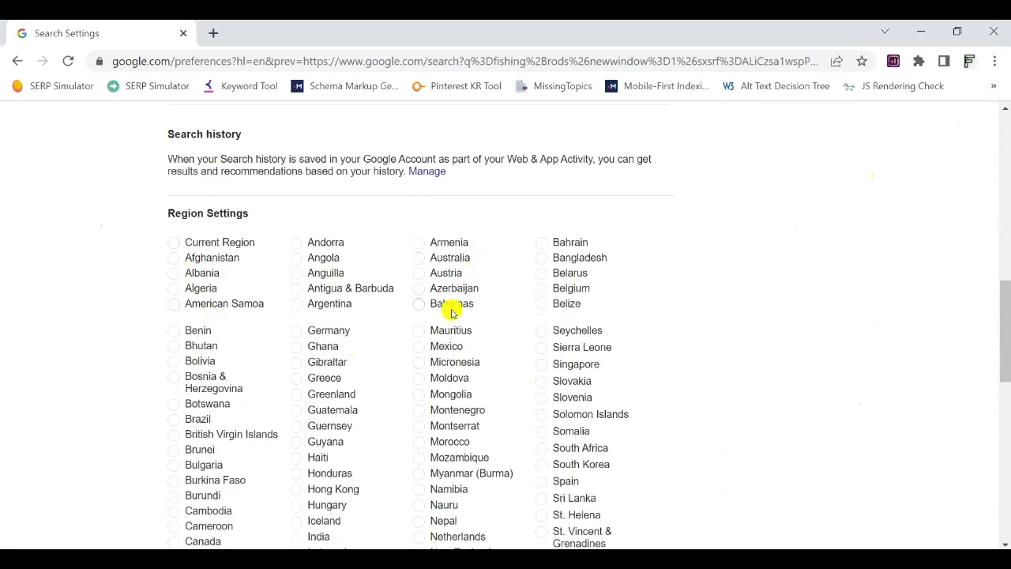
scroll(394, 329, "down", 3)
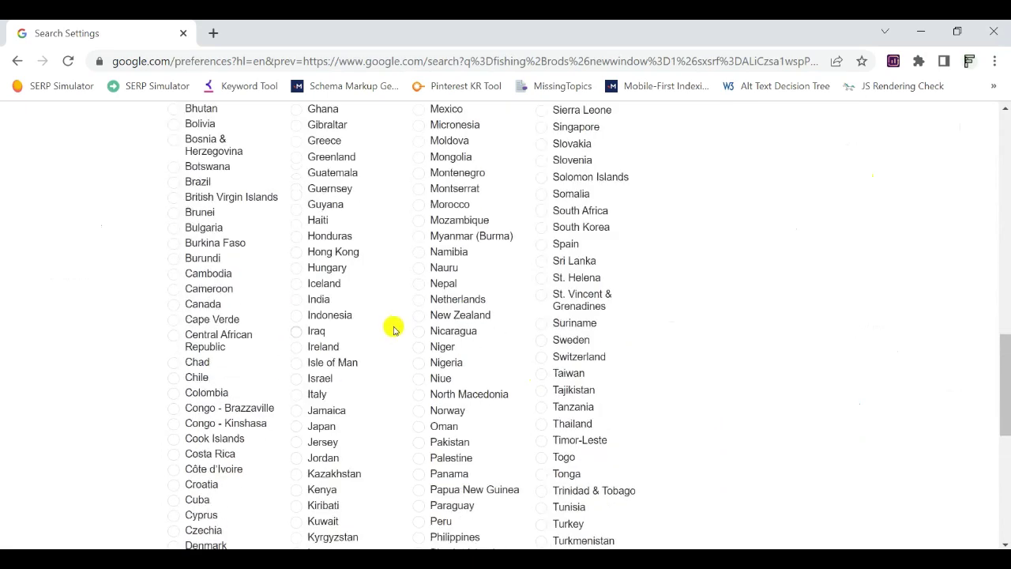
scroll(394, 329, "down", 5)
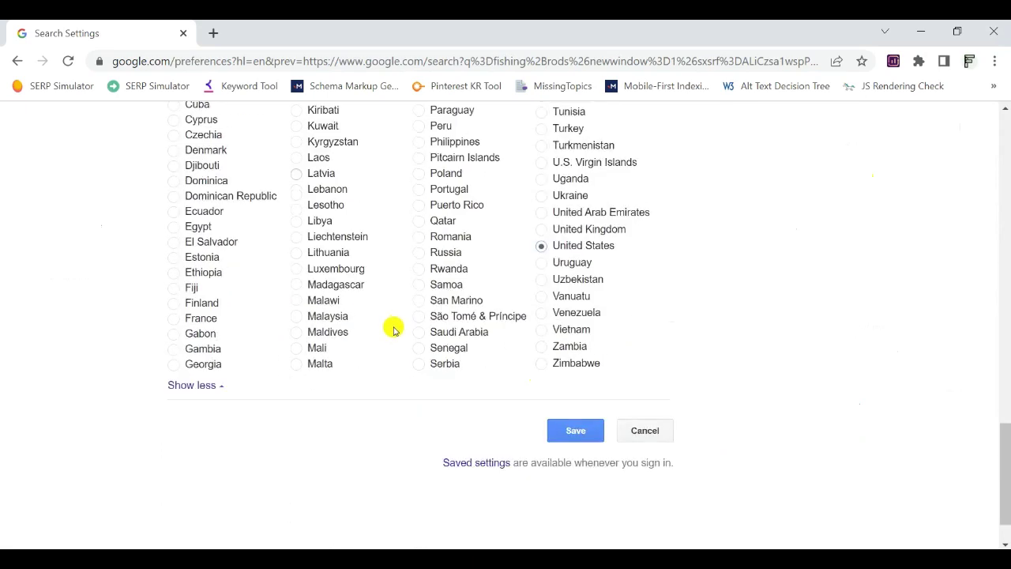
Choose United States as the search region, save the preferences and accept the confirmation.
left_click(598, 248)
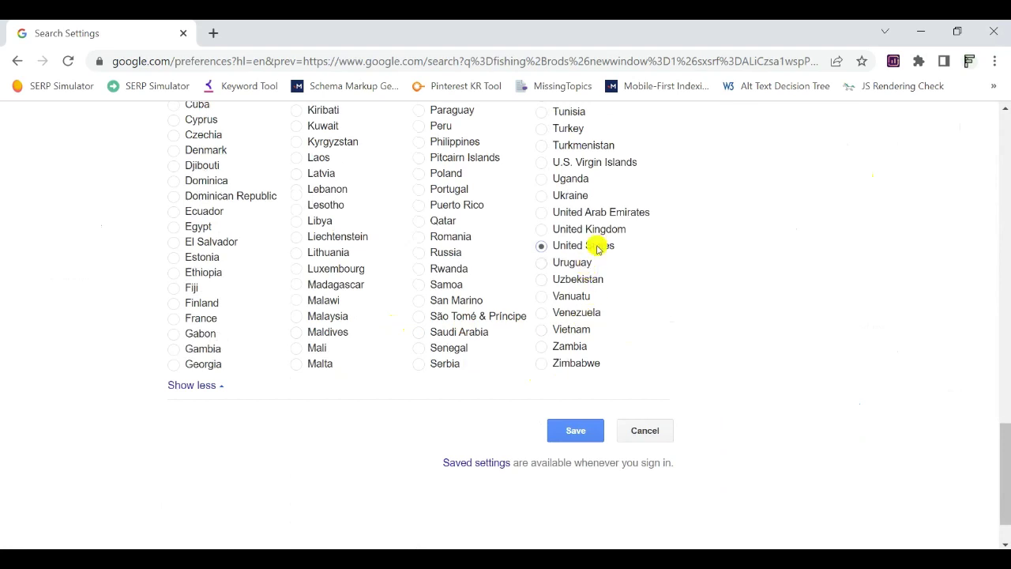
scroll(542, 199, "up", 3)
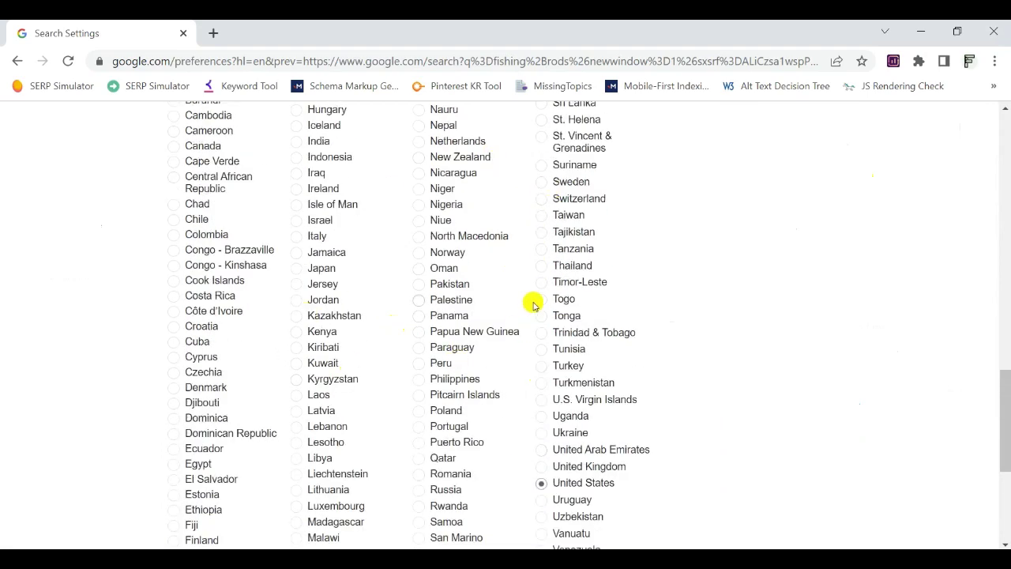
scroll(532, 305, "down", 4)
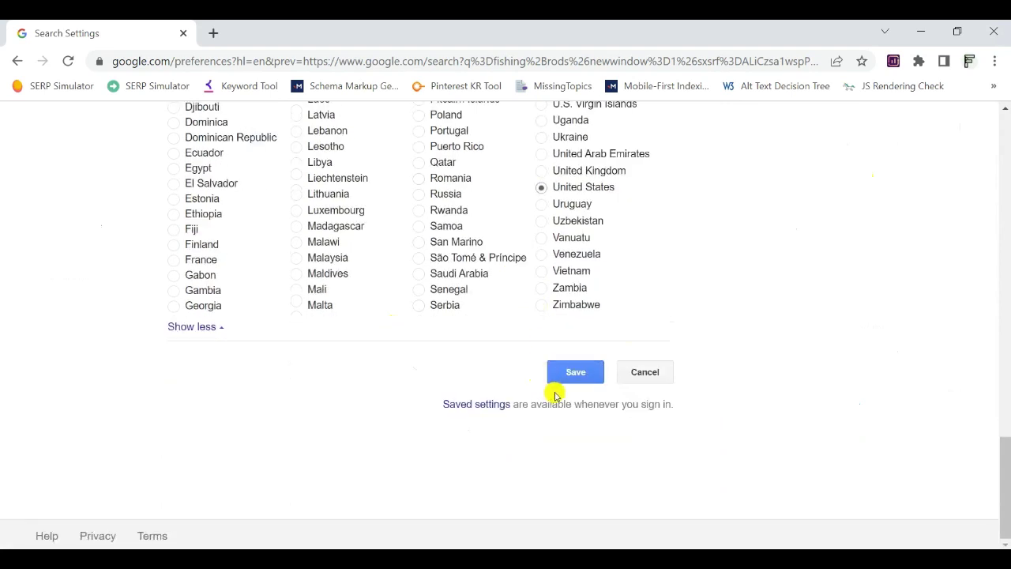
left_click(573, 371)
left_click(643, 150)
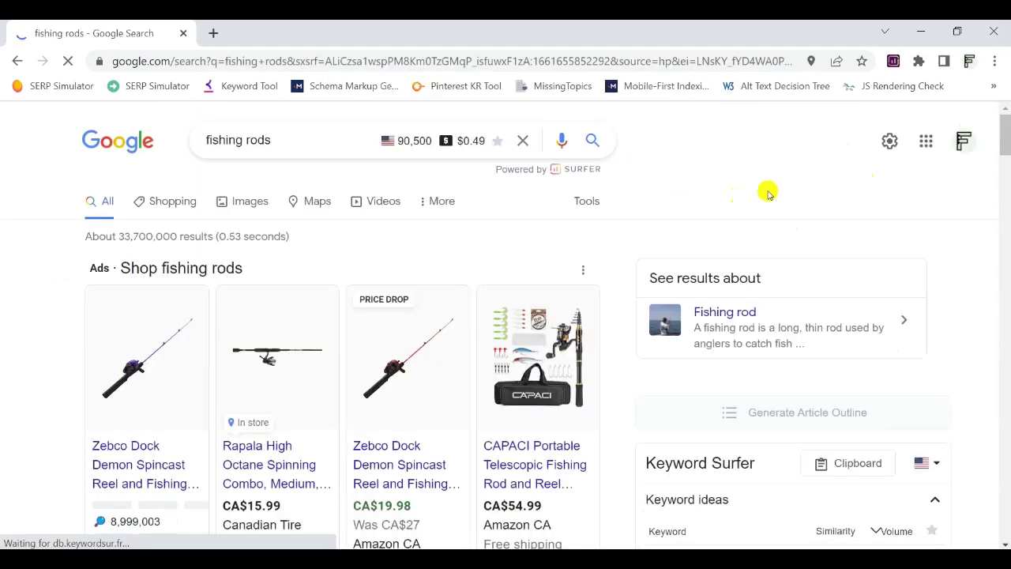
Check the browser's extension list for Keyword Surfer and its pin option, and close the list.
left_click(919, 61)
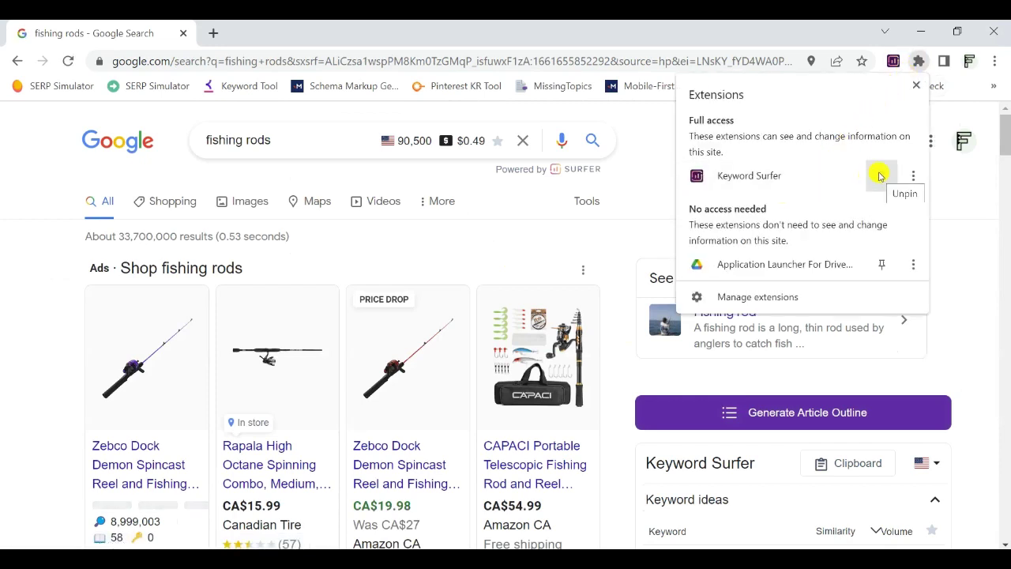
left_click(639, 181)
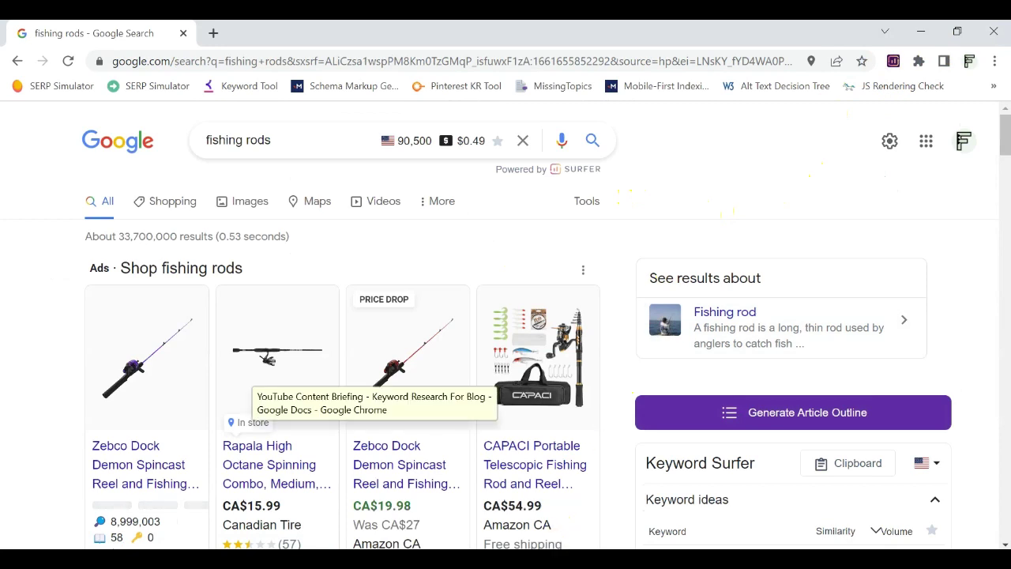
Open a new Incognito window and search for "fishing rods" in it.
right_click(542, 561)
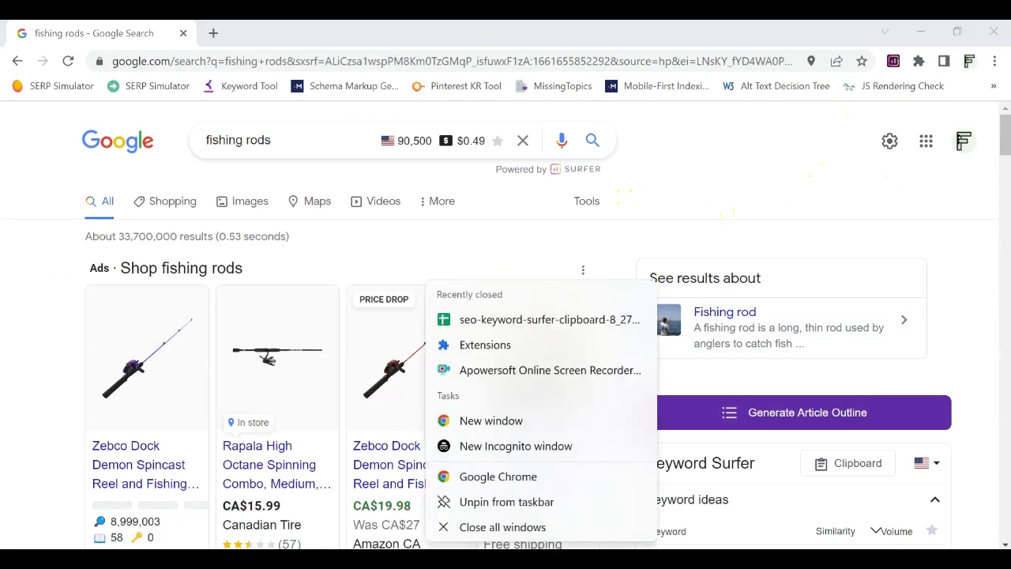
left_click(569, 446)
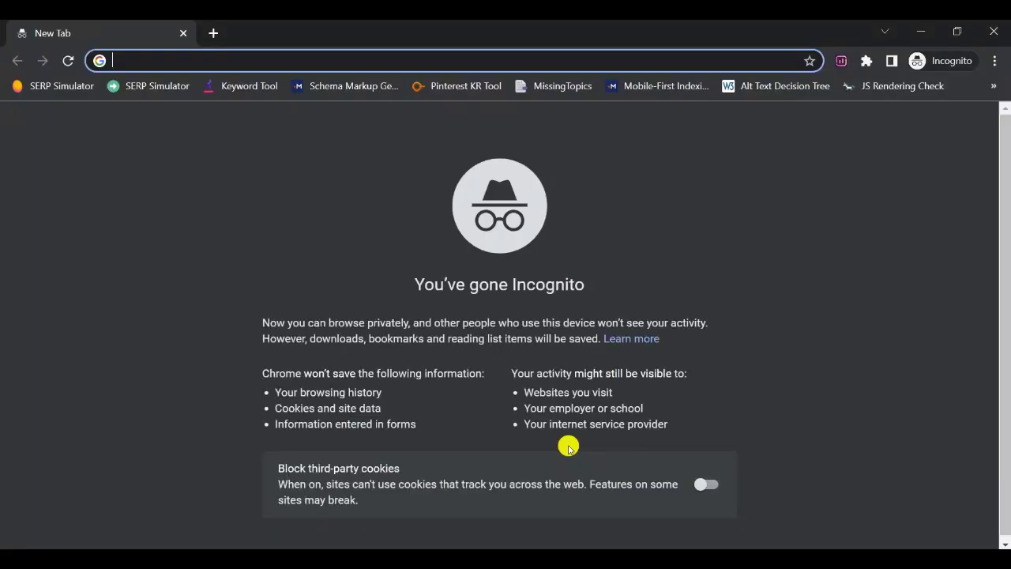
left_click(444, 57)
type("fishing rods")
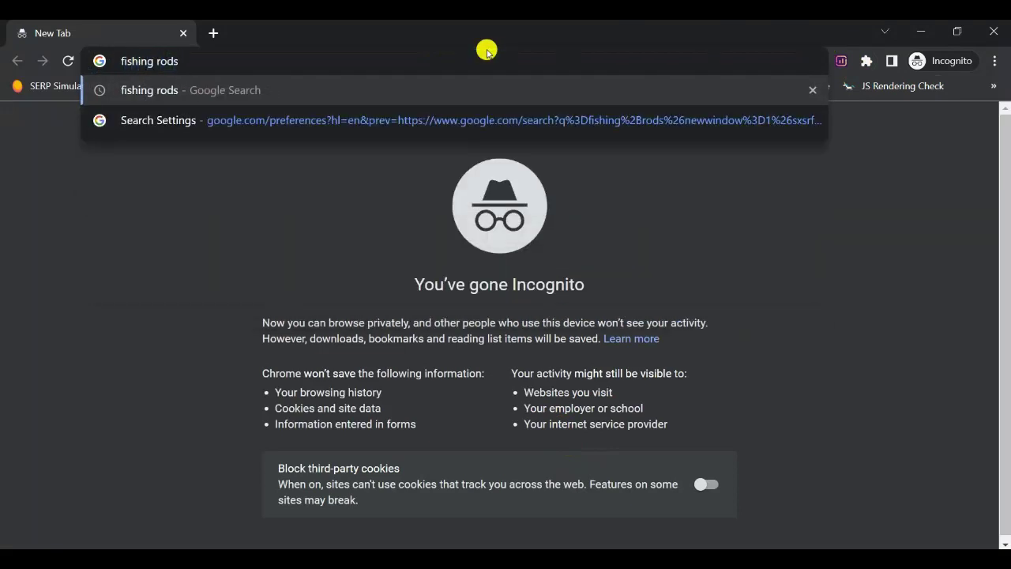
key("Return")
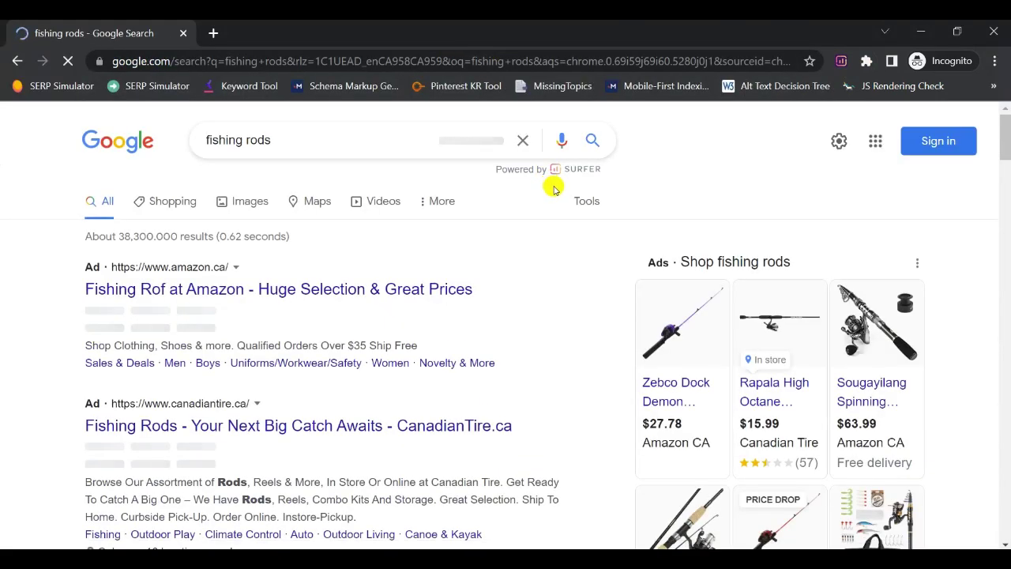
Block Google's location request and look over the "fishing rods" results.
scroll(703, 197, "down", 2)
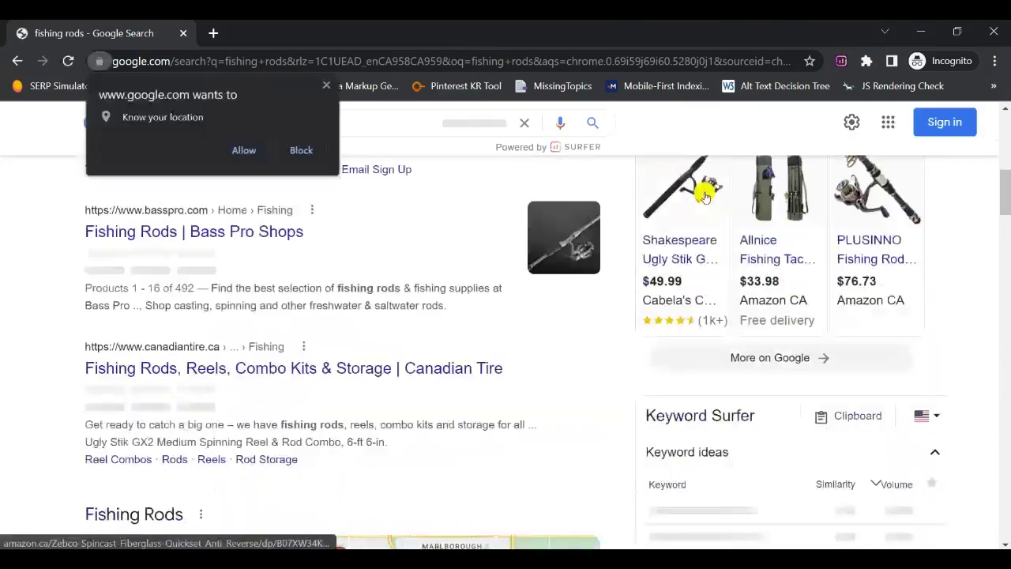
left_click(304, 150)
scroll(684, 307, "down", 2)
scroll(806, 293, "up", 4)
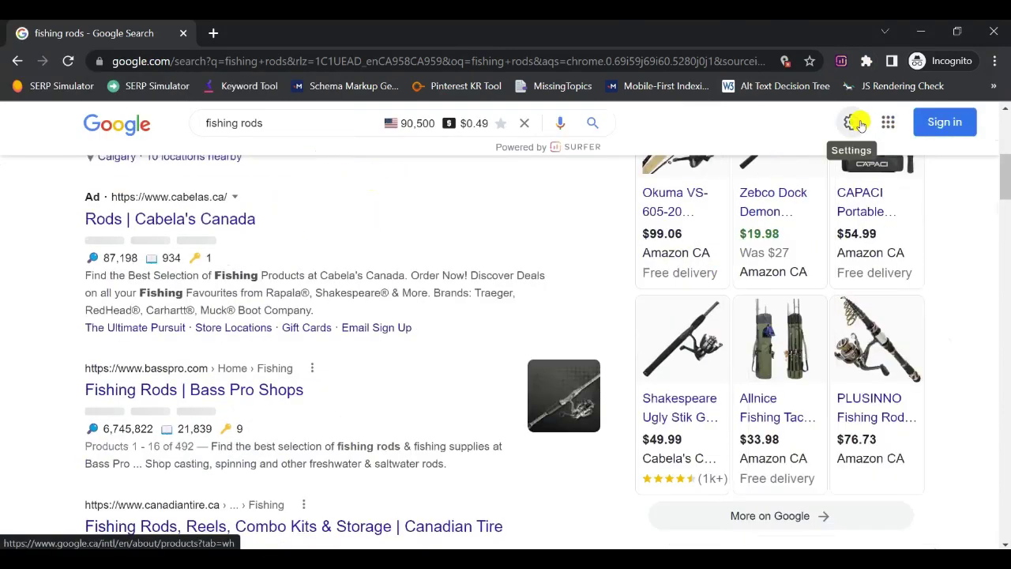
Set the region to United States in the Incognito window's full search settings and save the preferences.
left_click(852, 123)
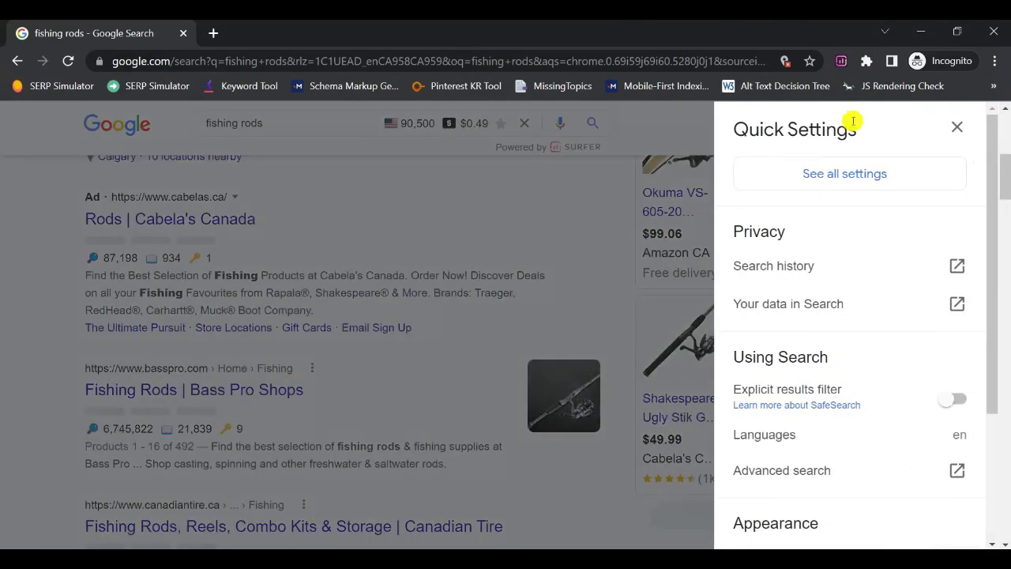
left_click(854, 181)
scroll(537, 302, "down", 10)
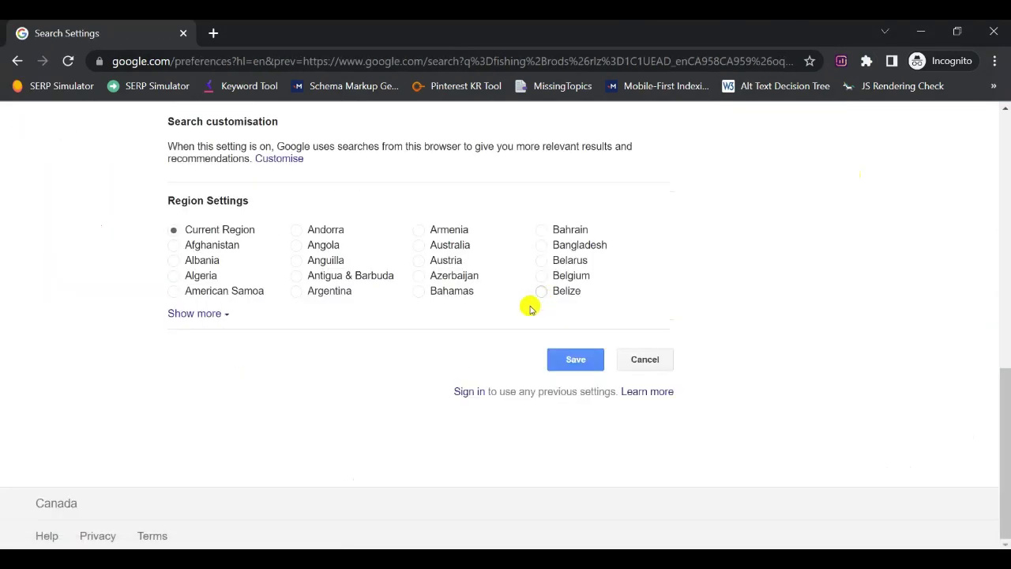
left_click(199, 314)
scroll(480, 316, "down", 8)
scroll(546, 328, "up", 3)
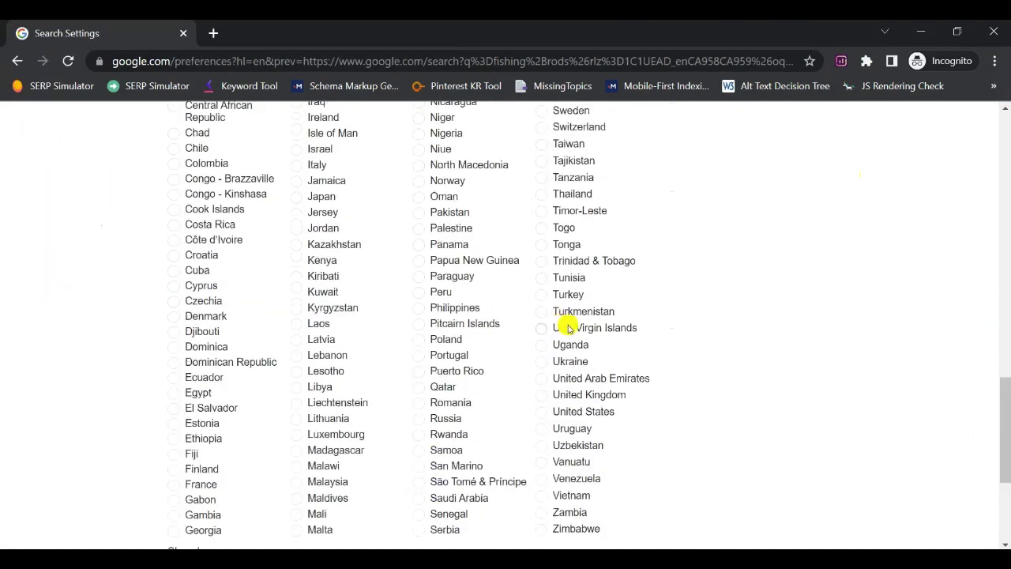
left_click(597, 413)
scroll(598, 412, "down", 2)
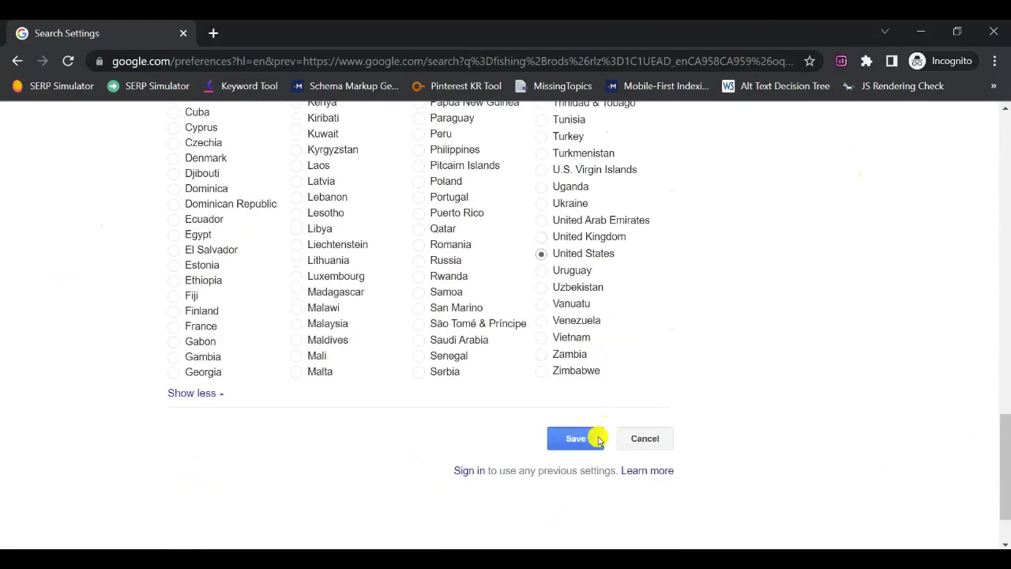
left_click(576, 438)
left_click(645, 150)
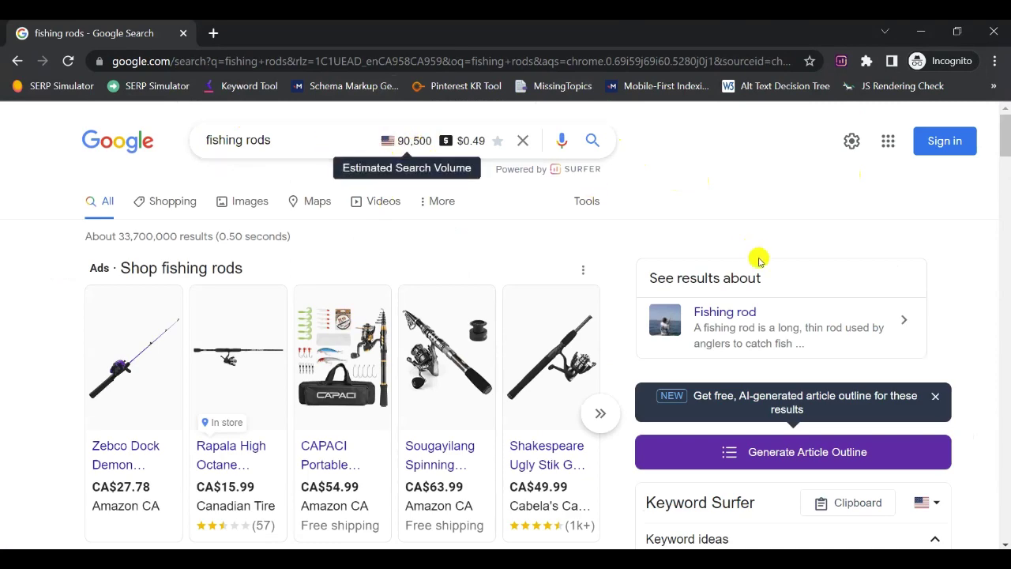
View the country choices in the Keyword Surfer panel and close them without changing the country.
scroll(758, 260, "down", 2)
left_click(924, 345)
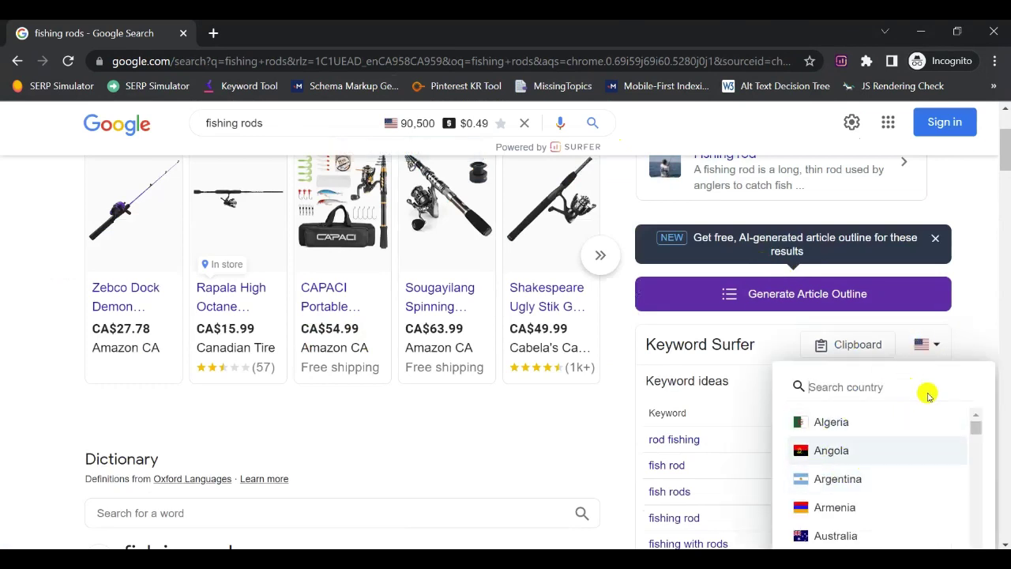
left_click(971, 282)
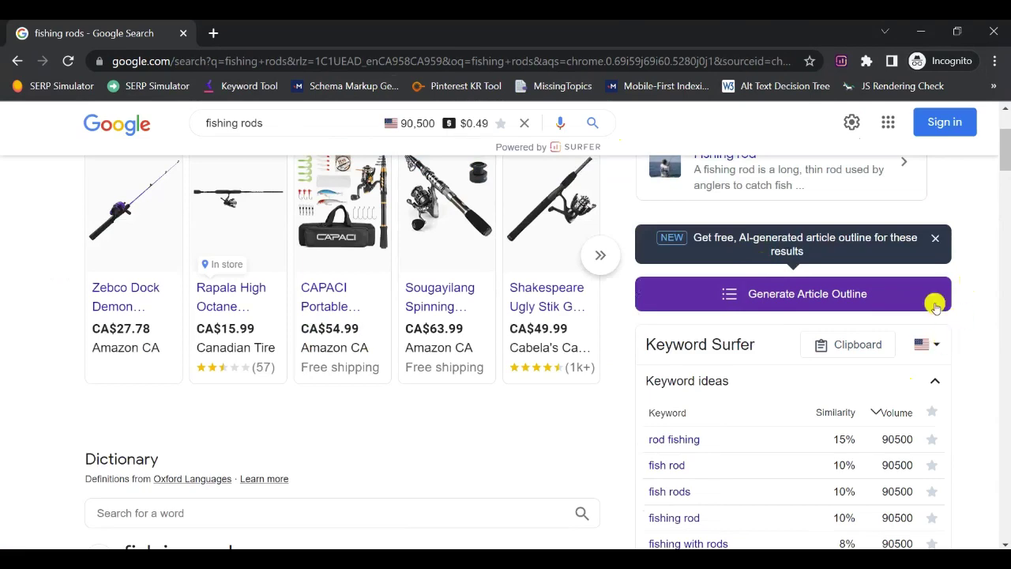
Add the searched keyword "fishing rods" to the Keyword Surfer clipboard.
scroll(817, 310, "up", 2)
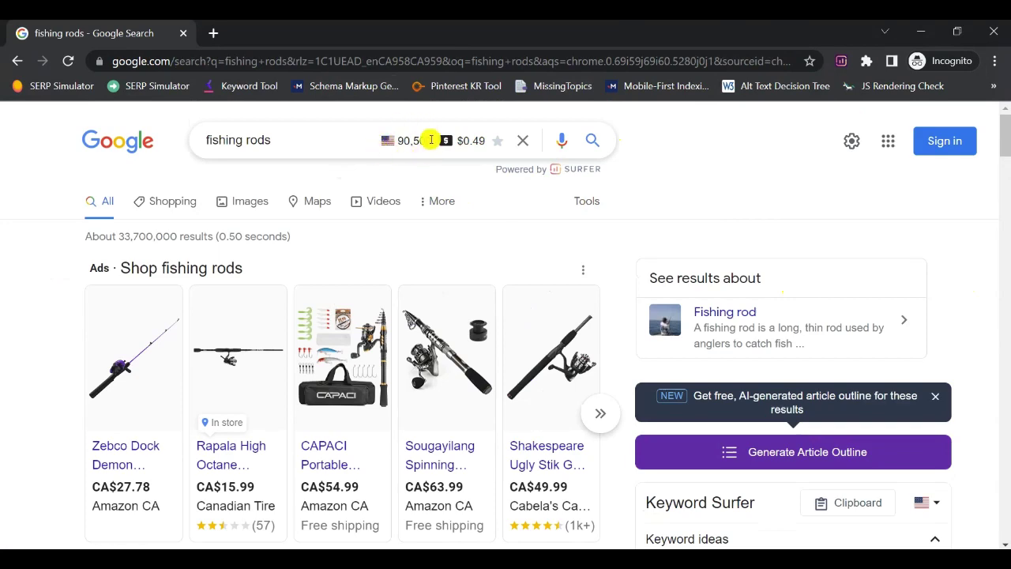
left_click(326, 143)
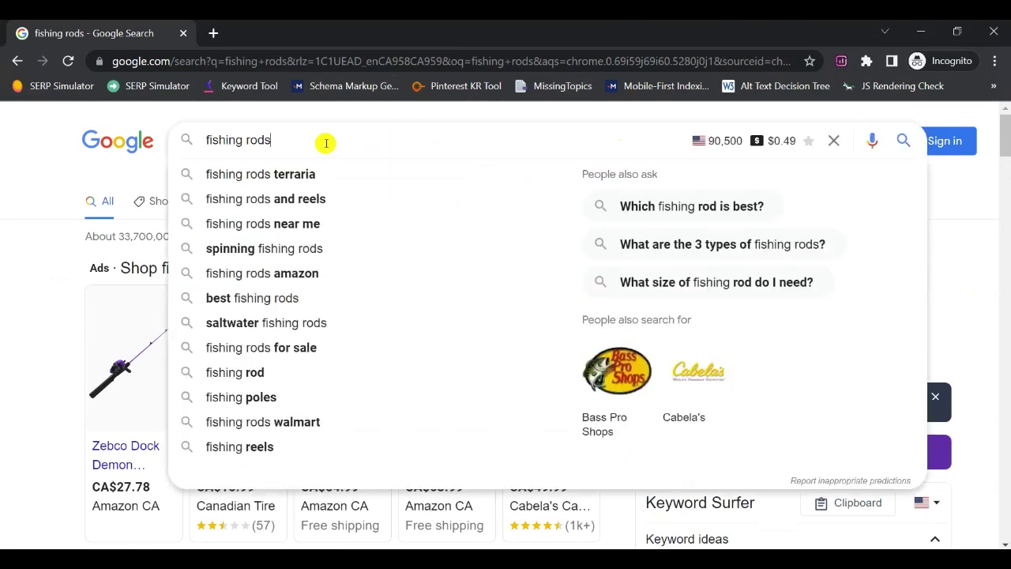
left_click(21, 241)
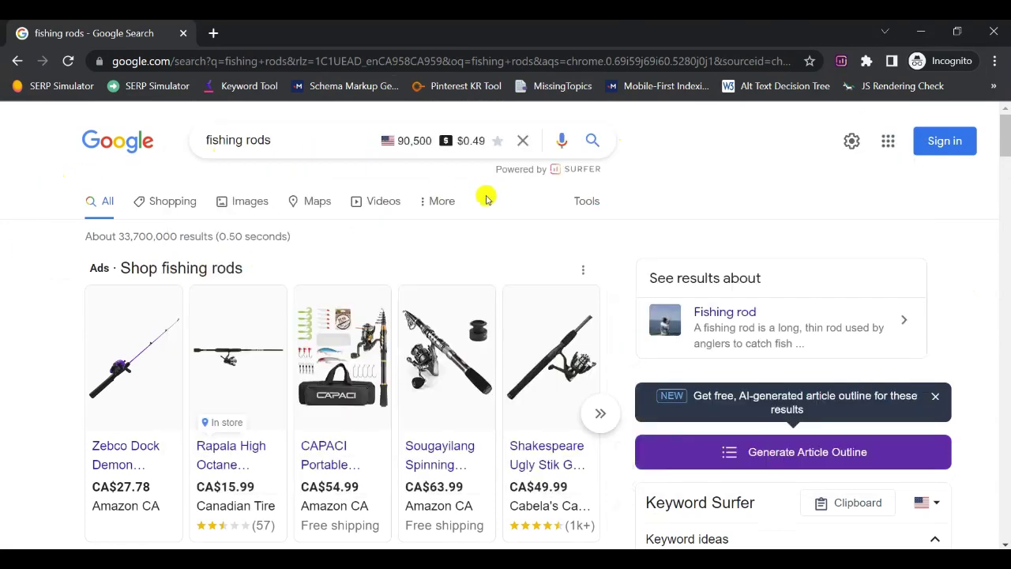
left_click(498, 141)
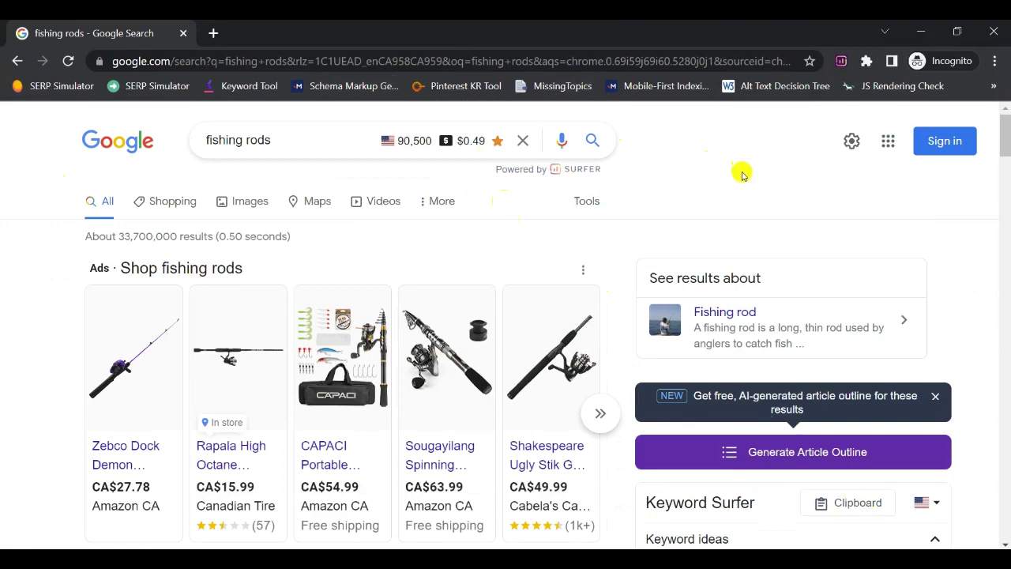
Show 20 keyword ideas per page for "fishing rods", look over the longer list, and return it to 10 per page.
scroll(738, 186, "down", 1)
scroll(849, 291, "down", 1)
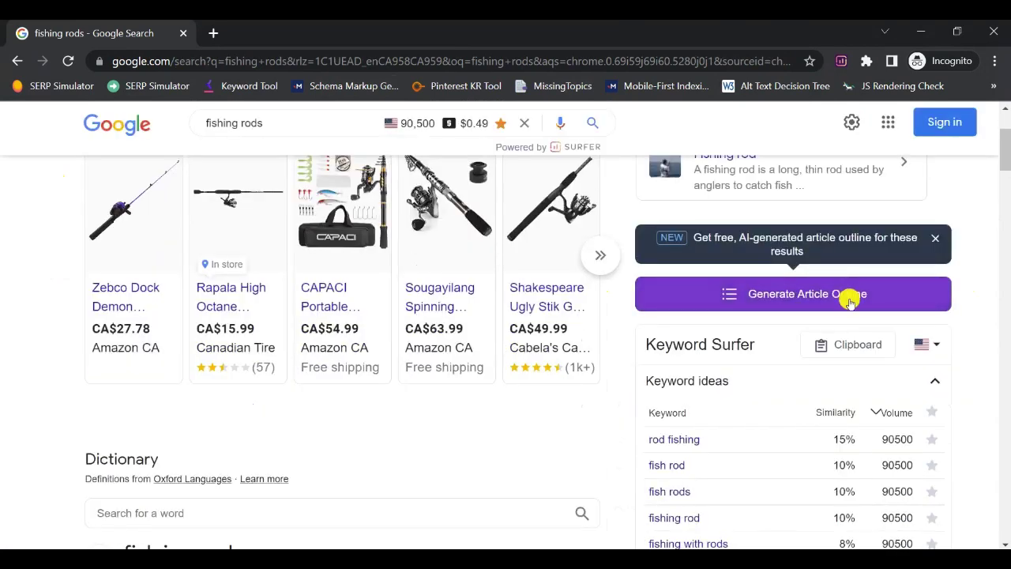
scroll(844, 324, "down", 1)
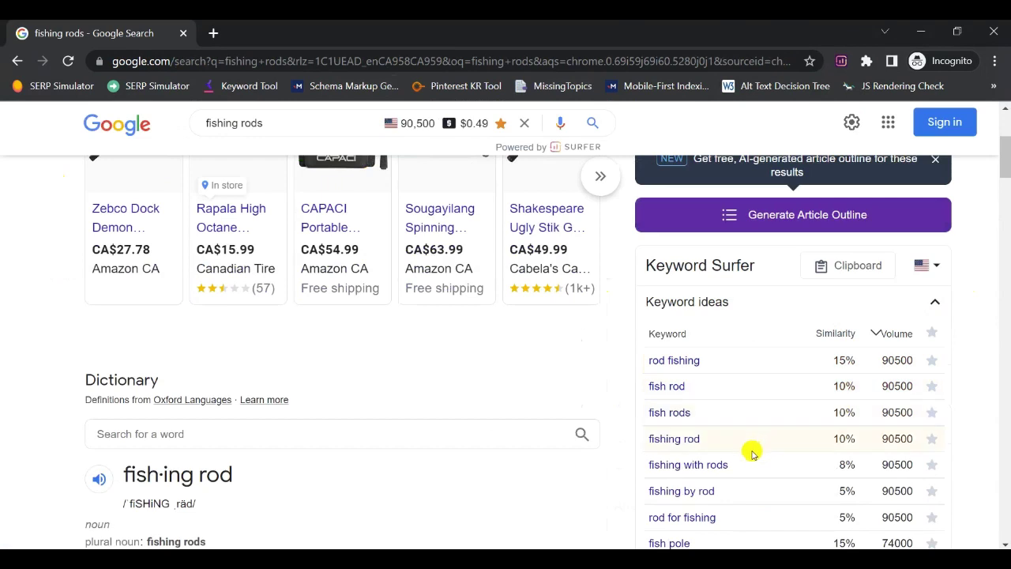
scroll(752, 453, "down", 1)
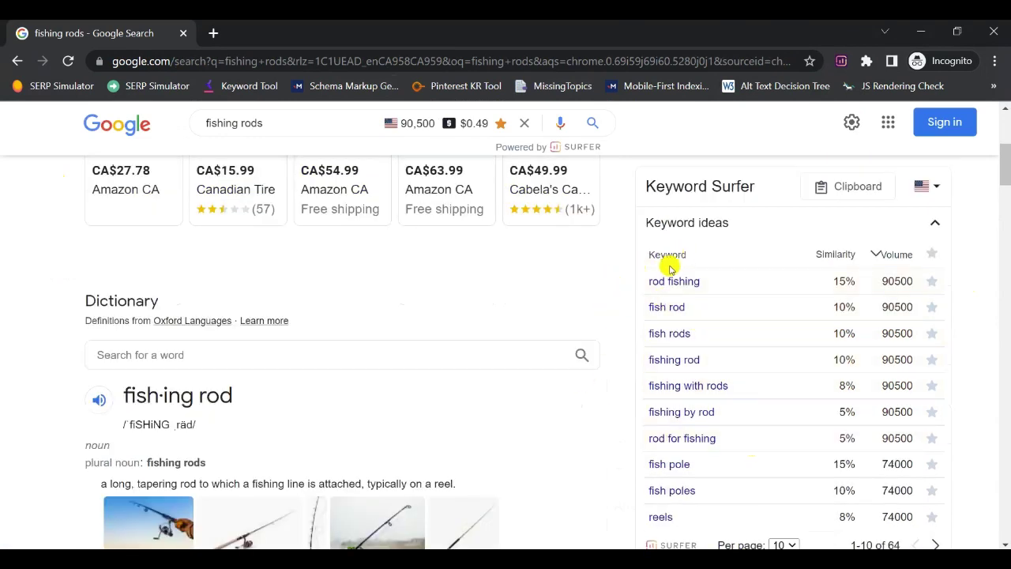
scroll(1007, 181, "down", 1)
left_click(1007, 180)
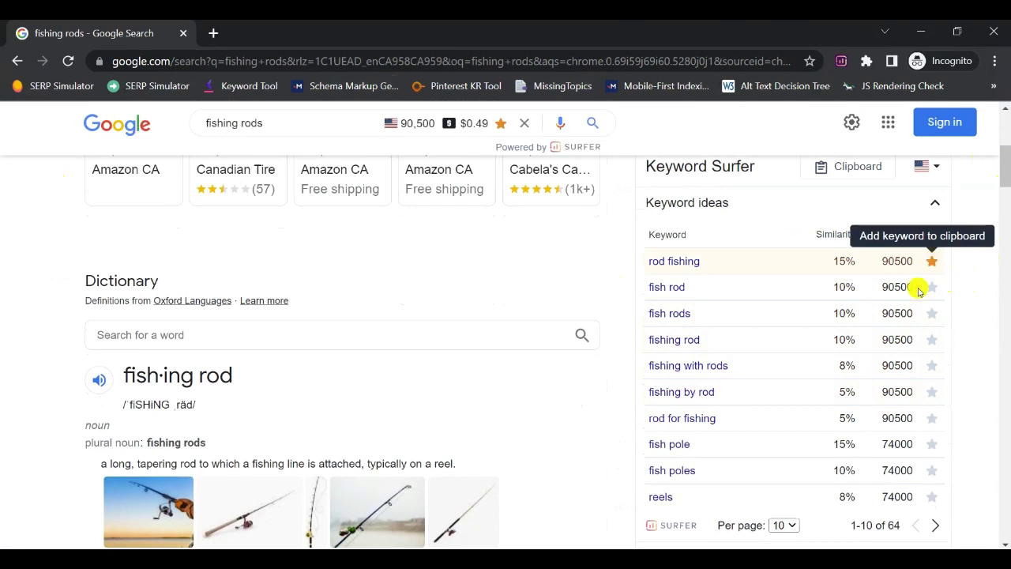
left_click(782, 526)
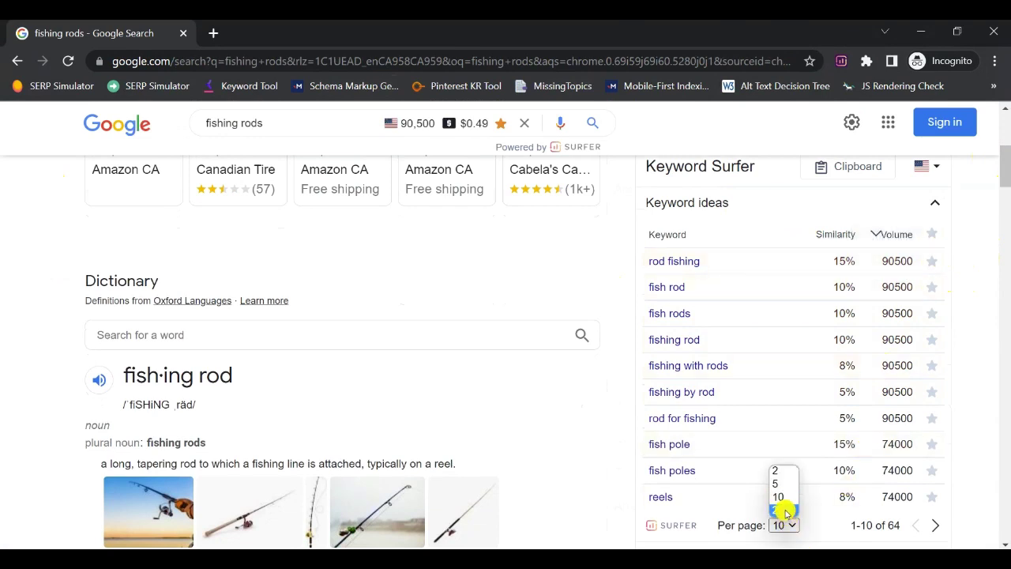
left_click(786, 512)
scroll(790, 440, "down", 2)
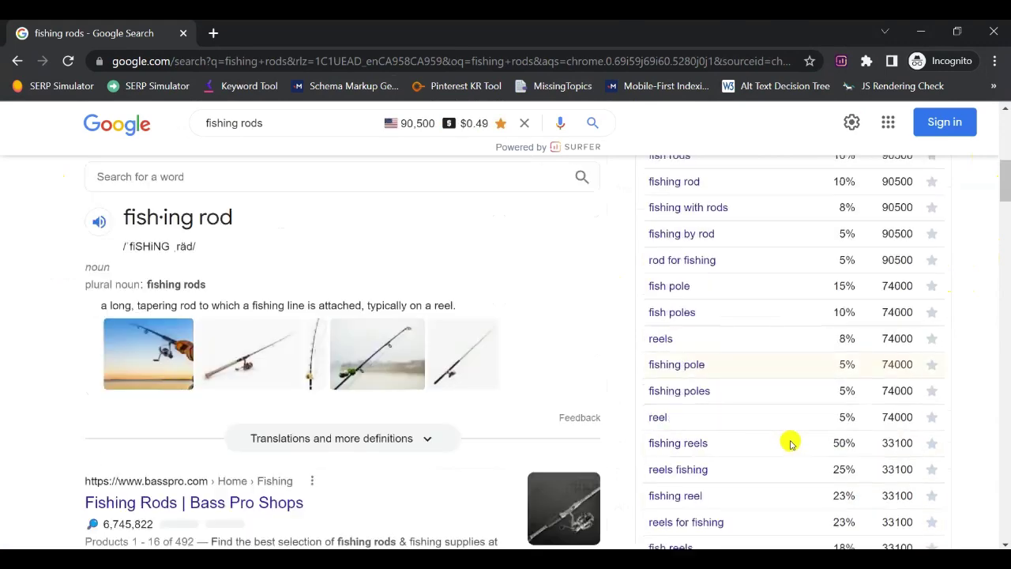
scroll(790, 442, "down", 3)
left_click(793, 392)
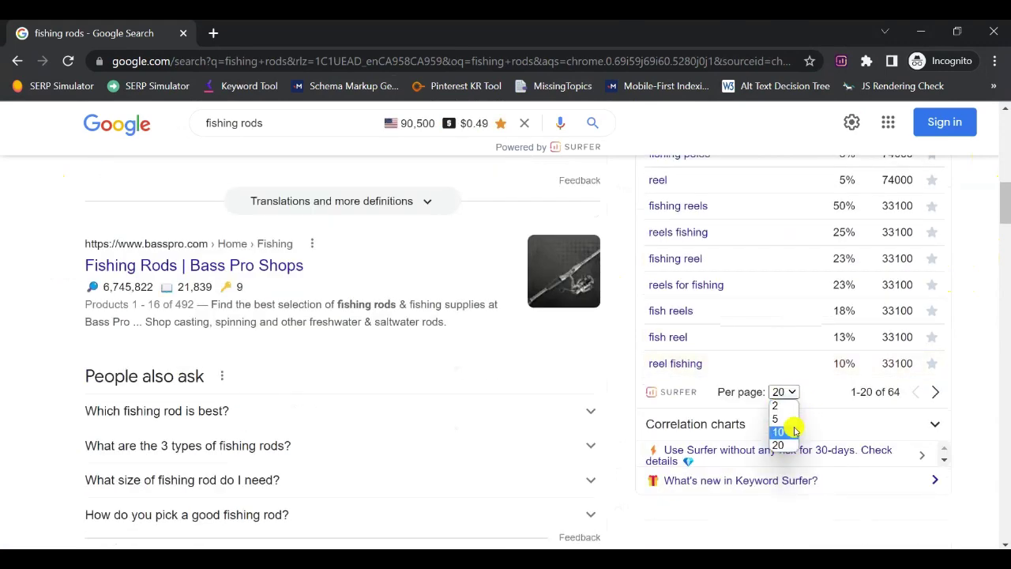
left_click(794, 431)
scroll(836, 380, "up", 4)
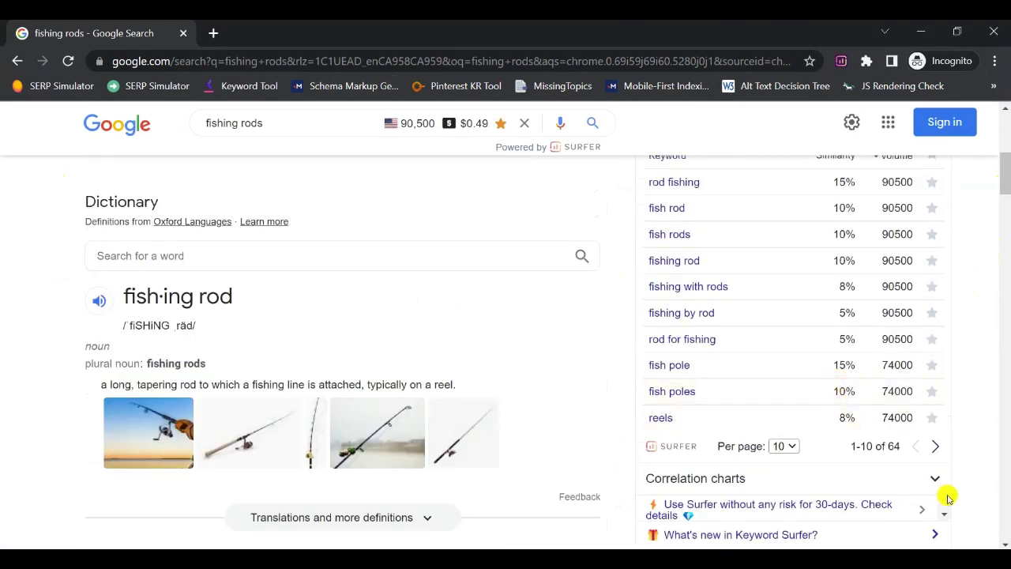
Browse the keyword ideas for "fishing rods" up to entries 51-60 and return to the first page.
left_click(937, 448)
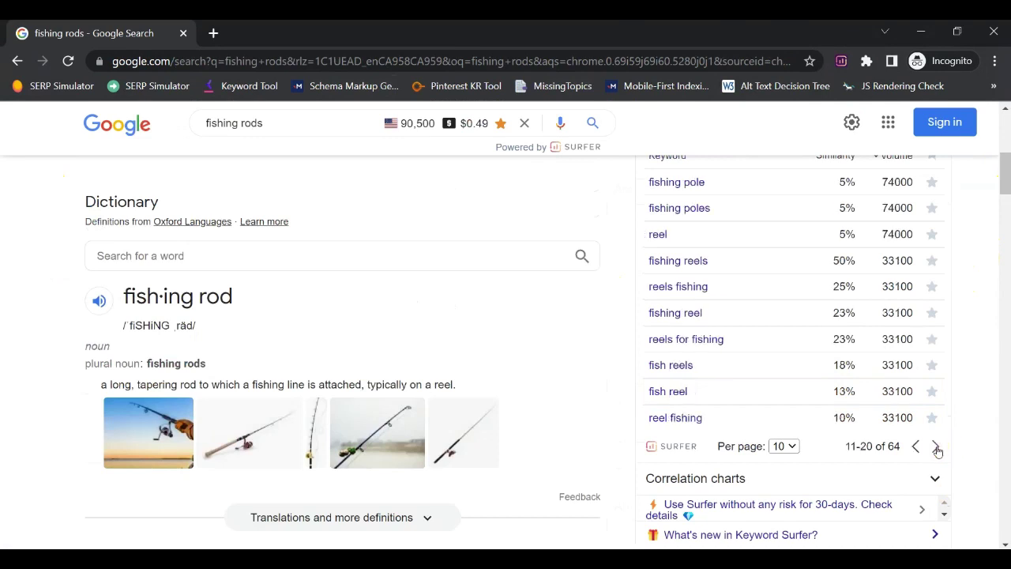
left_click(937, 448)
left_click(937, 448)
left_click(937, 448)
left_click(937, 448)
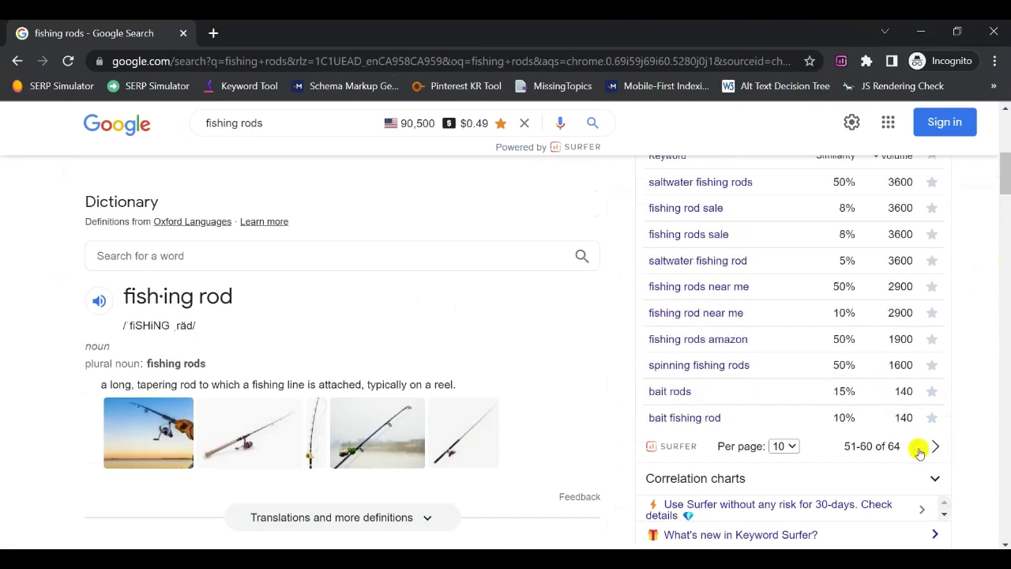
left_click(916, 448)
left_click(915, 448)
left_click(915, 448)
left_click(915, 448)
left_click(915, 448)
scroll(893, 447, "up", 2)
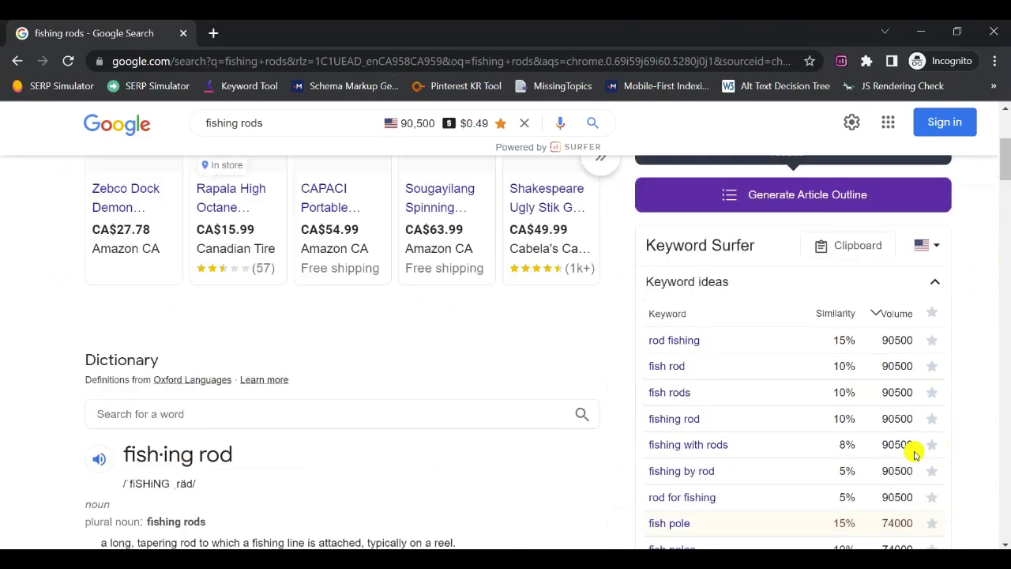
scroll(790, 368, "down", 1)
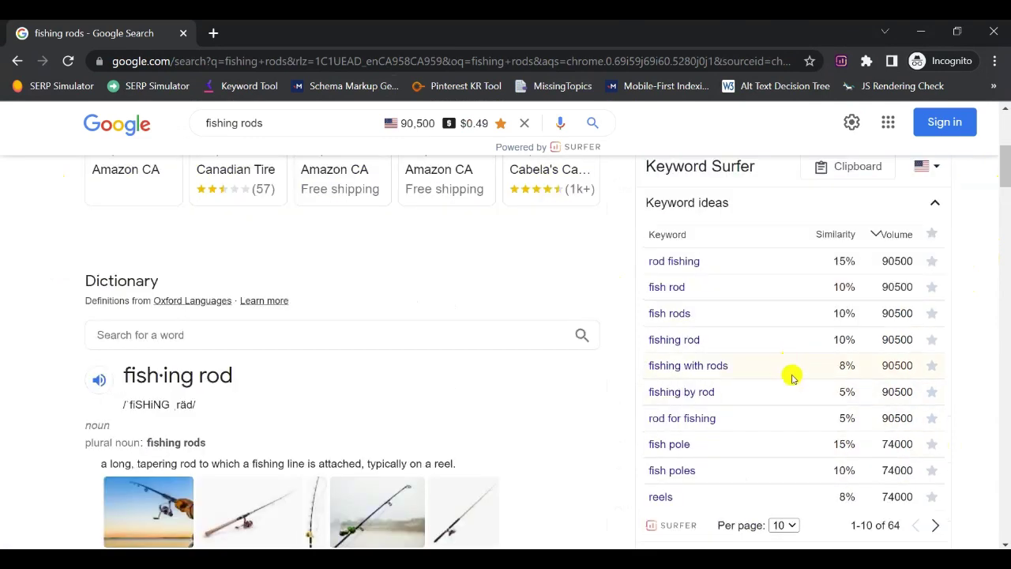
Add "best fishing rods", "best fishing rod" and "reel and rod combo" from keyword ideas 41-50 to the clipboard.
left_click(937, 526)
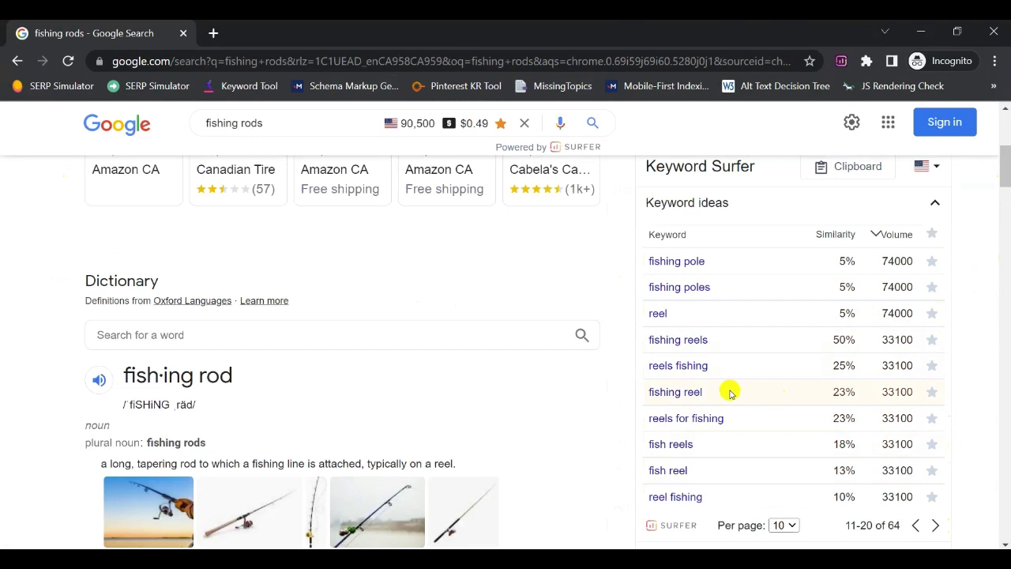
left_click(936, 526)
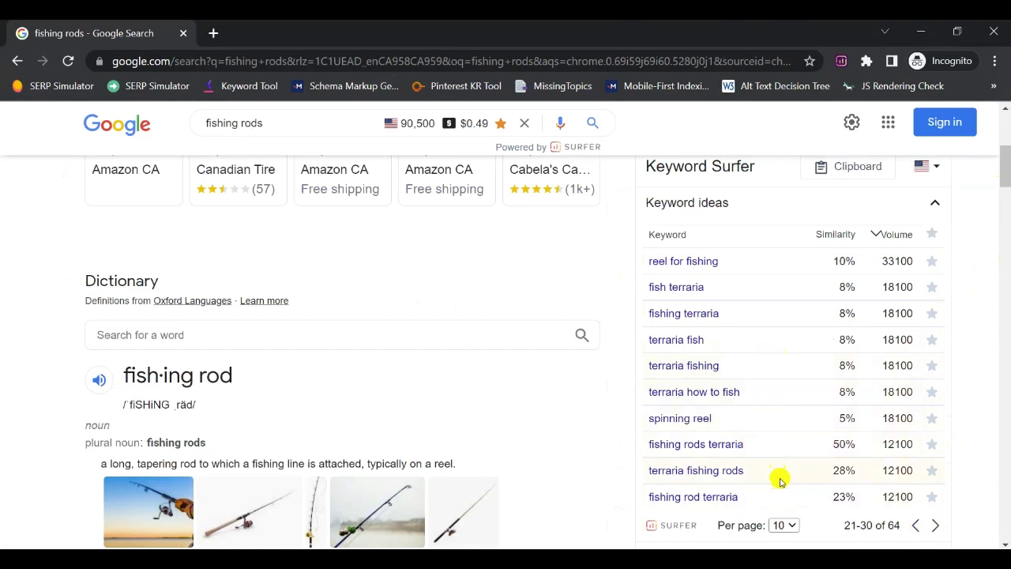
left_click(936, 525)
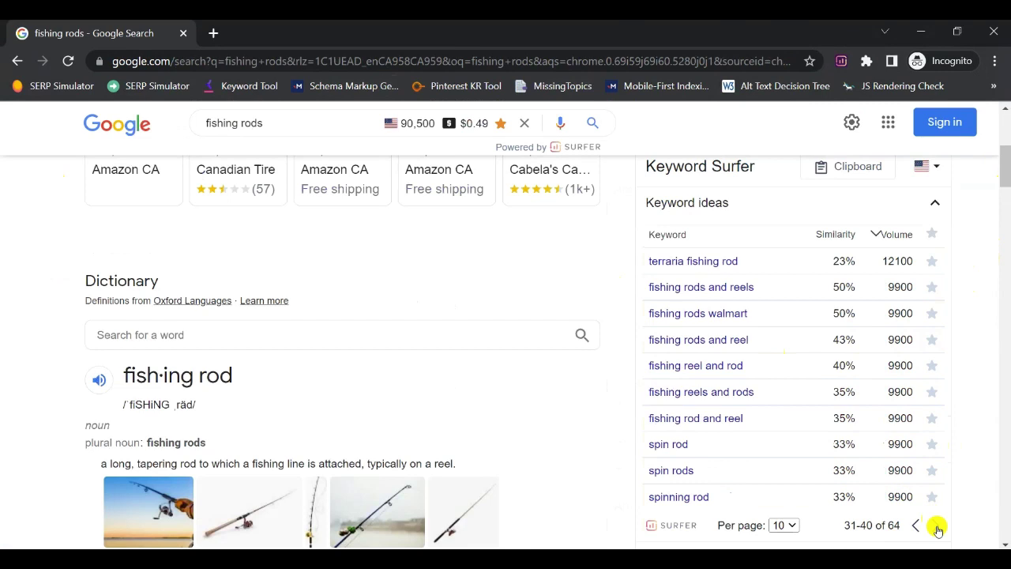
left_click(936, 527)
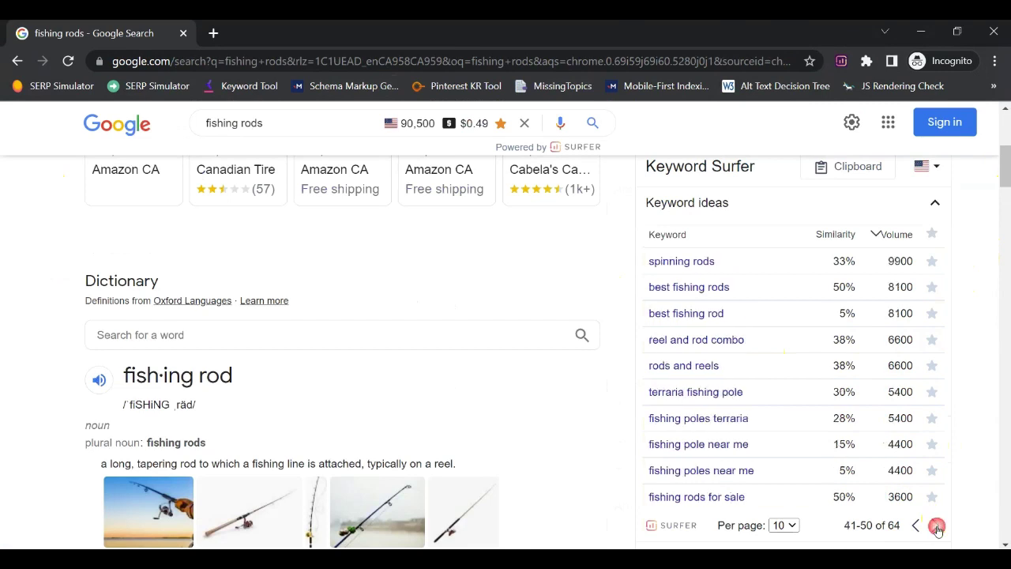
left_click(932, 287)
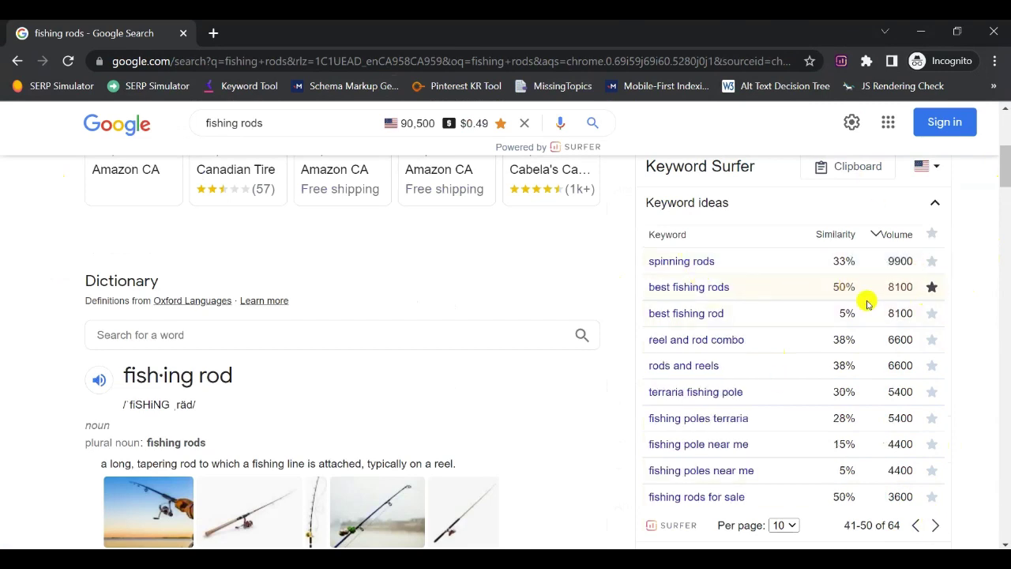
left_click(933, 313)
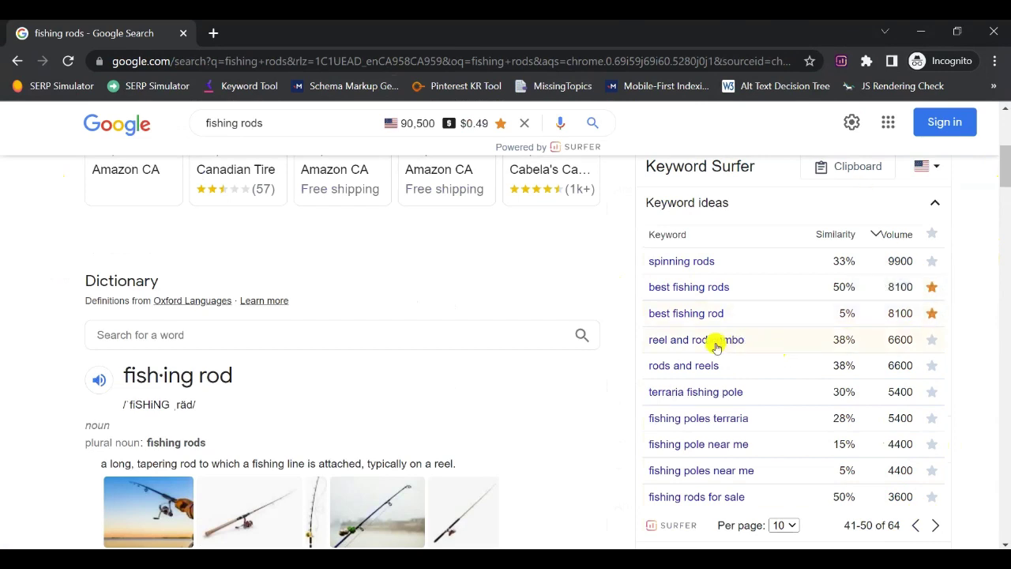
left_click(932, 340)
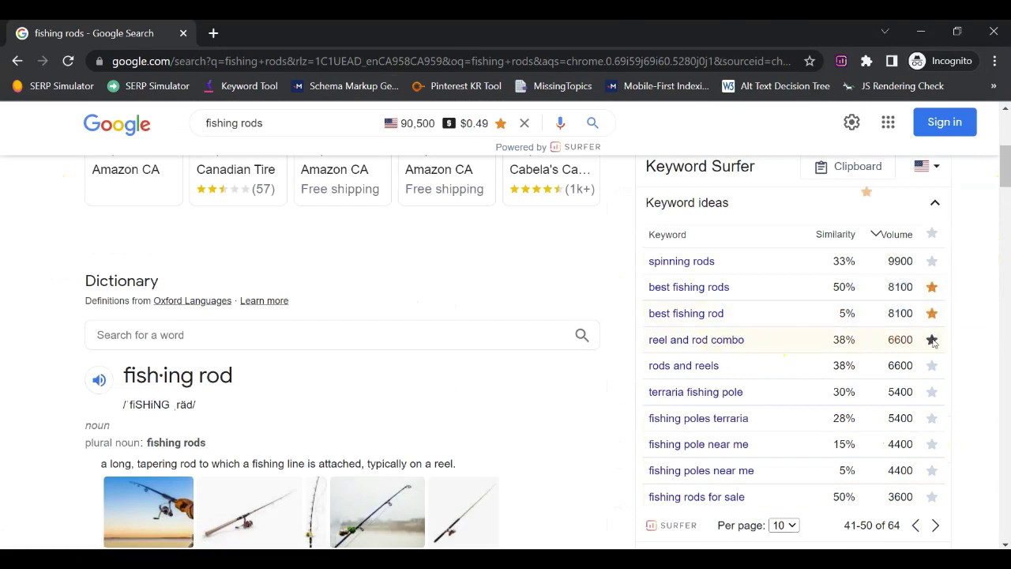
Add "saltwater fishing rods" and "spinning fishing rods" from keyword ideas 51-60 to the clipboard.
left_click(935, 526)
left_click(933, 261)
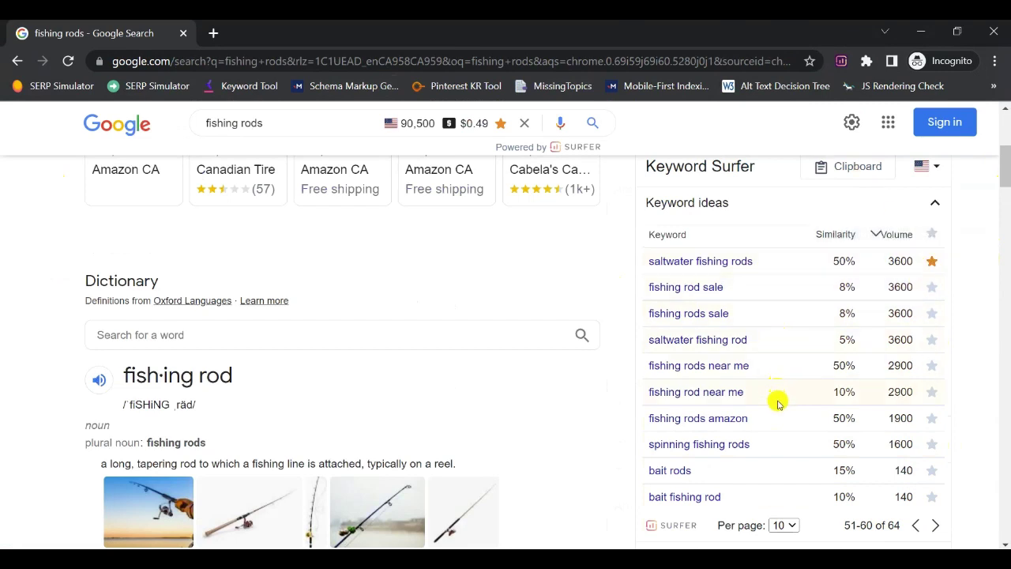
left_click(933, 444)
Check the last page of keyword ideas and open the Google search for the idea "spinning fishing rods".
left_click(936, 526)
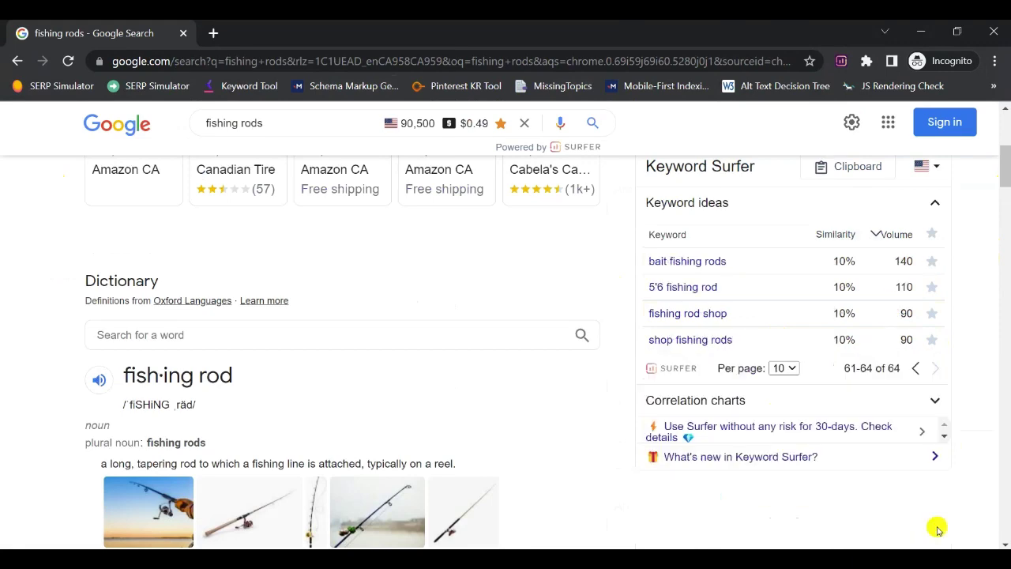
scroll(888, 415, "up", 1)
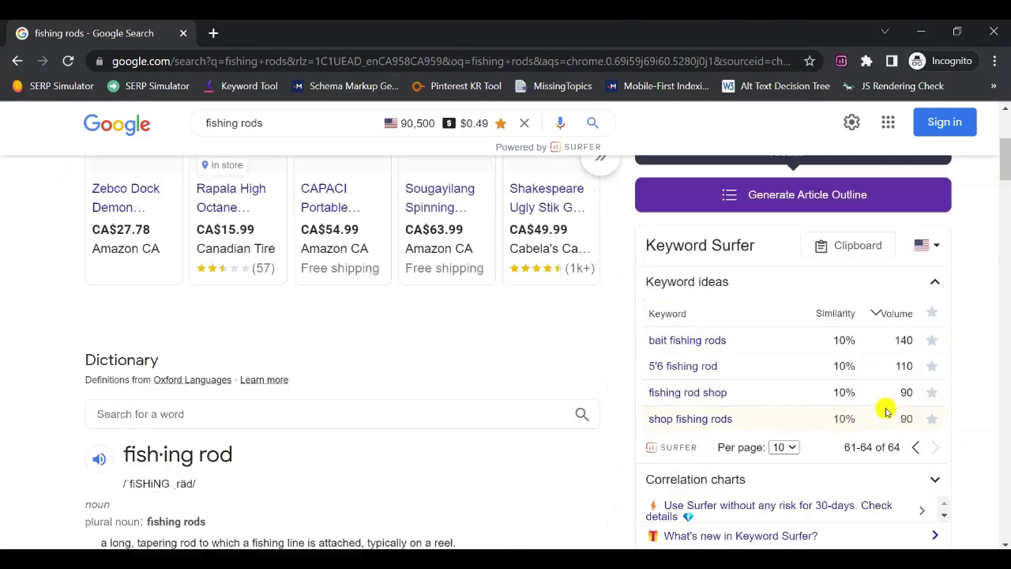
left_click(915, 448)
scroll(847, 386, "down", 2)
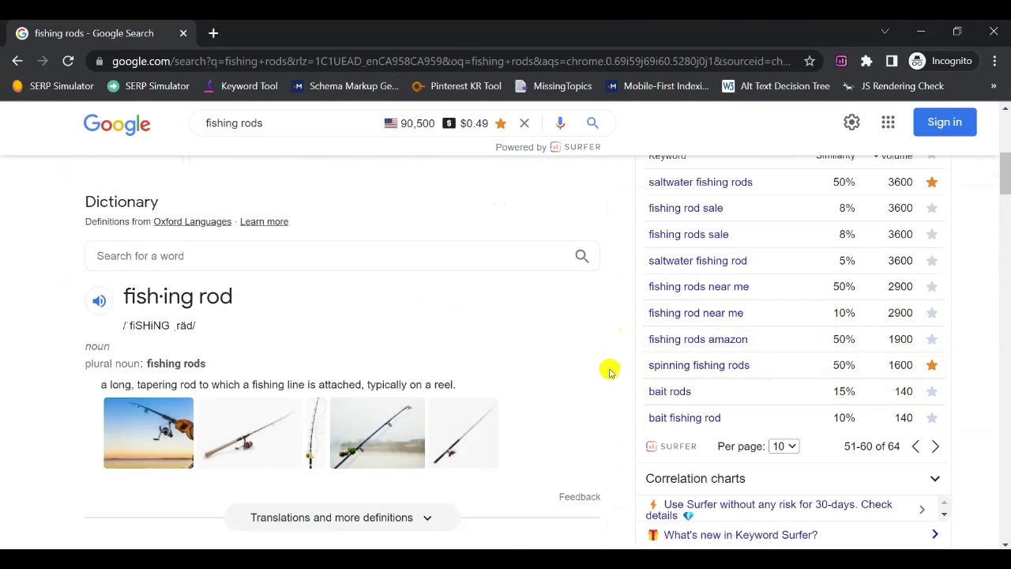
left_click(733, 367)
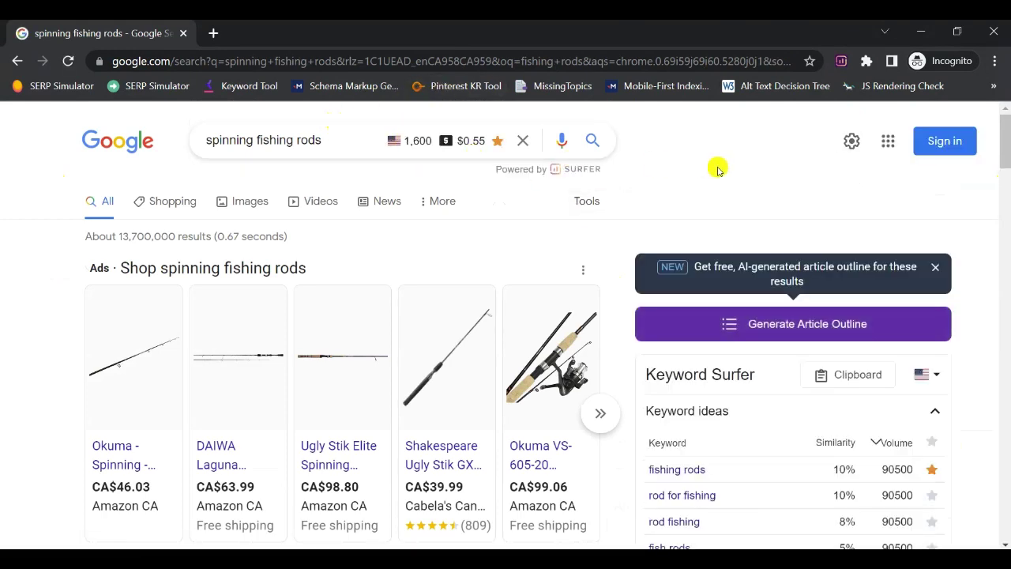
Add "best fishing rods for bass" from keyword ideas 21-30 for "spinning fishing rods" to the clipboard.
scroll(723, 172, "down", 3)
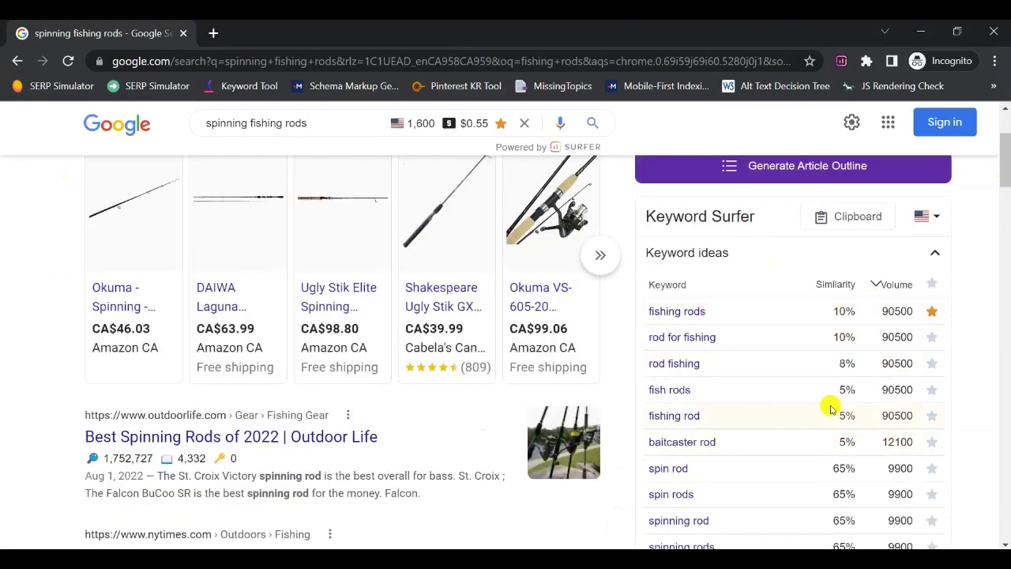
left_click(936, 496)
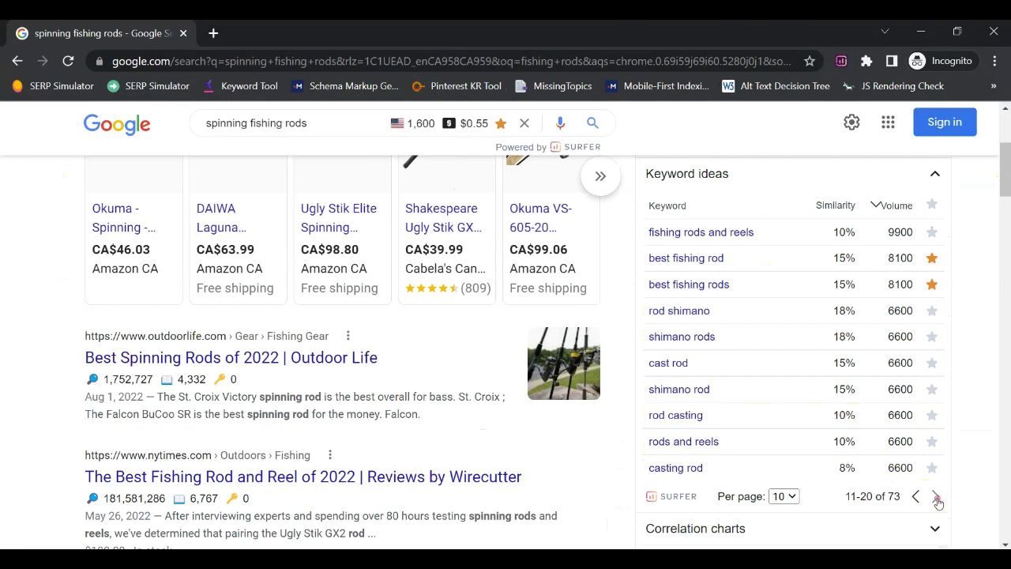
left_click(937, 497)
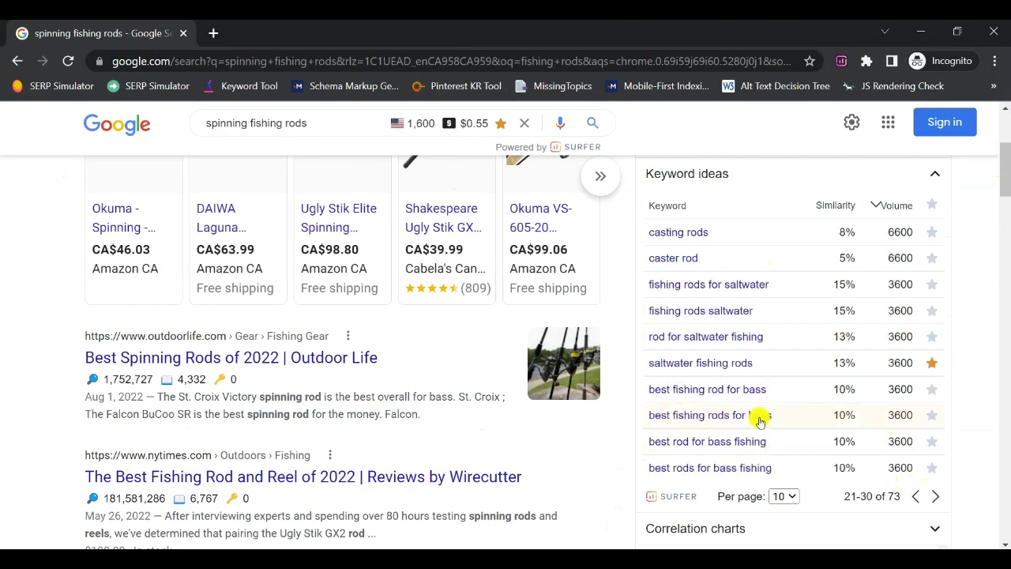
left_click(931, 417)
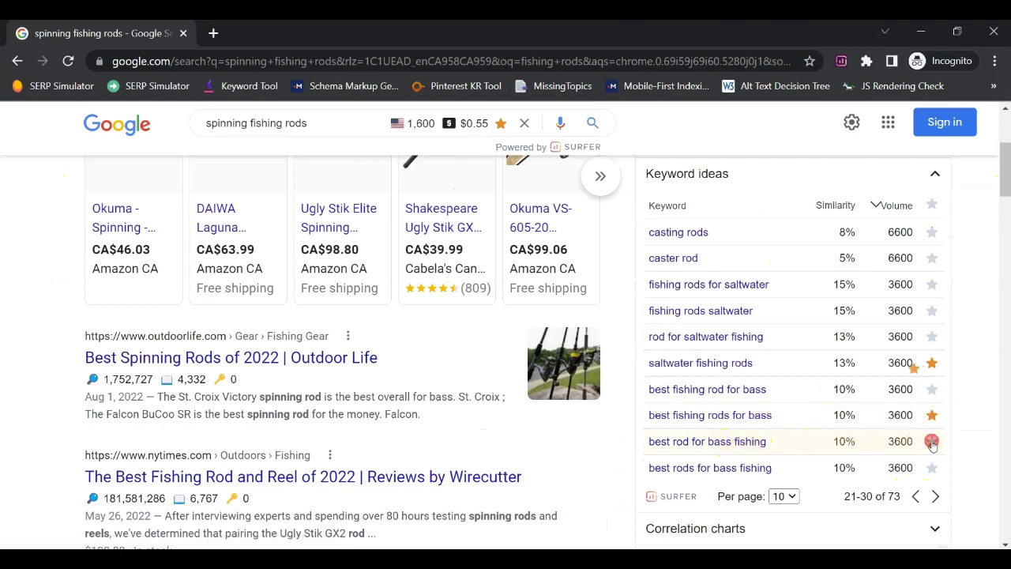
Add "fishing rod for saltwater" and "best fishing poles" from keyword ideas 31-40 to the clipboard.
left_click(936, 496)
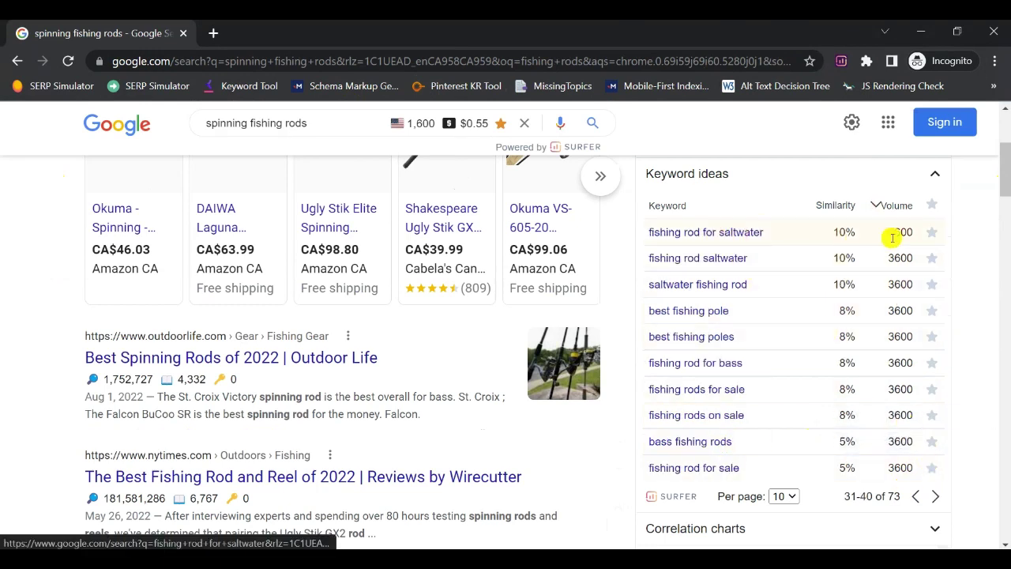
left_click(931, 232)
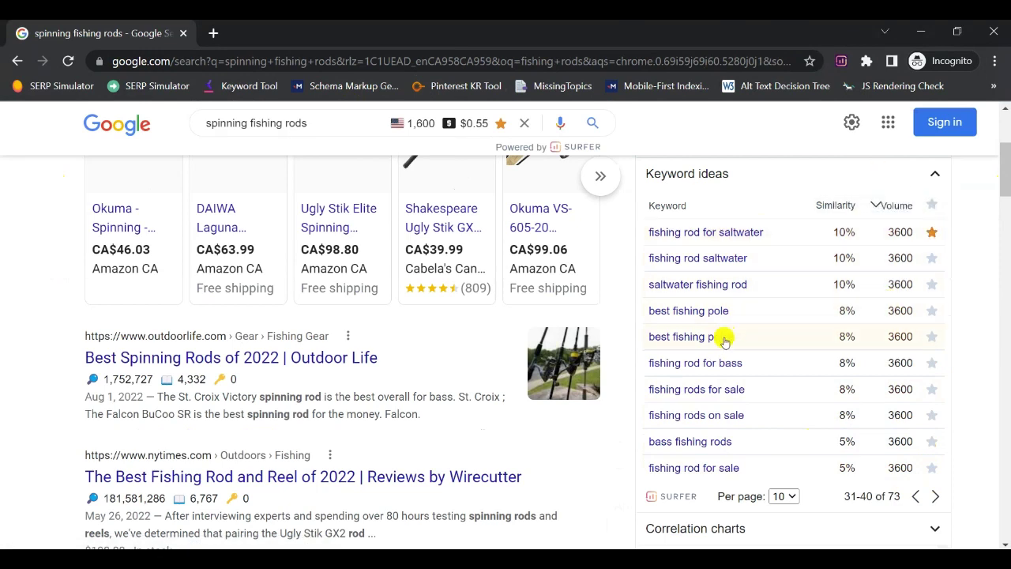
left_click(932, 337)
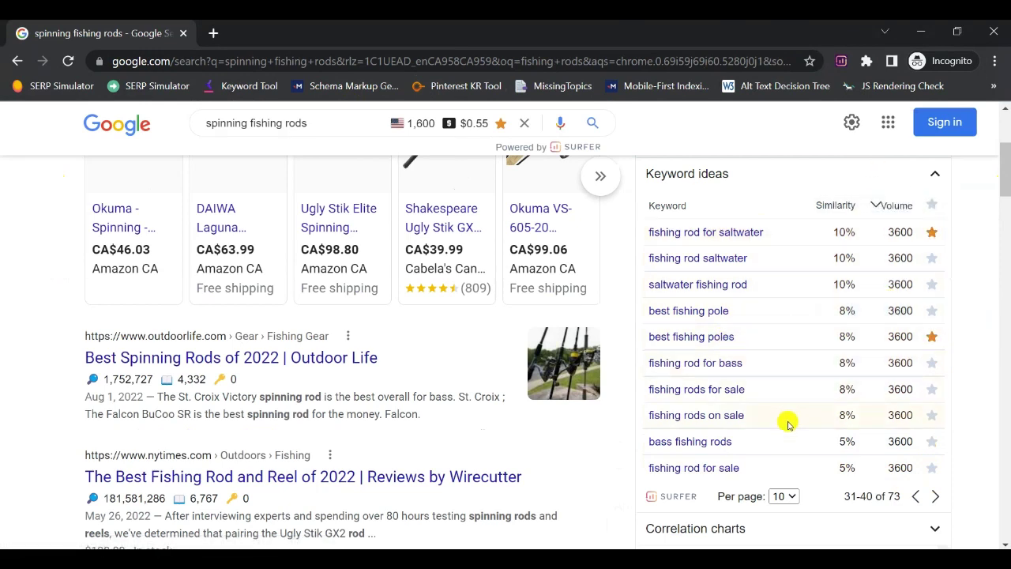
Add "bass fishing rods" from keyword ideas 31-40 for "spinning fishing rods" to the clipboard.
left_click(937, 497)
left_click(916, 496)
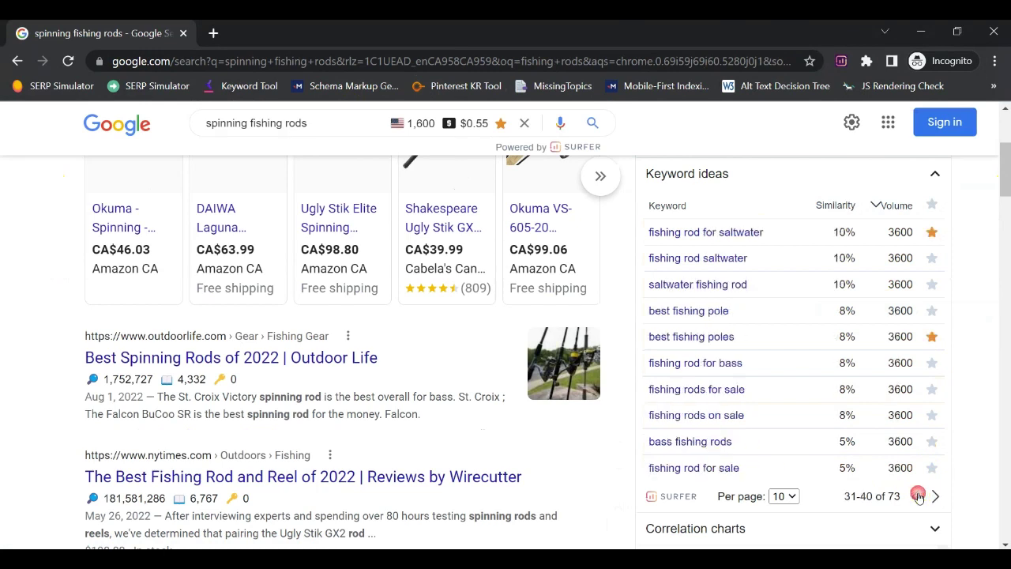
left_click(932, 441)
left_click(935, 498)
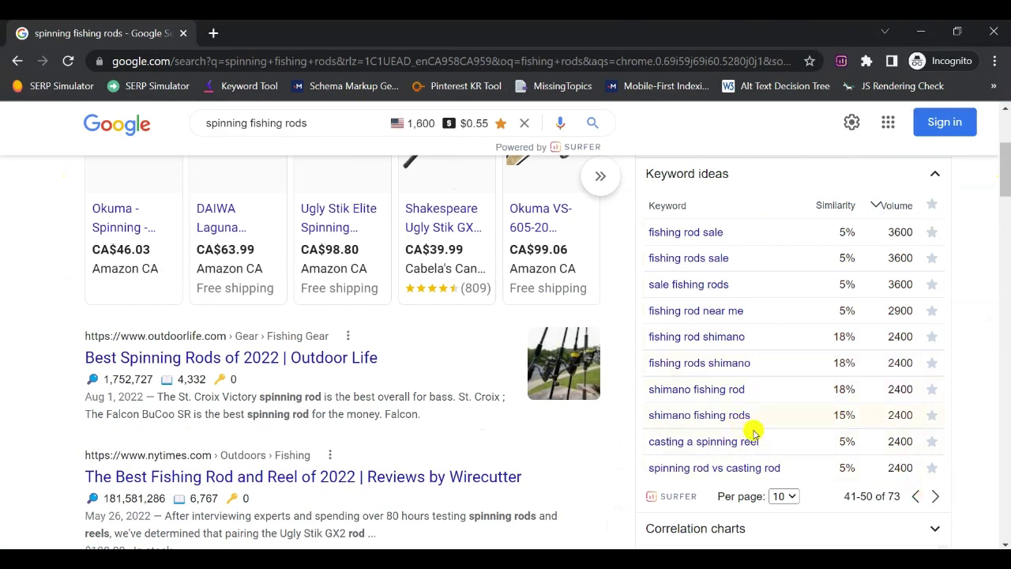
Add "casting a spinning reel" from keyword ideas 41-50 and "spinning rods vs casting rods" from ideas 51-60 to the clipboard.
left_click(933, 441)
left_click(936, 497)
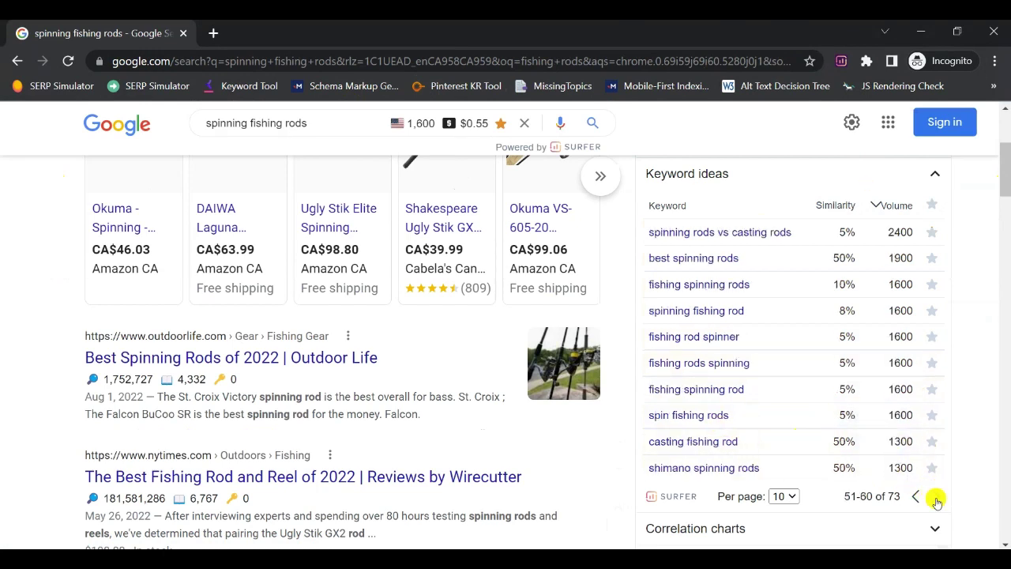
left_click(932, 235)
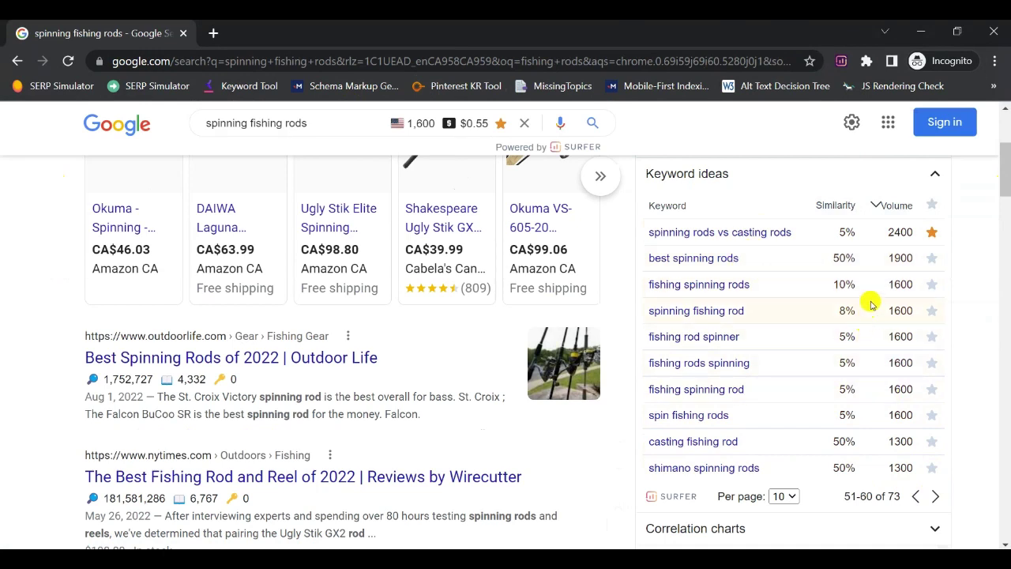
left_click(935, 234)
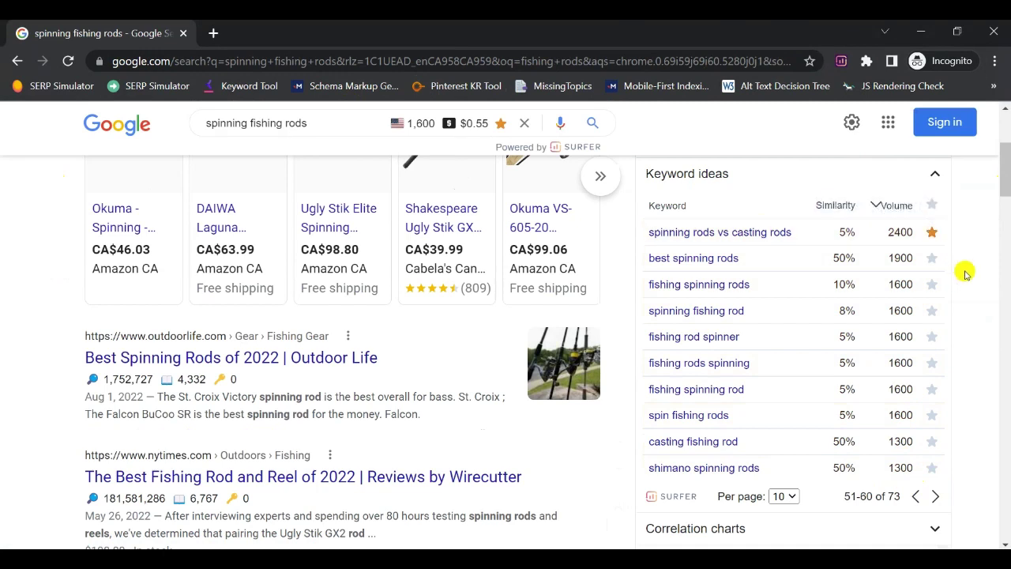
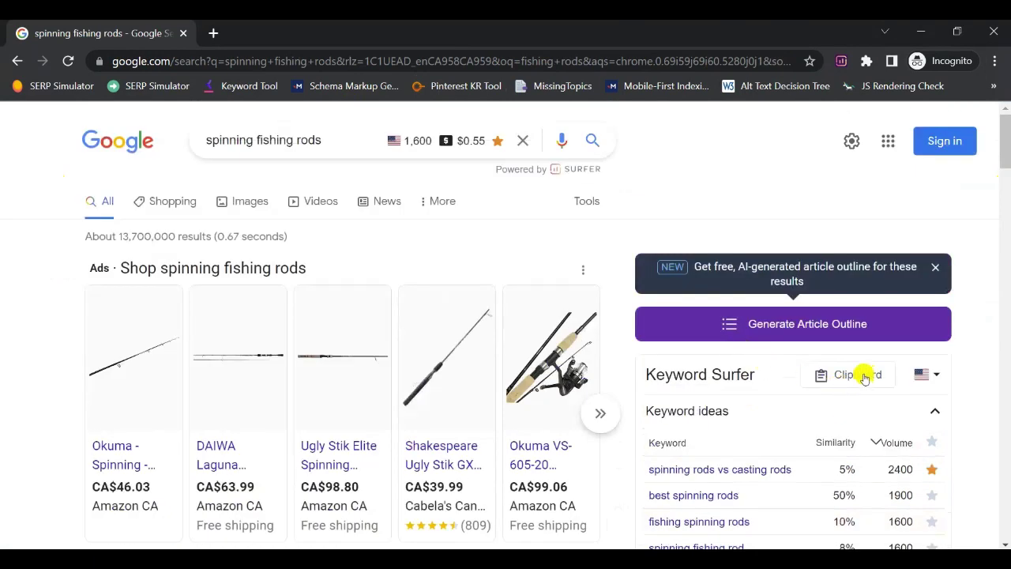
Review the keywords collected in the Keyword Surfer clipboard and close it.
left_click(865, 376)
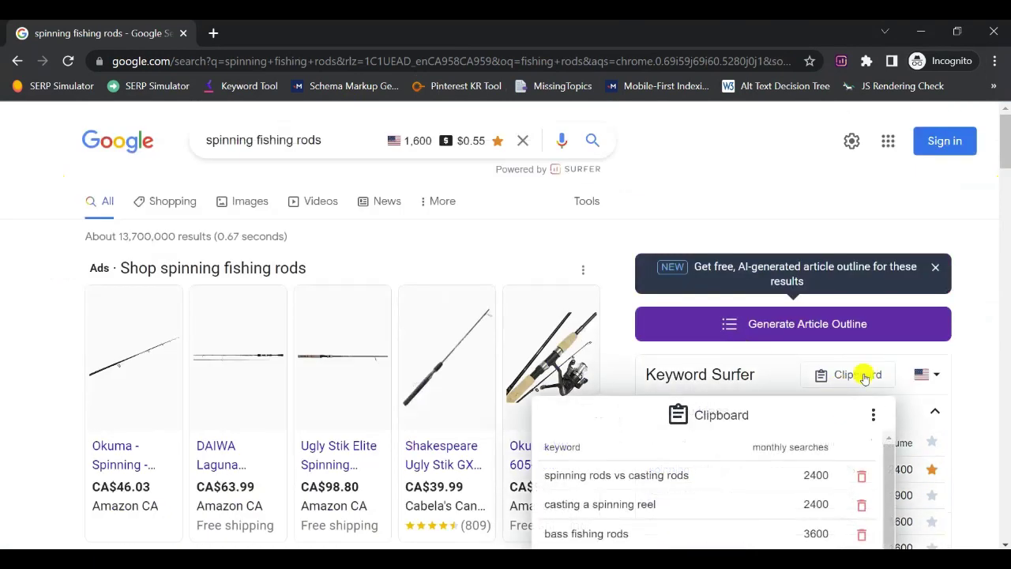
scroll(763, 467, "down", 5)
scroll(963, 442, "down", 1)
scroll(727, 435, "down", 1)
scroll(729, 441, "up", 3)
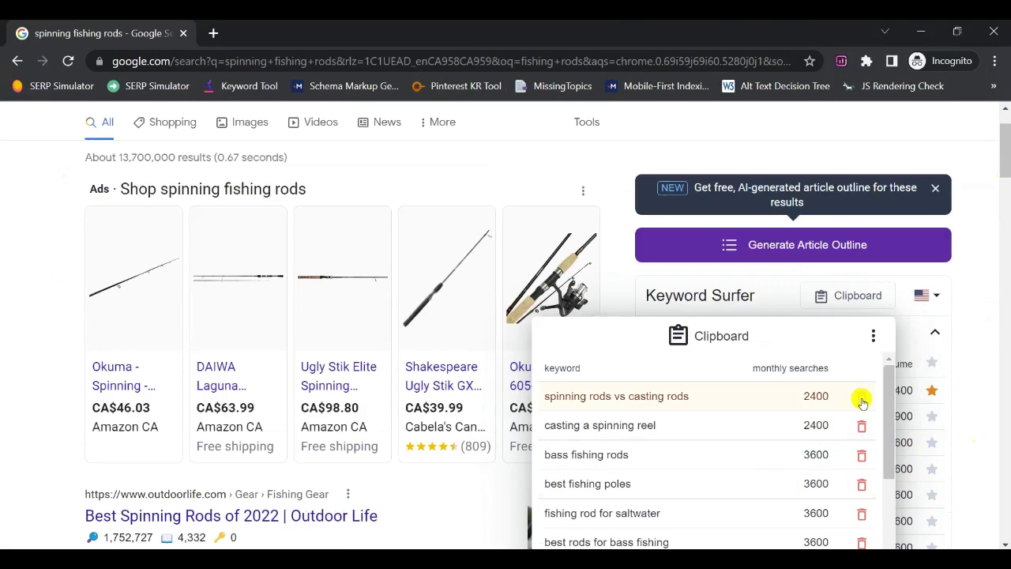
left_click(828, 126)
scroll(826, 140, "up", 1)
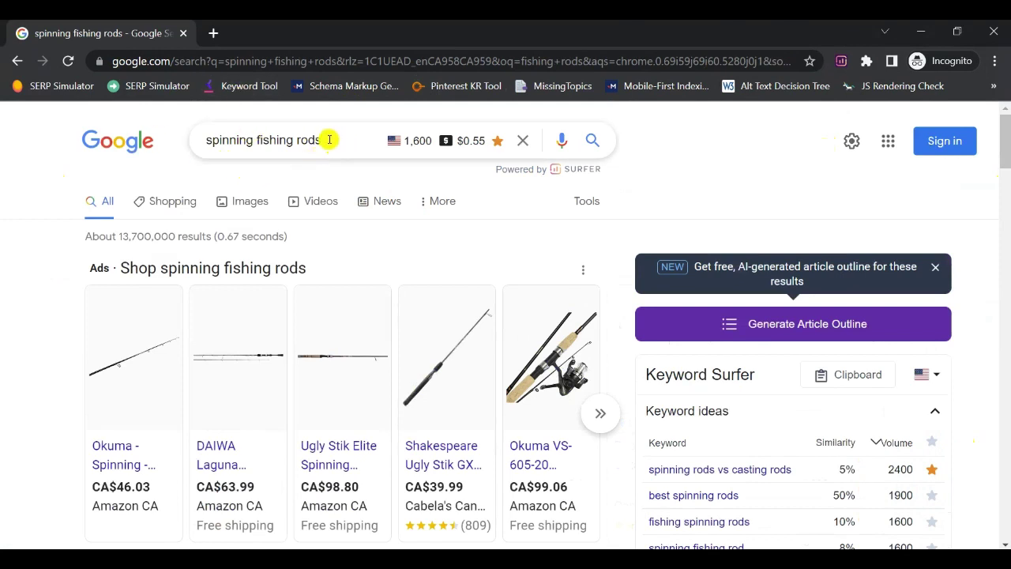
Open the Google search suggestion "best spinning rods" and add that keyword to the clipboard.
left_click(329, 140)
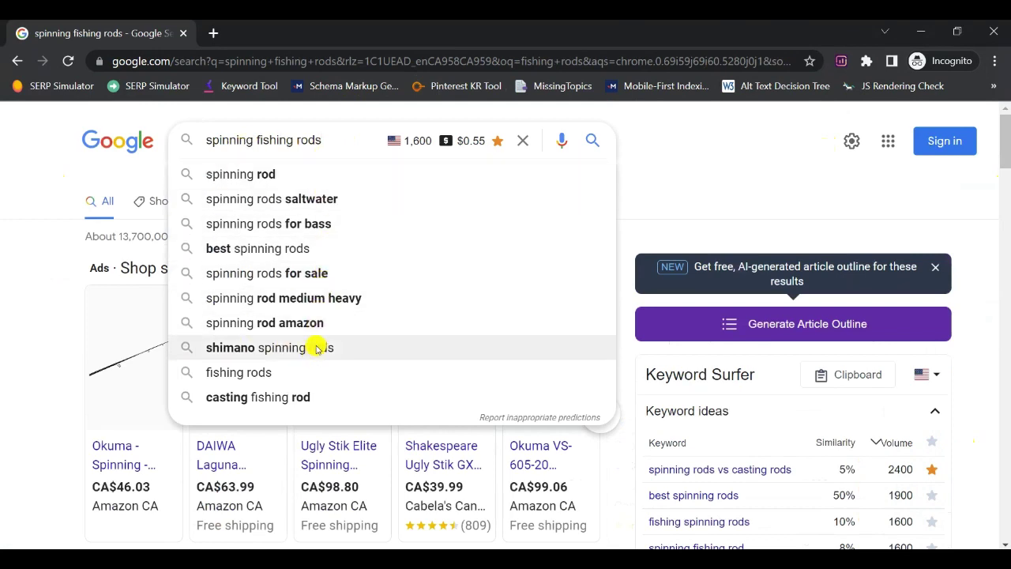
left_click(276, 252)
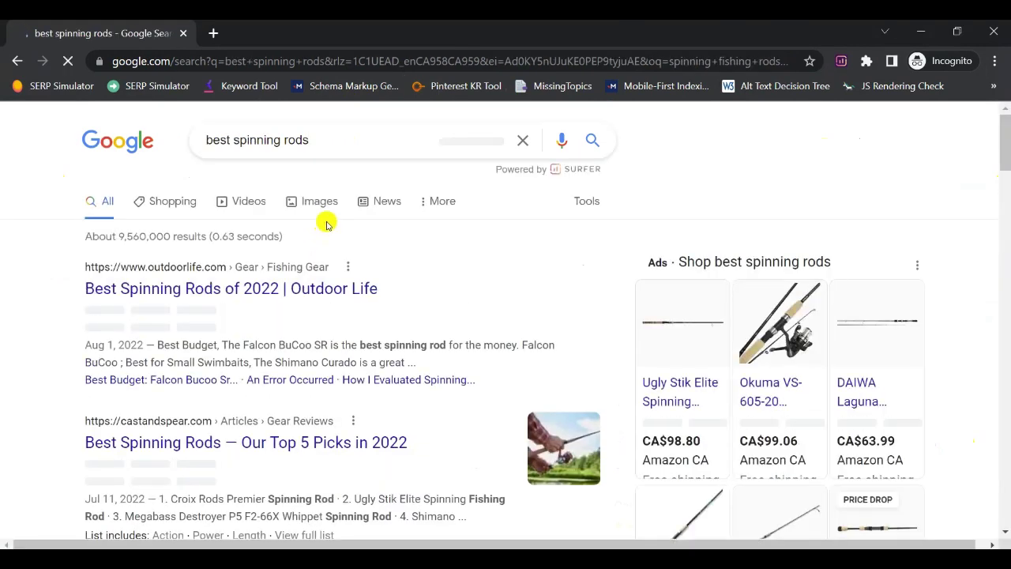
left_click(498, 141)
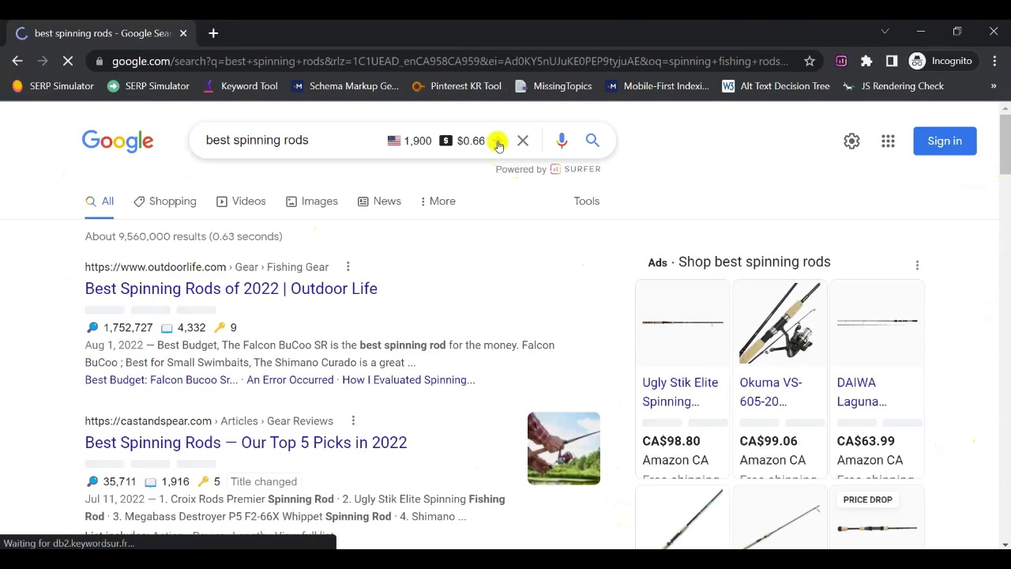
Look through all pages of keyword ideas for "best spinning rods" and close the stray Keyword Surfer Extension help page.
scroll(718, 232, "down", 8)
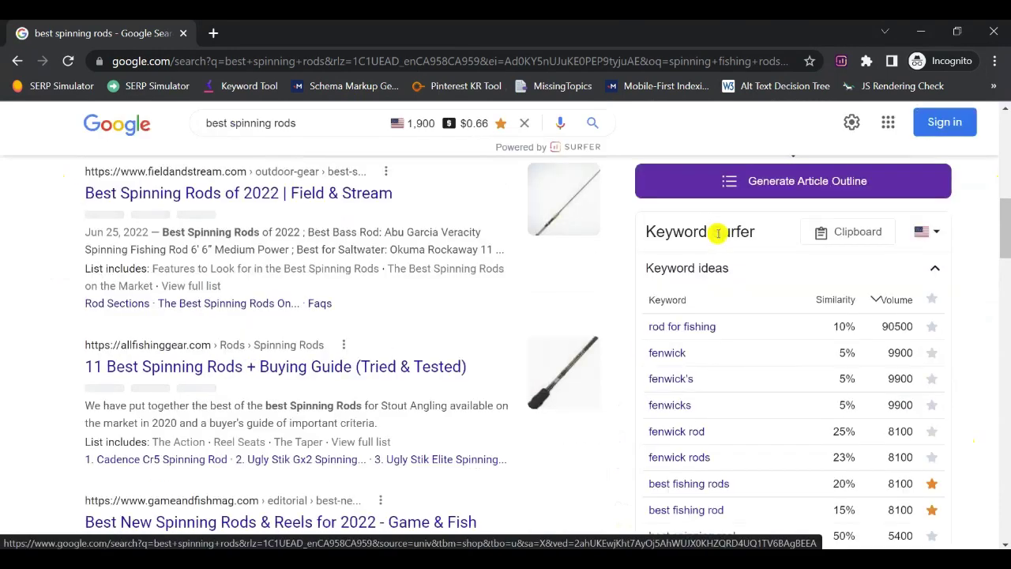
scroll(741, 324, "down", 2)
scroll(768, 357, "up", 1)
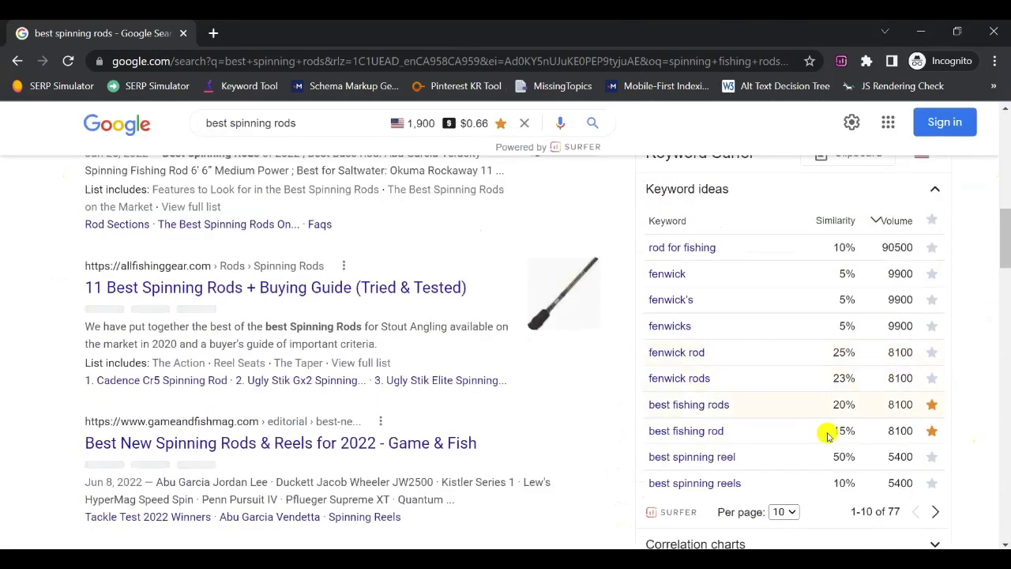
left_click(935, 513)
left_click(936, 513)
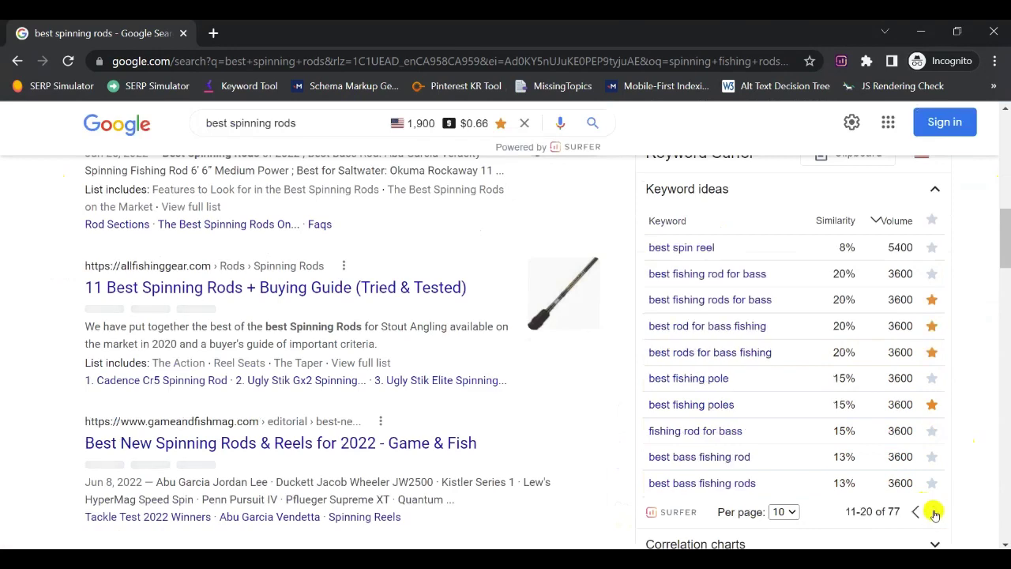
left_click(936, 514)
left_click(937, 513)
left_click(936, 514)
left_click(937, 514)
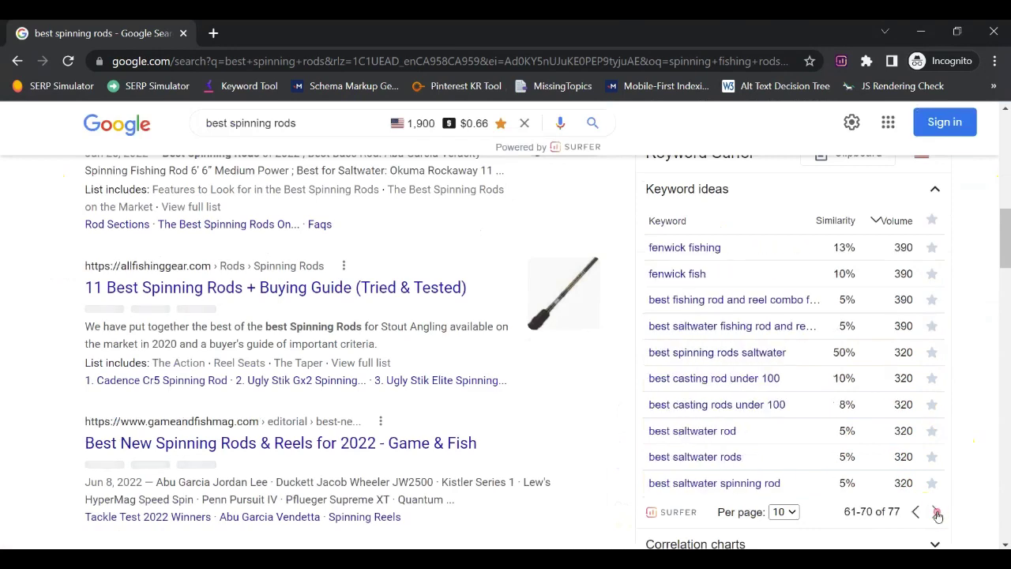
left_click(935, 514)
left_click(935, 513)
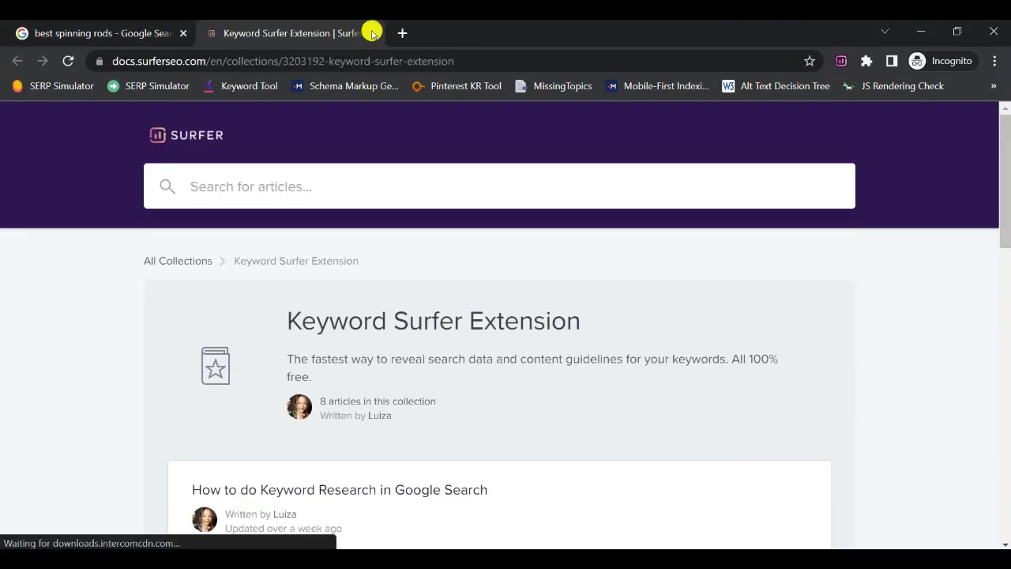
left_click(372, 34)
Open the Google search suggestion "best spinning rod and reel combo" and add that keyword to the clipboard.
scroll(669, 355, "up", 6)
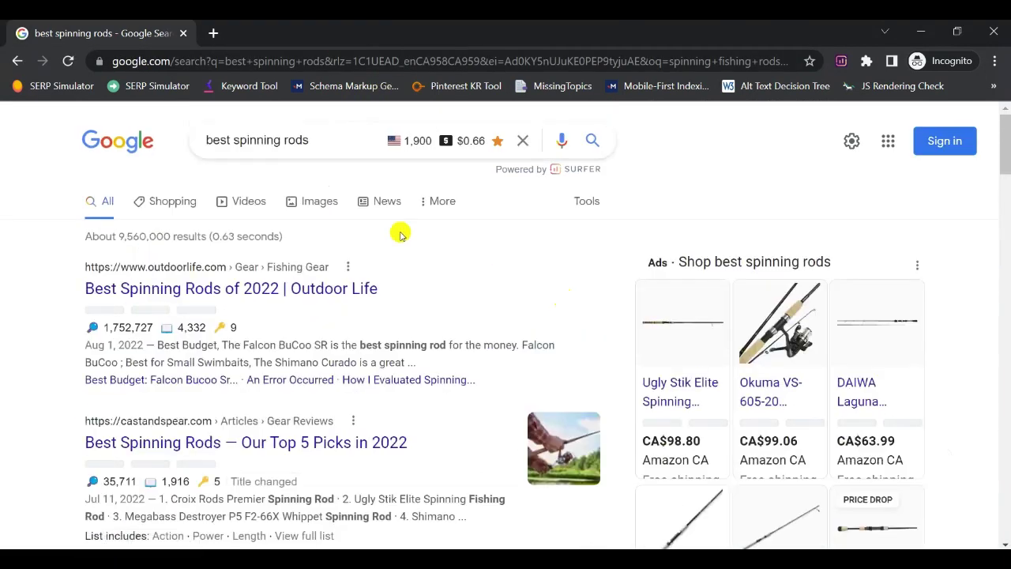
left_click(336, 136)
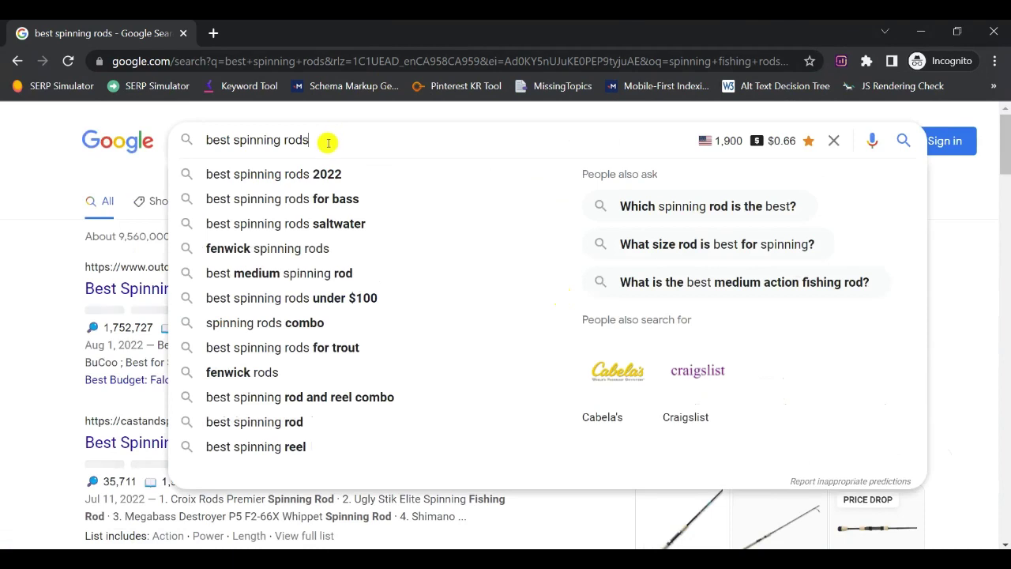
left_click(303, 397)
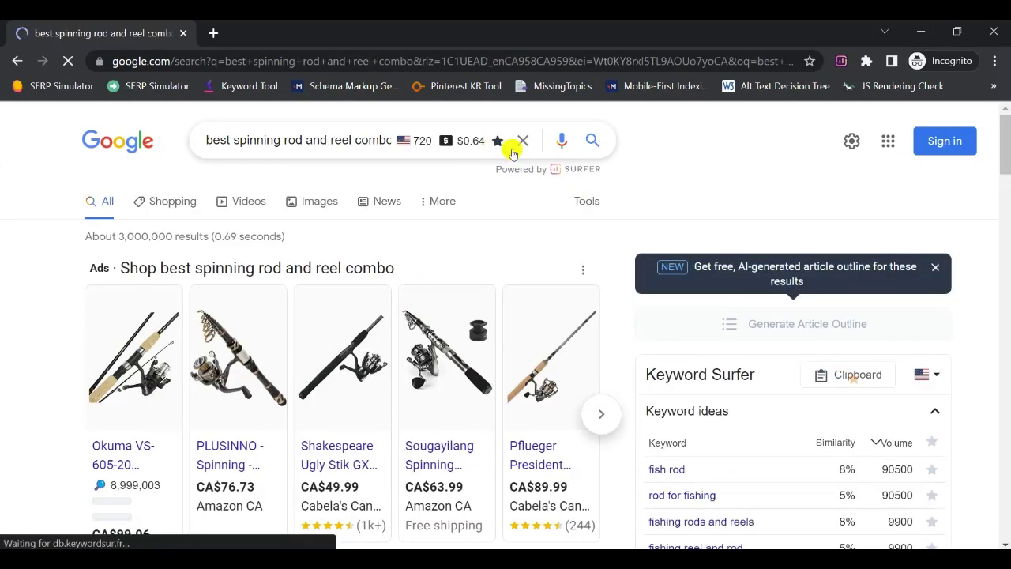
Look through the pages of keyword ideas for "best spinning rod and reel combo".
scroll(869, 406, "down", 3)
left_click(938, 498)
left_click(938, 498)
left_click(938, 498)
left_click(938, 498)
scroll(400, 336, "up", 3)
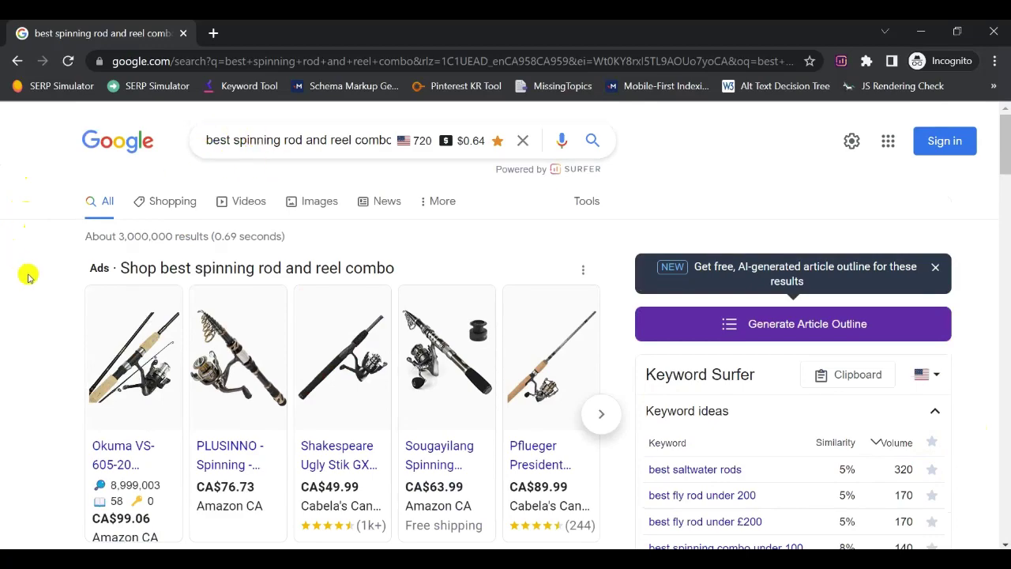
Open the related search "best spinning rod and reel combo for trout" and add that keyword to the clipboard.
scroll(27, 276, "down", 20)
scroll(34, 271, "down", 15)
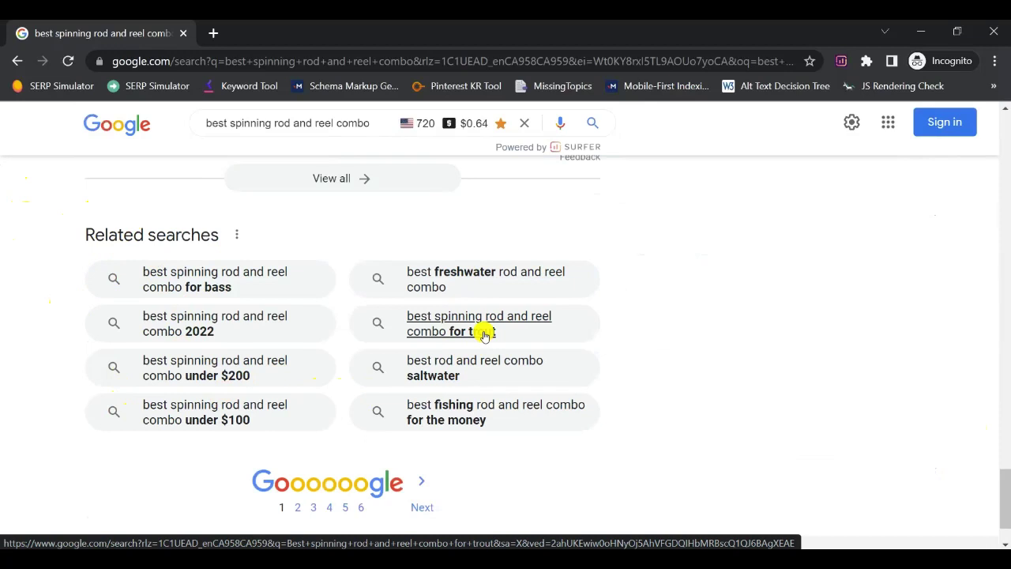
left_click(482, 331)
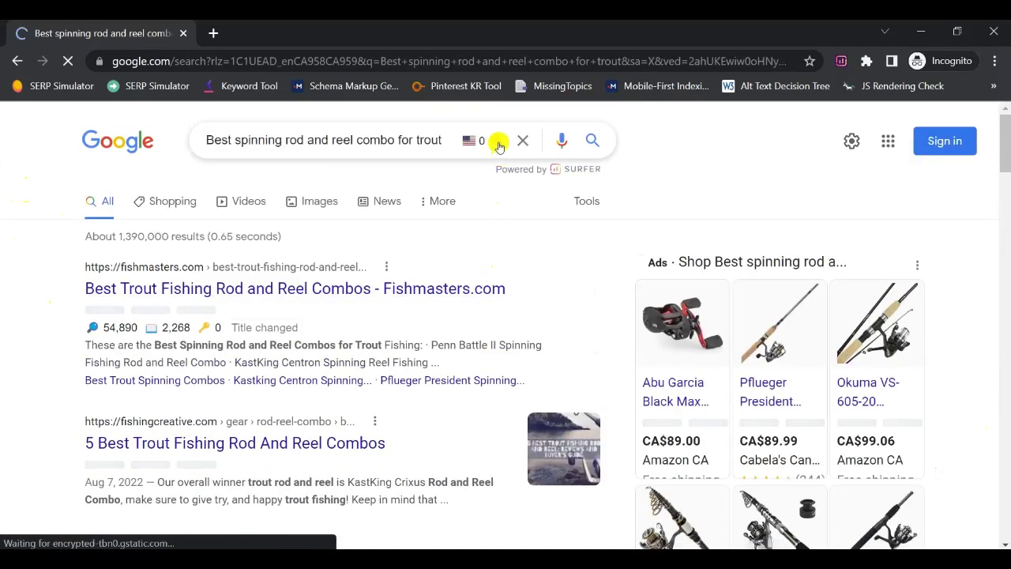
left_click(498, 143)
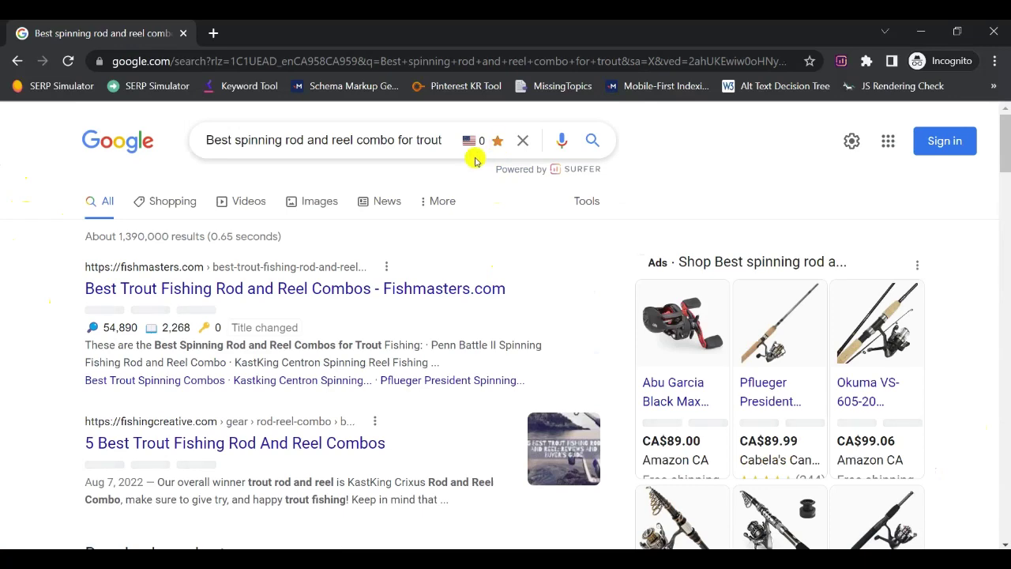
Look through the keyword ideas for "Best spinning rod and reel combo for trout" up to the last page.
scroll(693, 331, "down", 6)
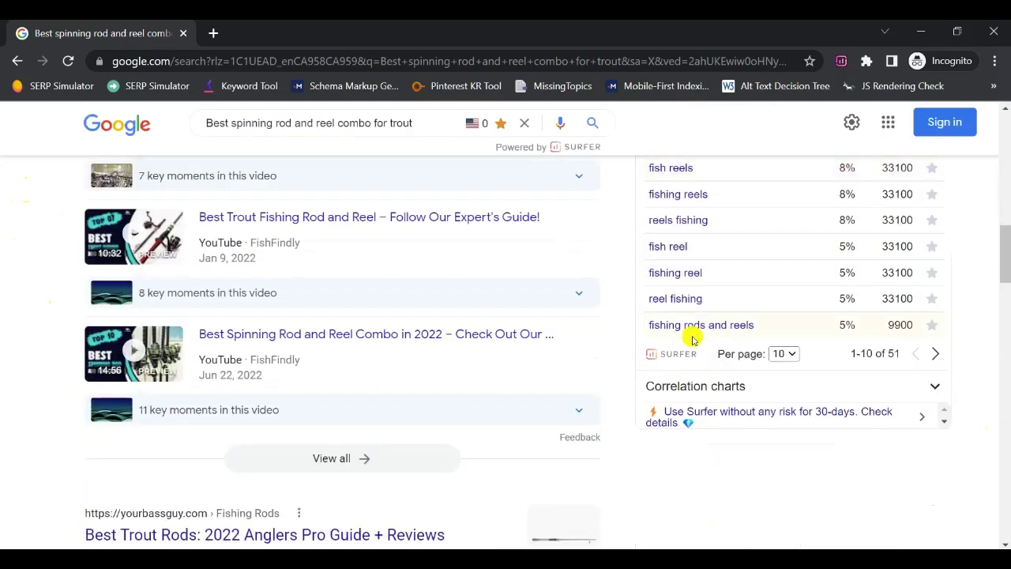
scroll(864, 380, "up", 1)
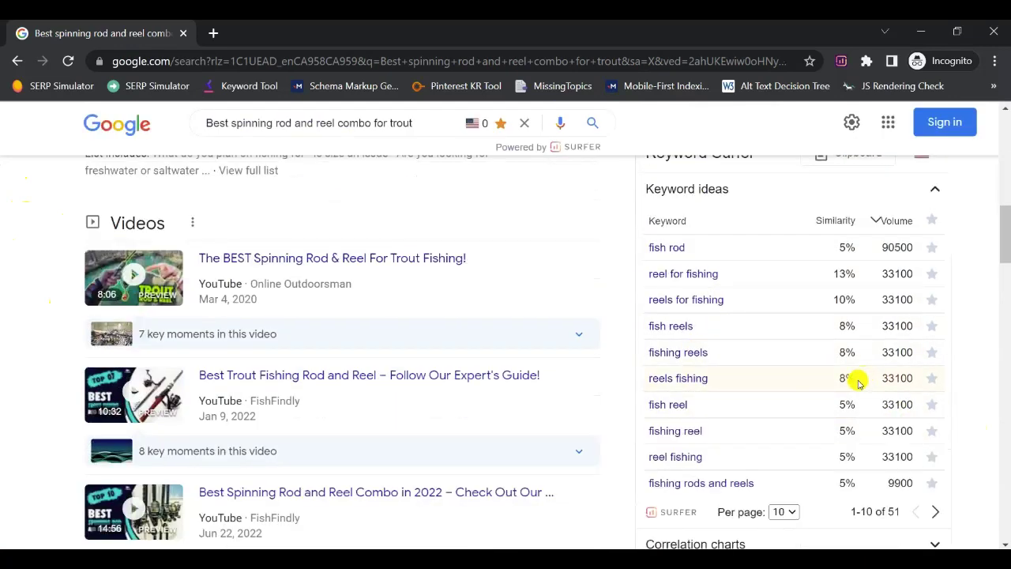
left_click(937, 515)
left_click(937, 515)
left_click(937, 515)
left_click(938, 514)
left_click(936, 515)
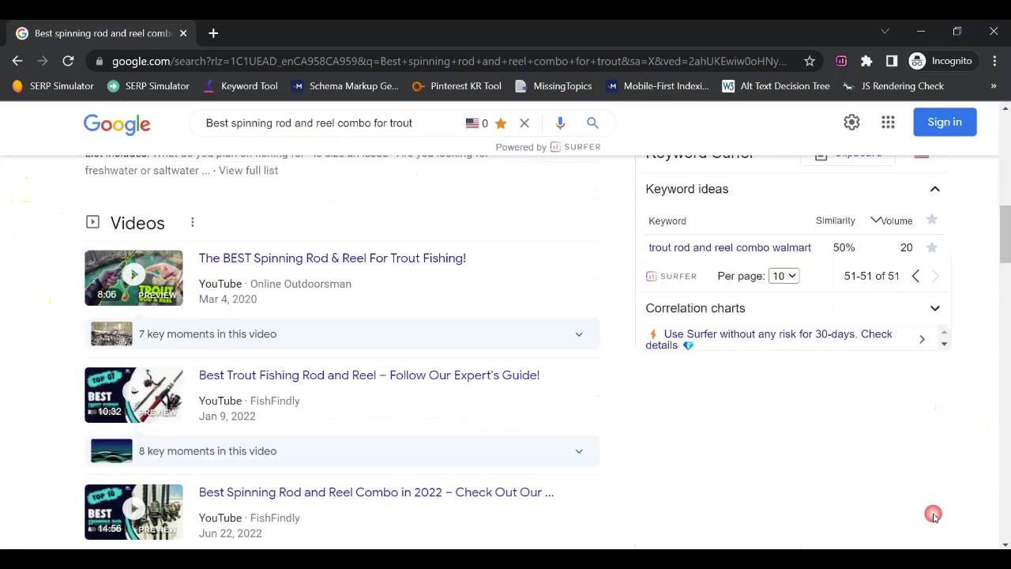
Open the Google search suggestion "best trout rod and reel combo 2022" and add that keyword to the clipboard.
scroll(519, 361, "up", 10)
left_click(442, 141)
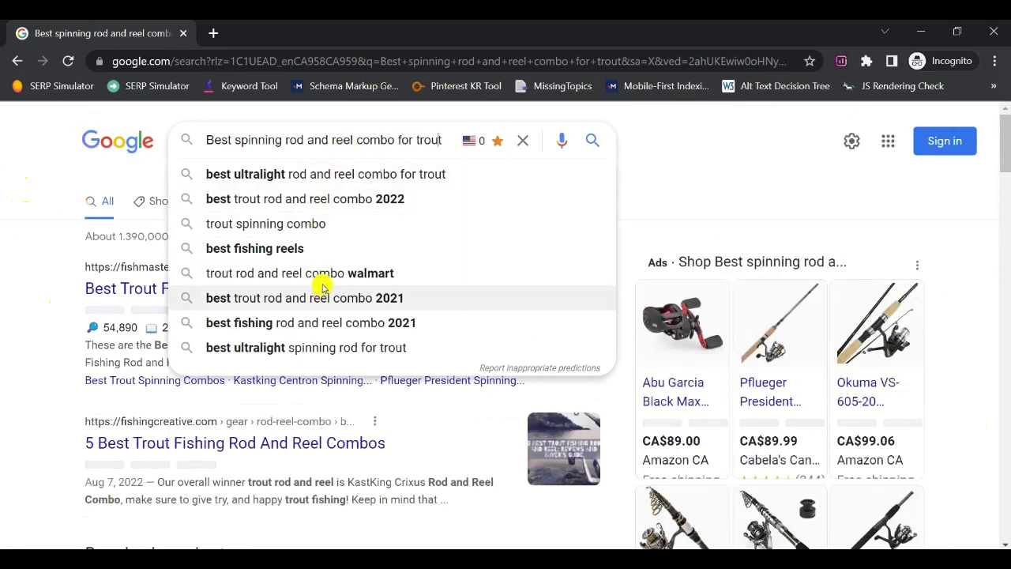
left_click(367, 199)
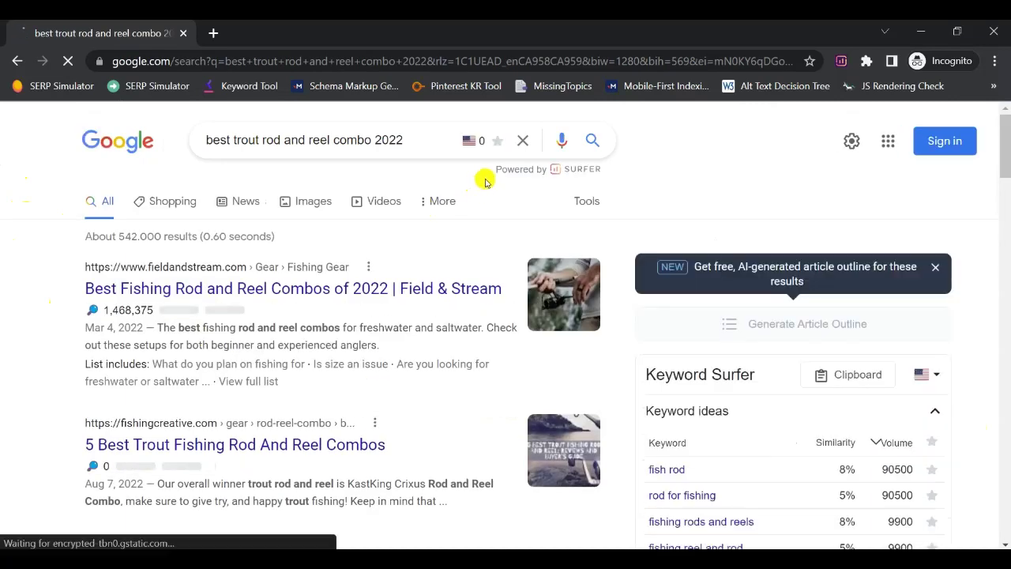
Open the related search "best ultralight rod and reel combo for trout" and add that keyword to the clipboard.
scroll(427, 284, "down", 15)
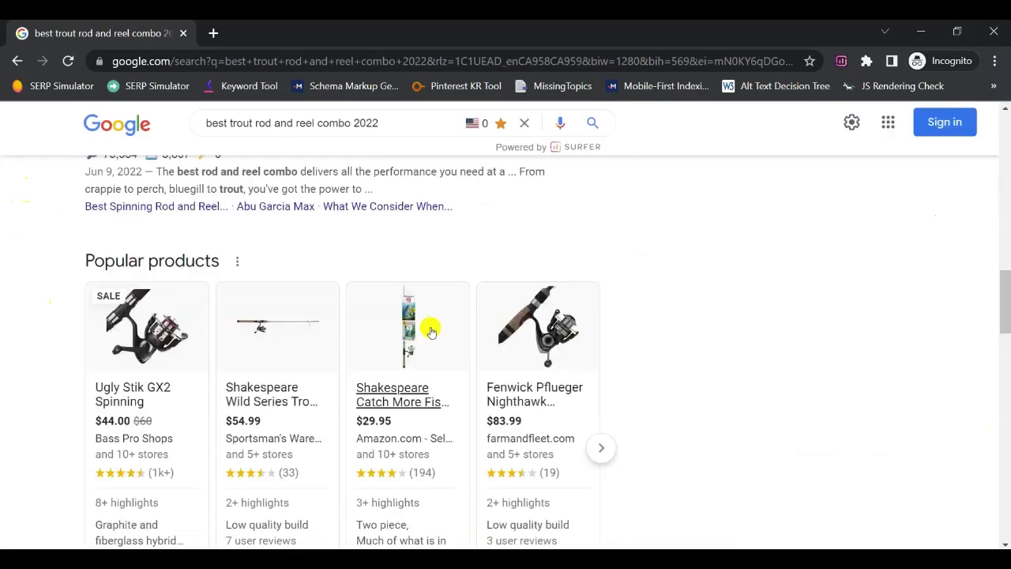
scroll(428, 338, "down", 5)
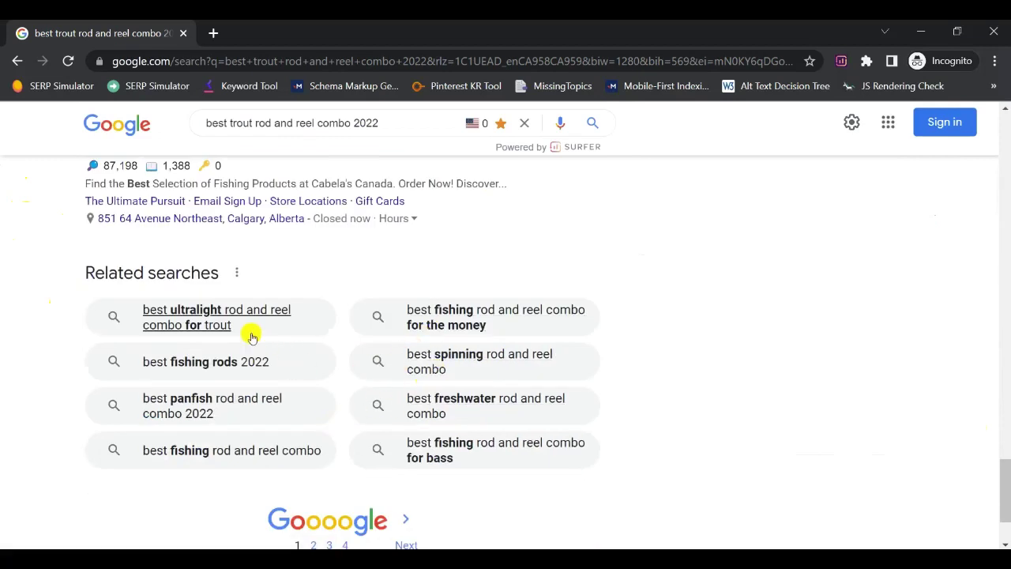
left_click(210, 326)
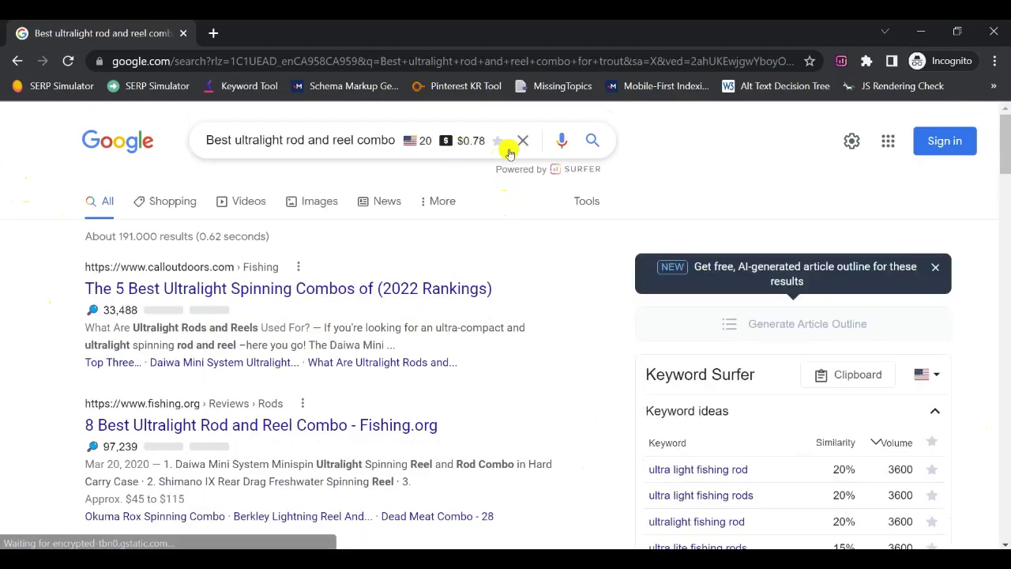
left_click(497, 141)
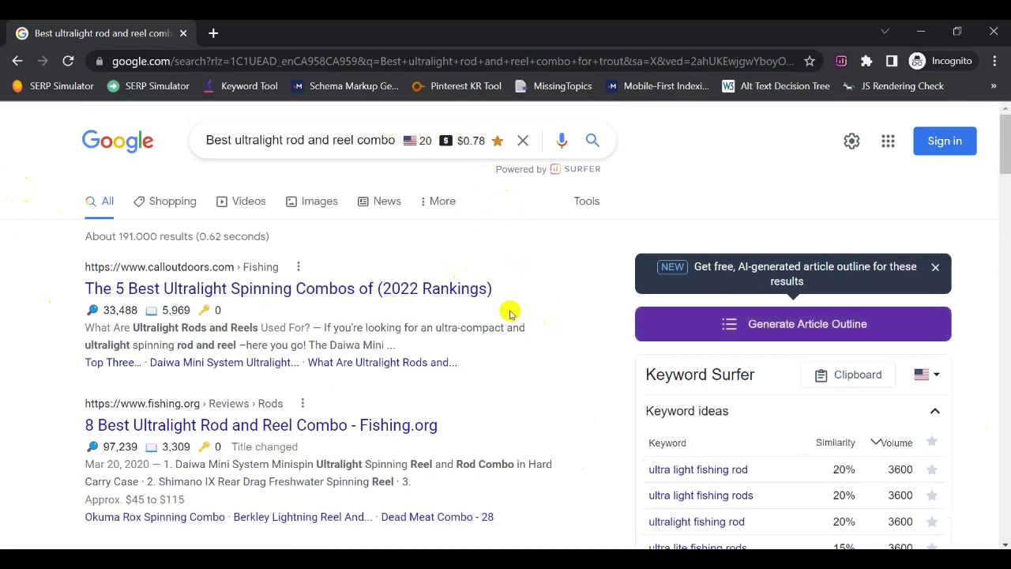
Look through the search suggestions, keyword ideas and related searches for "Best ultralight rod and reel combo for trout".
left_click(374, 142)
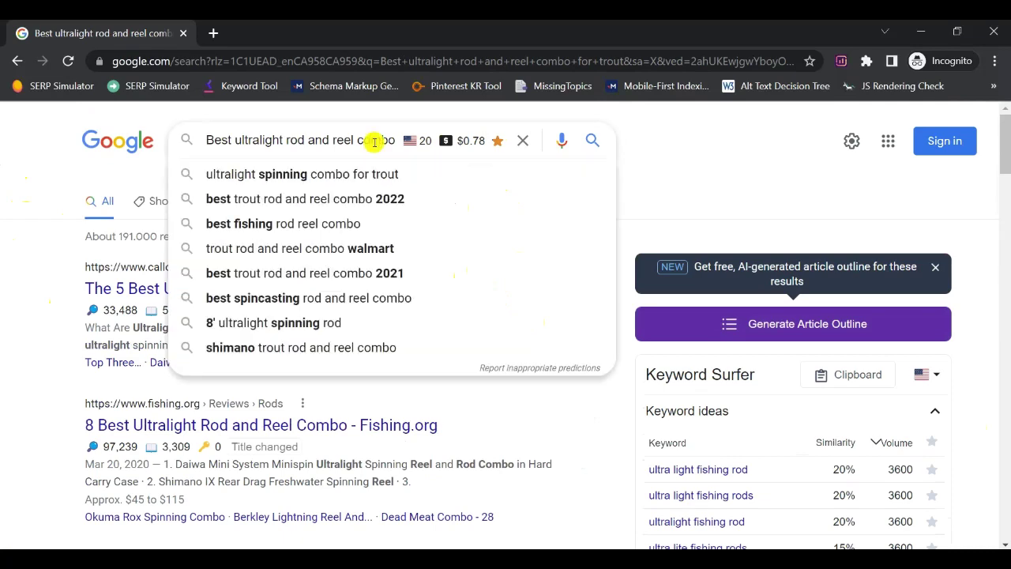
left_click(715, 193)
scroll(735, 364, "down", 1)
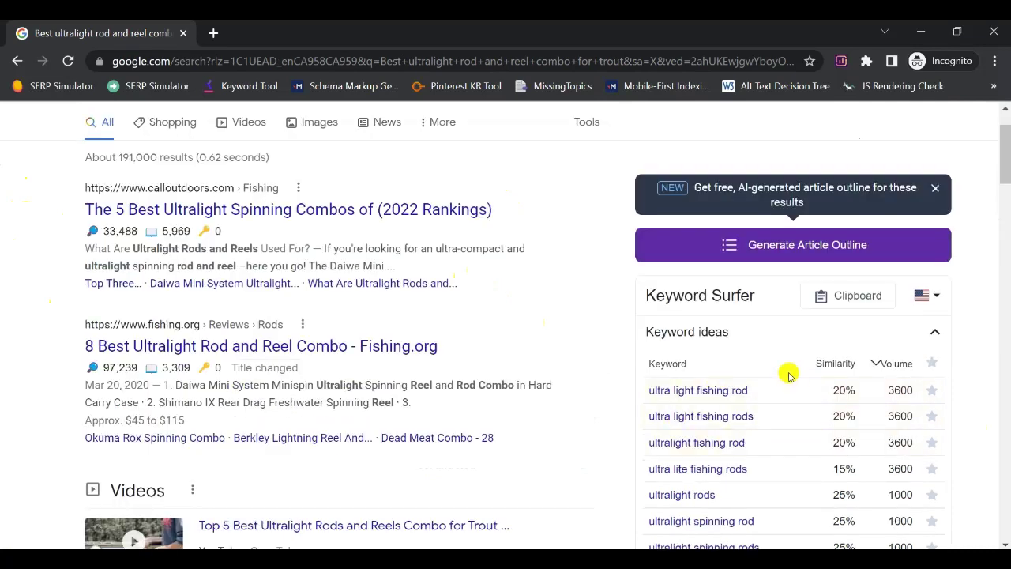
scroll(761, 406, "down", 10)
scroll(377, 376, "down", 20)
scroll(380, 382, "up", 3)
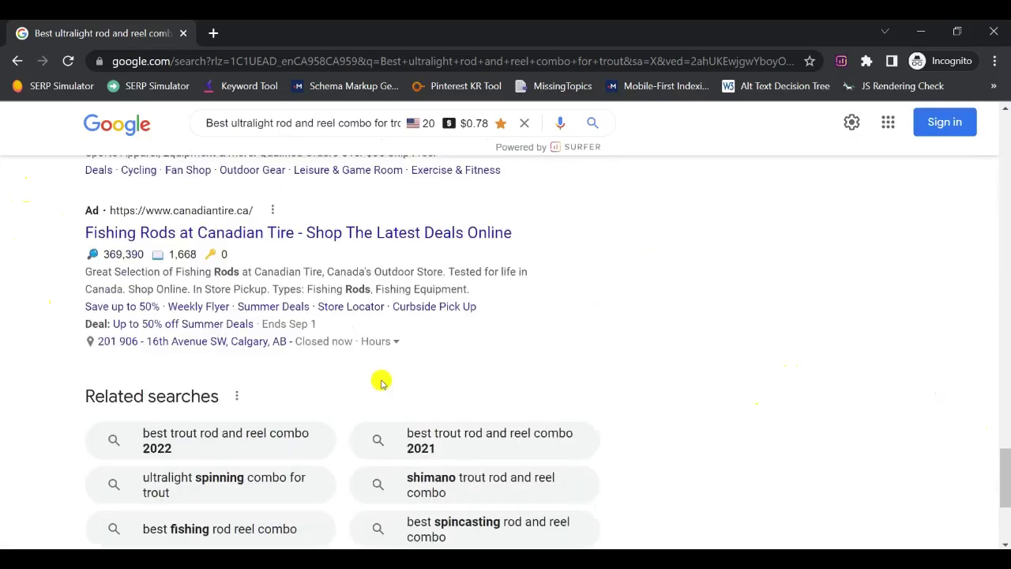
scroll(305, 391, "down", 1)
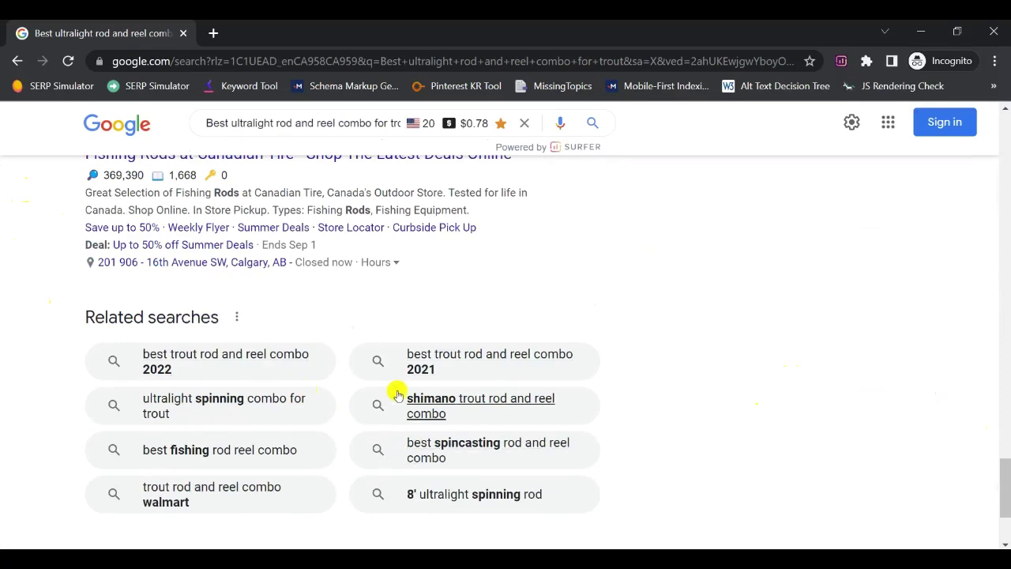
scroll(451, 372, "up", 10)
scroll(451, 365, "up", 10)
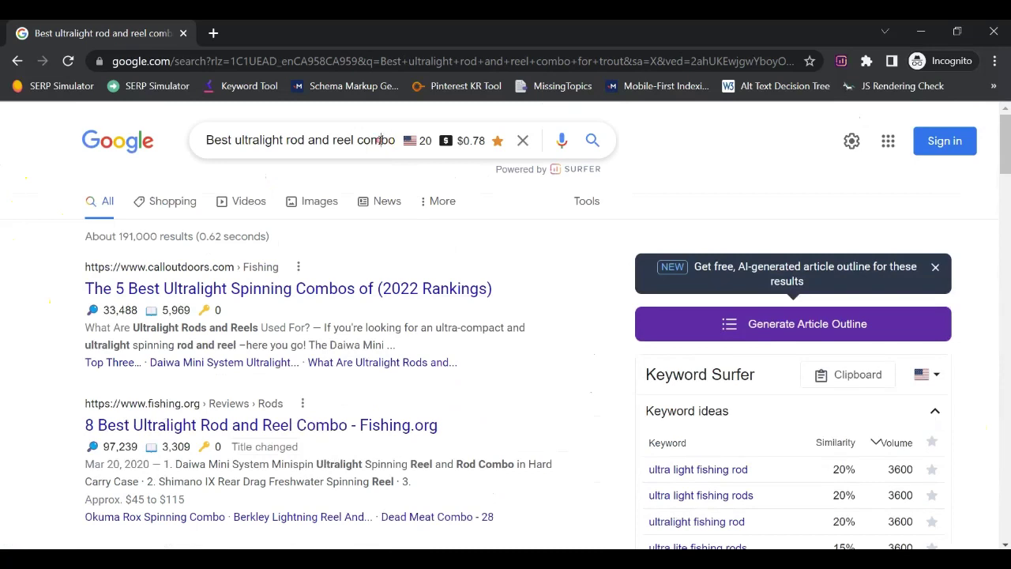
Search Google for "ultralight rods" and add that keyword to the clipboard.
triple_click(382, 140)
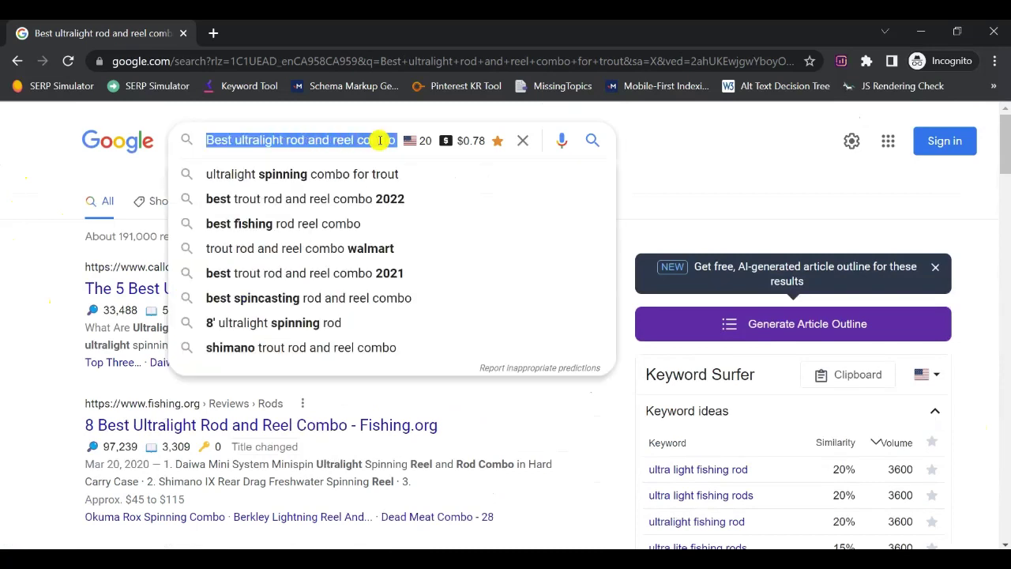
key("BackSpace")
type("ult")
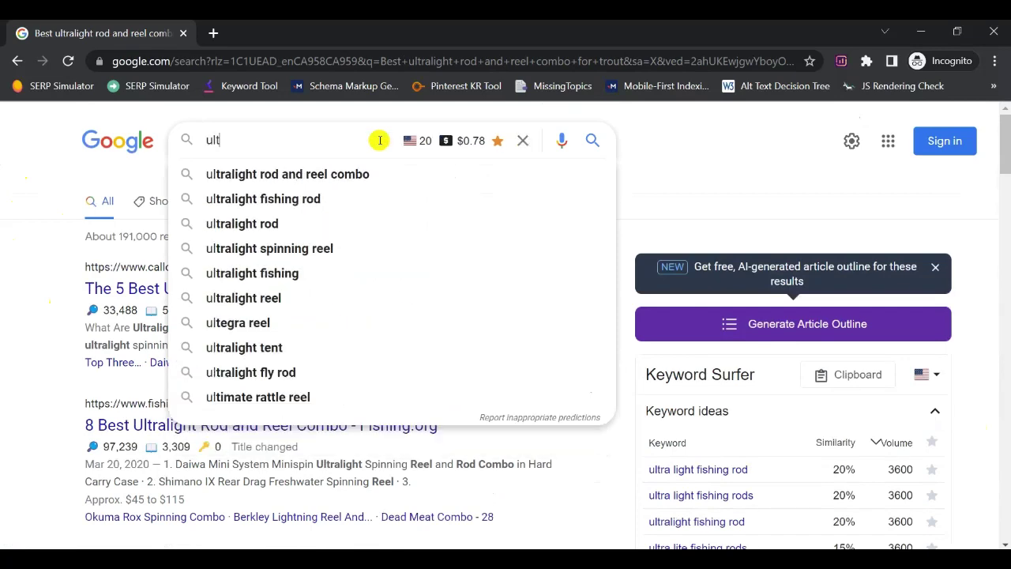
type("ralight rods")
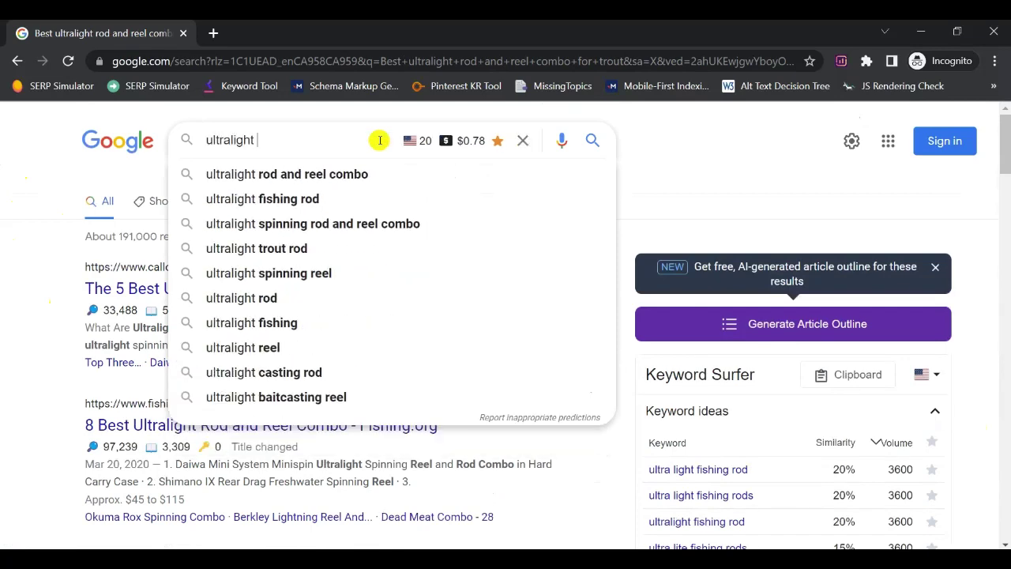
key("Return")
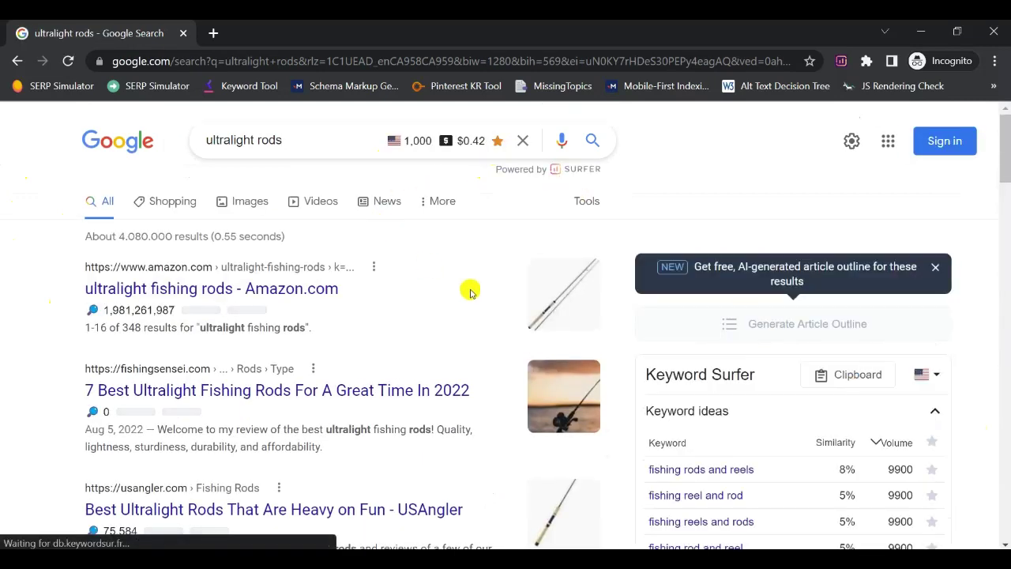
Examine the keyword ideas, search suggestions and related searches for "ultralight rods".
scroll(469, 290, "down", 1)
scroll(756, 347, "down", 1)
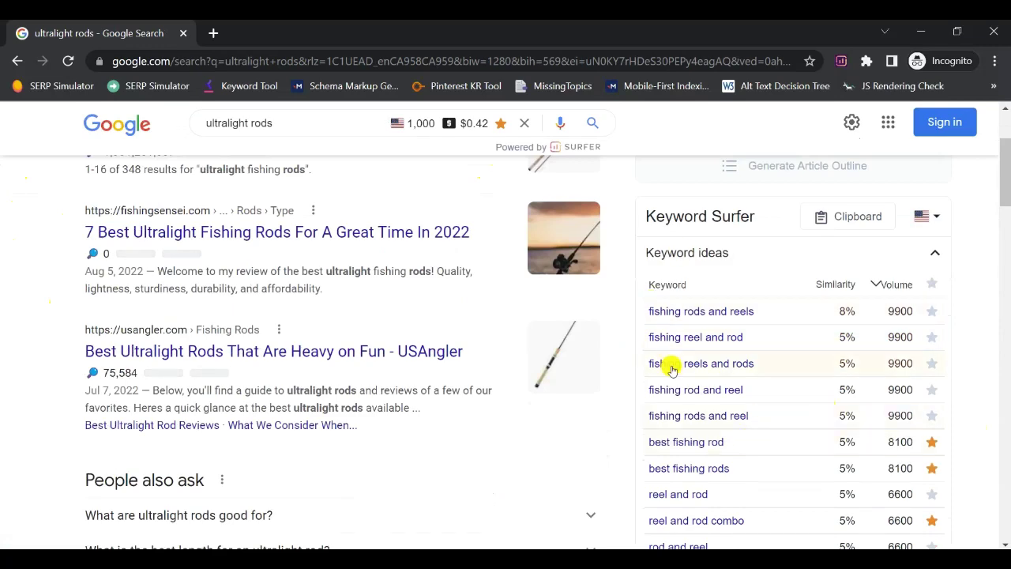
scroll(452, 337, "up", 2)
left_click(321, 140)
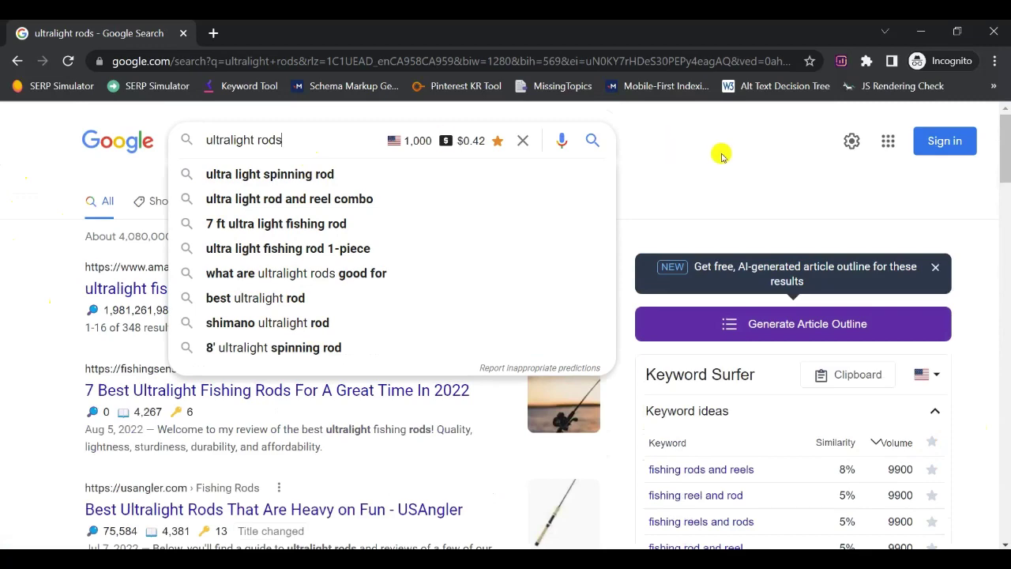
left_click(723, 188)
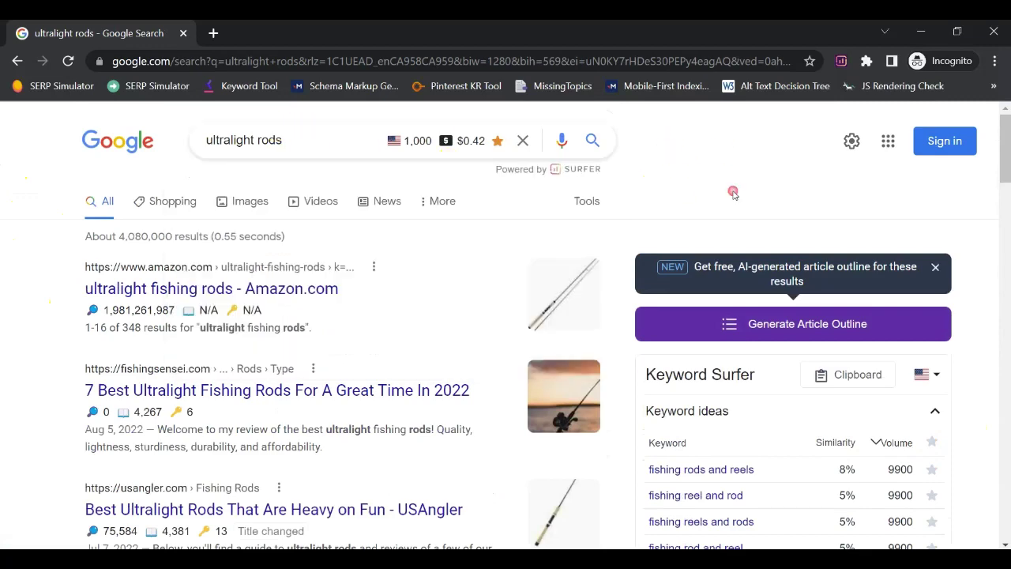
scroll(410, 331, "down", 5)
scroll(409, 331, "down", 10)
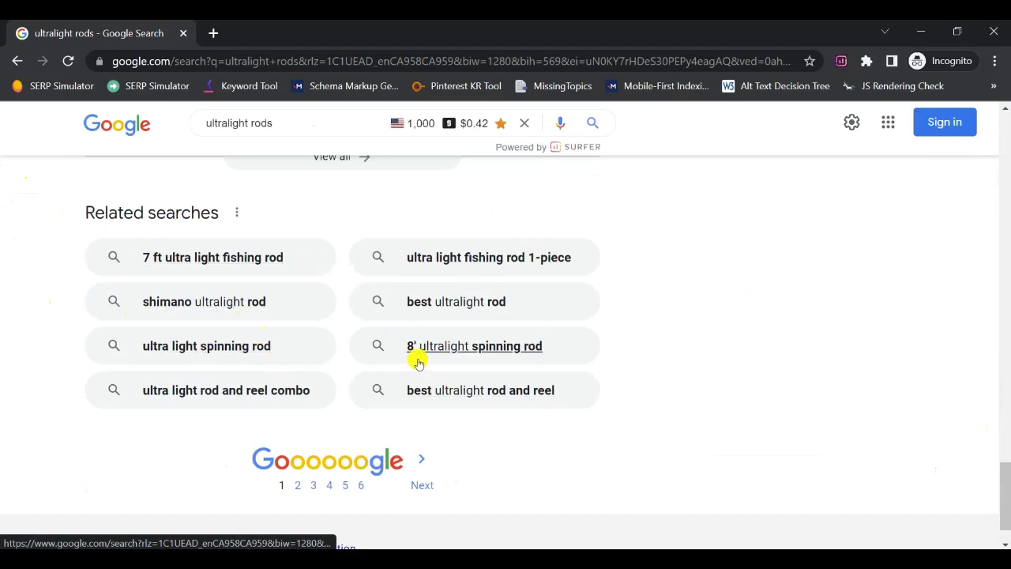
scroll(471, 364, "up", 15)
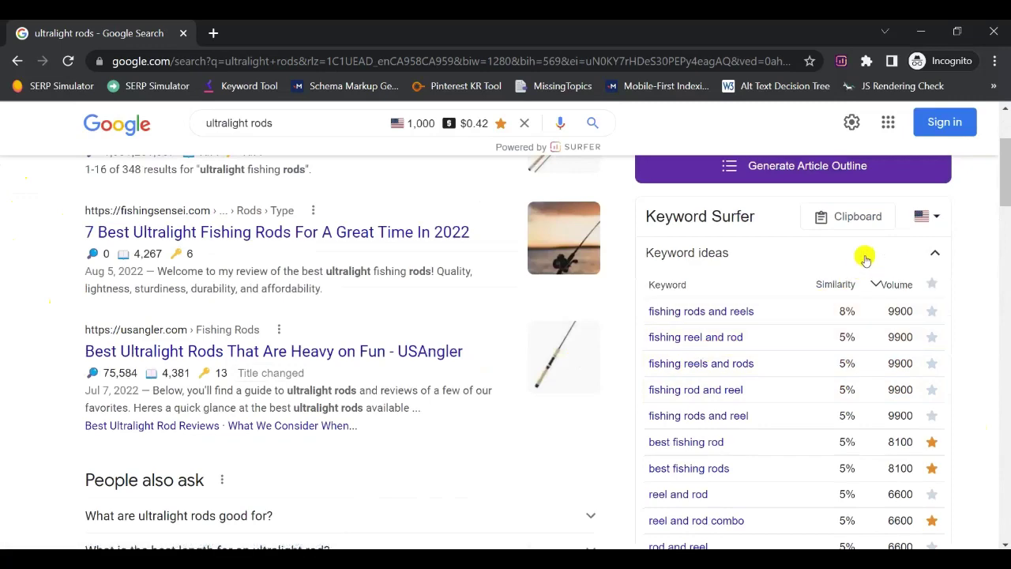
Export the collected keywords in the Keyword Surfer clipboard as a CSV file.
left_click(866, 219)
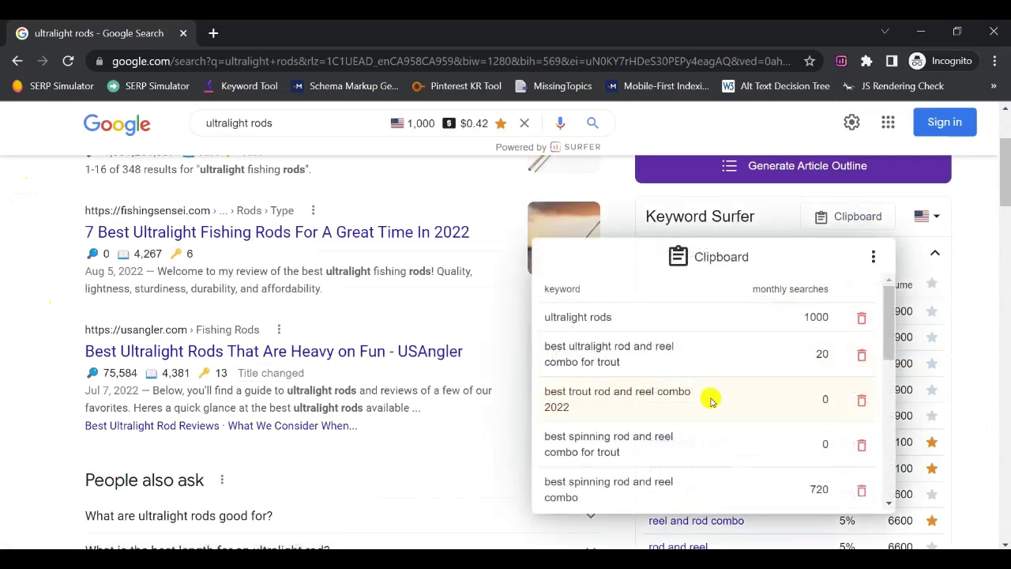
left_click(873, 258)
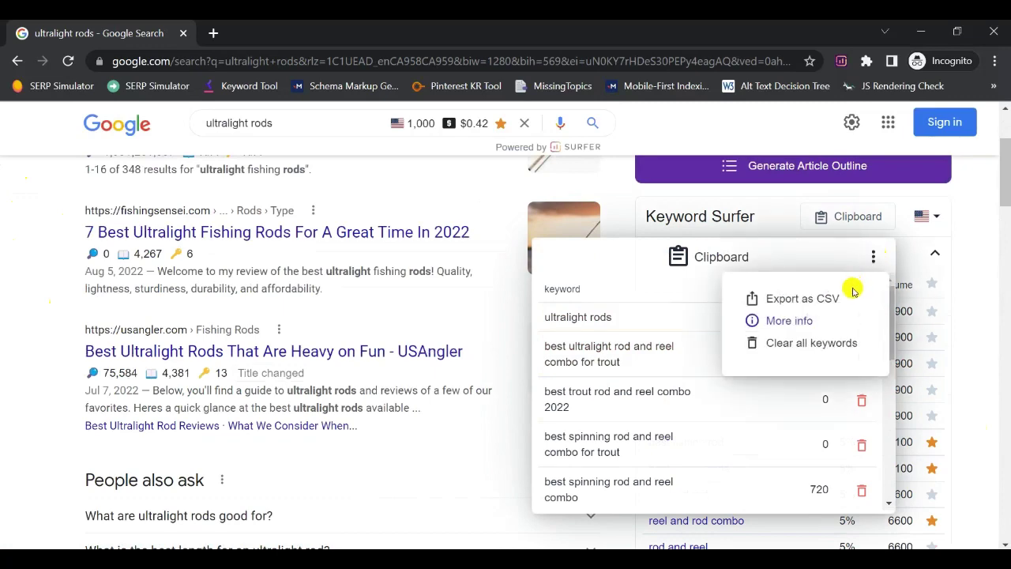
left_click(824, 303)
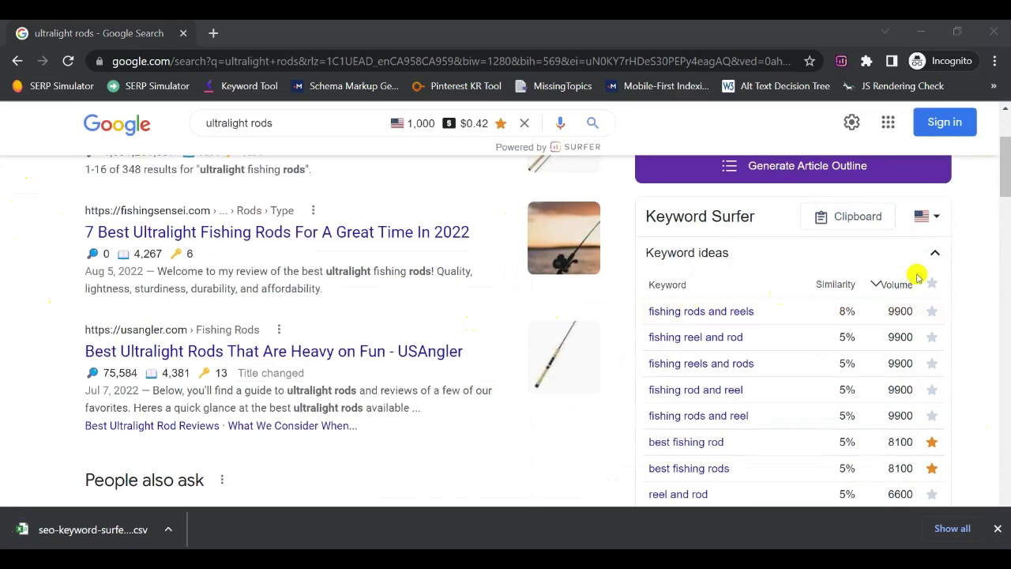
Switch to the SEO Frank Keyword Research Template in Google Sheets and bring up the exported keyword-surfer clipboard spreadsheet at full size.
left_click(887, 284)
key("alt+Tab")
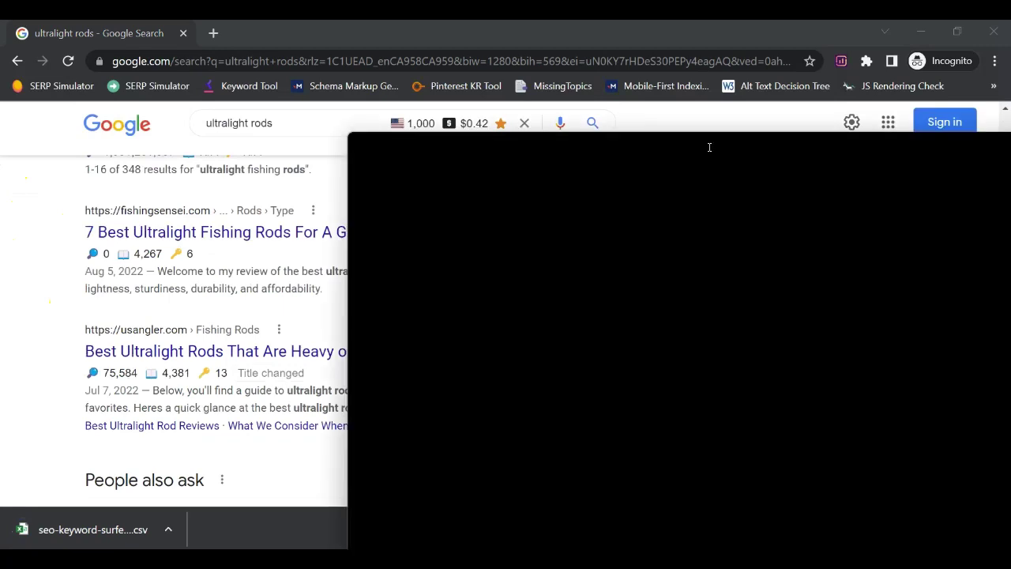
double_click(562, 124)
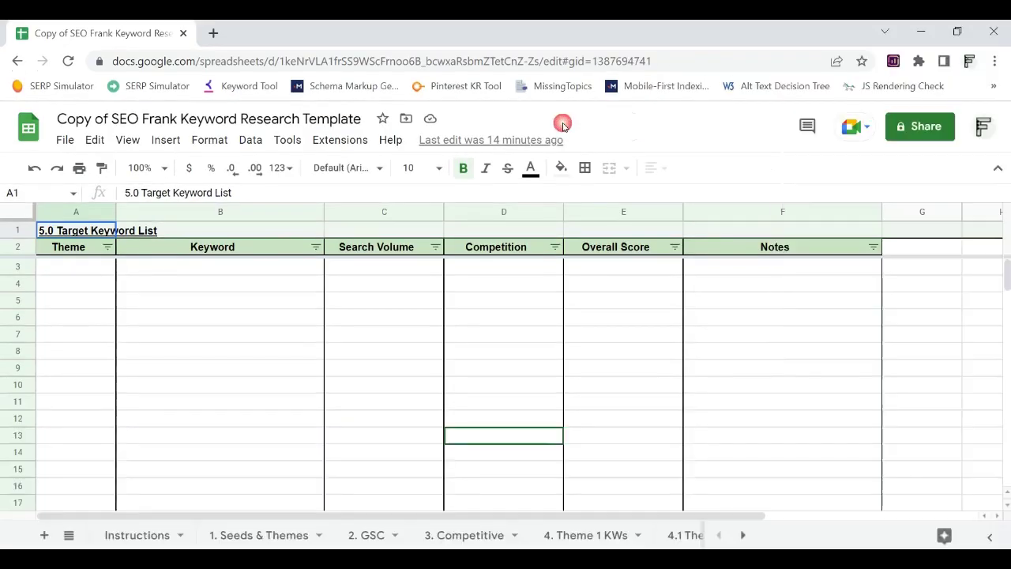
left_click(300, 360)
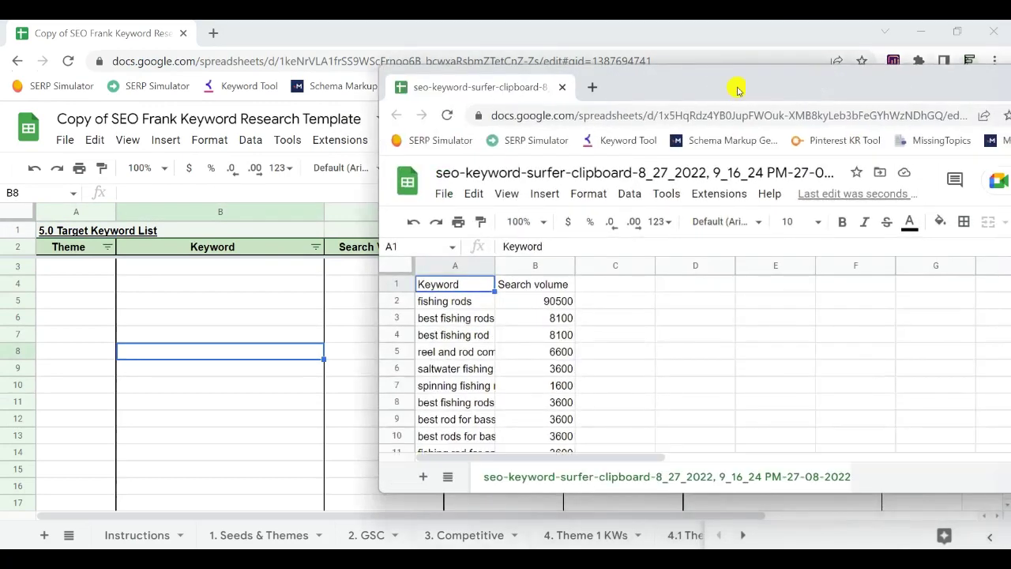
double_click(735, 87)
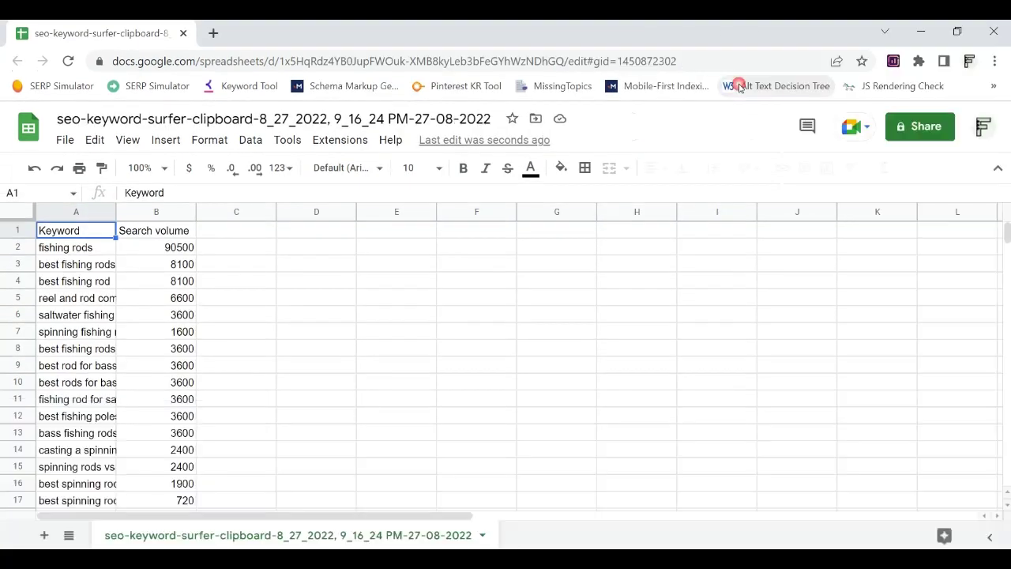
Copy all exported keywords with their search volumes, cells A2:B21, without the header row.
left_click(84, 248)
key("ctrl+shift+Right")
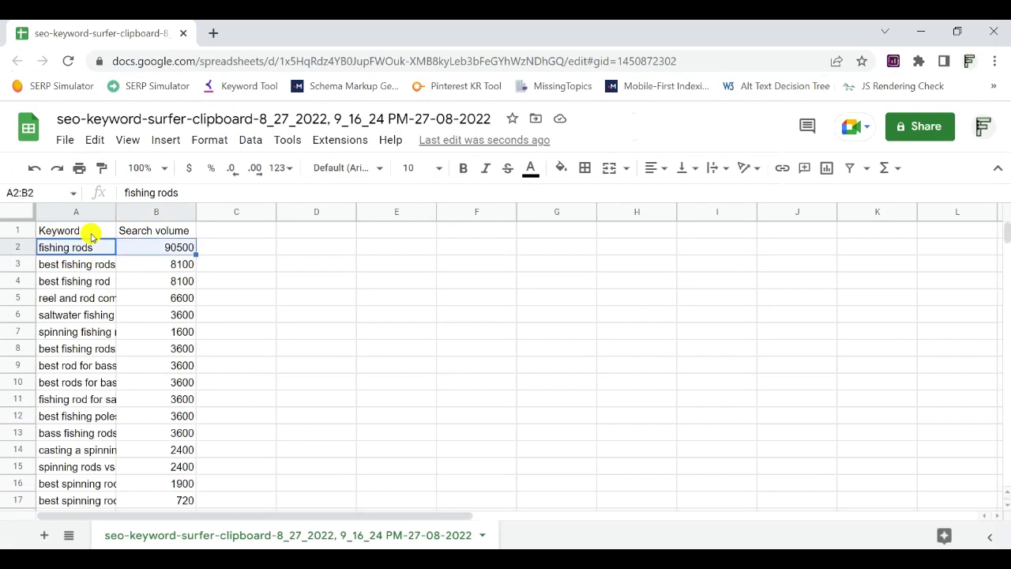
key("ctrl+shift+Down")
key("ctrl+c")
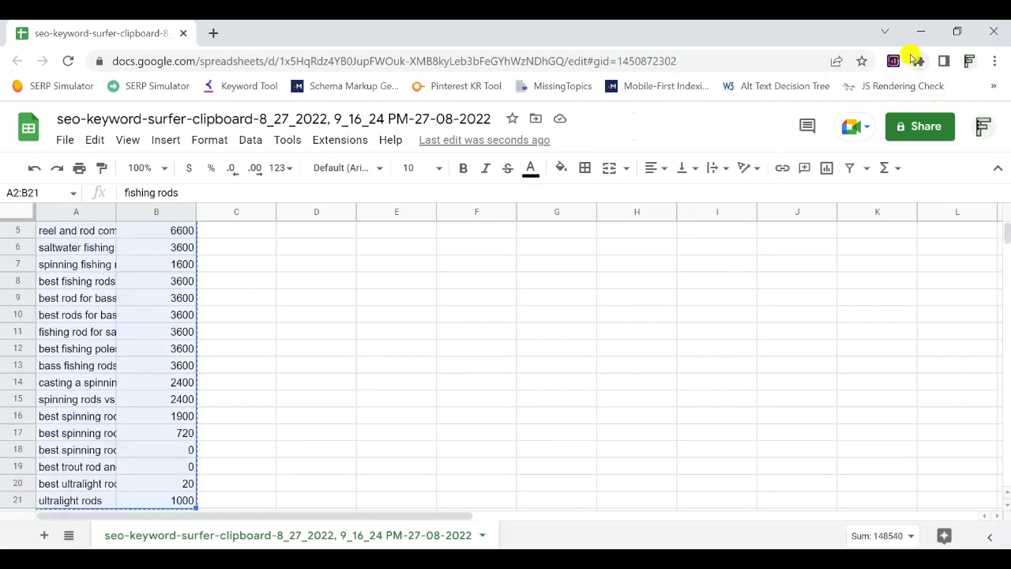
Paste the copied keywords and volumes as values only from cell B3 of the template's 5.0 Target Keyword List and review them.
left_click(923, 32)
left_click(373, 302)
left_click(285, 267)
right_click(284, 267)
scroll(373, 383, "down", 2)
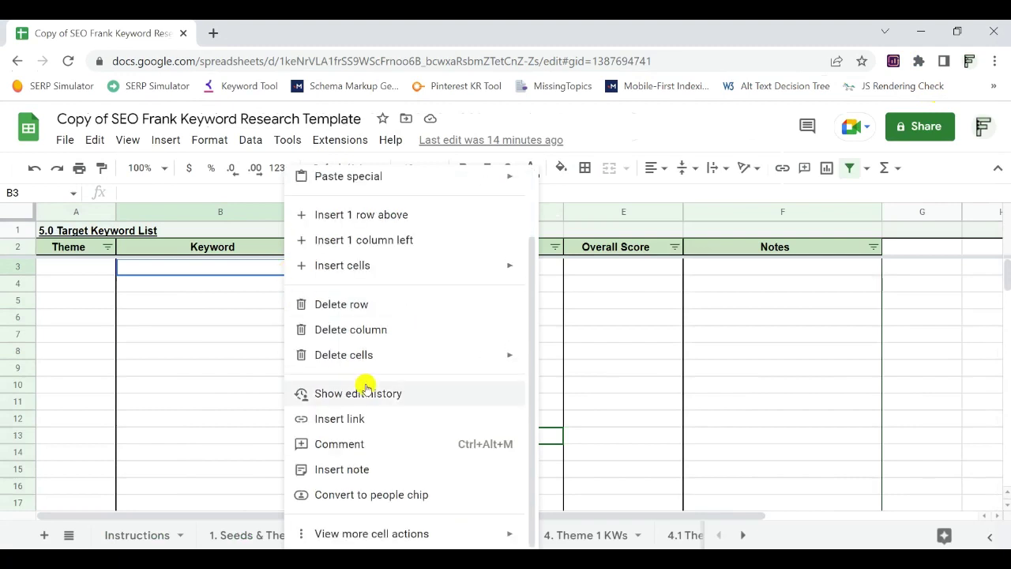
scroll(391, 399, "up", 2)
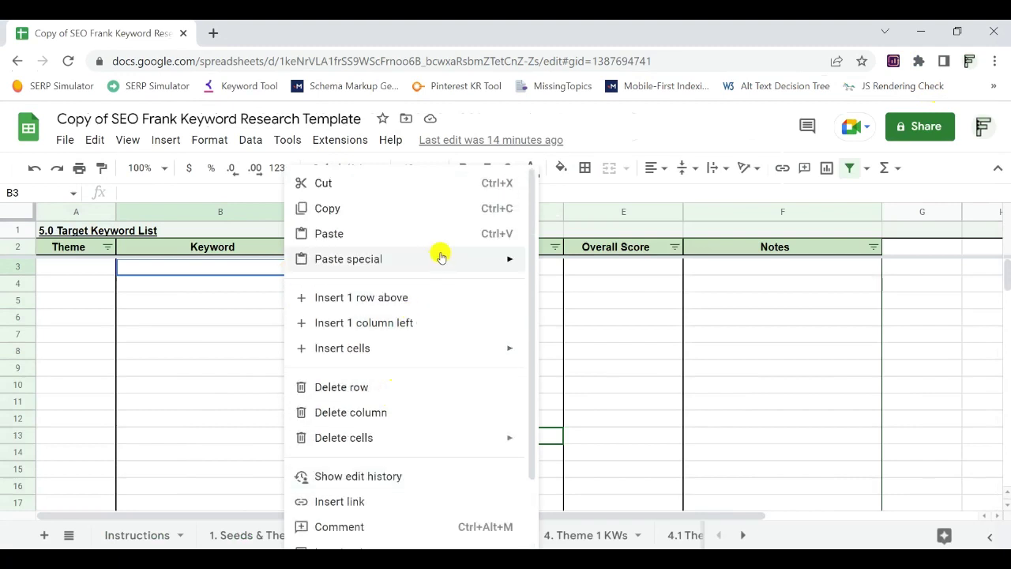
mouse_move(442, 257)
left_click(562, 265)
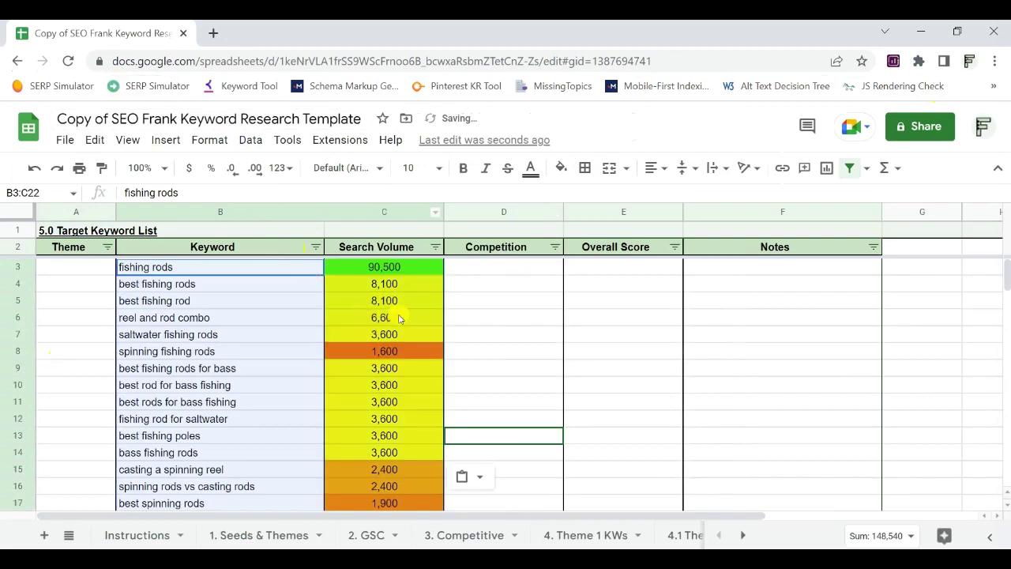
left_click(368, 368)
scroll(398, 368, "down", 5)
scroll(380, 320, "up", 5)
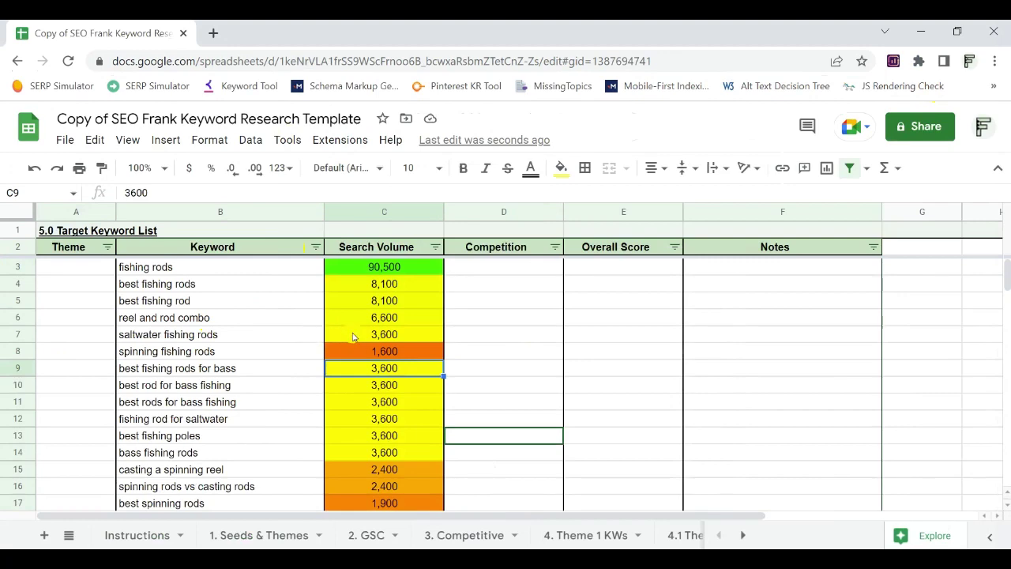
left_click(386, 317)
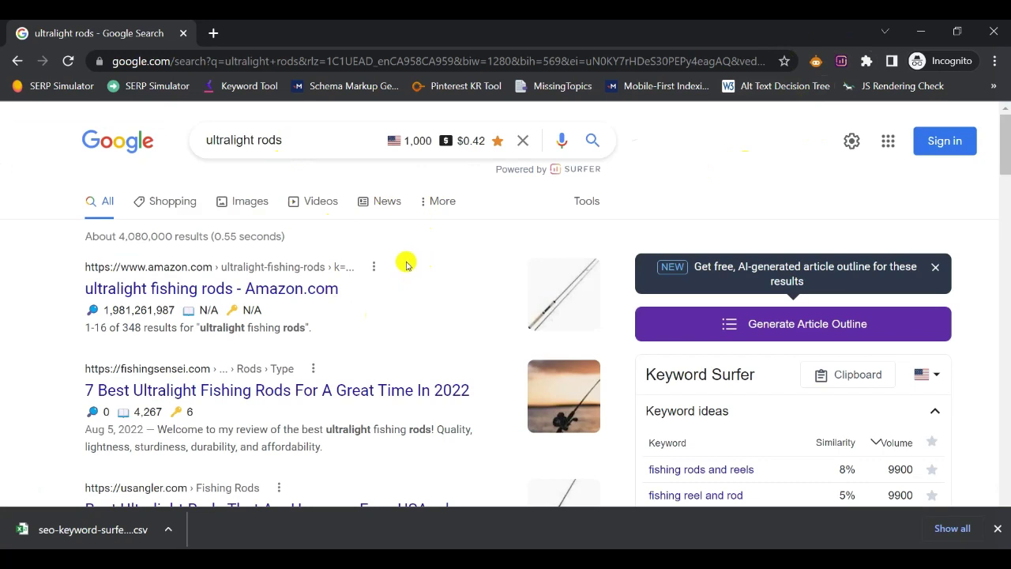
Switch back to the Google results, search for "fishing rods" and look over the result-type counts beside the results.
triple_click(334, 139)
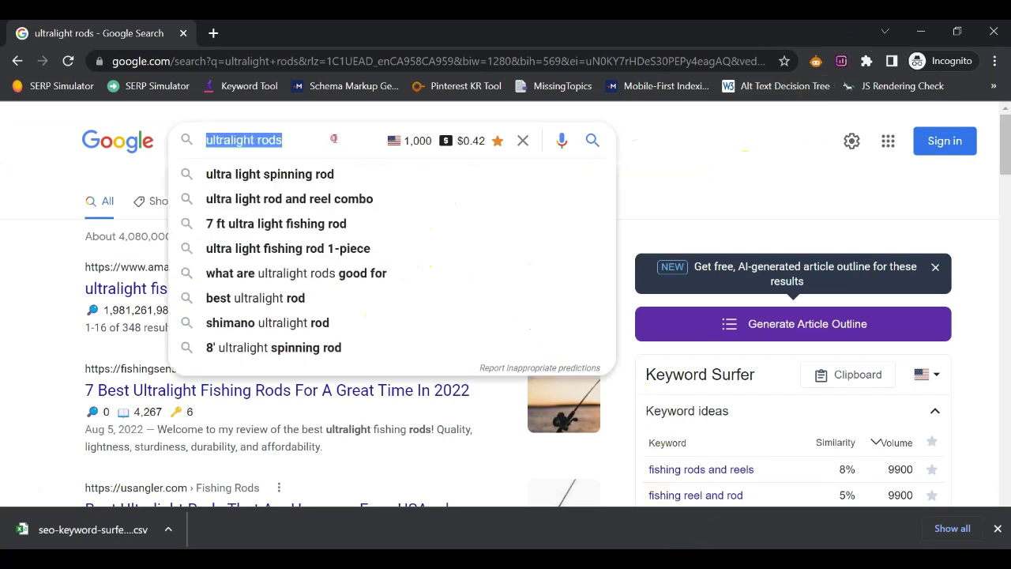
type("fishing rods")
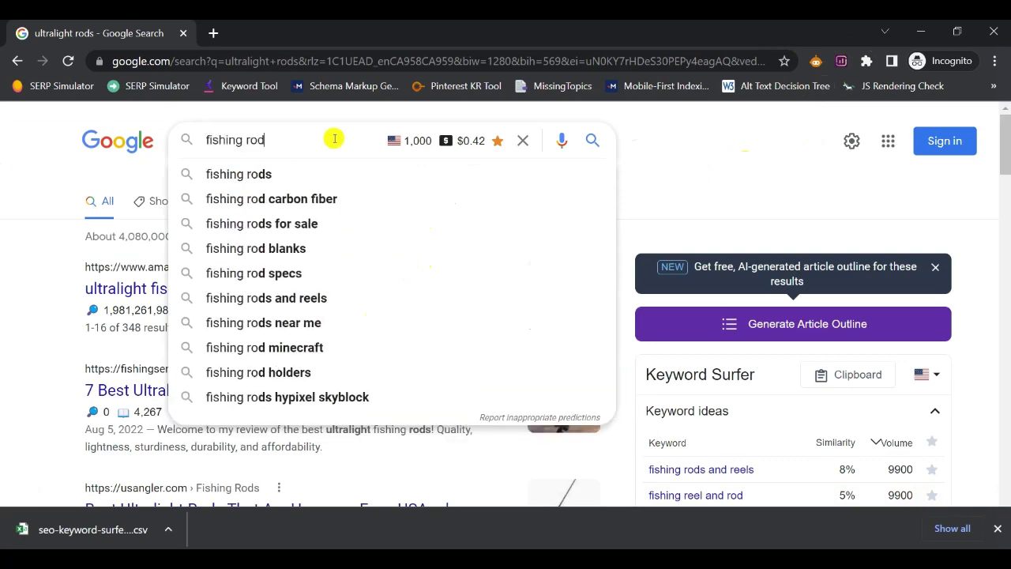
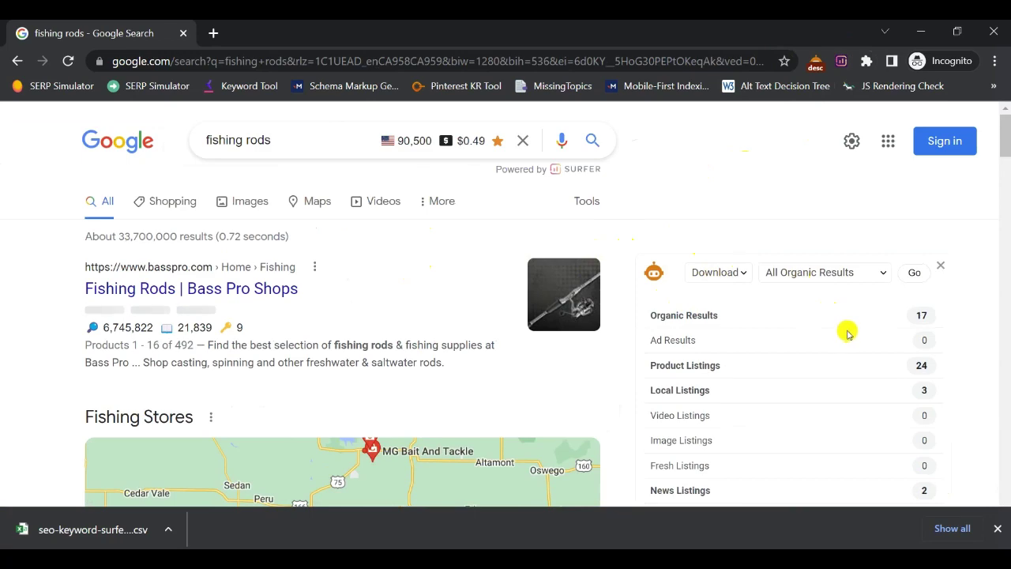
scroll(847, 333, "down", 1)
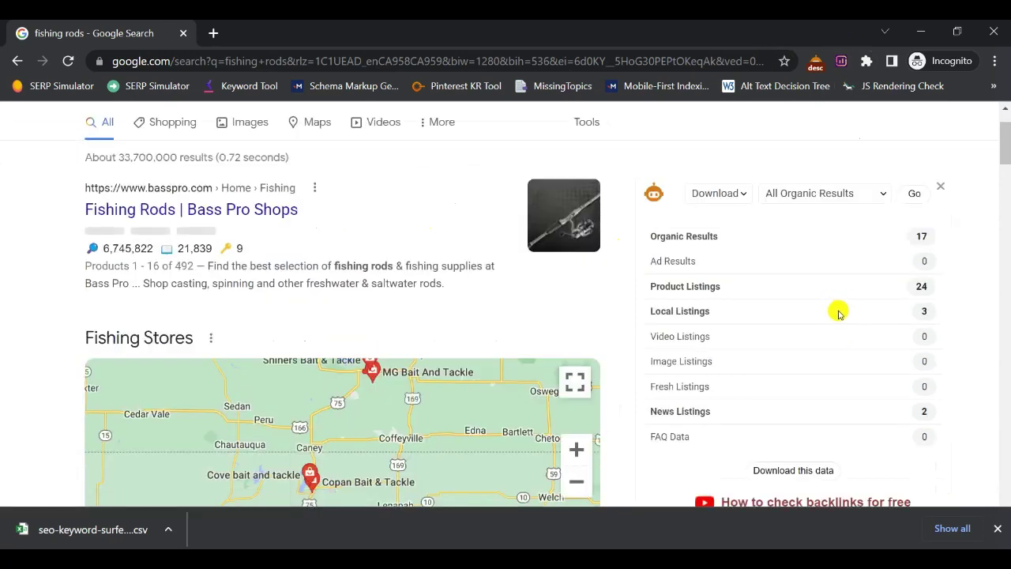
scroll(838, 313, "down", 1)
scroll(842, 307, "up", 2)
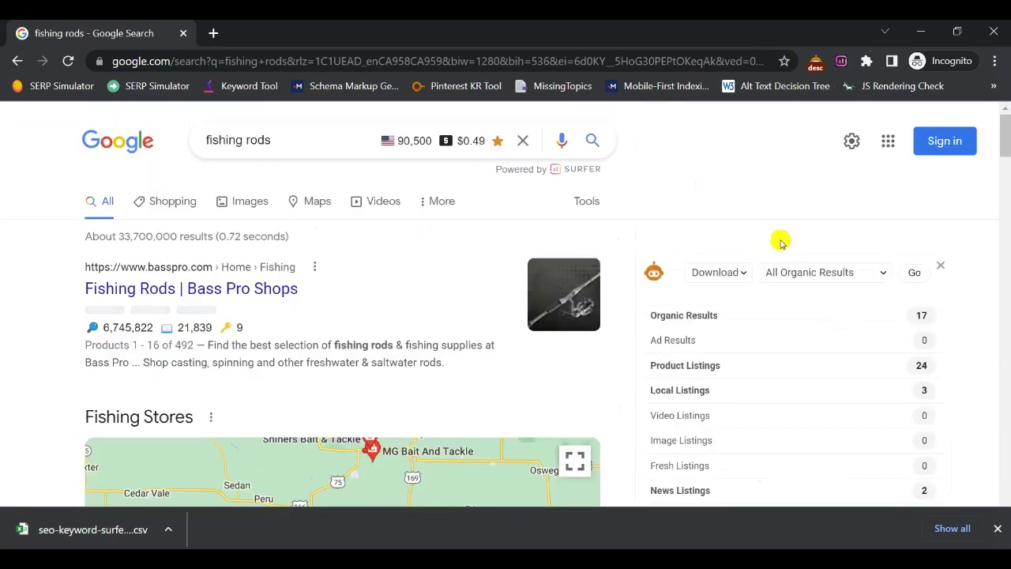
Look through the SEO Minion data-type options, including the PAA levels, and locate the People also ask section in the results.
left_click(882, 272)
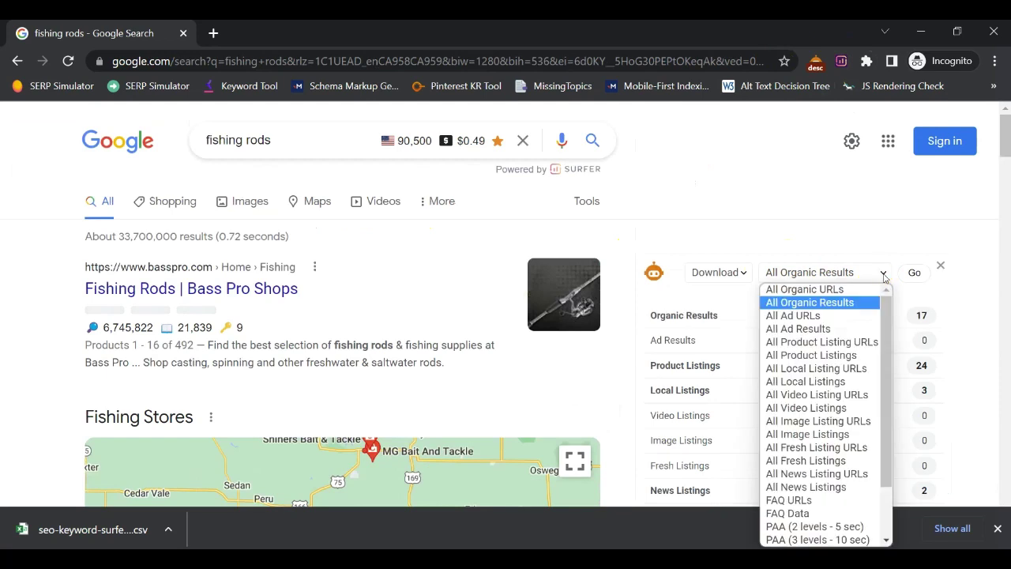
scroll(859, 383, "down", 2)
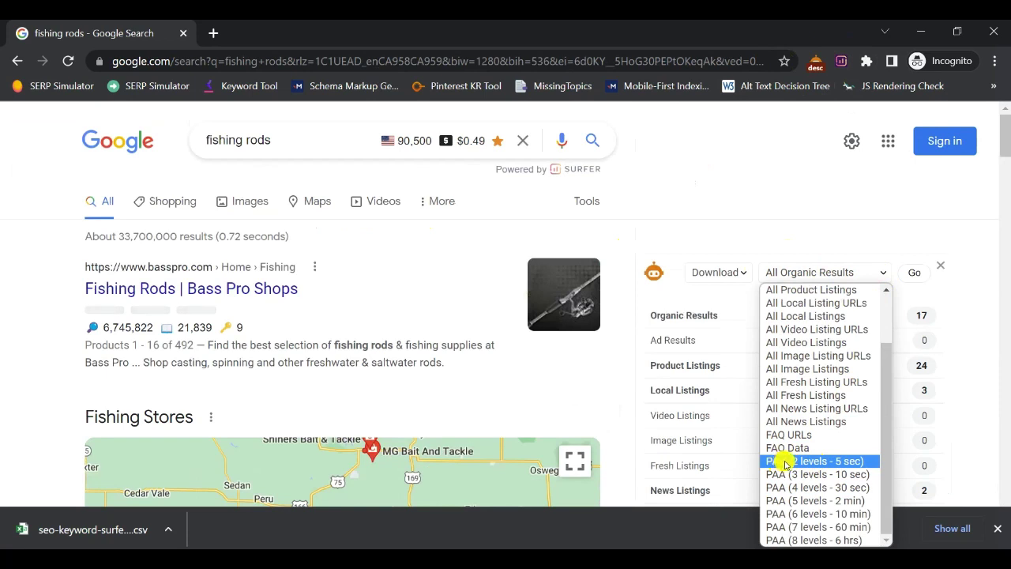
left_click(733, 218)
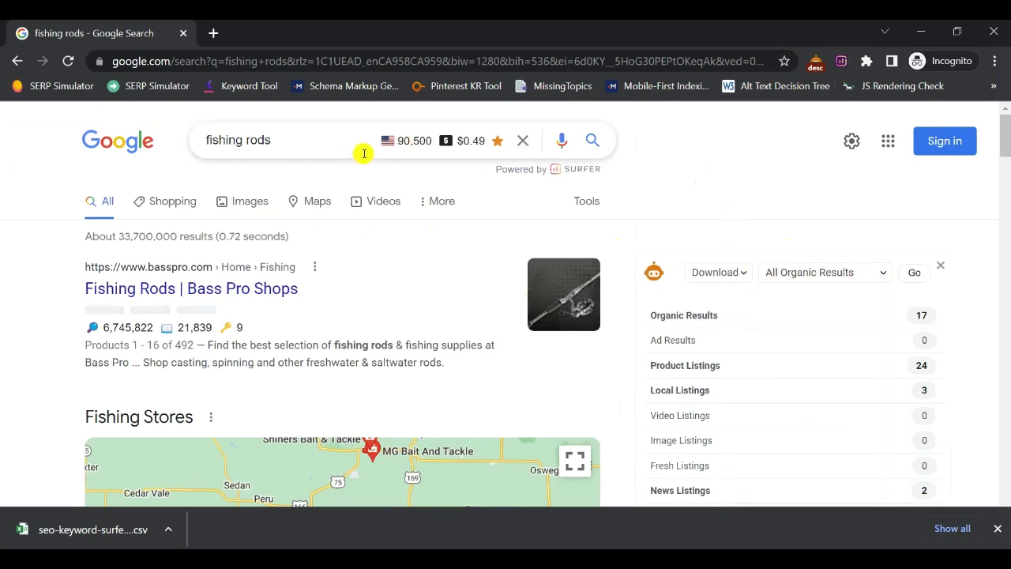
scroll(331, 204, "down", 8)
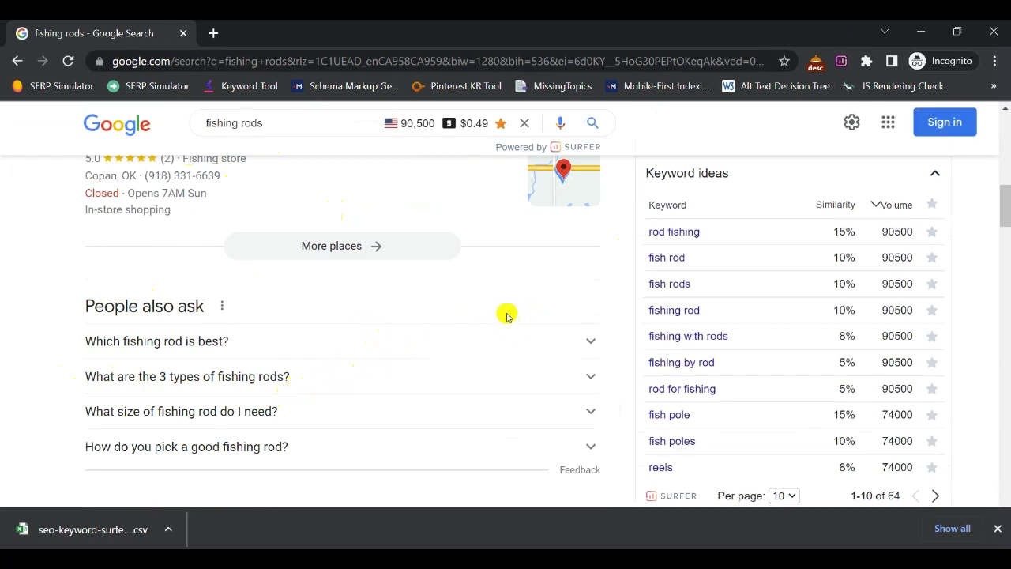
scroll(506, 313, "up", 4)
scroll(563, 303, "up", 4)
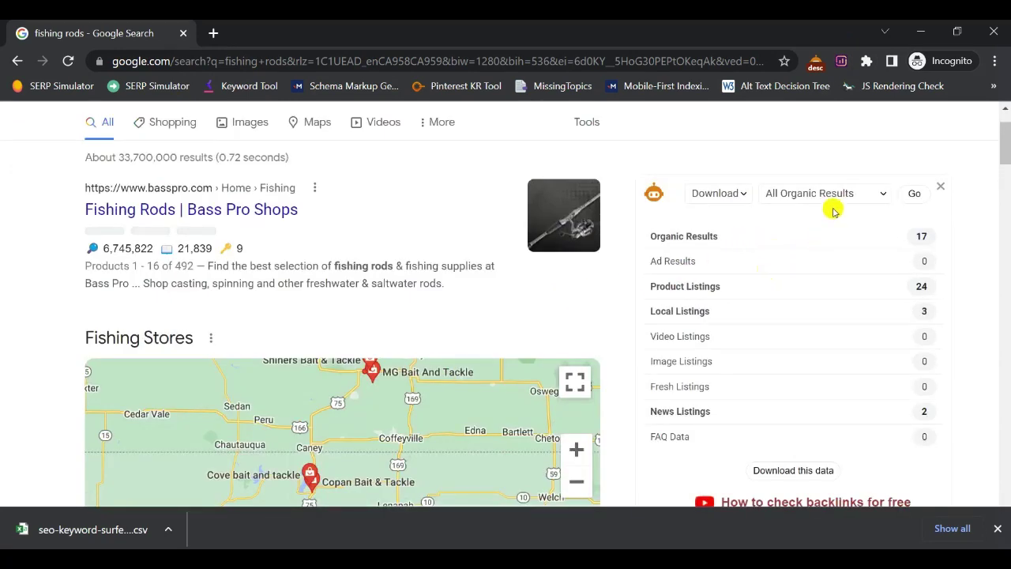
left_click(882, 195)
scroll(837, 301, "down", 2)
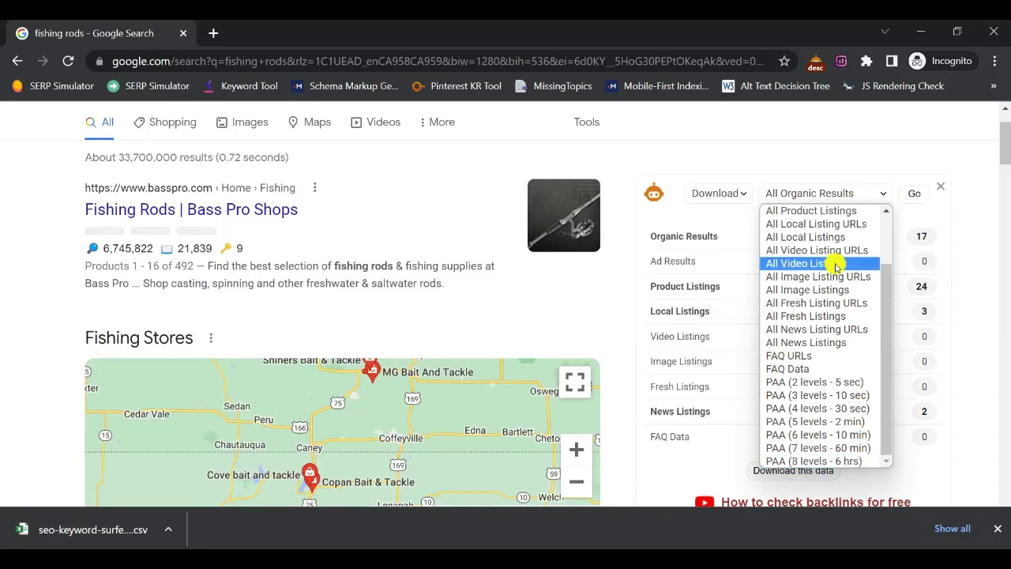
left_click(806, 137)
Expand and collapse "Which fishing rod is best?" under People also ask to load more questions, and read them.
scroll(472, 239, "down", 5)
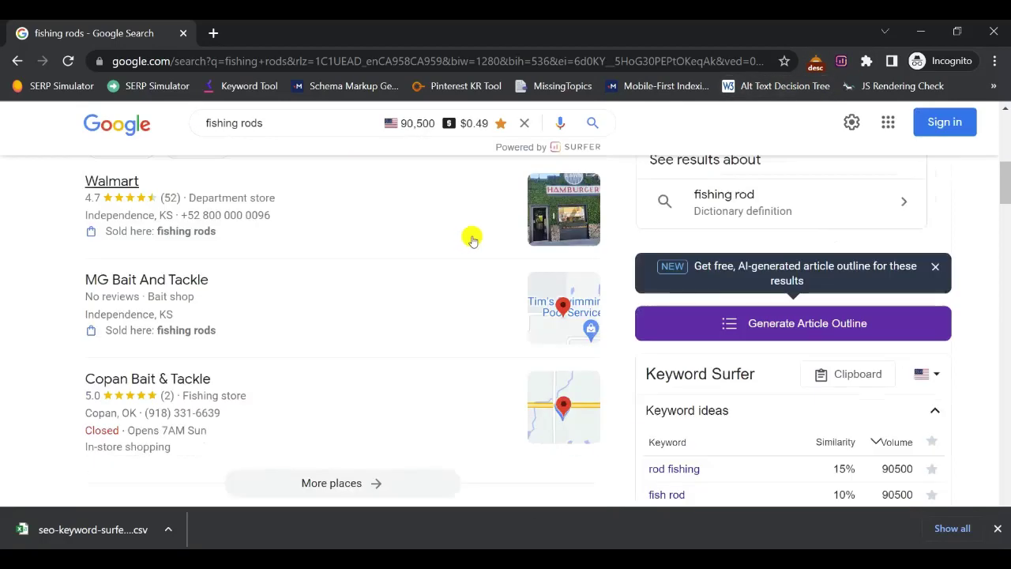
scroll(472, 239, "down", 12)
scroll(446, 253, "up", 5)
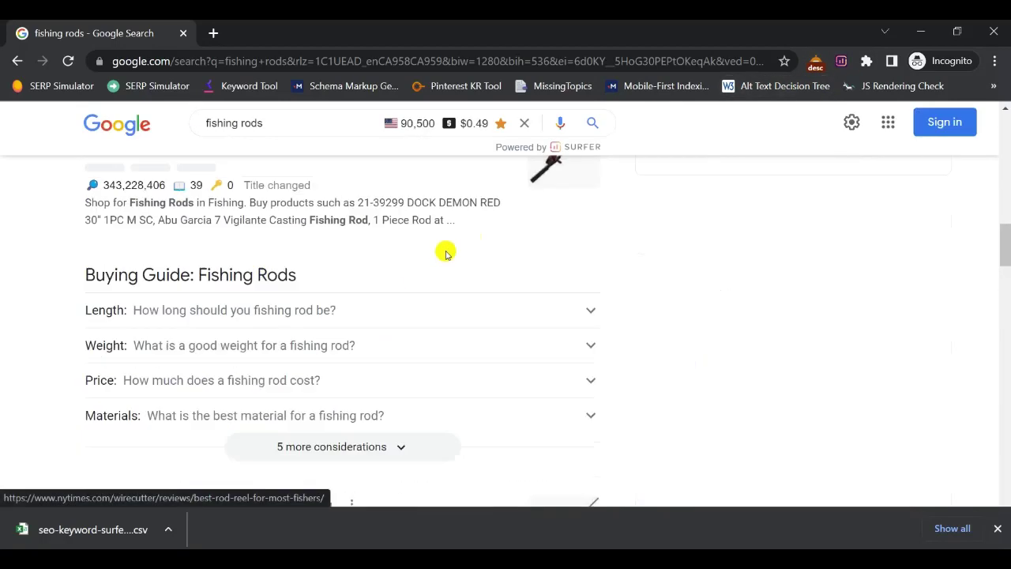
scroll(446, 252, "up", 5)
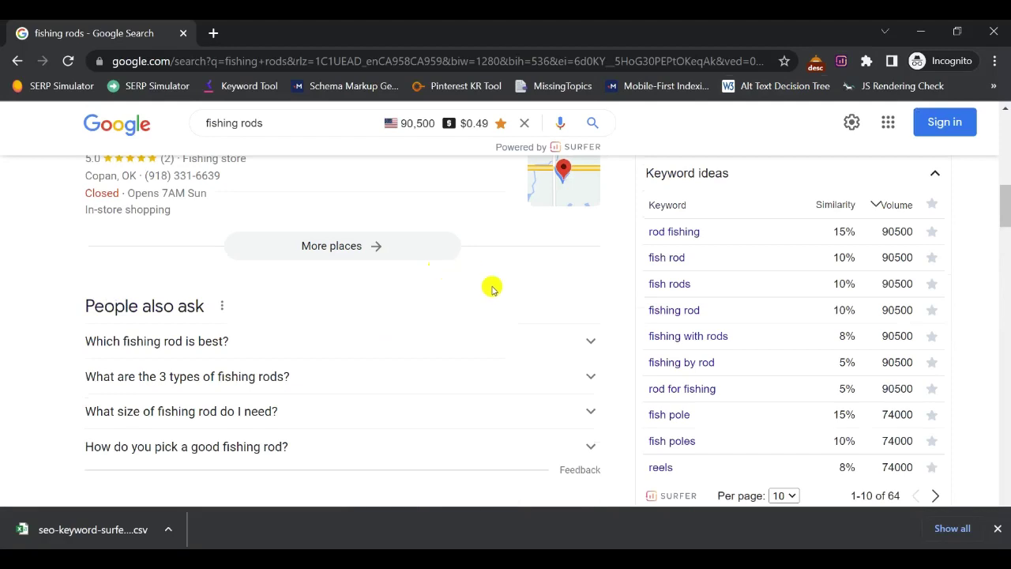
left_click(592, 343)
left_click(590, 341)
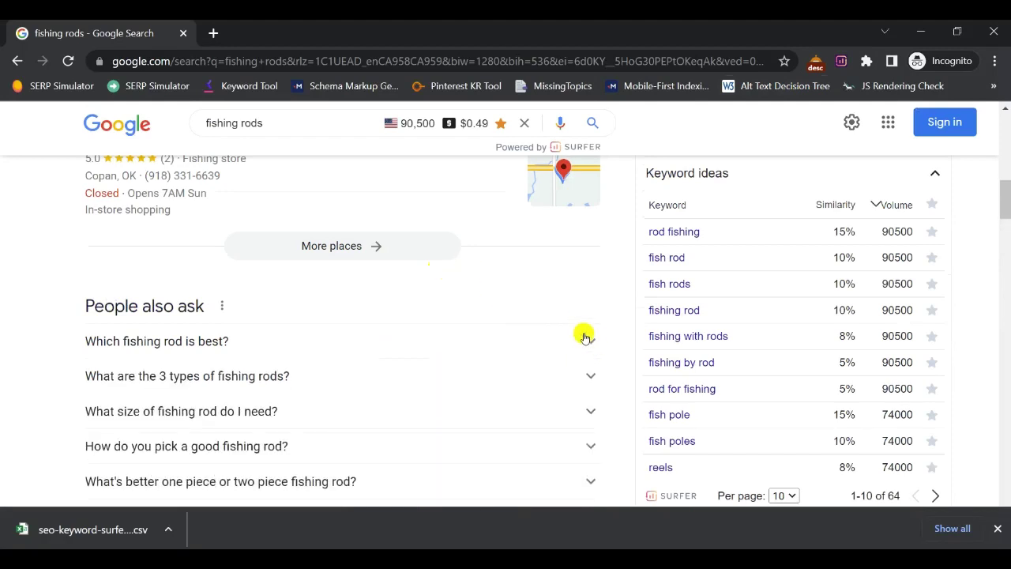
scroll(515, 312, "down", 2)
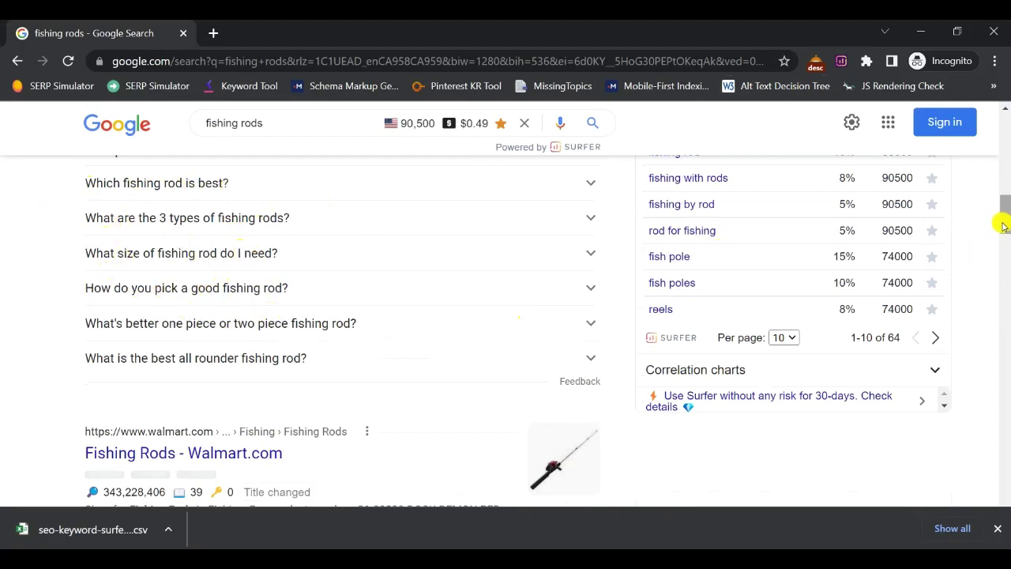
scroll(1004, 227, "up", 1)
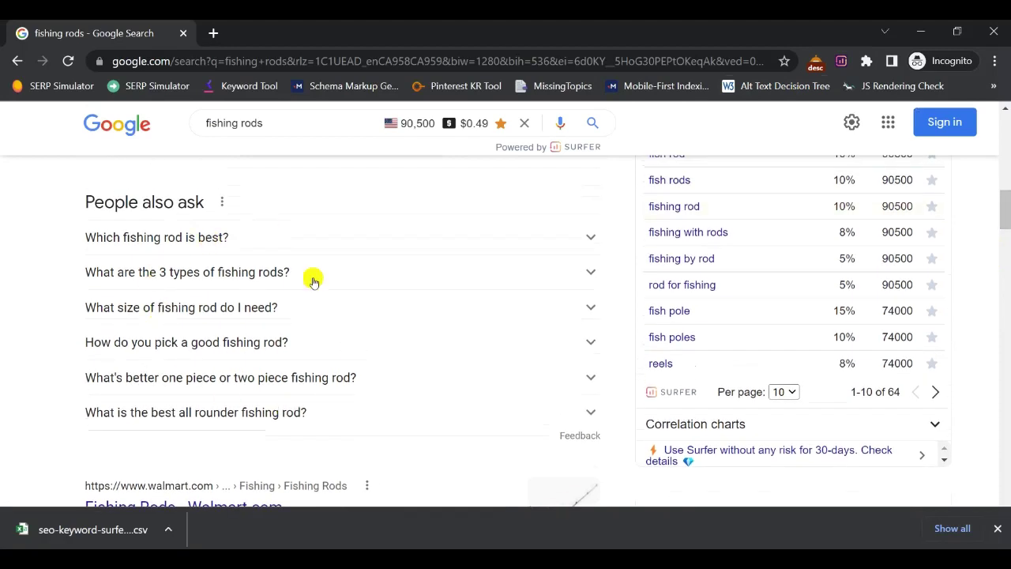
Toggle "What are the 3 types of fishing rods?" and "What is a 6 foot fishing rod good for?" to load further related questions.
left_click(592, 272)
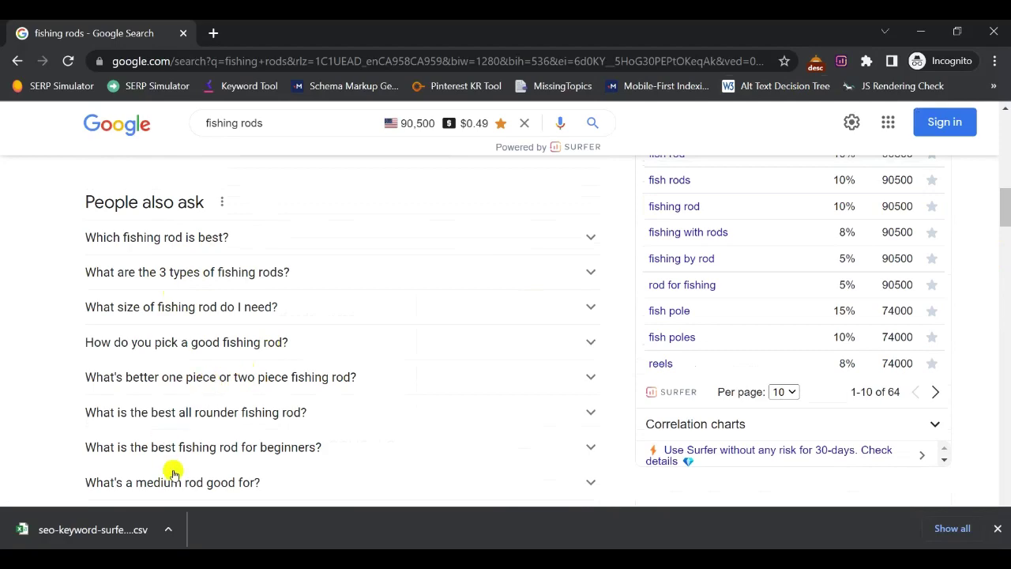
scroll(255, 339, "down", 1)
scroll(710, 269, "up", 1)
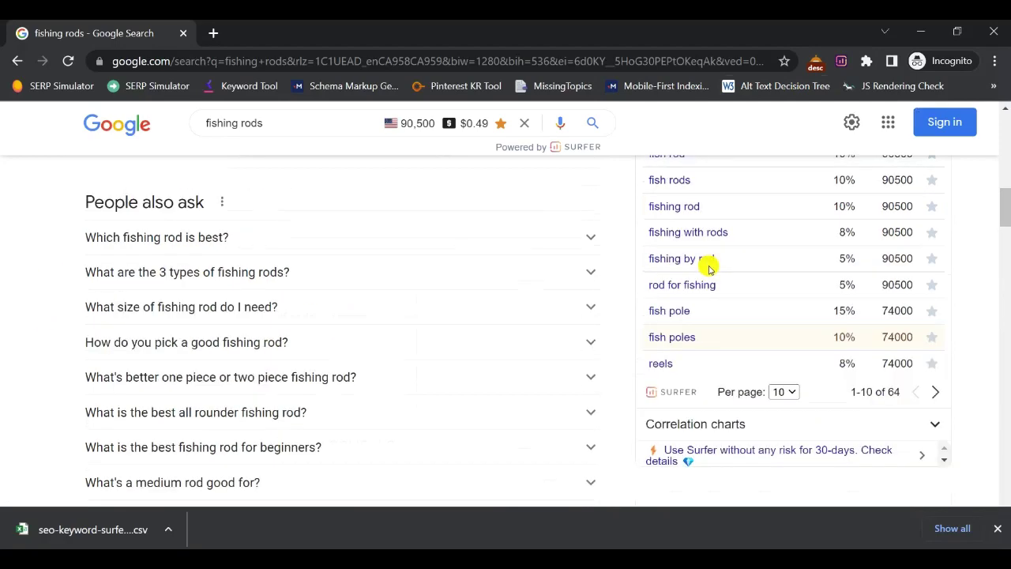
scroll(709, 268, "down", 2)
left_click(591, 360)
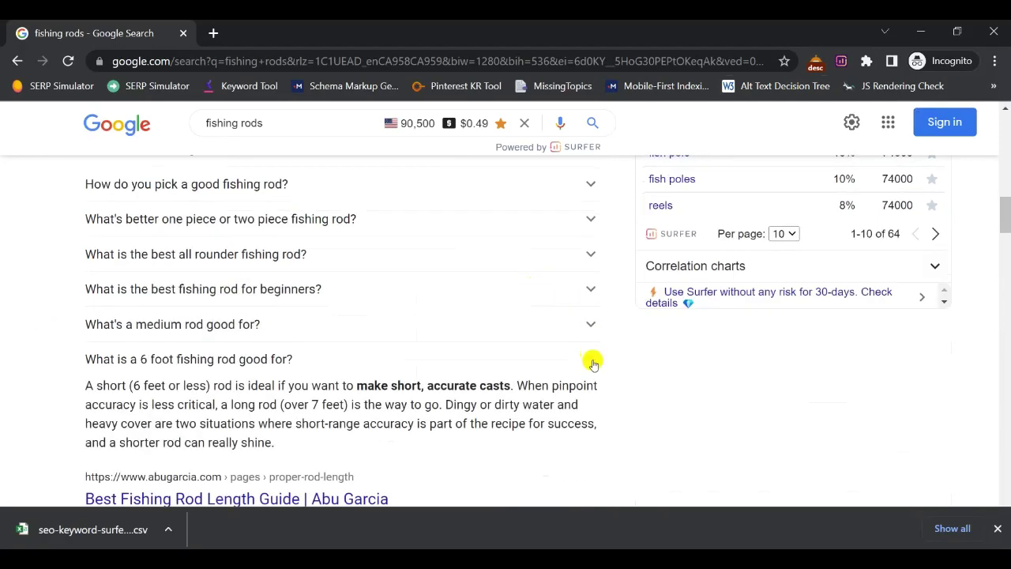
left_click(592, 360)
scroll(244, 278, "down", 1)
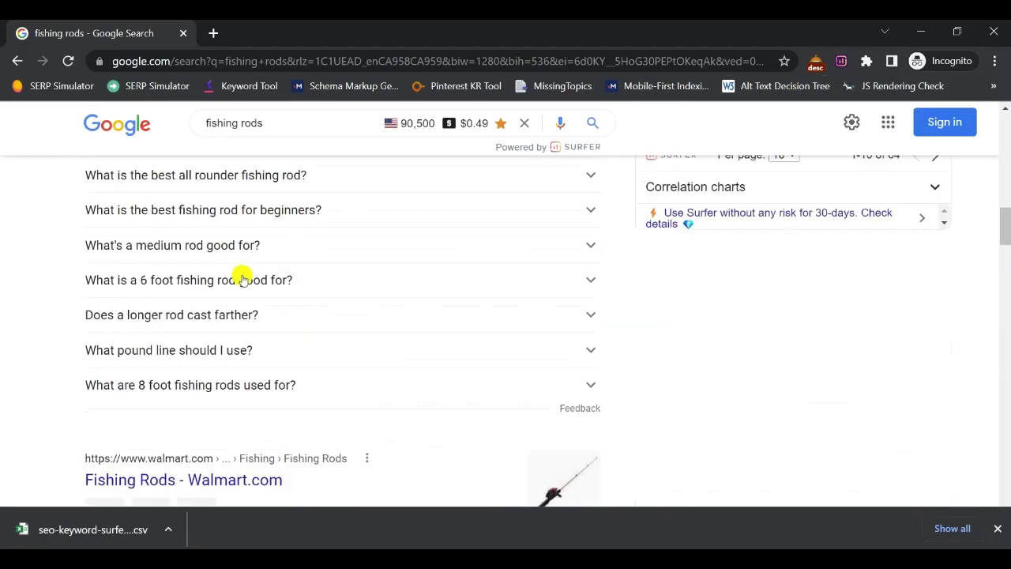
Run the SEO Minion download for "PAA (5 levels - 2 min)" and watch the People also ask questions being expanded.
scroll(343, 276, "up", 7)
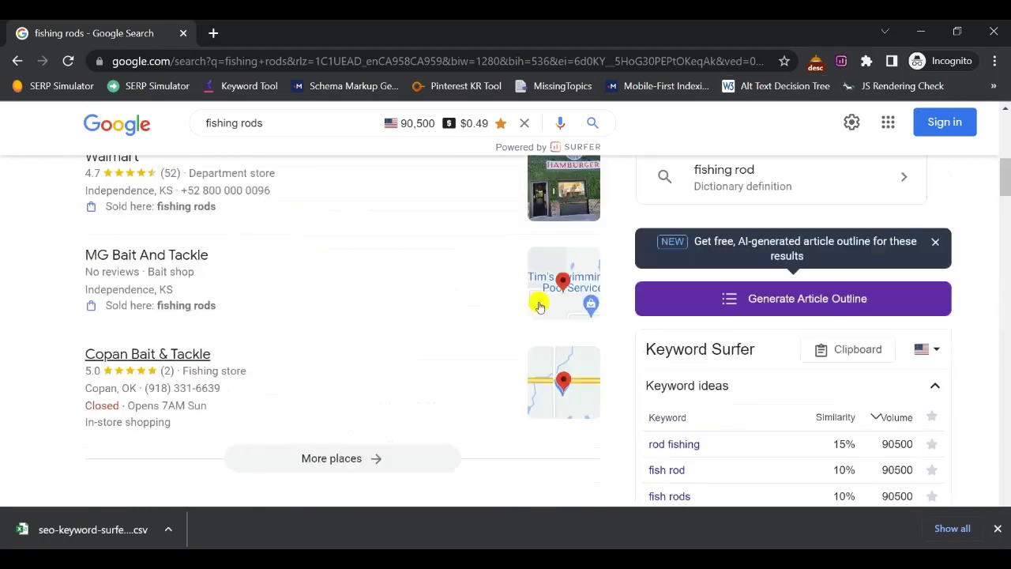
scroll(783, 493, "up", 6)
scroll(856, 273, "down", 1)
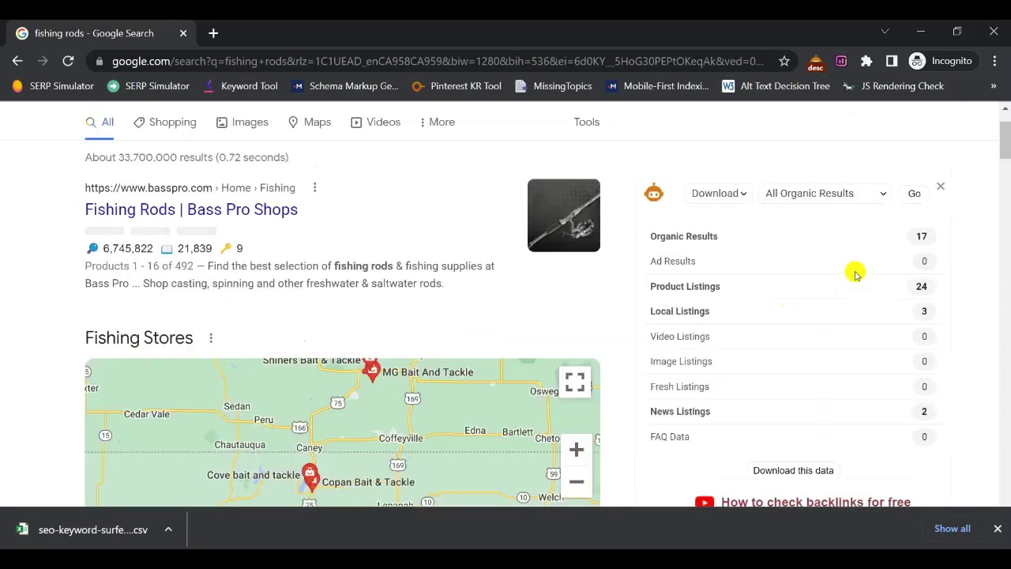
left_click(887, 199)
scroll(846, 371, "down", 2)
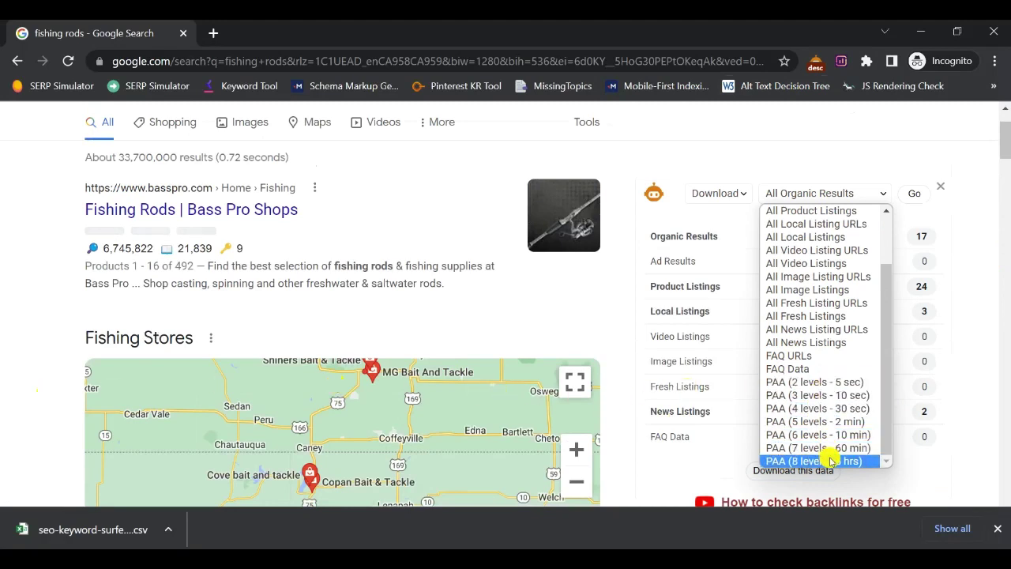
left_click(860, 424)
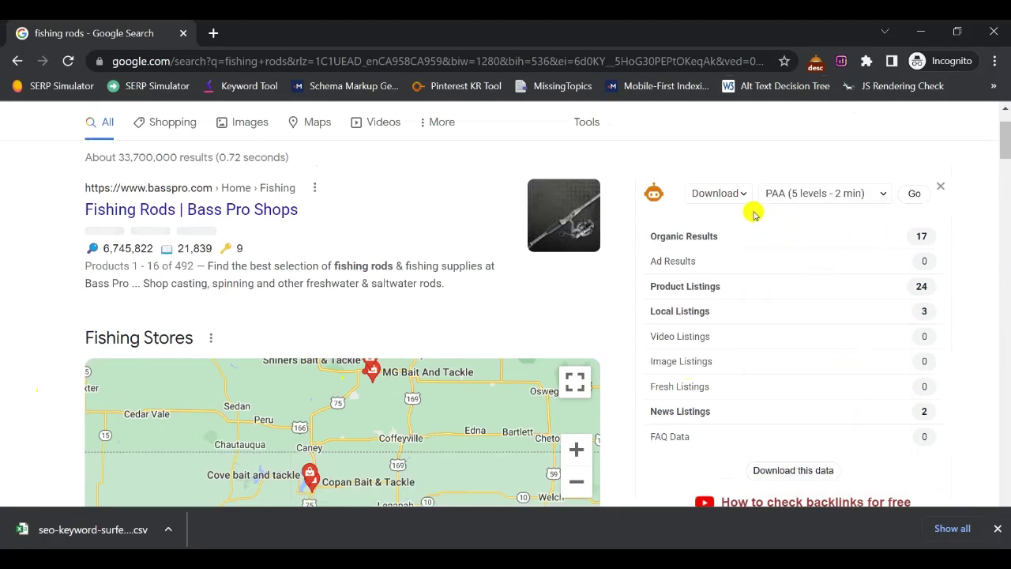
left_click(913, 197)
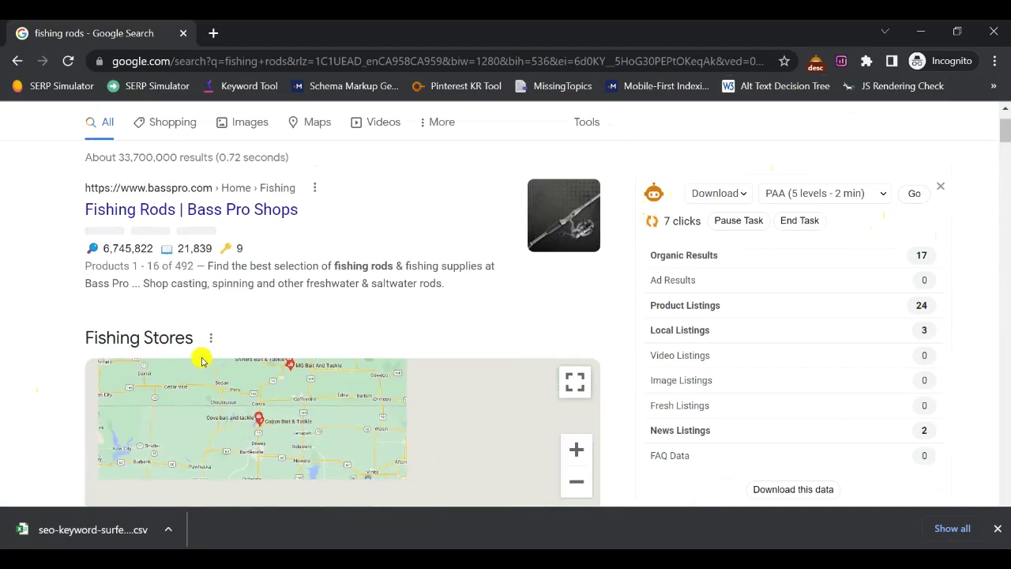
scroll(11, 339, "down", 6)
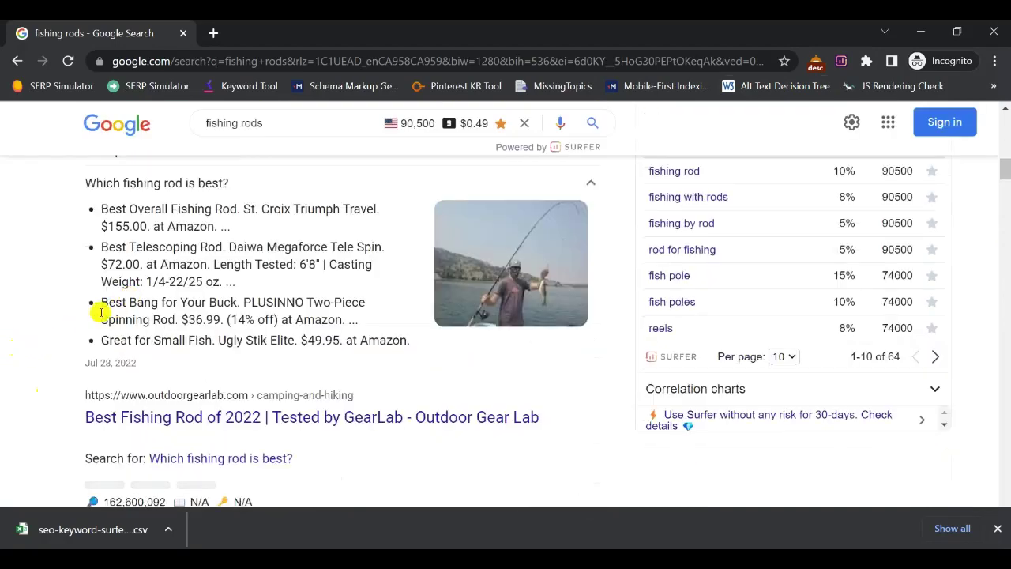
scroll(59, 332, "up", 10)
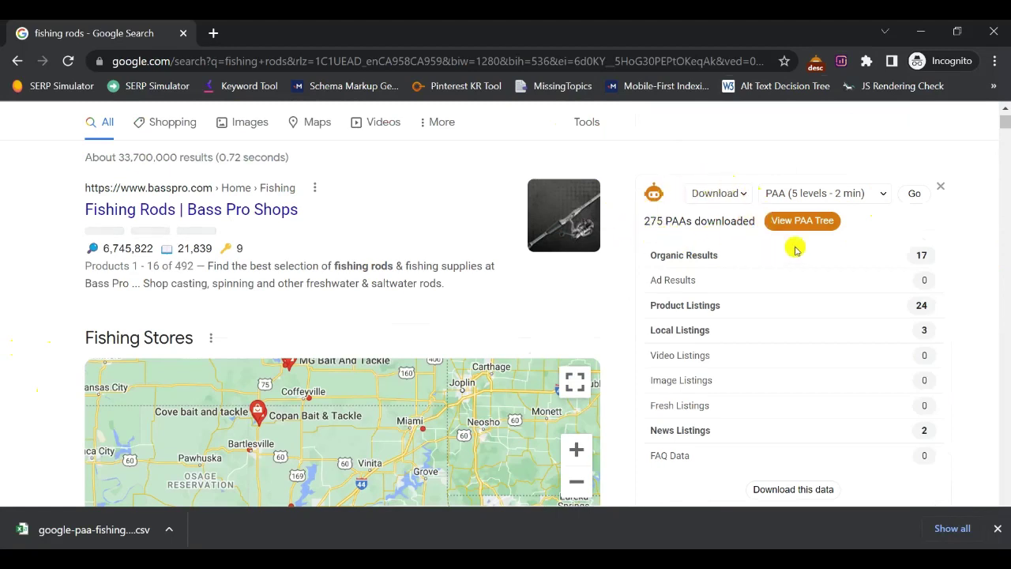
View the PAA tree at full window size, examine the question branches under "fishing rods", and close the tree.
left_click(829, 224)
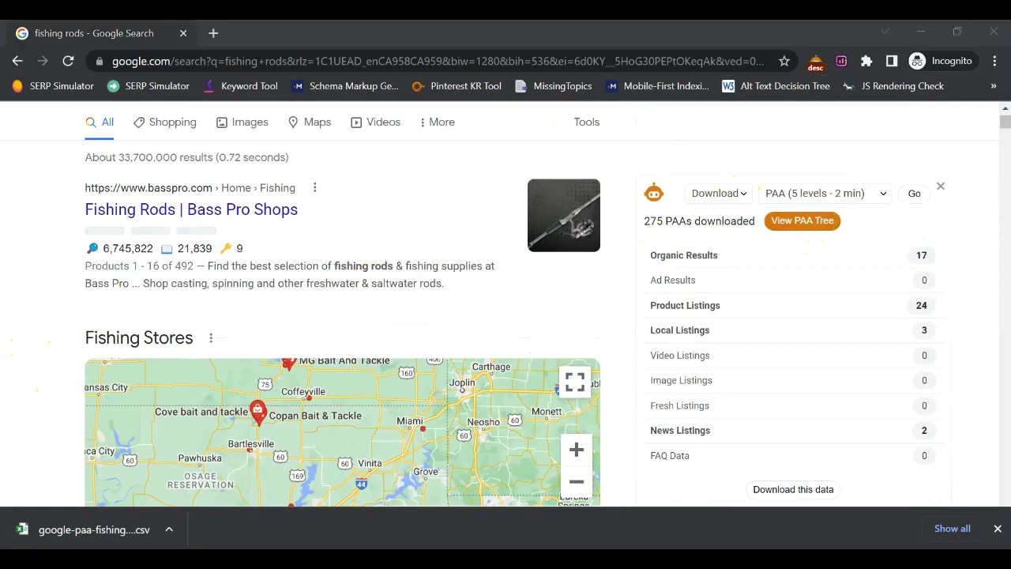
left_click_drag(656, 63, 555, 64)
double_click(555, 64)
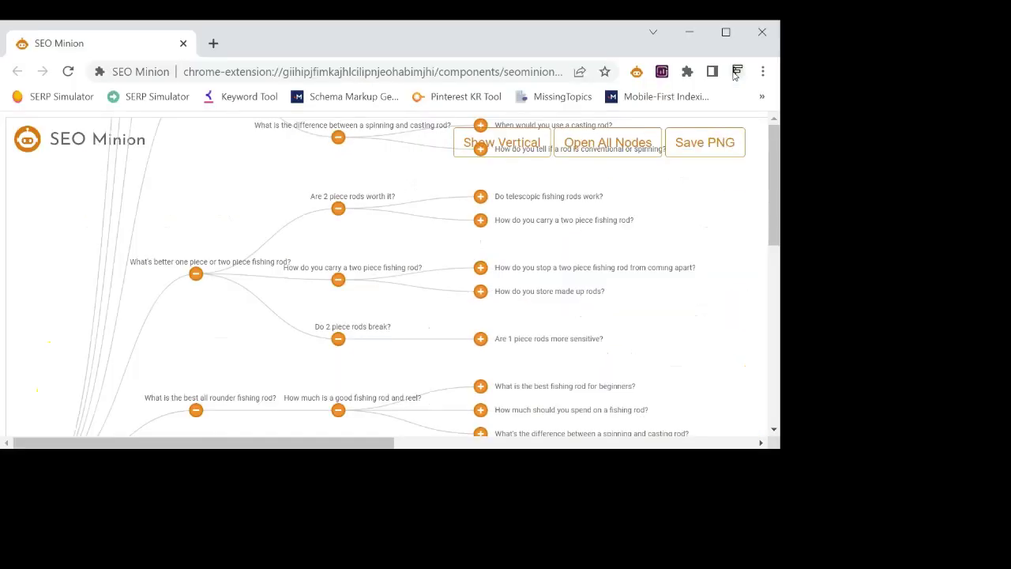
scroll(403, 247, "down", 3)
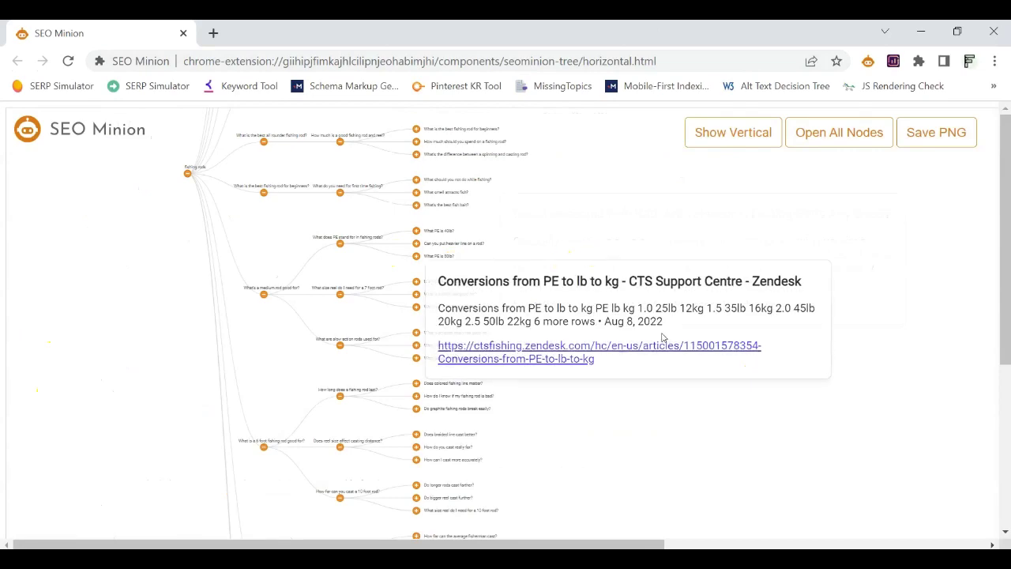
scroll(669, 339, "up", 3)
left_click_drag(669, 308, 704, 452)
scroll(704, 452, "up", 4)
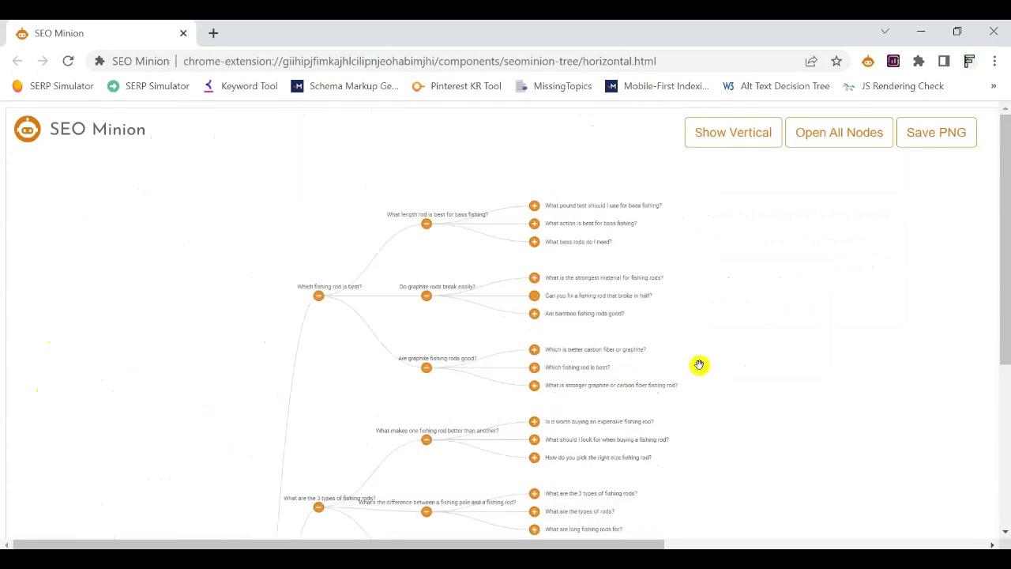
left_click_drag(734, 307, 727, 416)
left_click(462, 267)
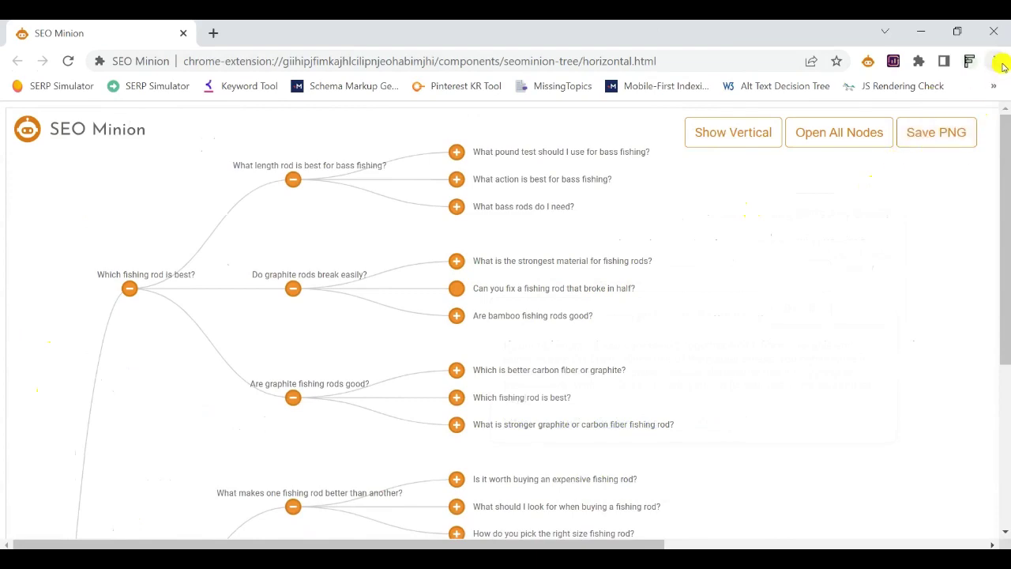
left_click(994, 31)
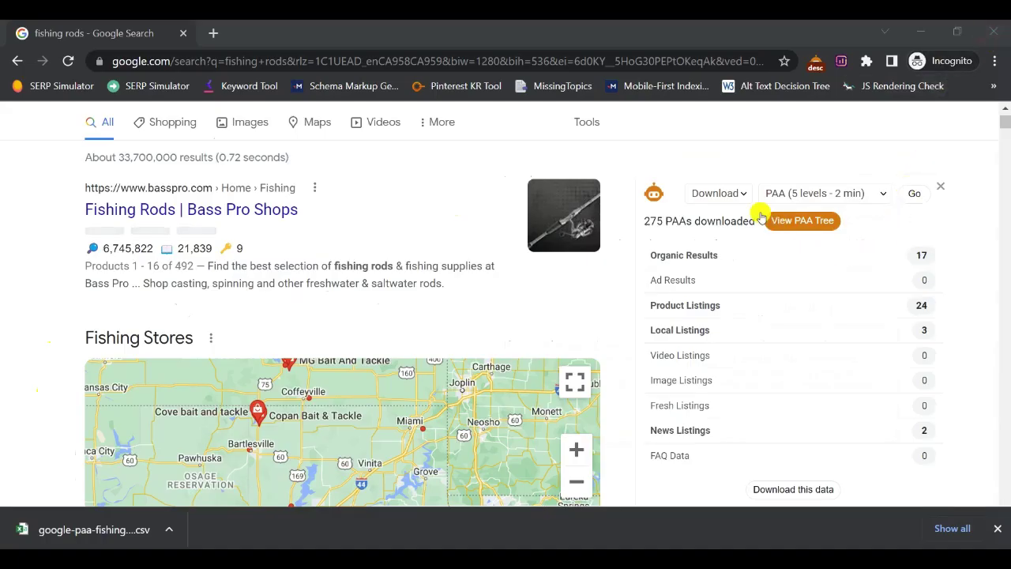
Restart the five-level PAA extraction in Download mode, pause the task, and check the available output modes.
left_click(736, 193)
left_click(738, 211)
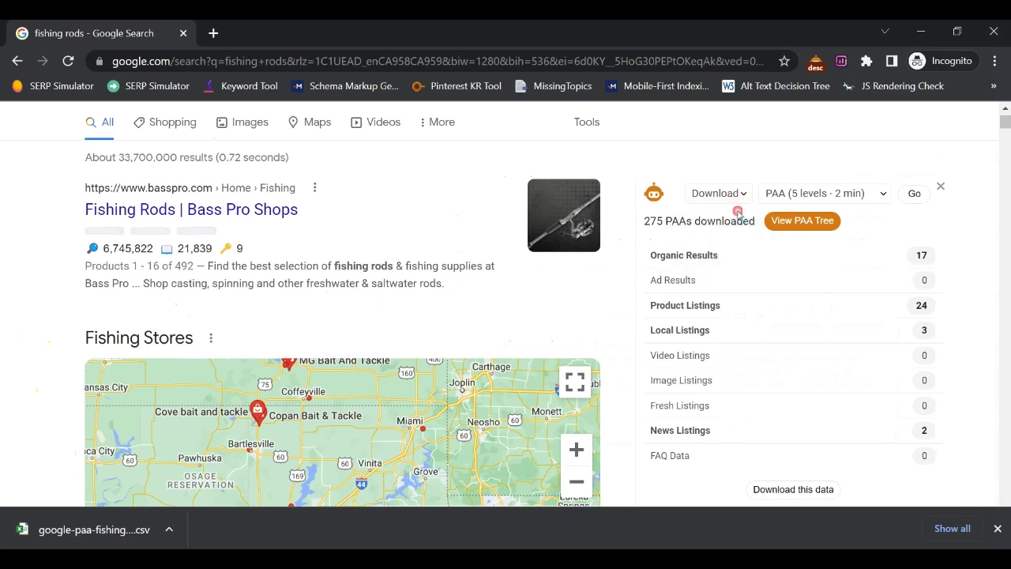
left_click(916, 199)
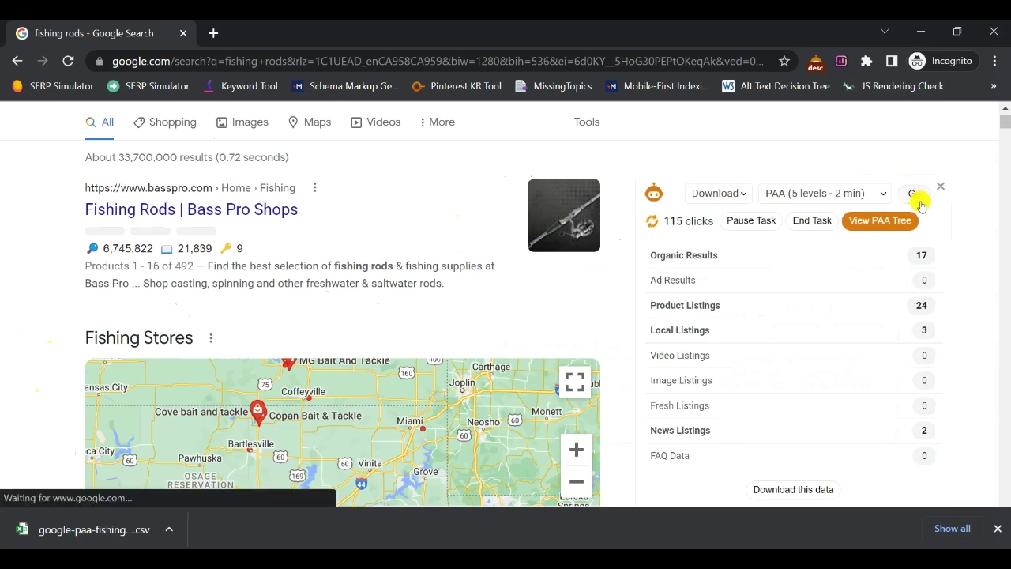
left_click(762, 223)
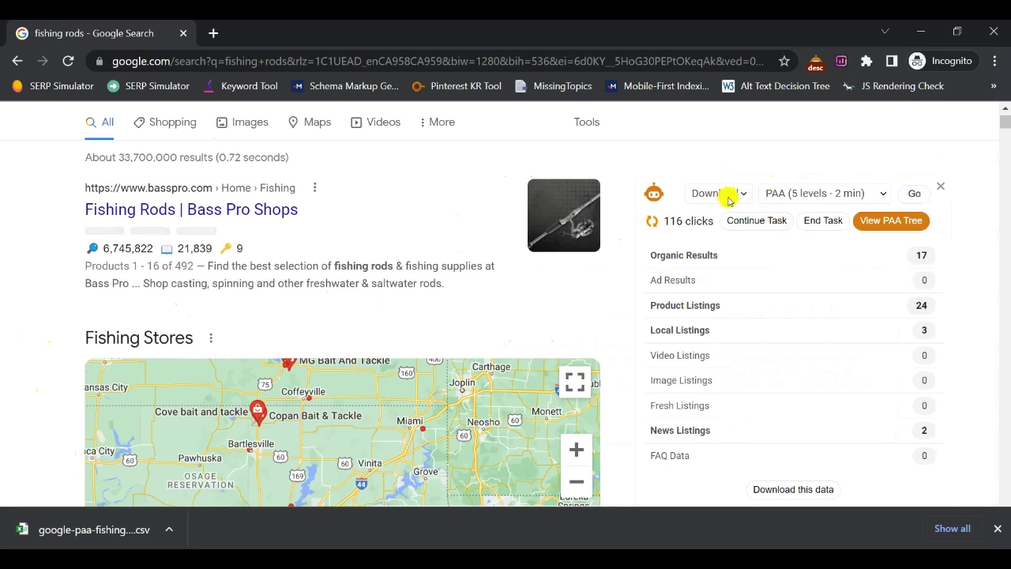
left_click(740, 197)
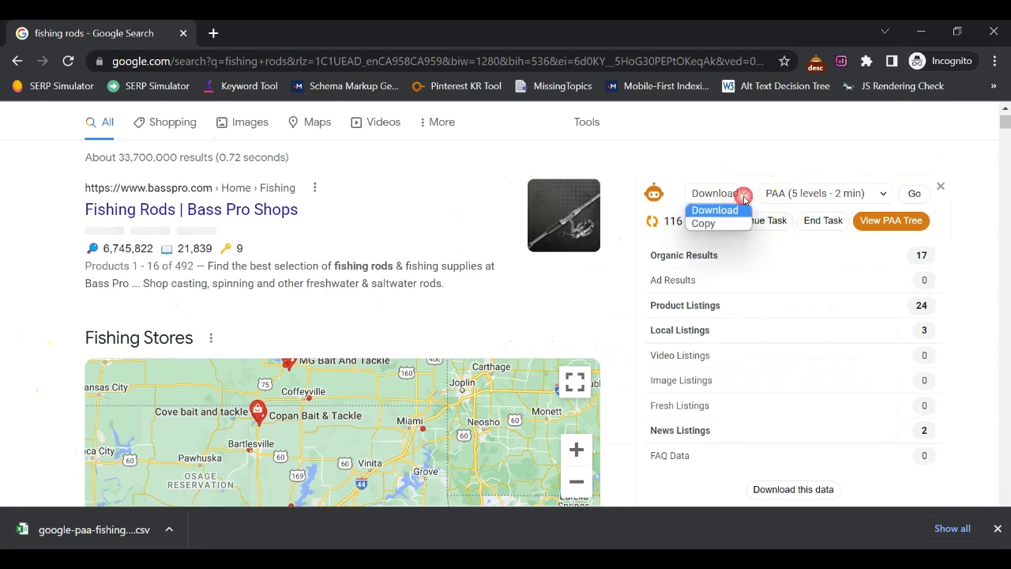
left_click(761, 169)
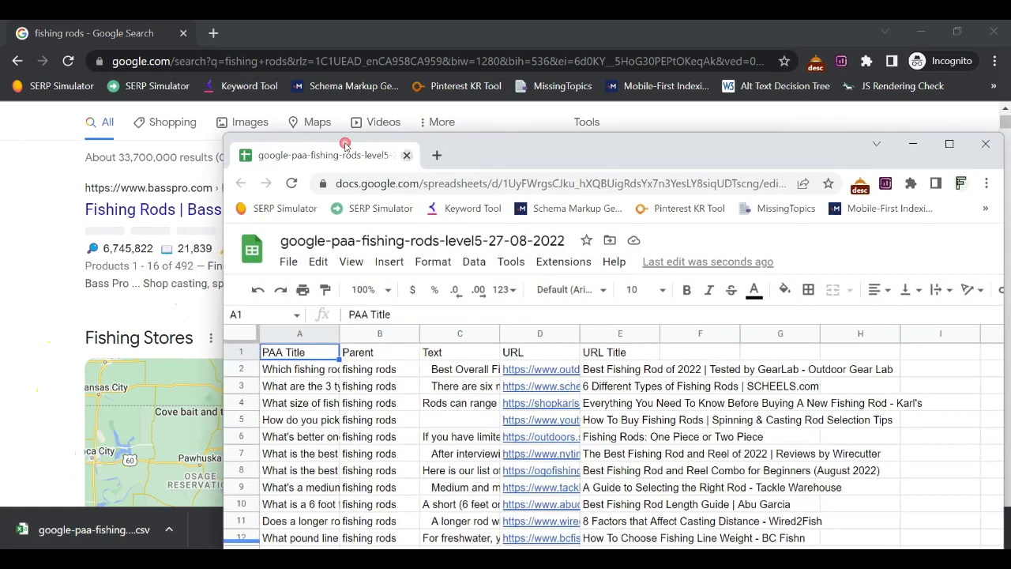
Bring up the google-paa-fishing-rods-level5-27-08-2022 spreadsheet at full window size.
key("super+Up")
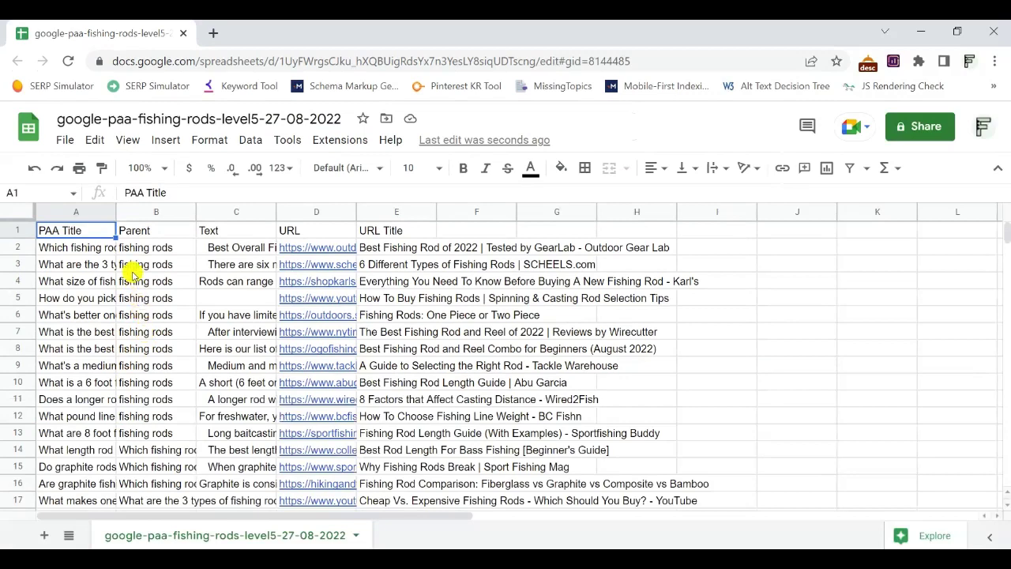
Fit the PAA Title column's width to its questions and look through the Parent, Text, URL and URL Title columns.
double_click(115, 208)
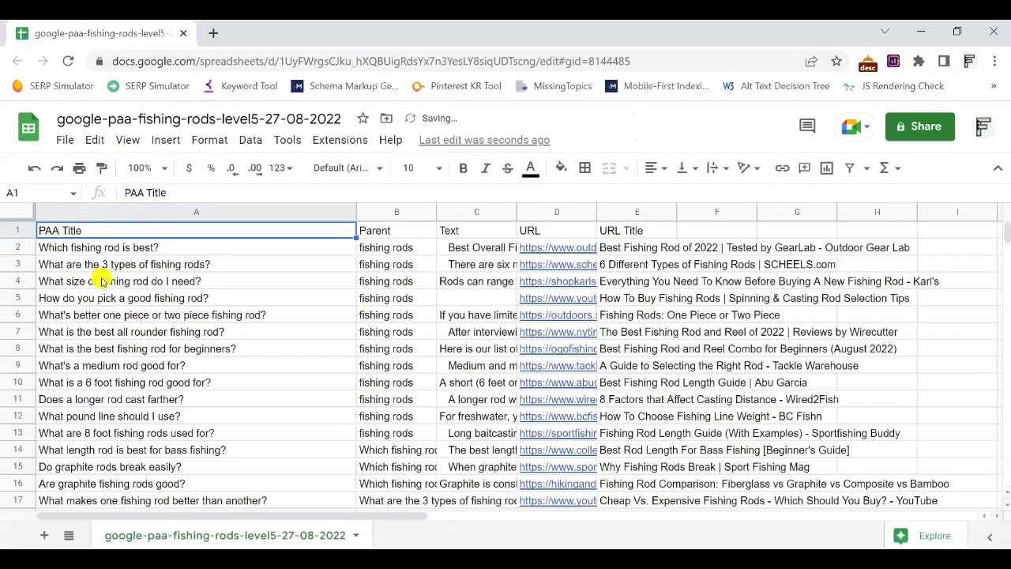
left_click(156, 250)
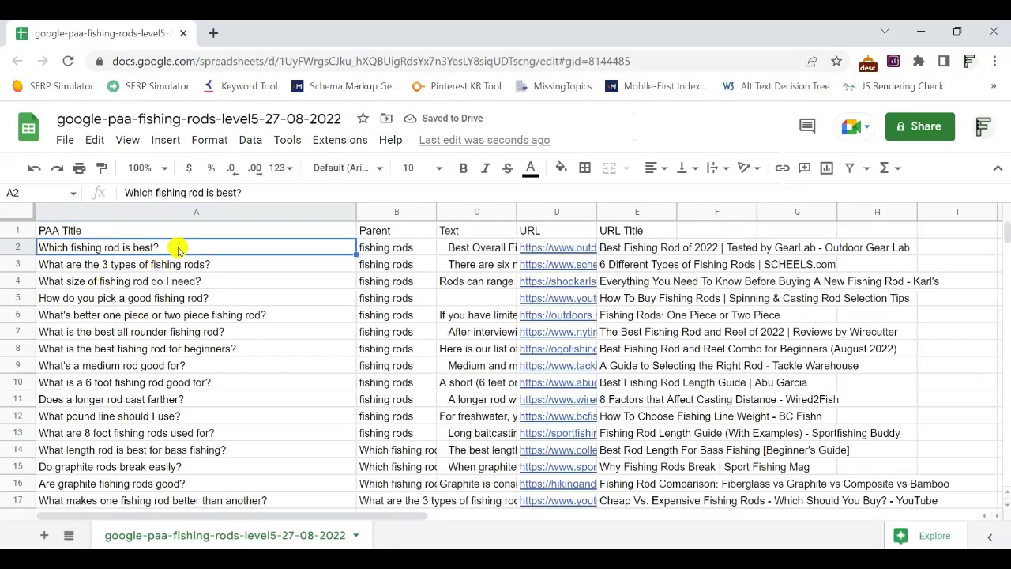
left_click(400, 230)
key("Right")
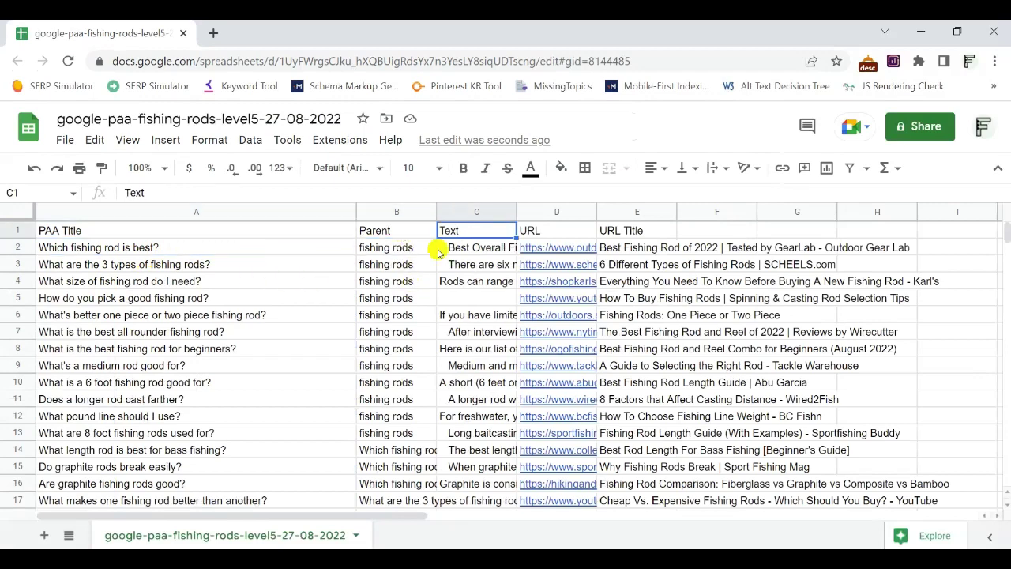
key("Down")
key("Right")
key("Up")
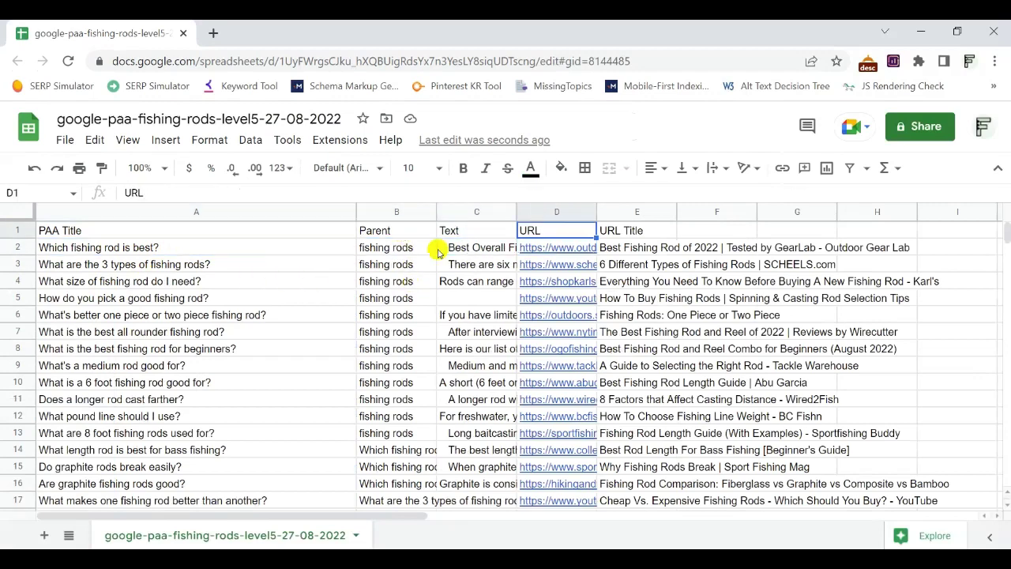
key("Right")
key("Down")
key("Left")
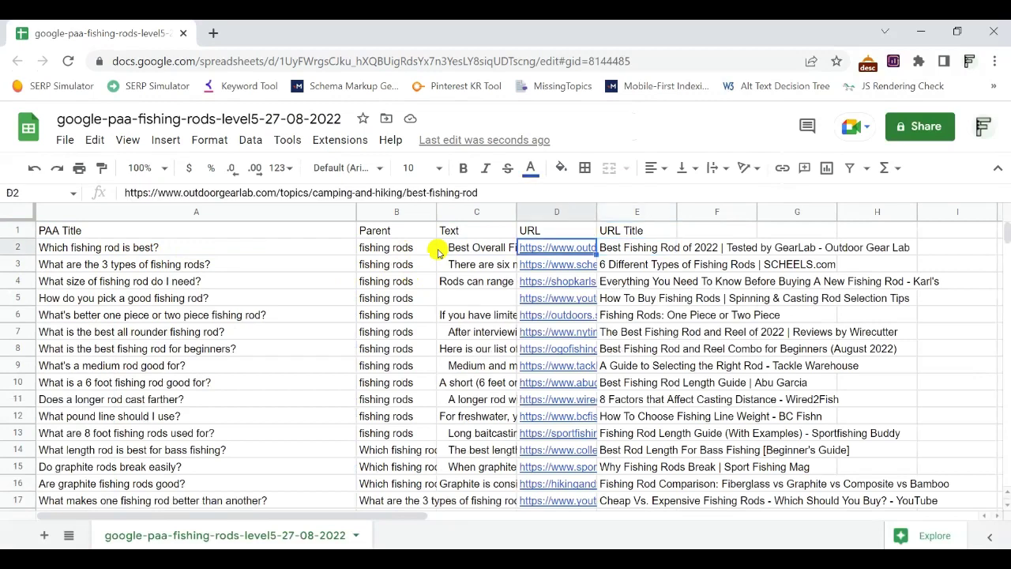
Copy all the questions in the PAA Title column, from A2 down to A276.
key("Home")
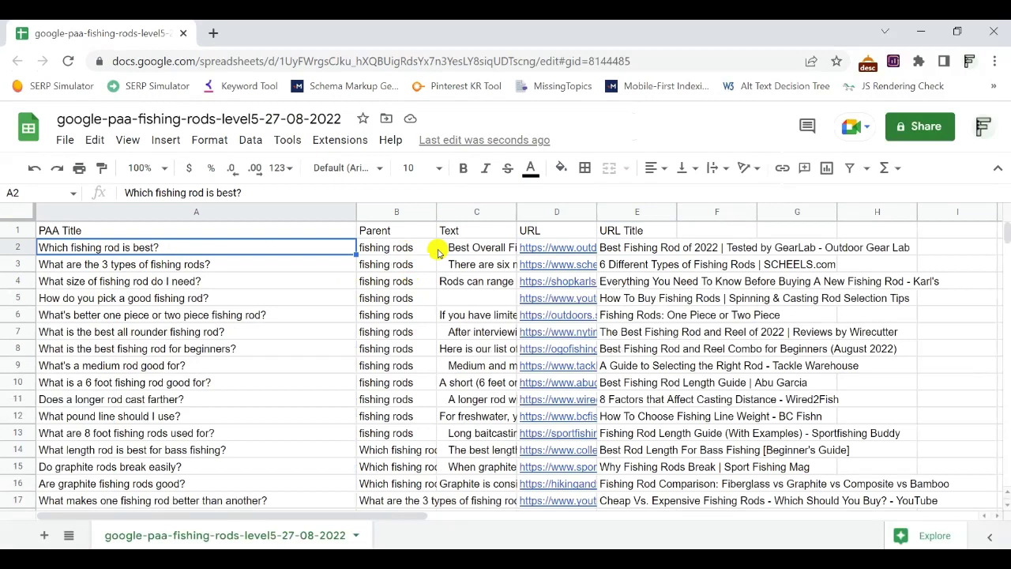
key("ctrl+shift+Down")
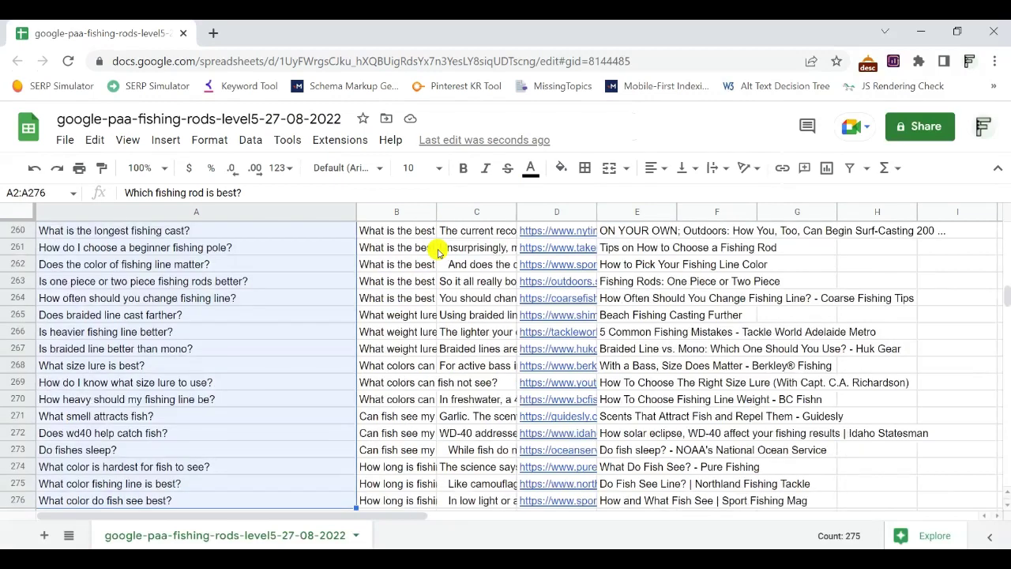
key("ctrl+c")
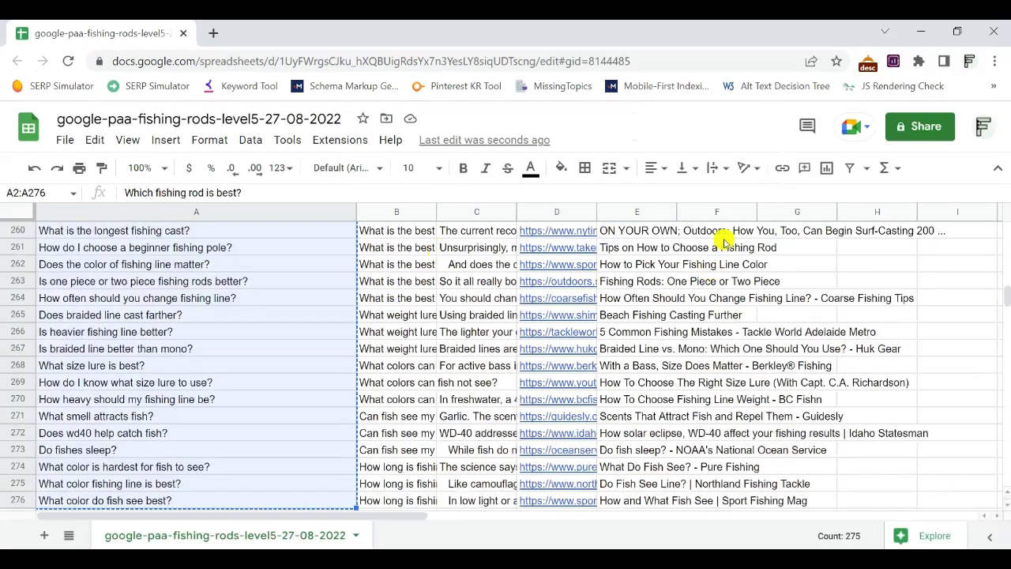
Switch to the keyword research template at full window size and paste the questions into the 4. Theme 1 KWs sheet, starting at B3.
key("alt+Tab")
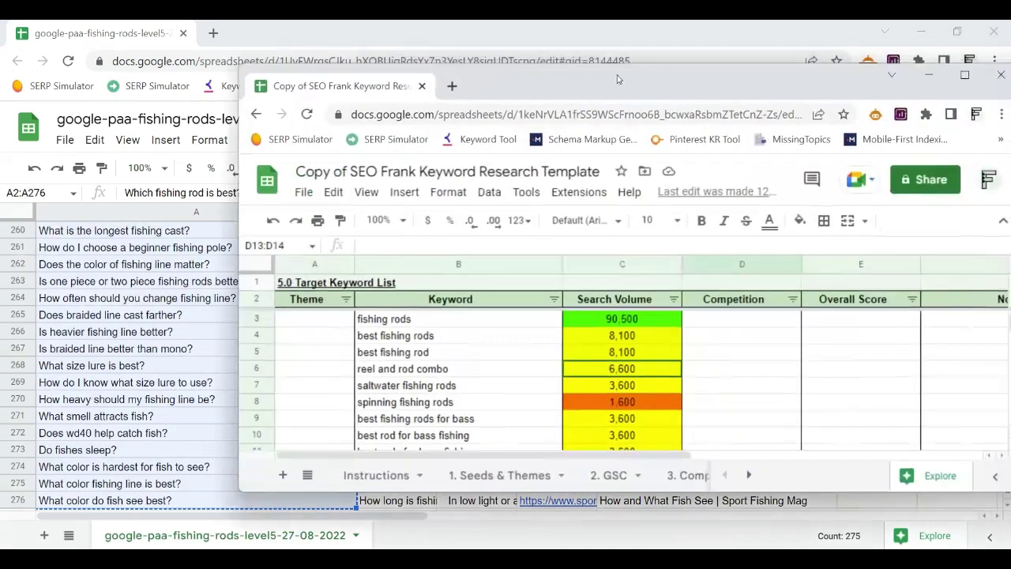
key("super+Up")
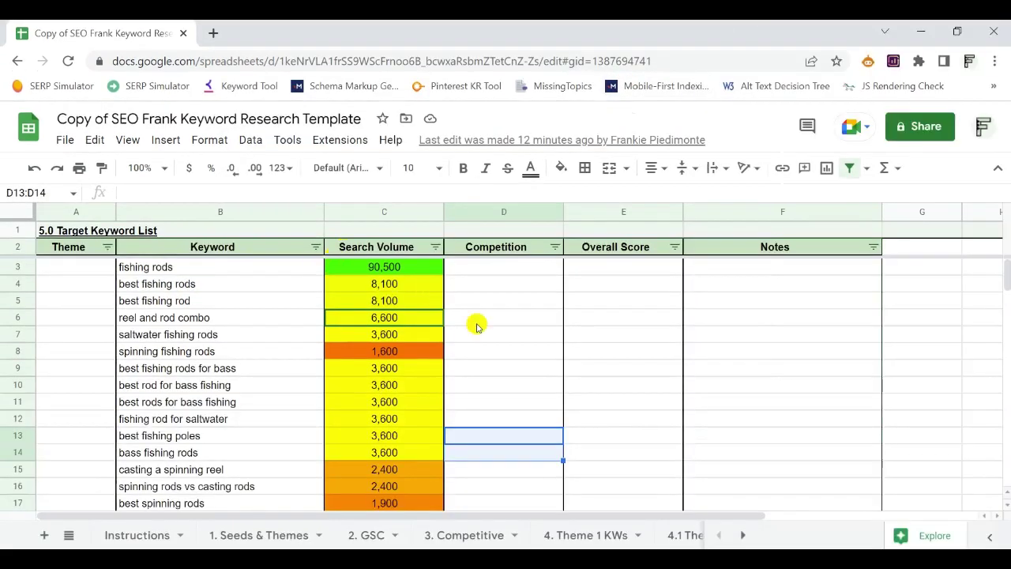
left_click(742, 535)
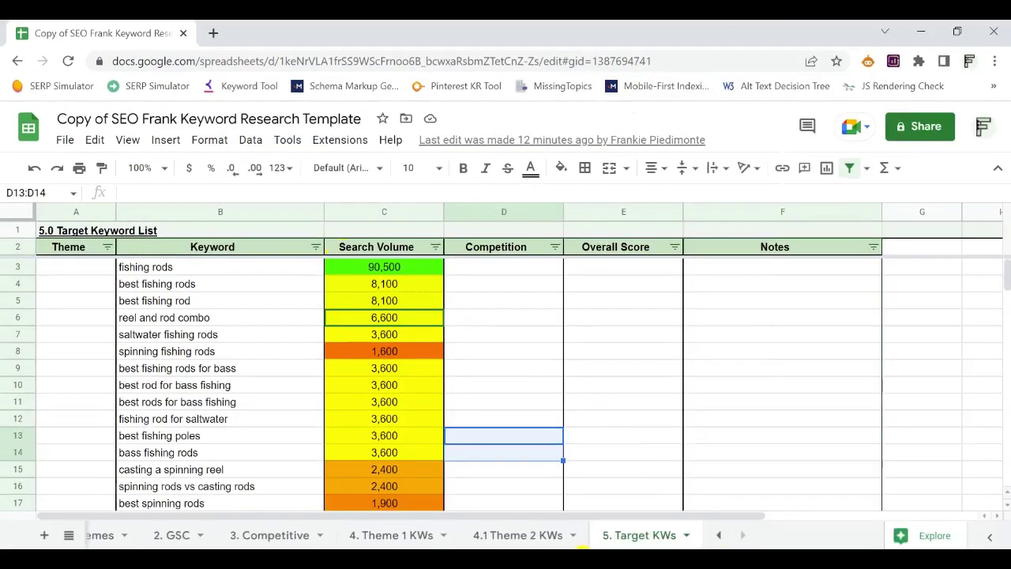
left_click(387, 535)
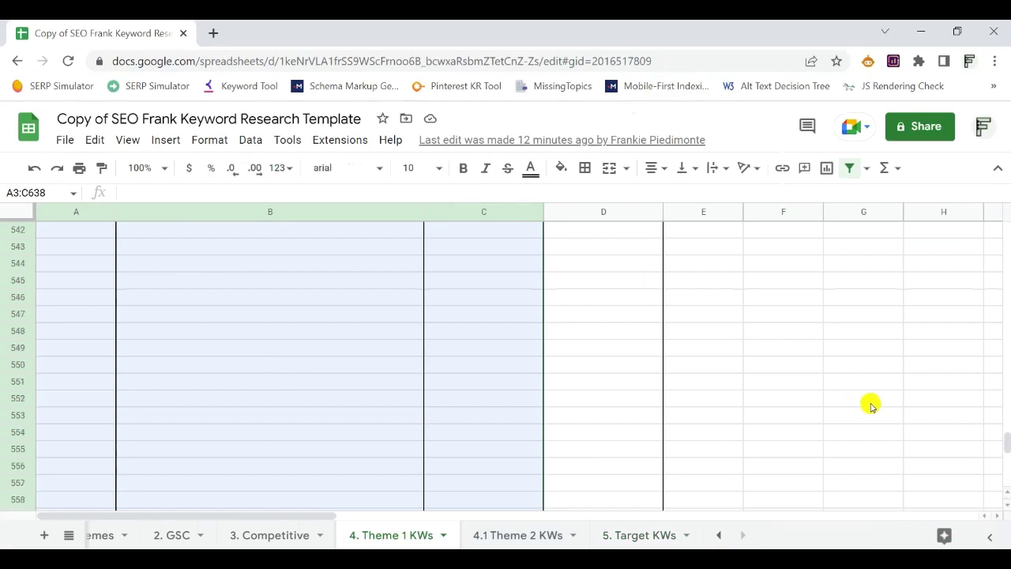
left_click_drag(1008, 447, 952, 192)
left_click(219, 261)
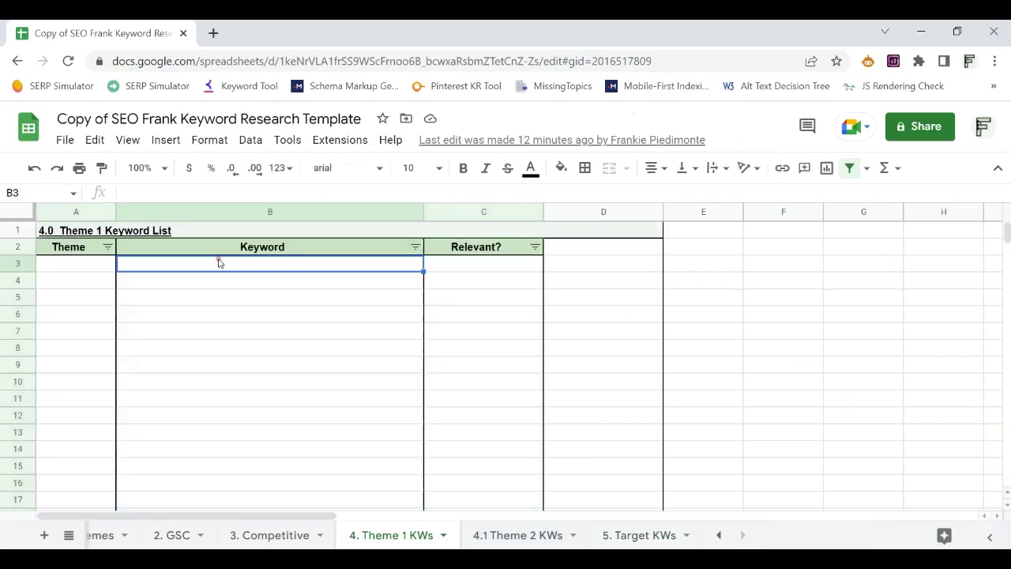
right_click(219, 261)
mouse_move(225, 259)
left_click(541, 265)
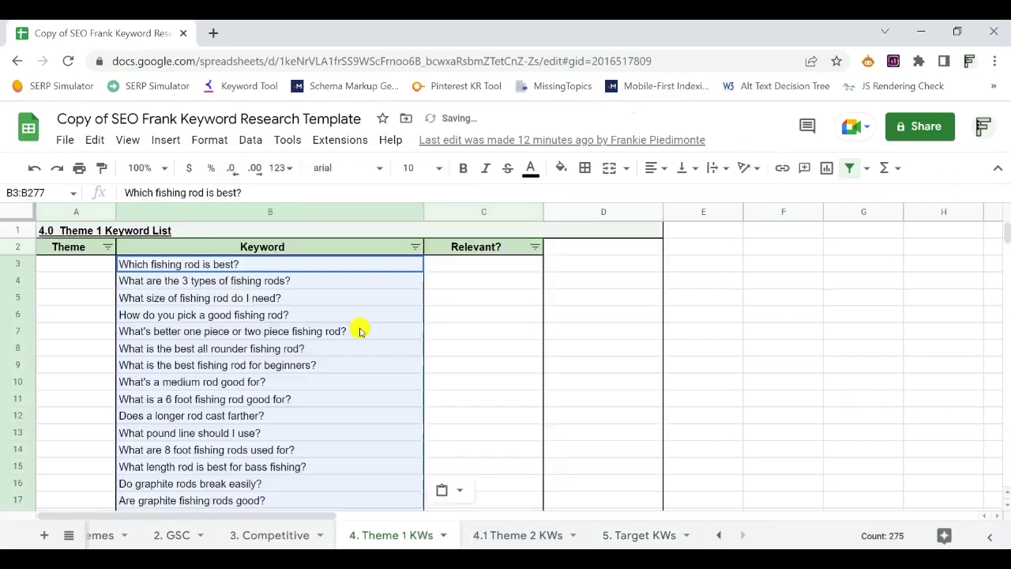
left_click(336, 331)
left_click(462, 267)
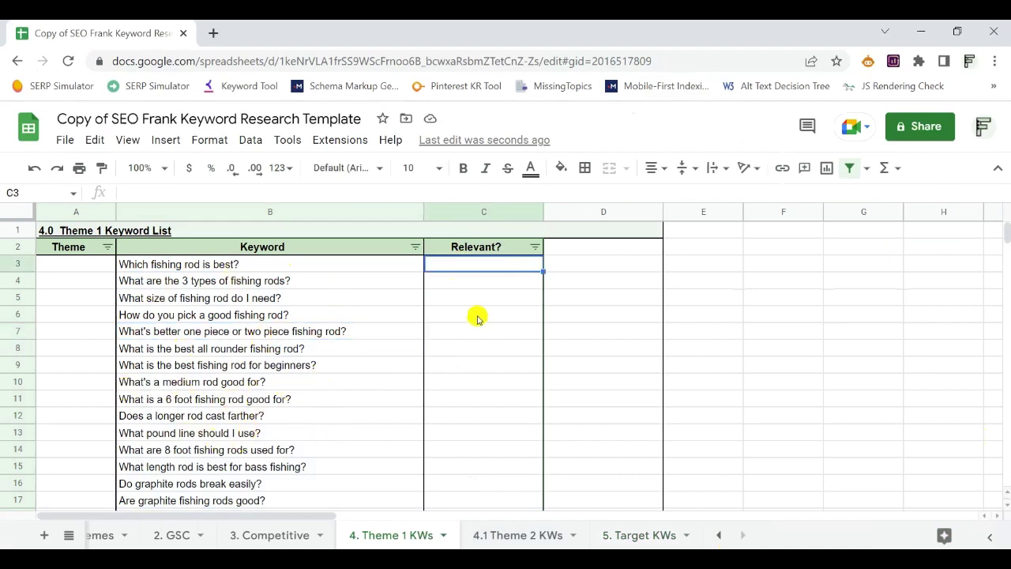
left_click(344, 265)
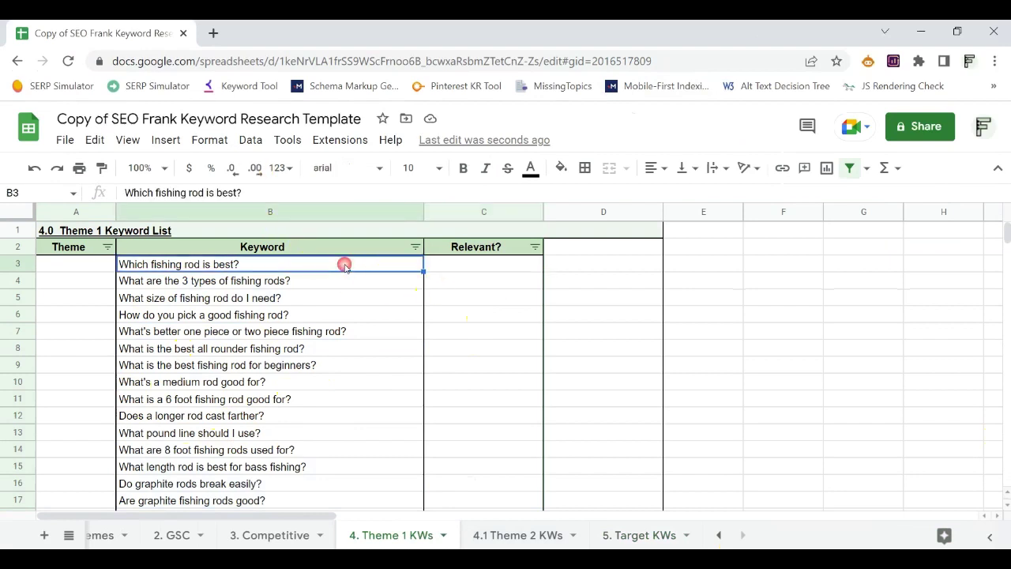
left_click(462, 265)
key("Left")
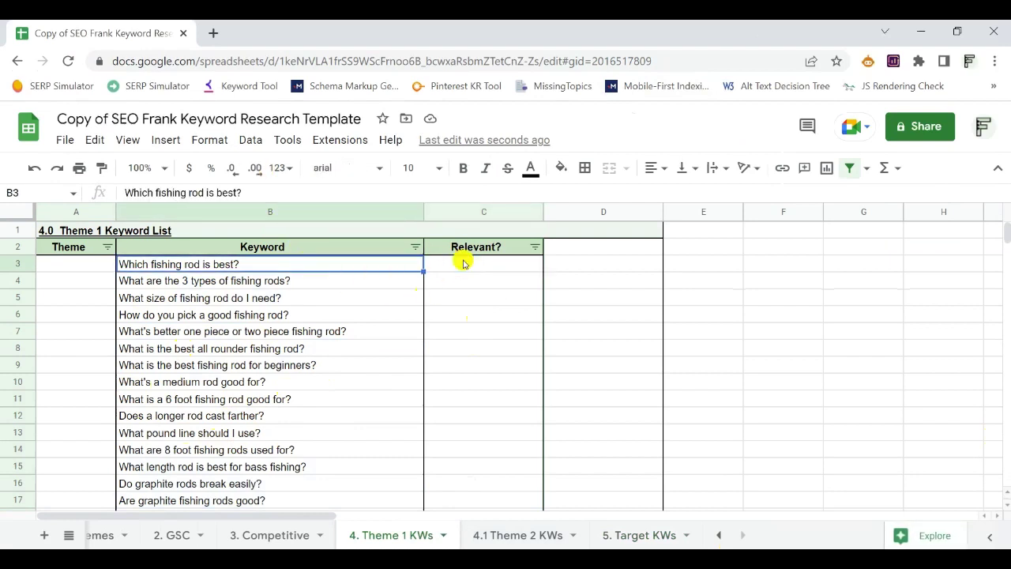
left_click(463, 263)
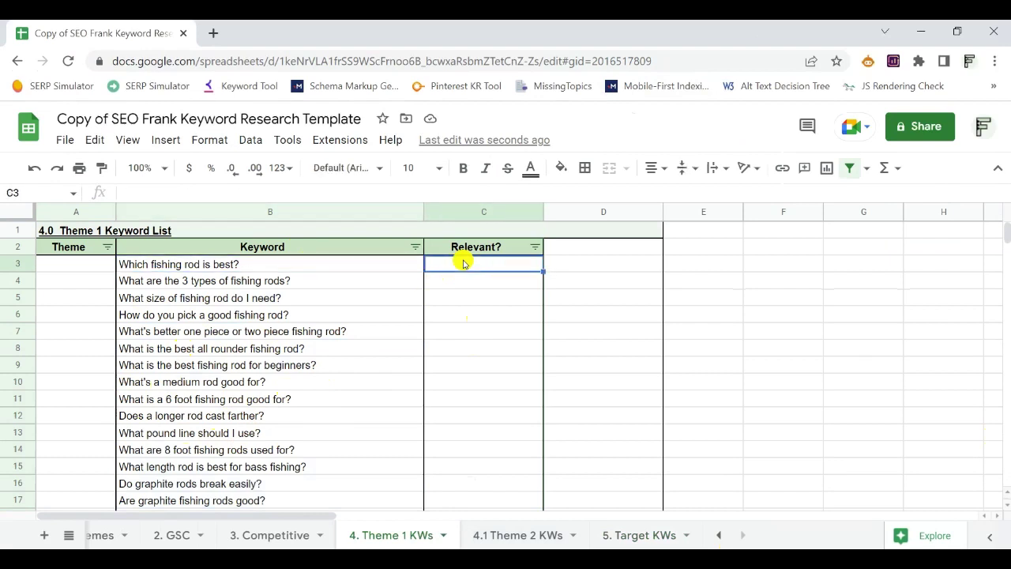
key("Left")
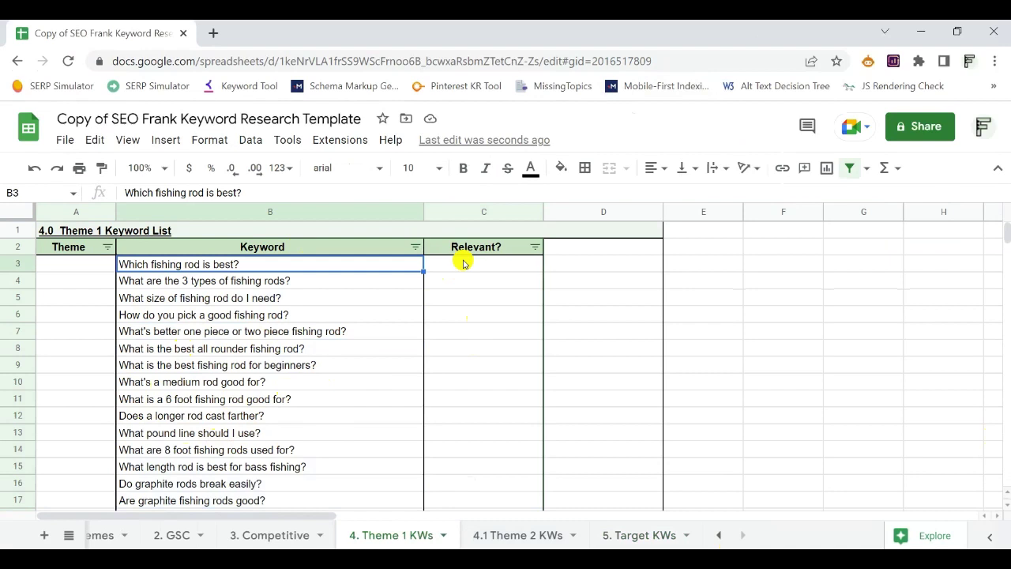
Mark the questions in rows 4 to 9 as relevant by entering "y" in the Relevant? column.
key("Down")
key("Right")
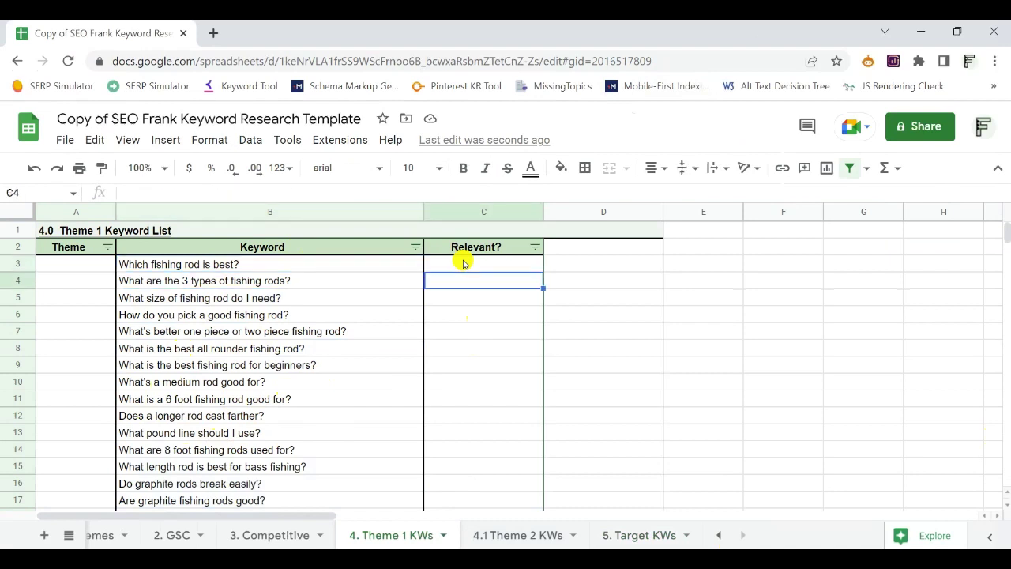
type("y")
key("Return")
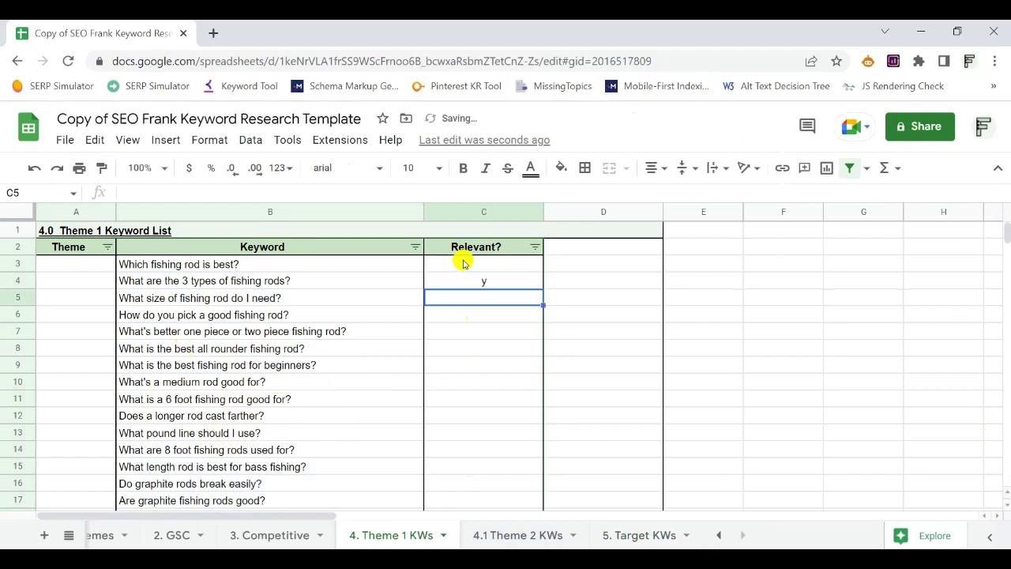
type("y")
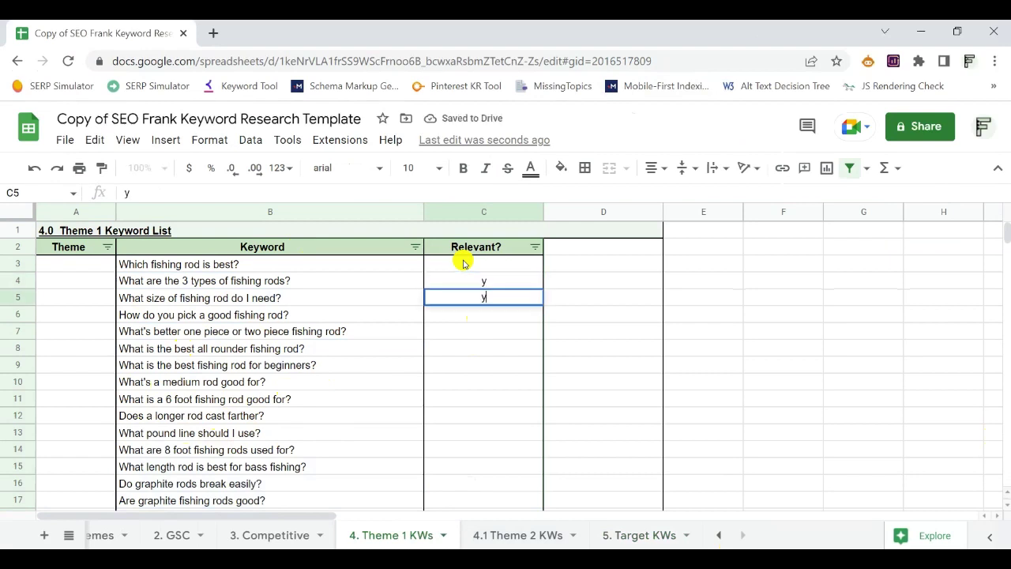
key("Return")
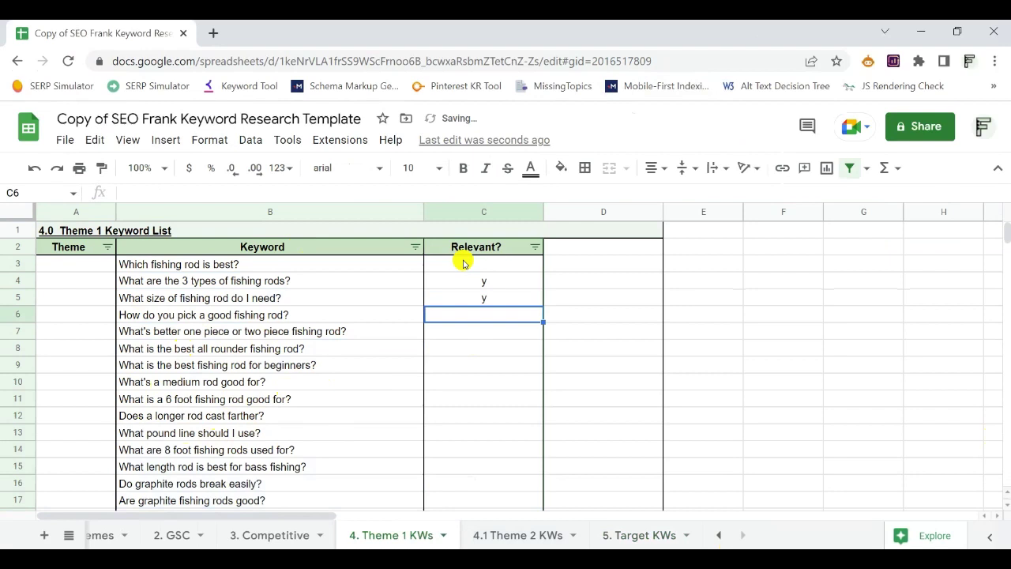
type("y")
key("Return")
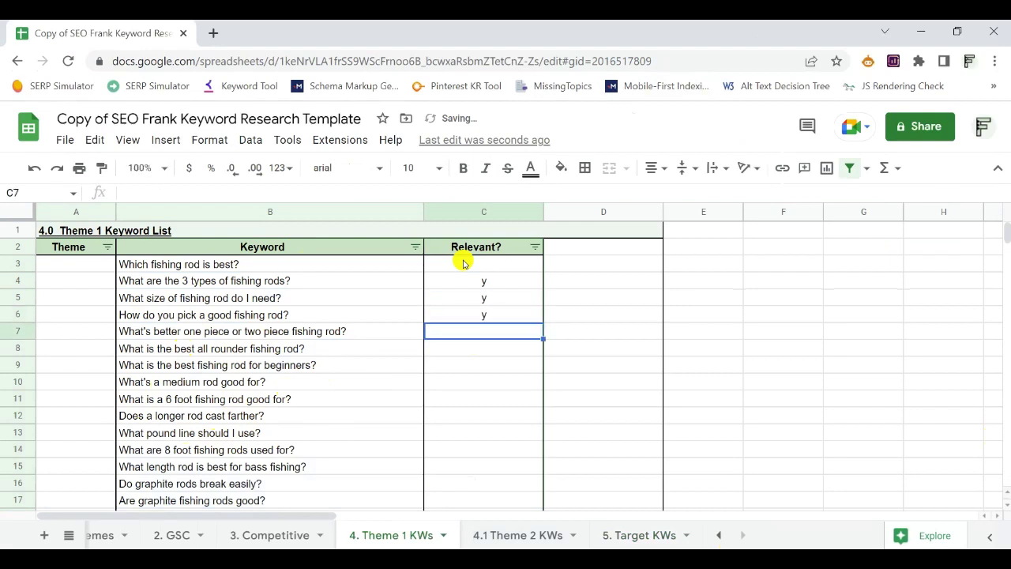
type("y")
key("Return")
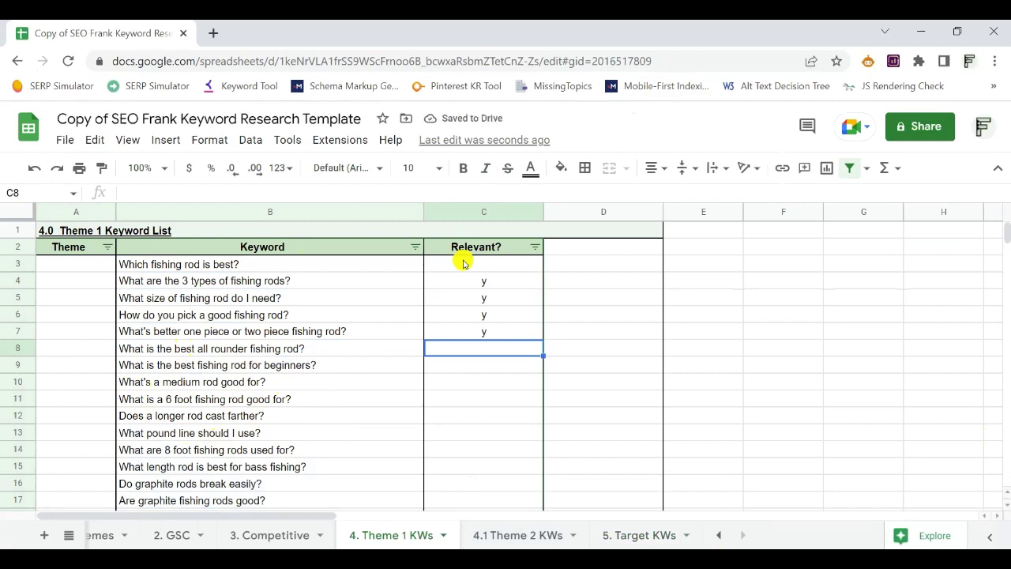
type("y")
key("Return")
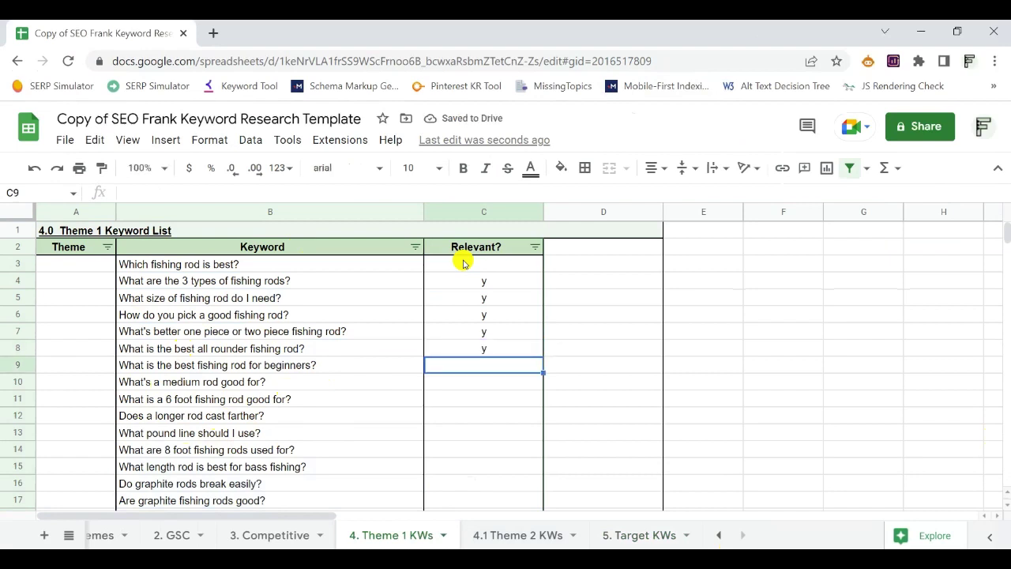
type("y")
key("Return")
key("Up")
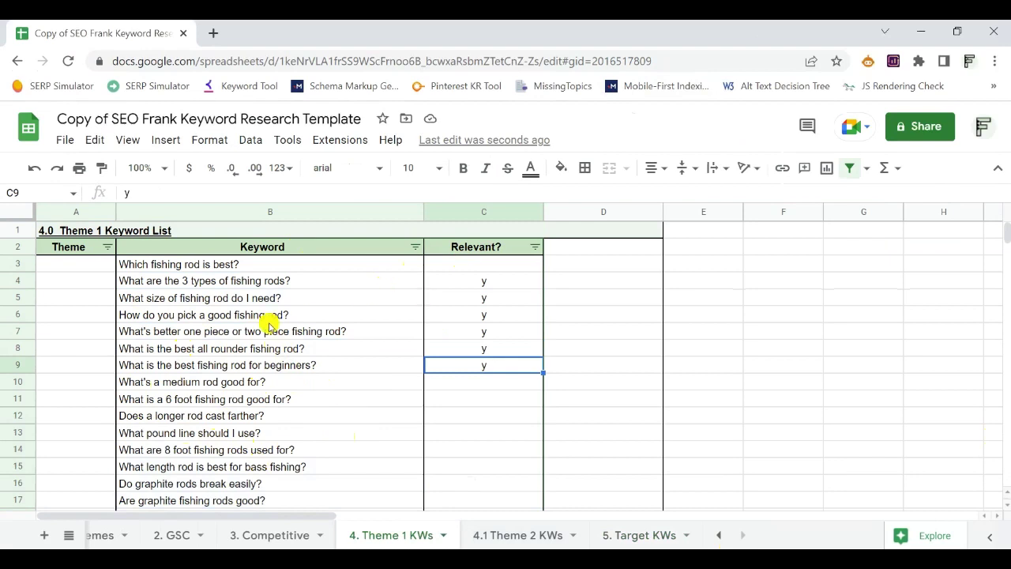
left_click(492, 281)
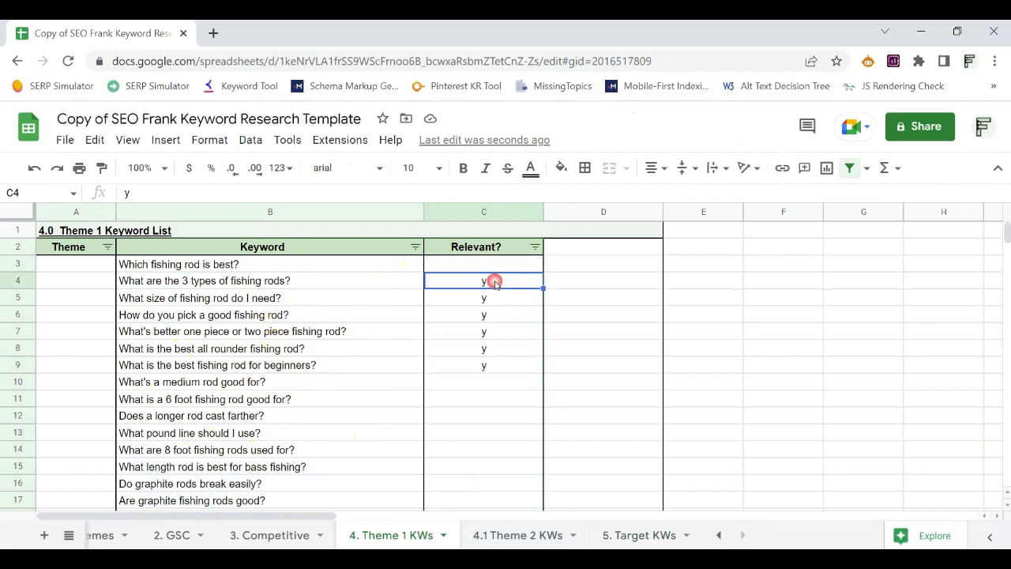
left_click(499, 383)
left_click(502, 364)
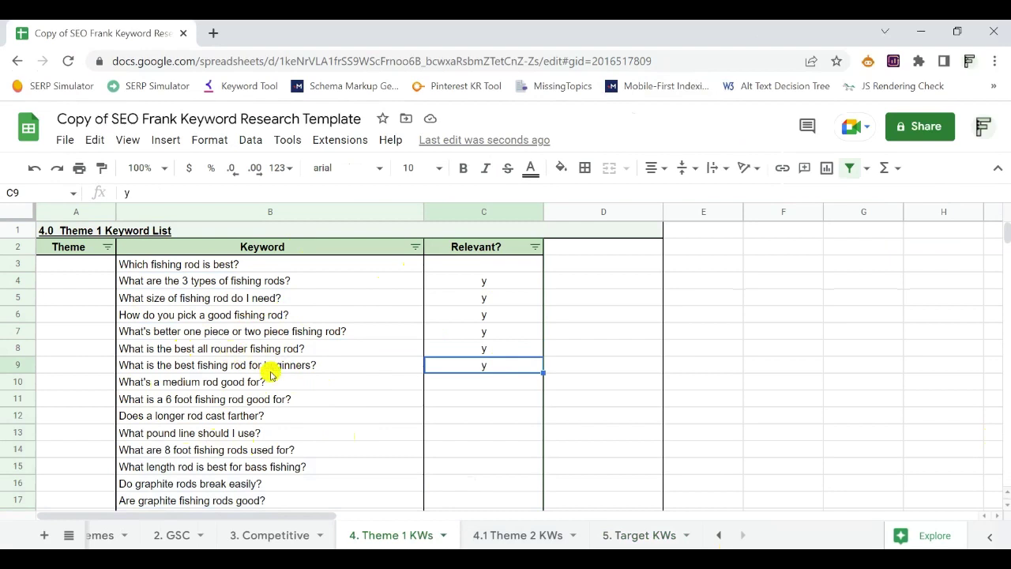
Sort the range B3:C277 by column C from A to Z, without a header row, to group the questions marked relevant.
left_click(260, 266)
key("shift+Right")
key("shift+Down")
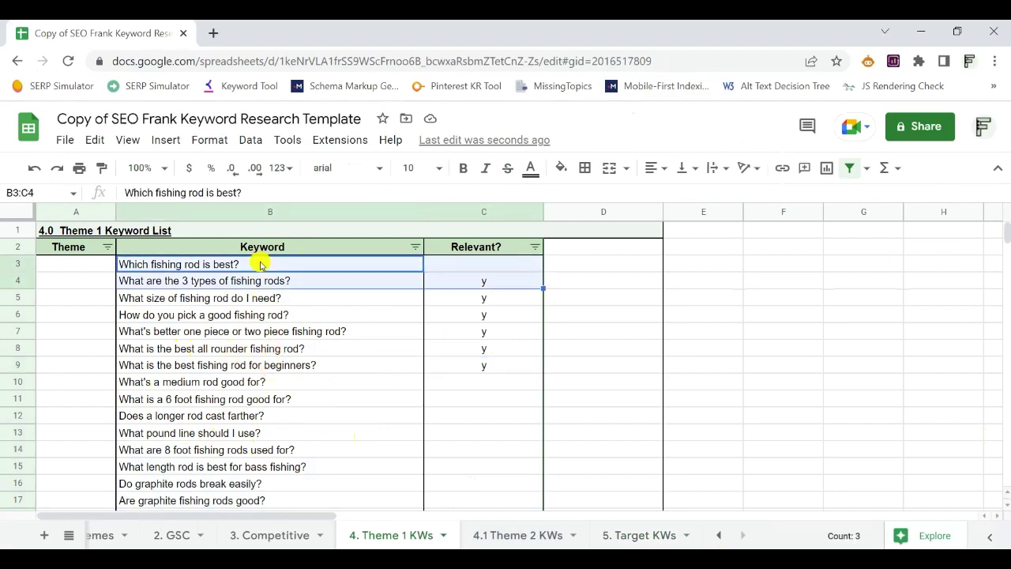
key("ctrl+shift+Down")
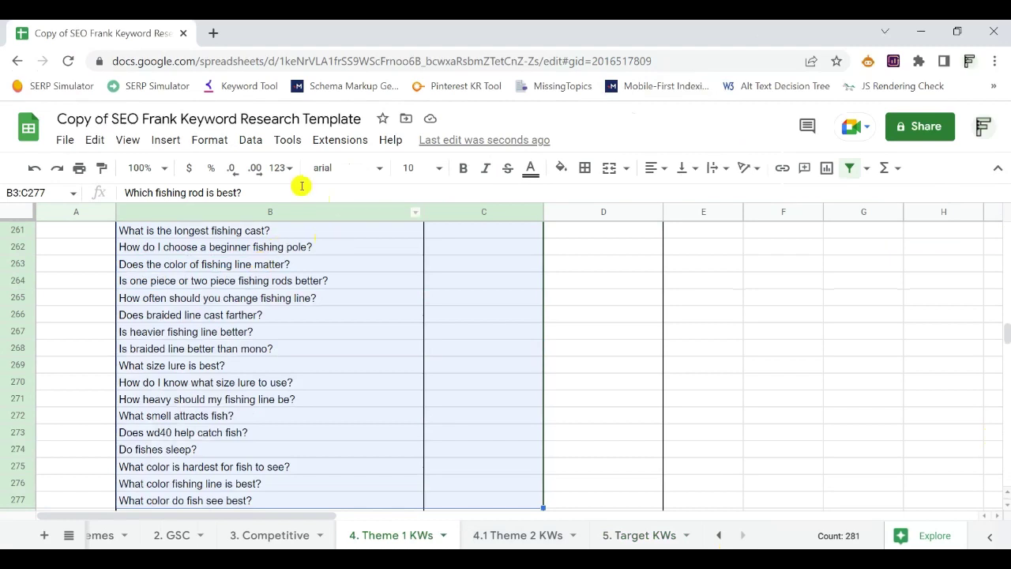
left_click(250, 140)
mouse_move(322, 171)
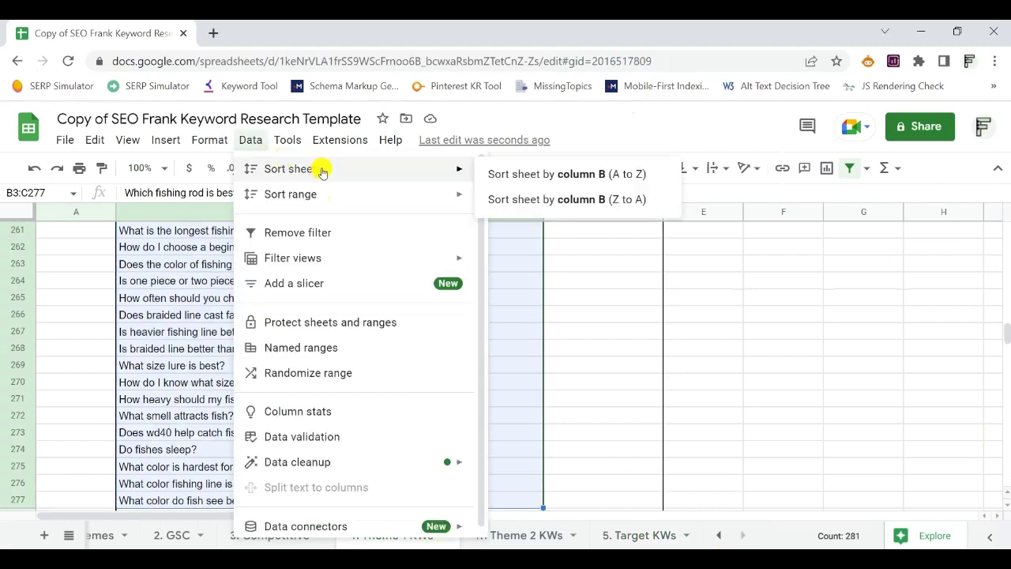
left_click(436, 175)
mouse_move(390, 192)
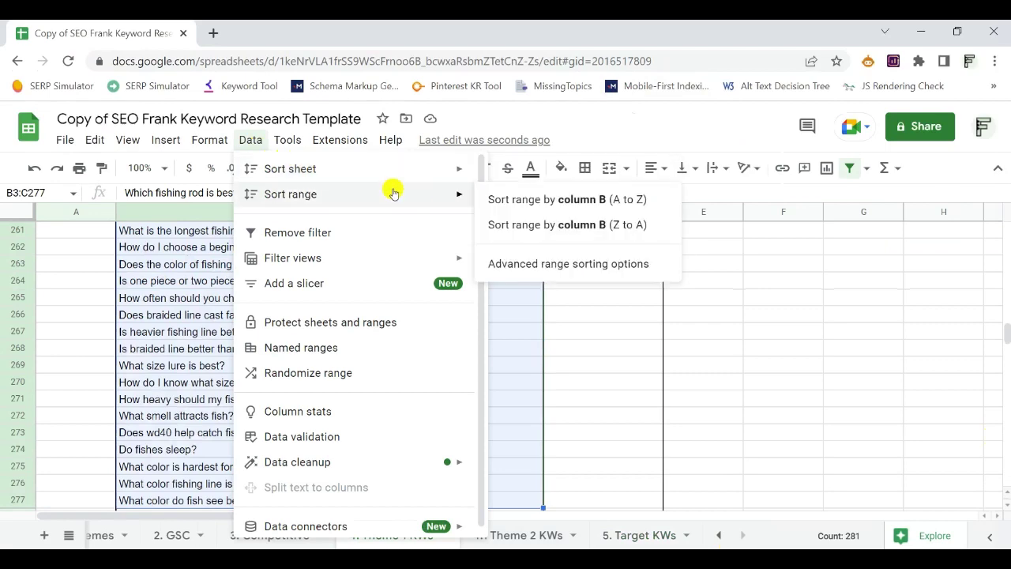
left_click(550, 266)
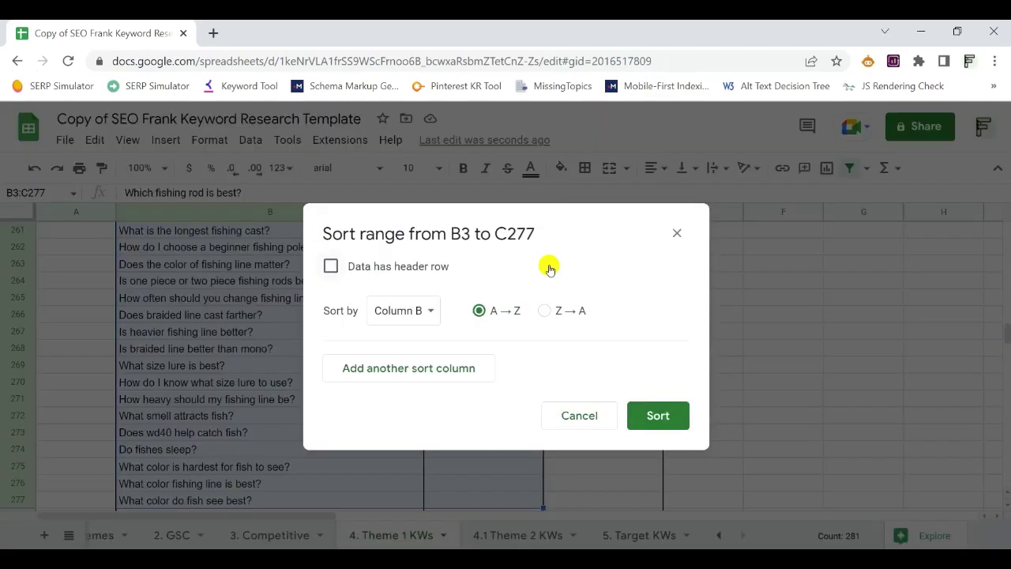
left_click(420, 318)
left_click(422, 336)
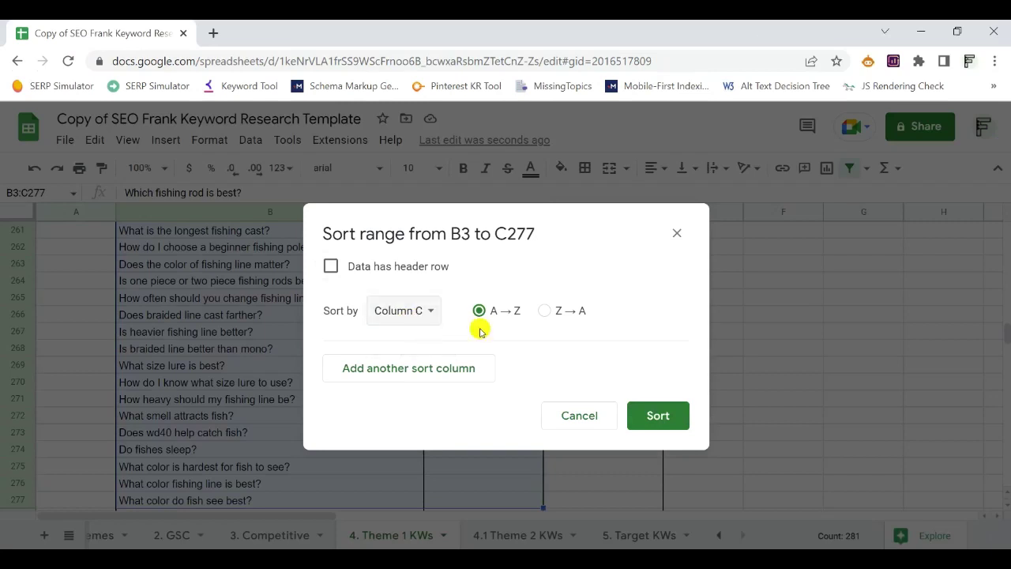
left_click(655, 412)
scroll(632, 396, "up", 20)
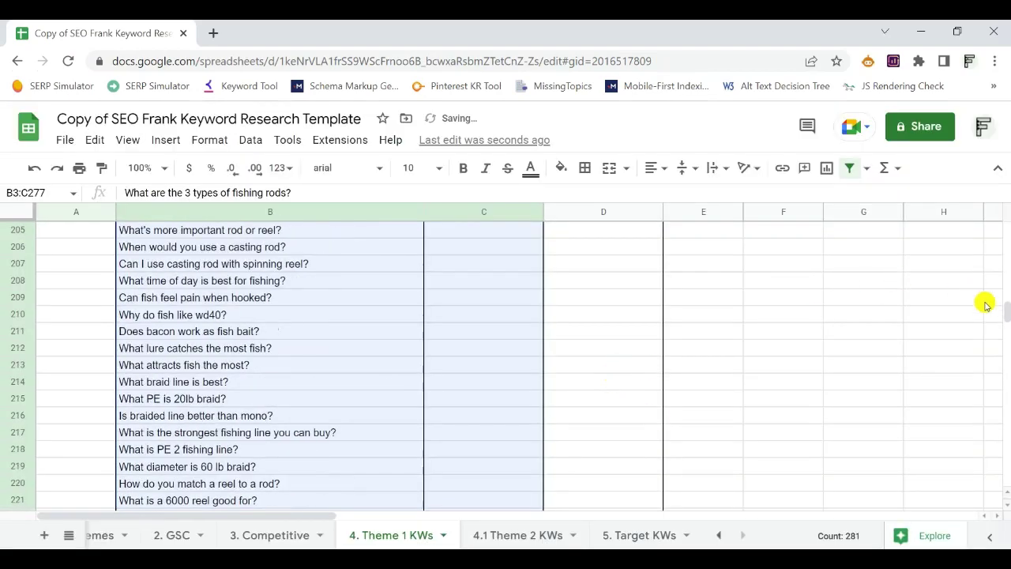
Review the fishing rod questions in the Theme 1 keyword list, including those marked y for relevance.
left_click(535, 315)
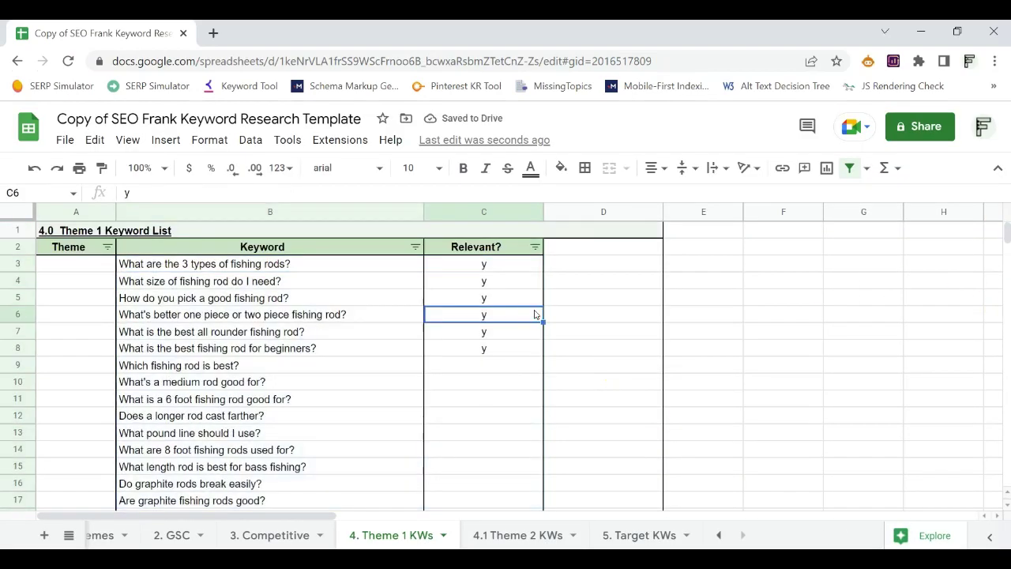
left_click(494, 271)
left_click_drag(368, 264, 474, 355)
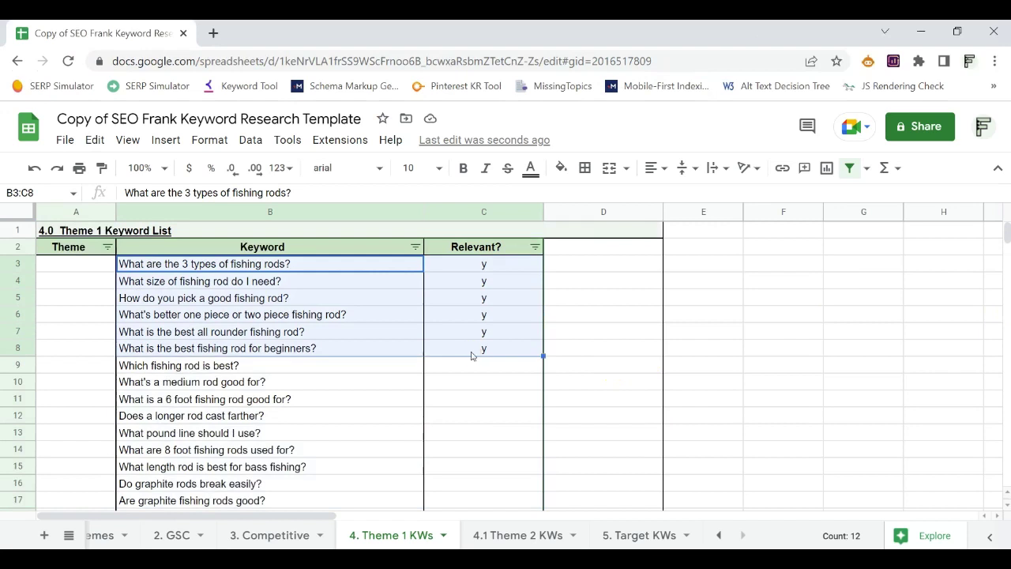
left_click(350, 316)
left_click_drag(270, 267, 472, 354)
scroll(331, 347, "down", 6)
scroll(271, 362, "up", 6)
scroll(271, 365, "down", 5)
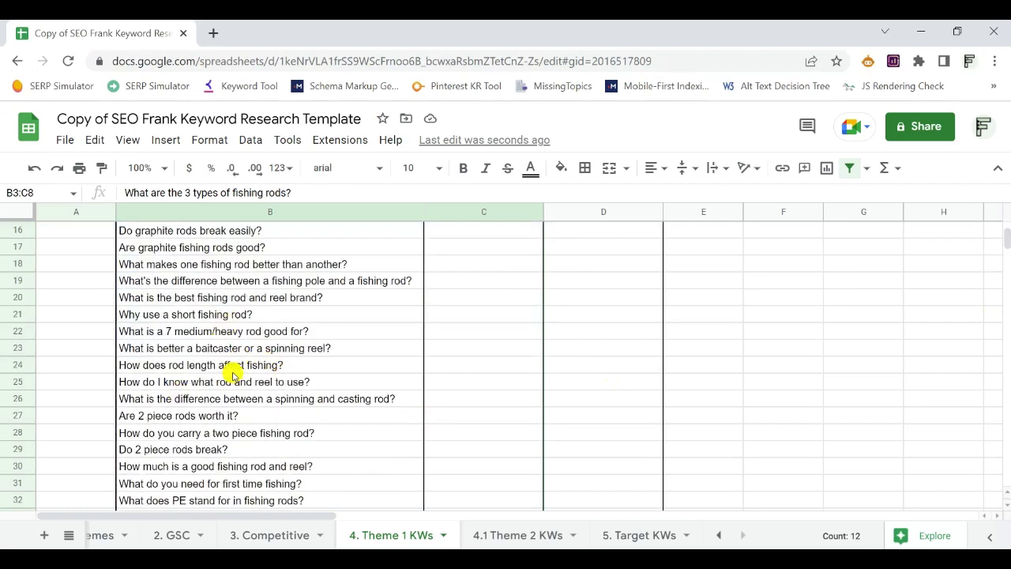
scroll(233, 375, "up", 5)
Copy the six relevant questions in B3:B8 and paste them as values only into the Target KWs sheet from B23.
left_click(322, 316)
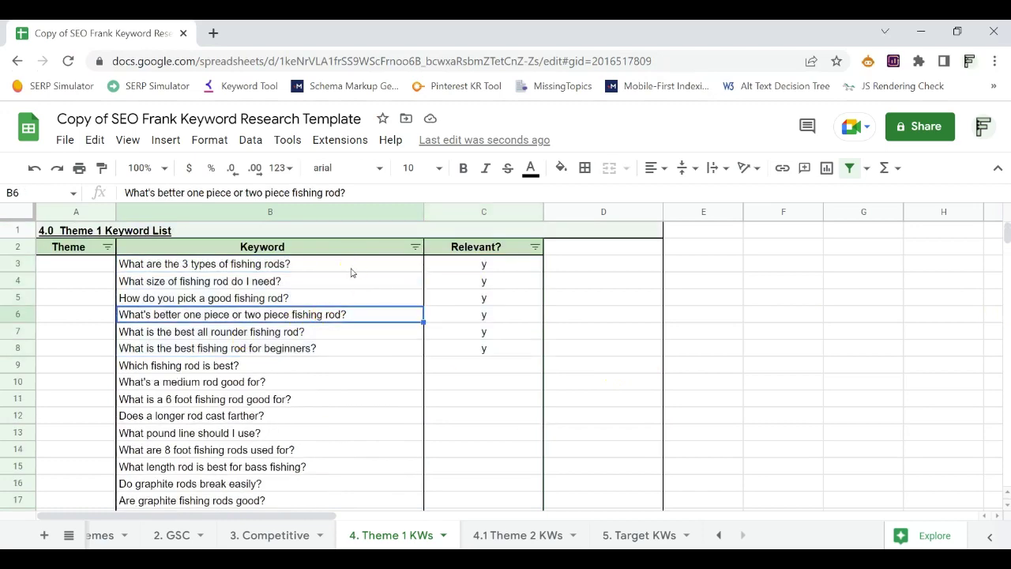
left_click_drag(350, 269, 350, 346)
key("ctrl+c")
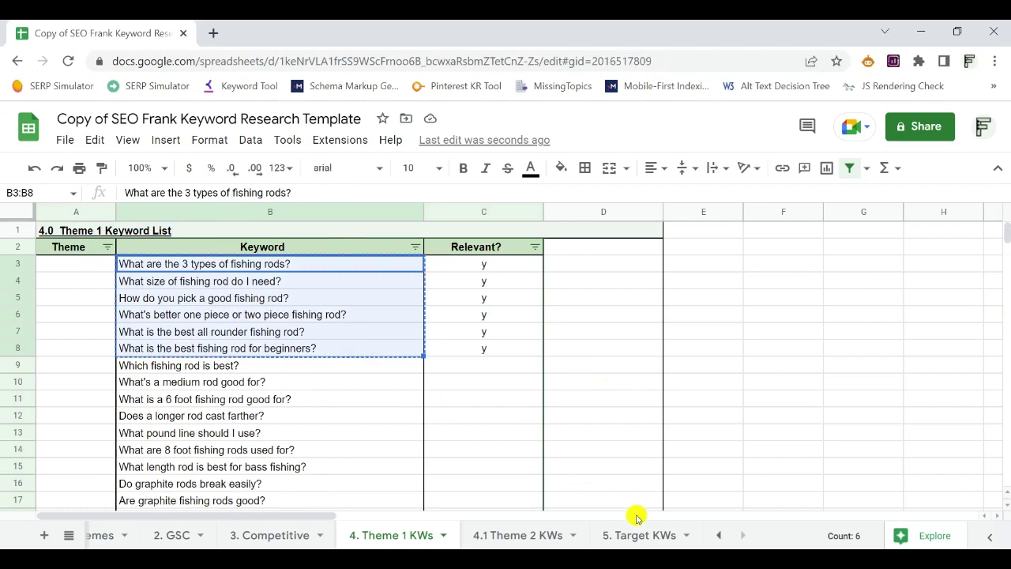
left_click(654, 537)
scroll(264, 374, "down", 6)
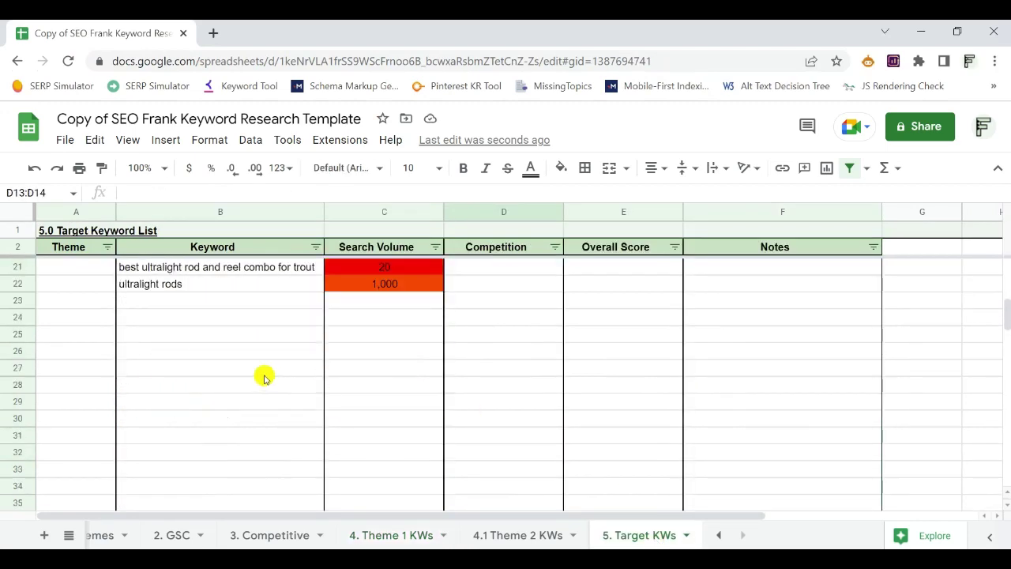
right_click(260, 307)
mouse_move(316, 259)
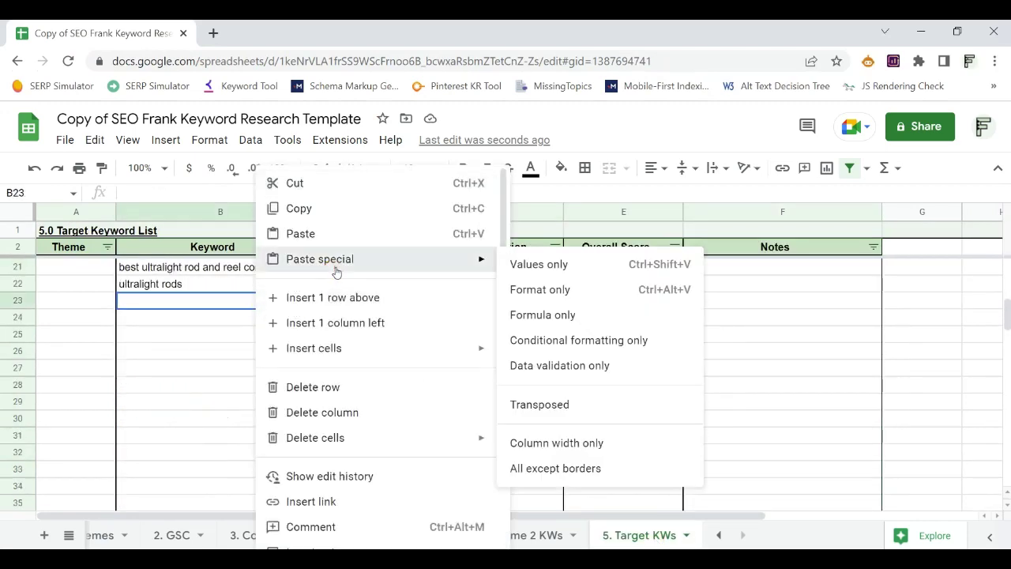
left_click(524, 265)
left_click(423, 362)
Widen the Keyword column of the target keyword list until the longest pasted question fits.
scroll(358, 273, "up", 5)
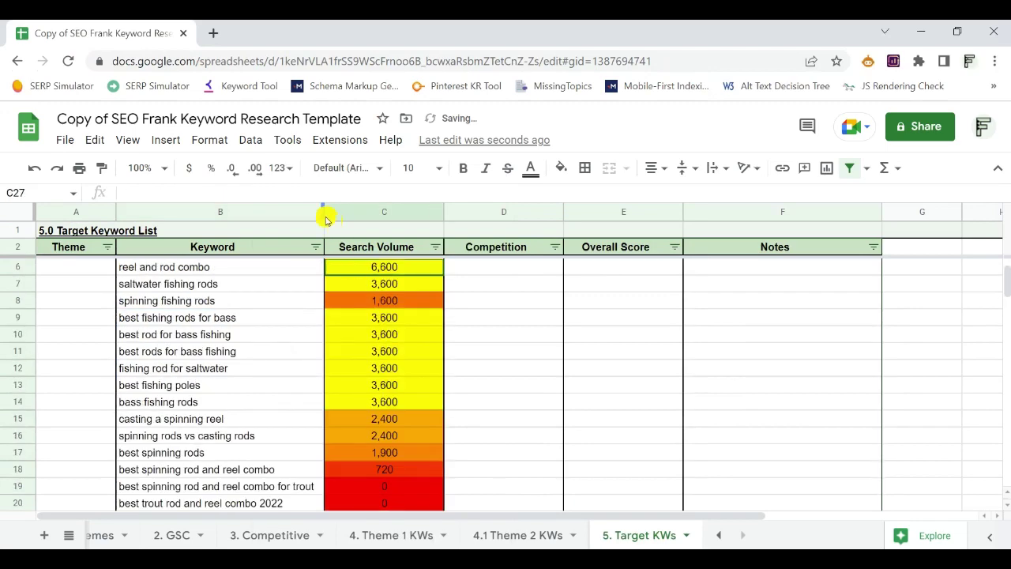
left_click_drag(330, 214, 341, 213)
left_click(459, 322)
scroll(454, 336, "down", 5)
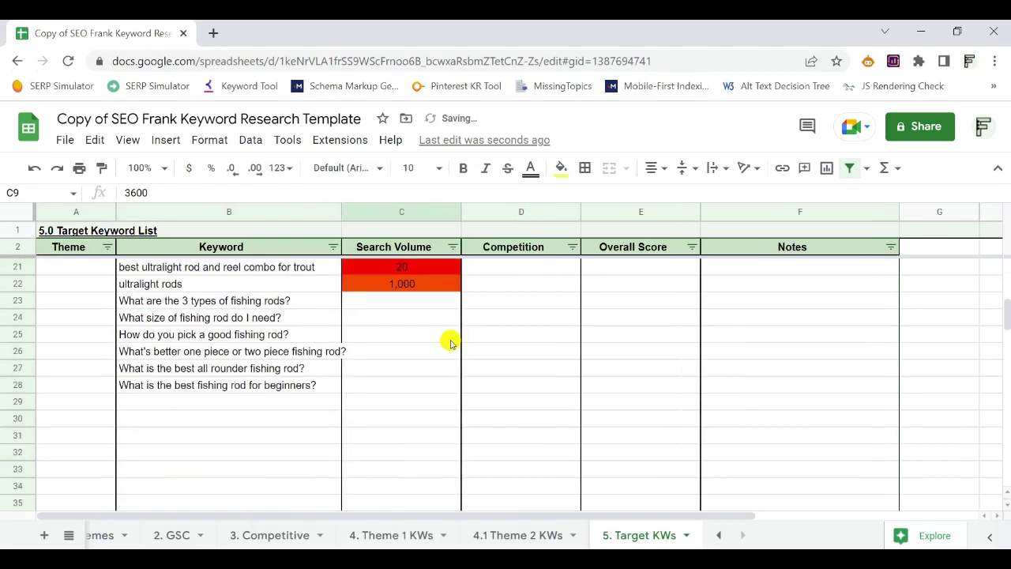
left_click_drag(341, 211, 355, 211)
left_click(287, 356)
scroll(290, 352, "up", 3)
scroll(357, 368, "down", 2)
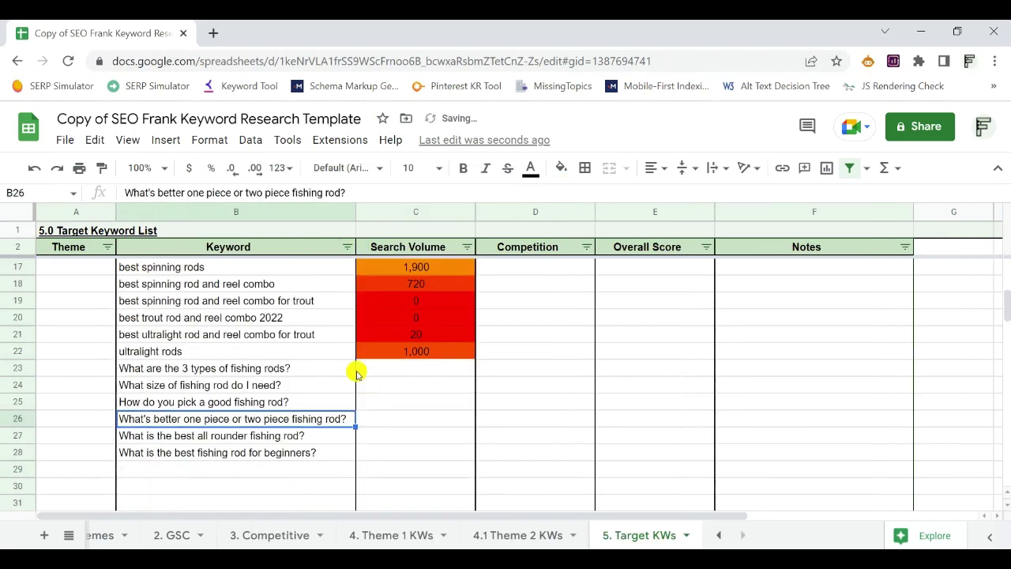
Copy the question in B23 and search Google for "What are the 3 types of fishing rods?" in the incognito browser window.
left_click(327, 369)
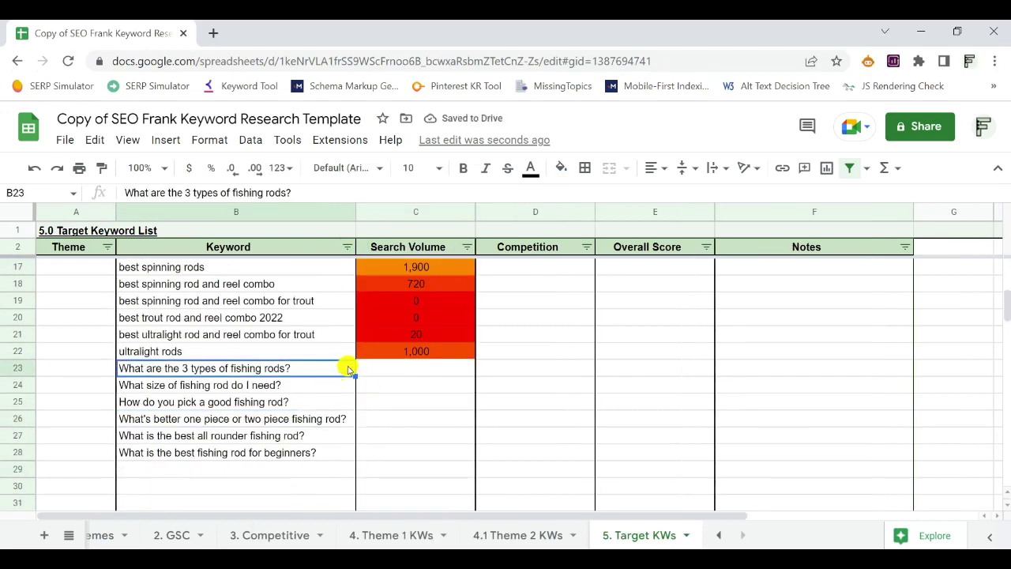
key("ctrl+c")
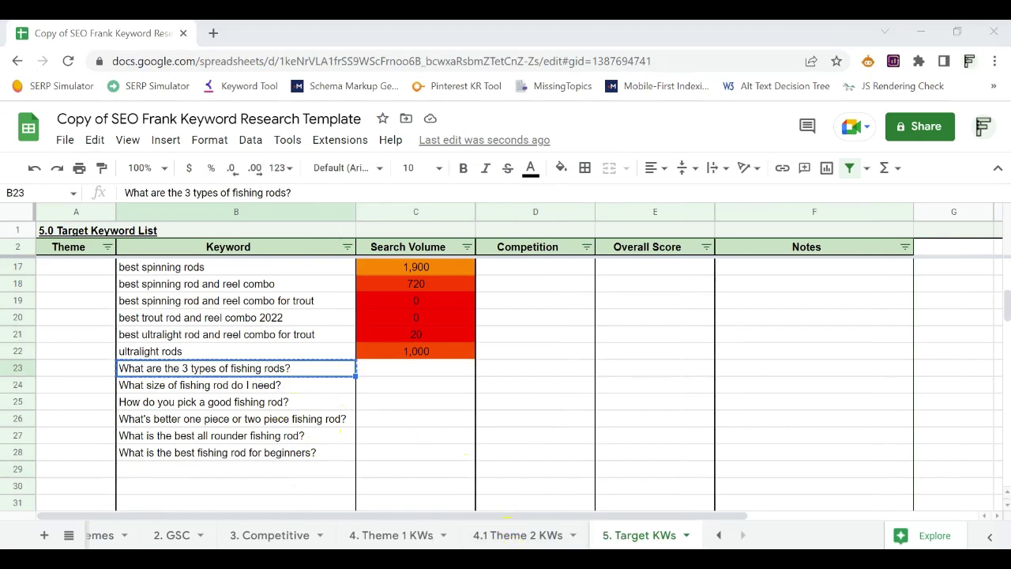
mouse_move(506, 559)
left_click(504, 503)
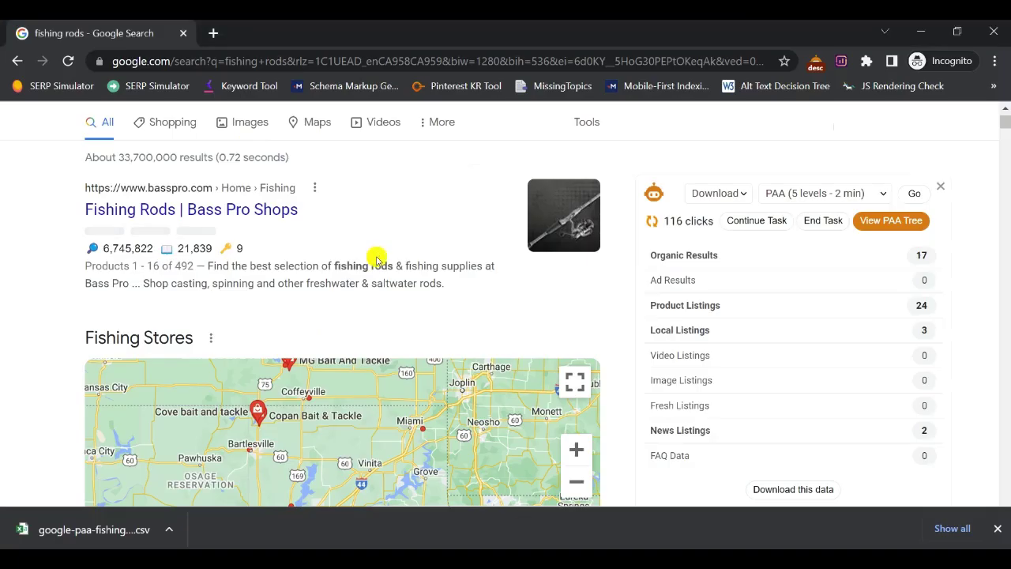
scroll(377, 255, "up", 1)
left_click(266, 135)
key("ctrl+a")
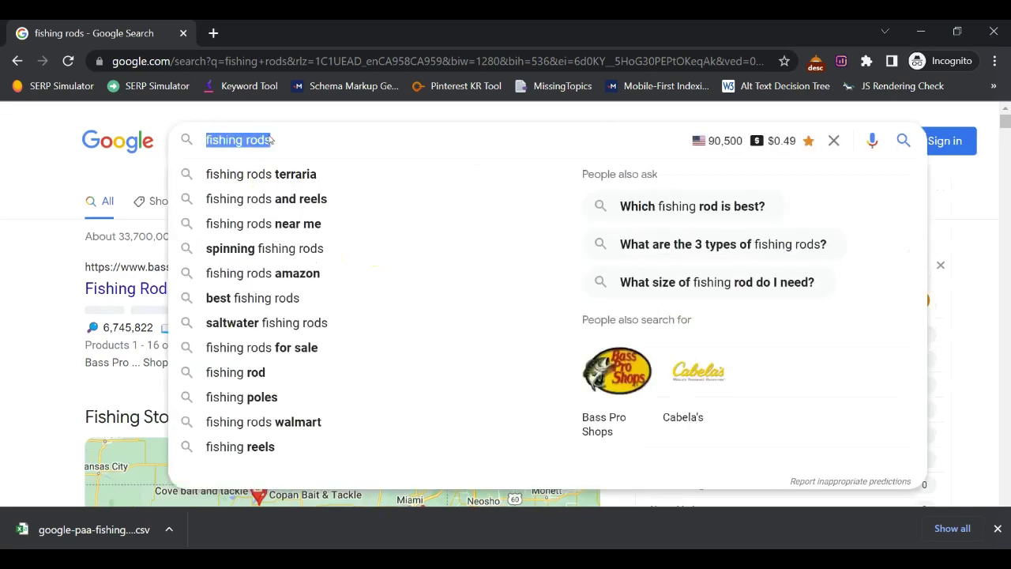
key("ctrl+v")
key("Return")
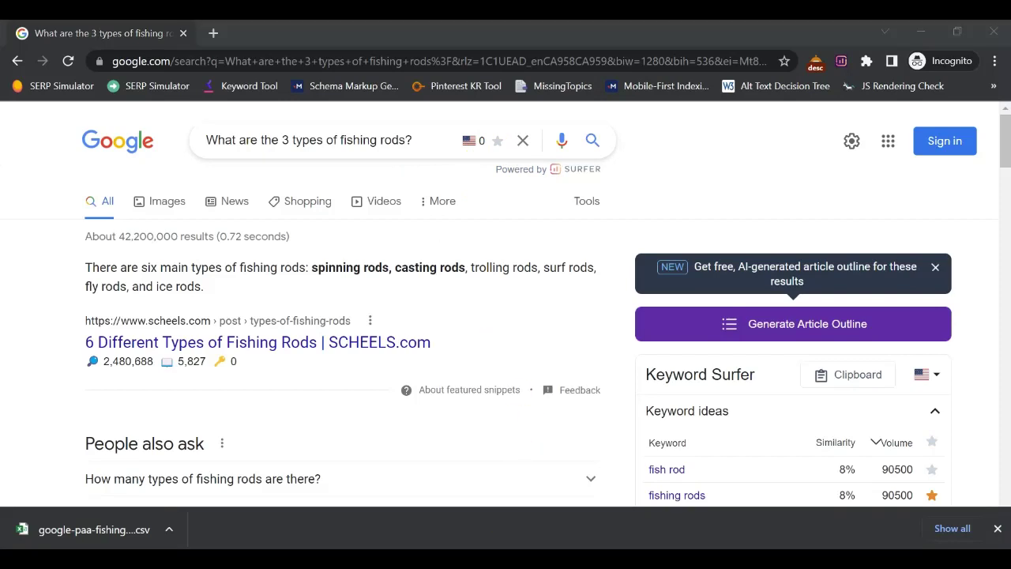
Return to the target keyword list in Google Sheets and enter PAA as the note for the questions in rows 23 and 24.
left_click(642, 500)
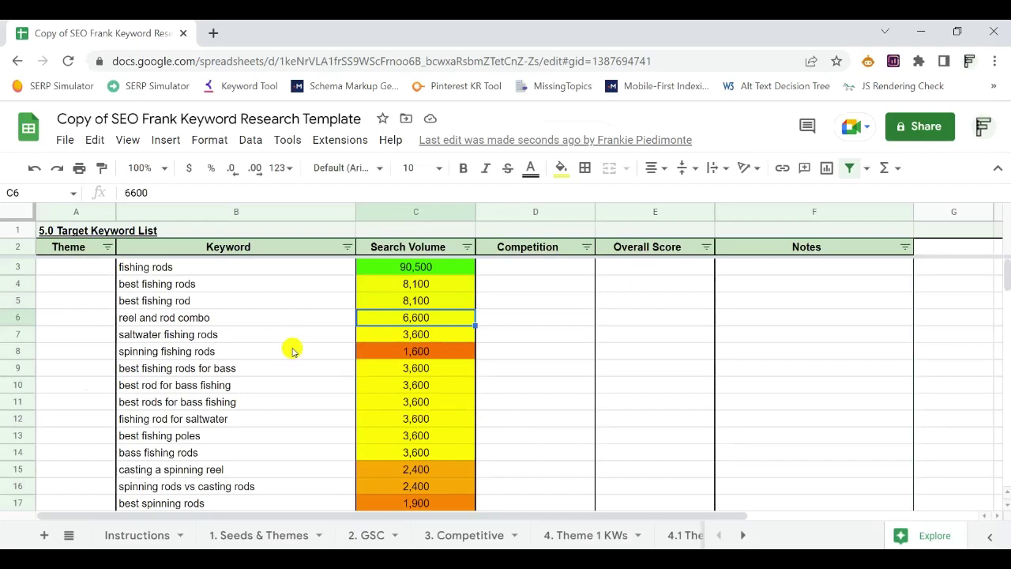
scroll(316, 351, "down", 5)
left_click(399, 351)
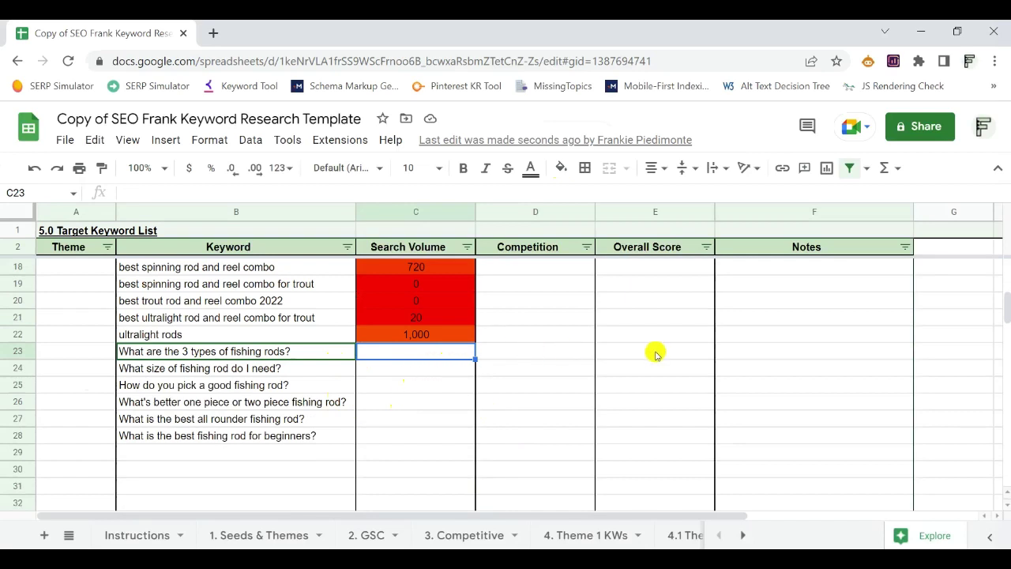
left_click(747, 351)
type("PAA")
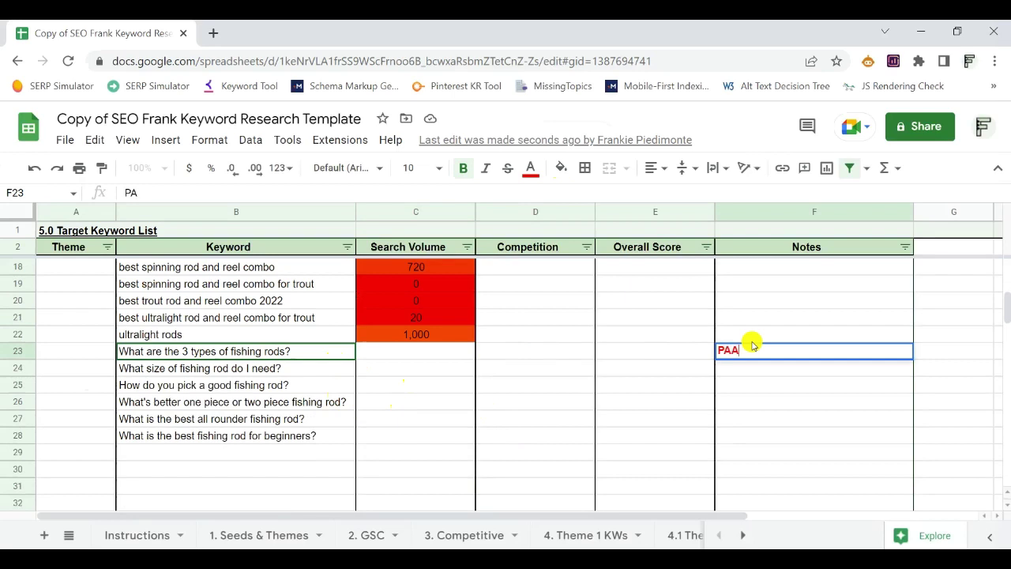
key("Return")
type("PAA")
key("Return")
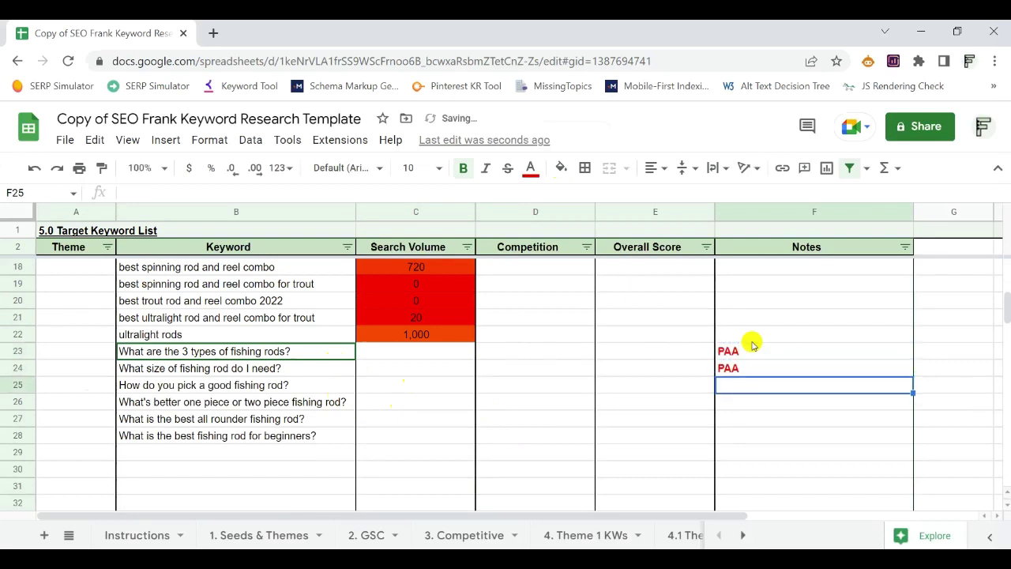
key("ctrl+Down")
key("ctrl+v")
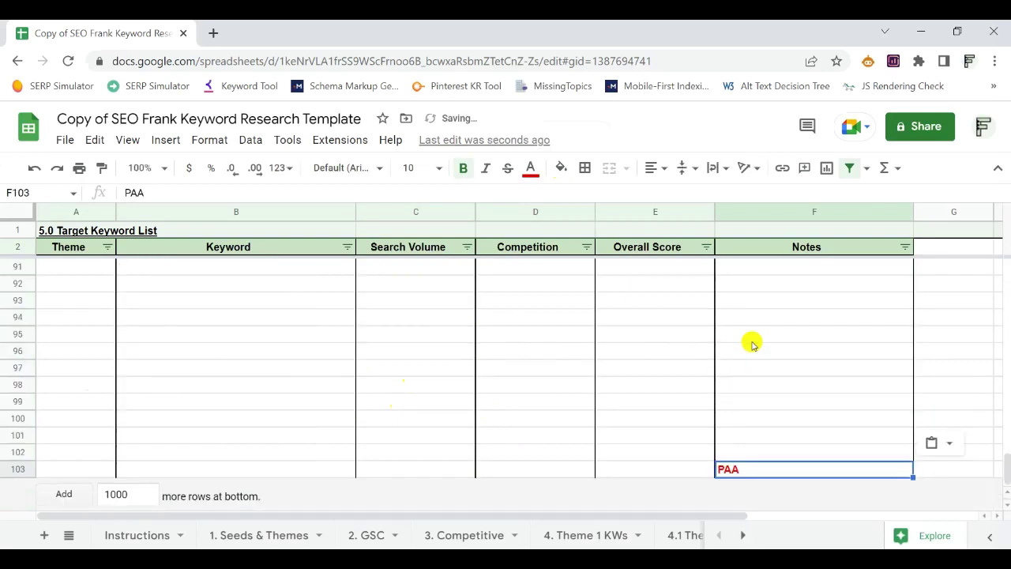
key("ctrl+z")
key("ctrl+shift+Up")
Paste the PAA note beside the remaining questions in rows 26 to 28.
left_click(758, 289)
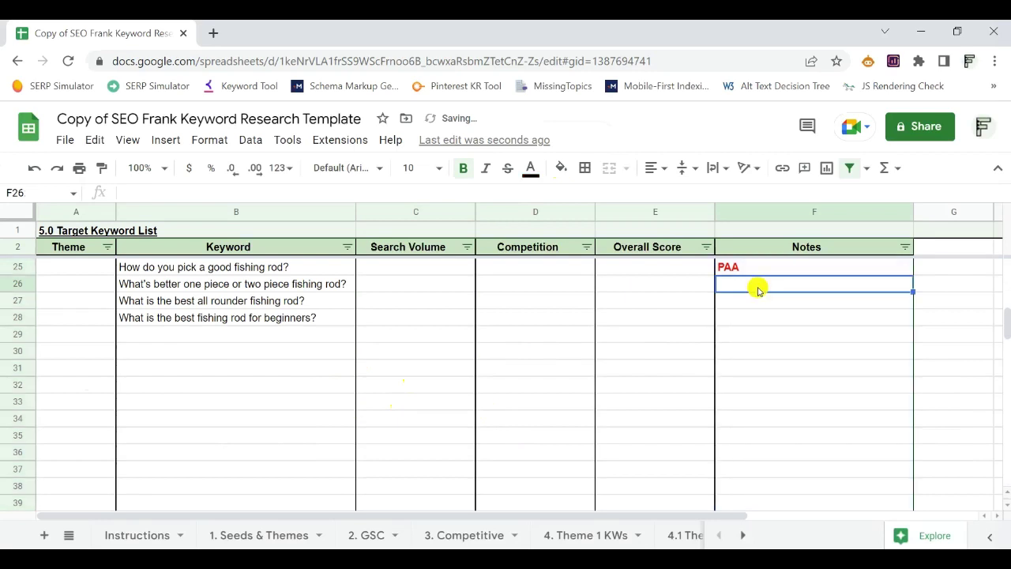
key("ctrl+v")
key("Down")
key("ctrl+v")
key("Down")
key("ctrl+v")
key("Up")
key("Up")
key("Up")
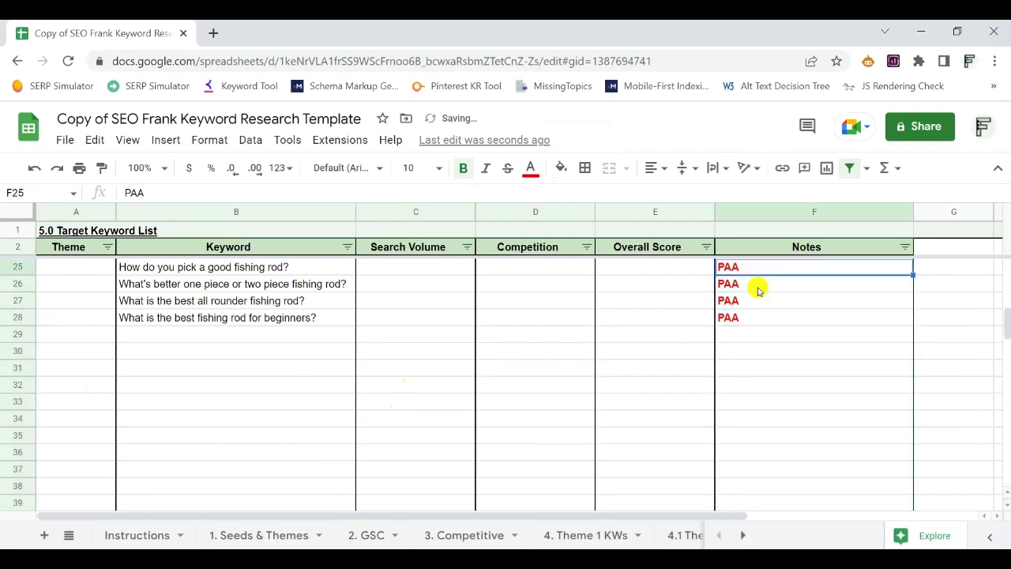
Examine the Search Volume cells of the PAA questions against those of the keywords above, starting from C23.
key("Up")
key("Up")
key("Left")
key("Left")
key("Left")
key("Up")
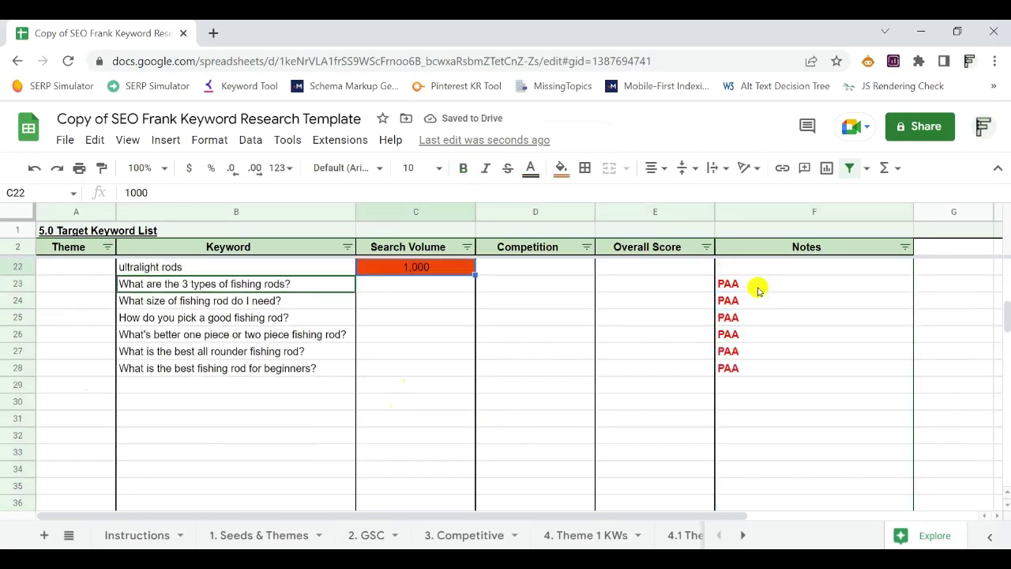
key("Down")
key("Left")
key("Right")
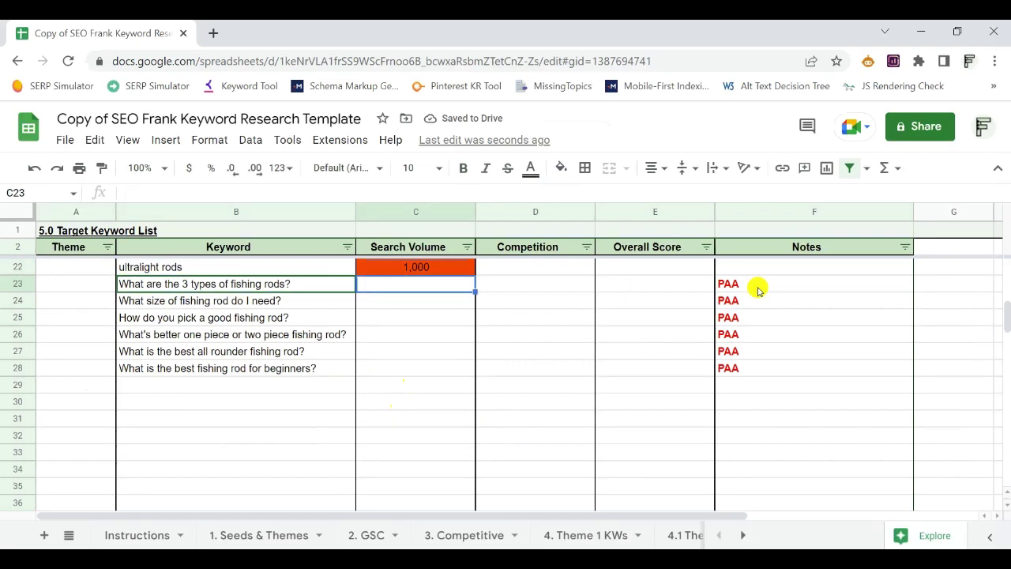
scroll(657, 395, "up", 2)
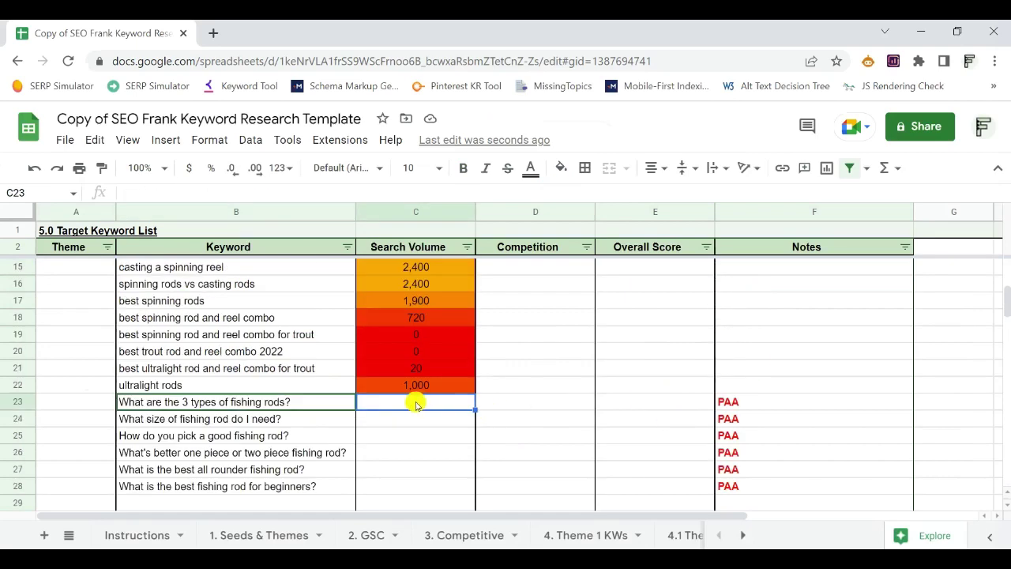
scroll(431, 397, "down", 1)
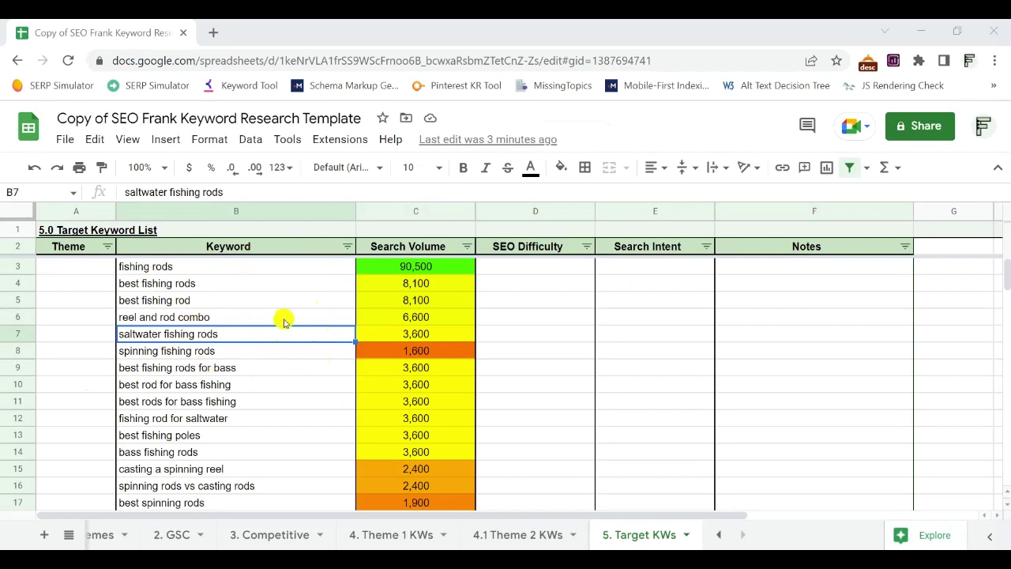
Review the full target keyword list, comparing the keywords and their search volumes with the PAA questions at its end.
scroll(271, 292, "down", 1)
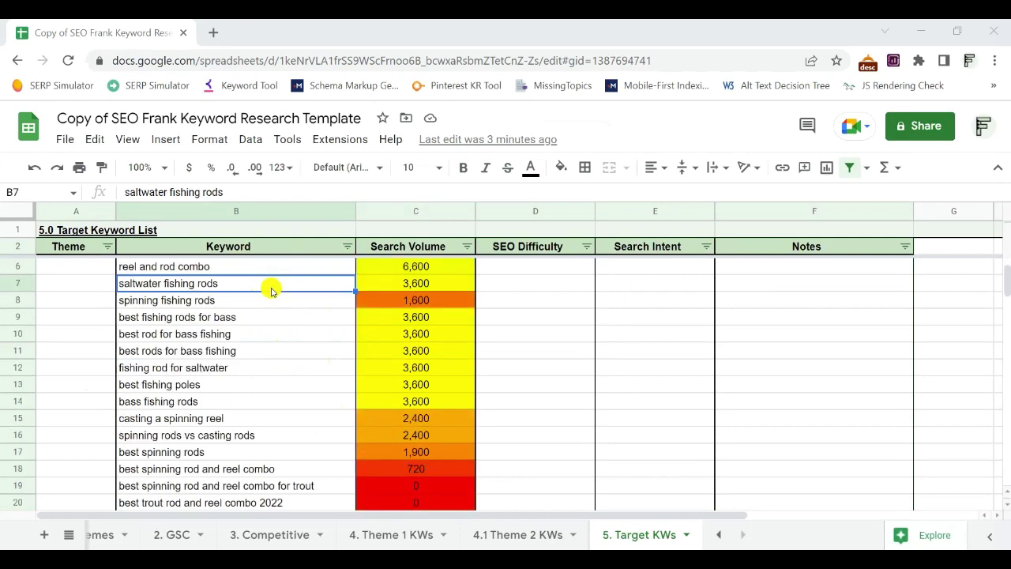
scroll(271, 291, "up", 1)
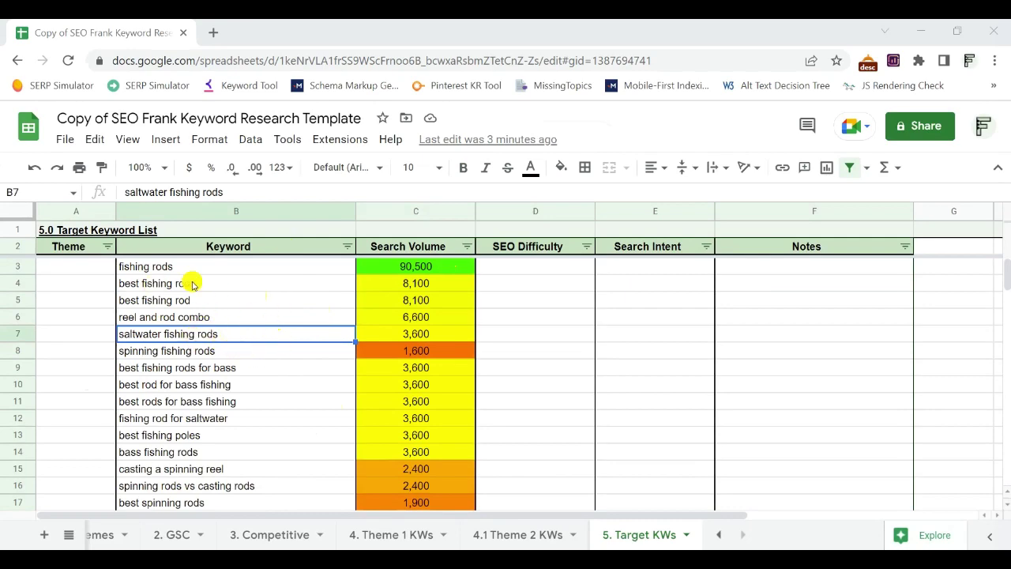
scroll(278, 353, "down", 6)
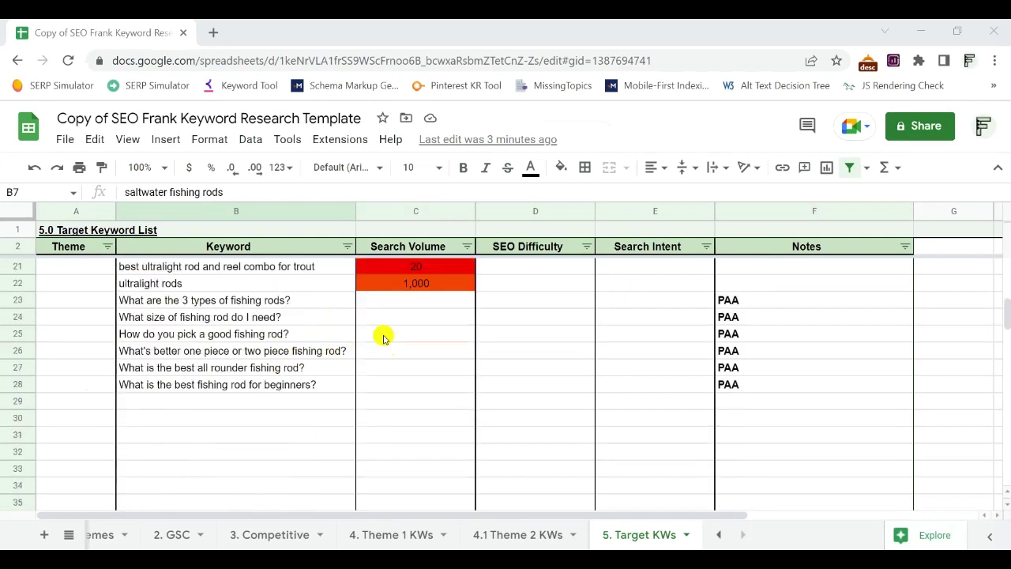
left_click(281, 301)
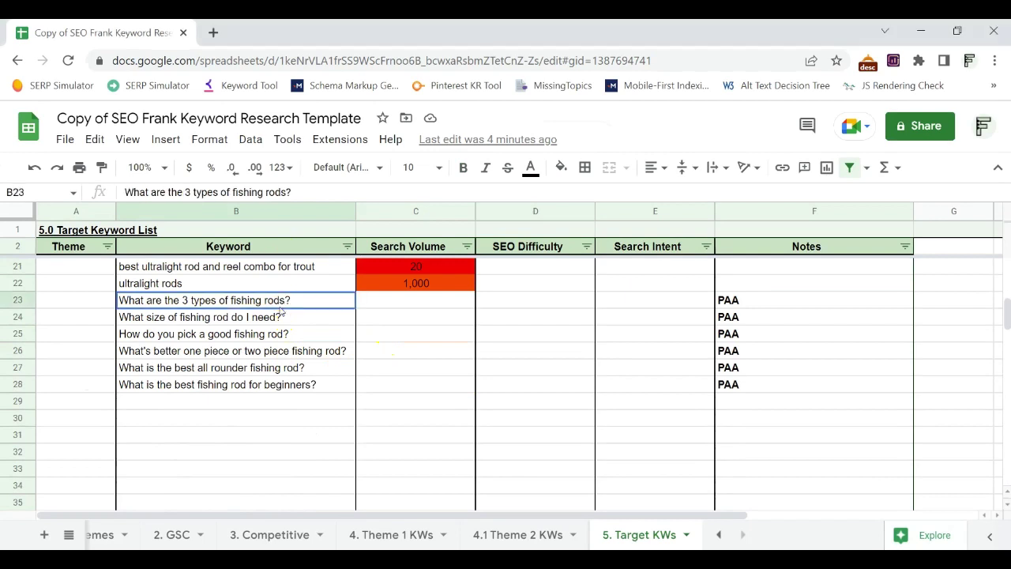
left_click_drag(279, 310, 272, 388)
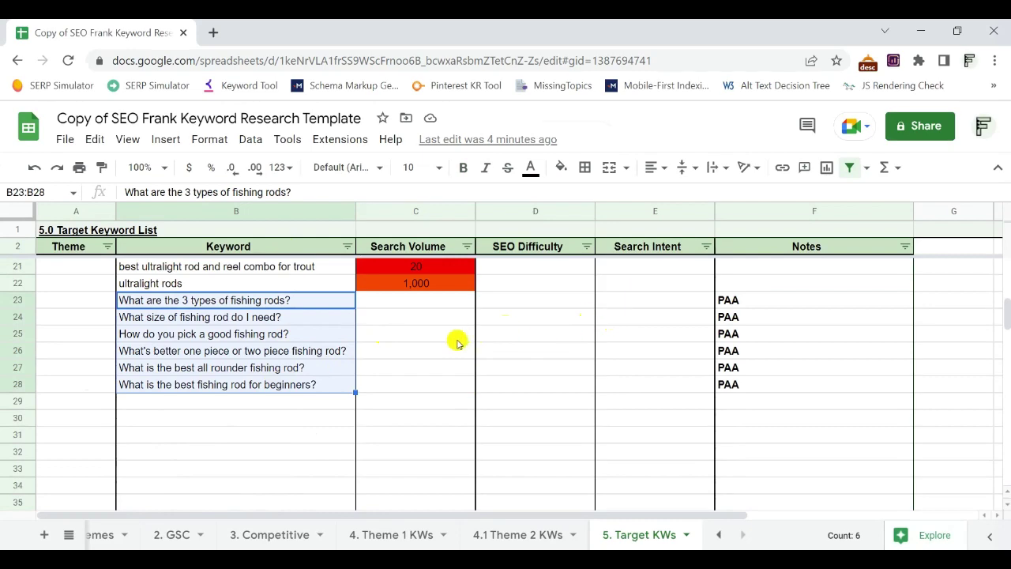
scroll(455, 342, "up", 6)
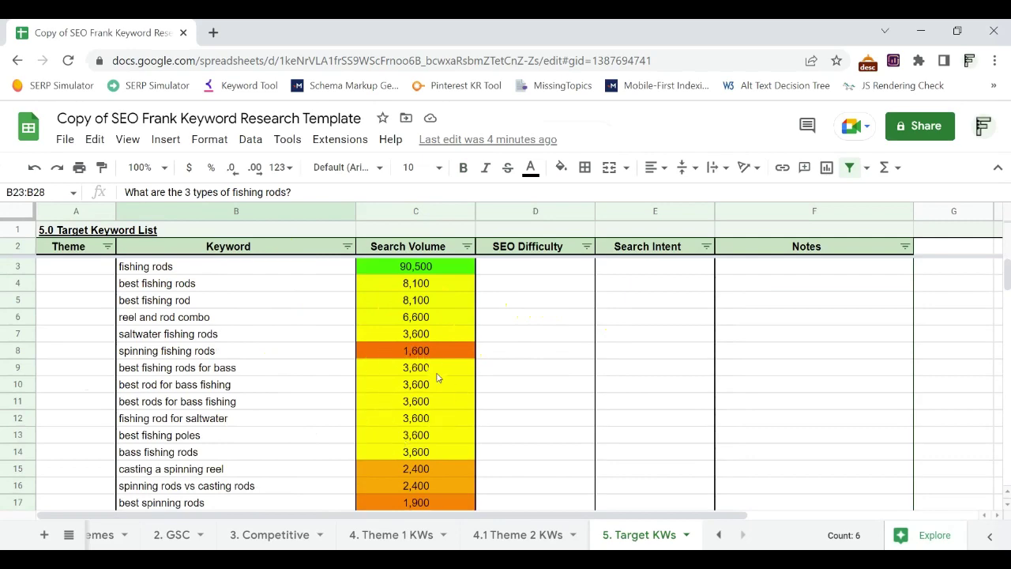
scroll(350, 408, "down", 3)
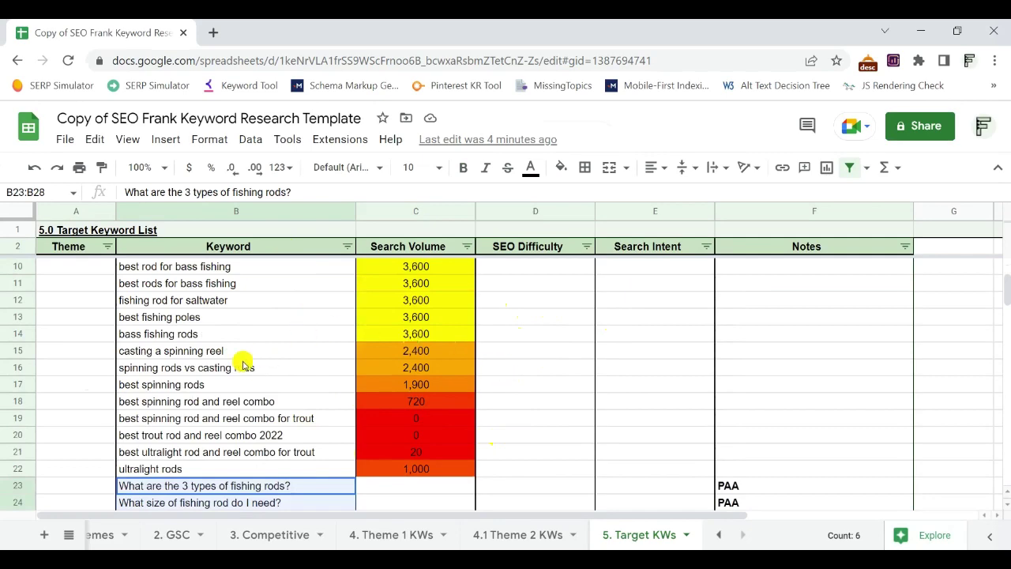
scroll(243, 362, "up", 3)
scroll(260, 361, "down", 3)
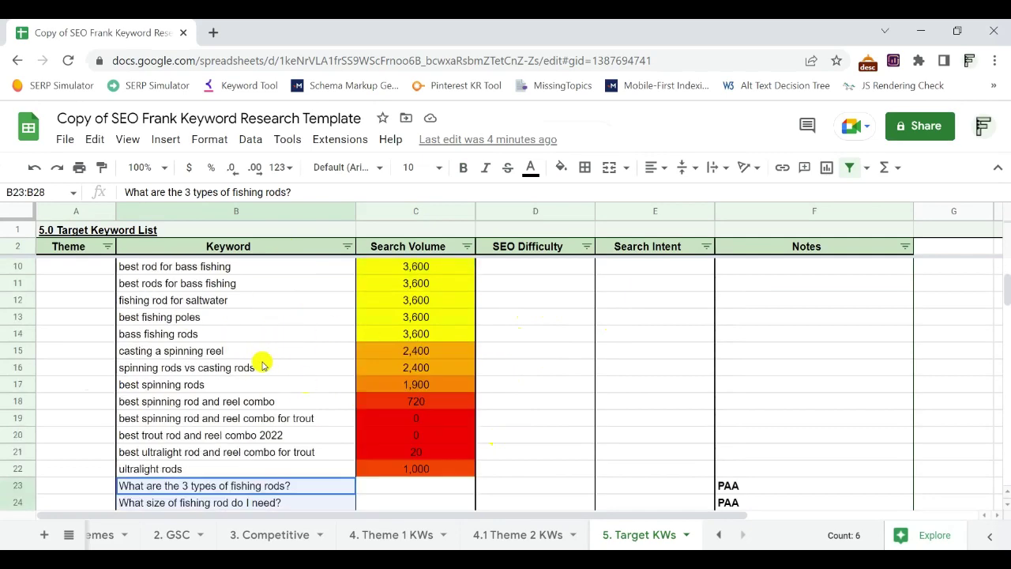
scroll(260, 361, "up", 3)
left_click(221, 314)
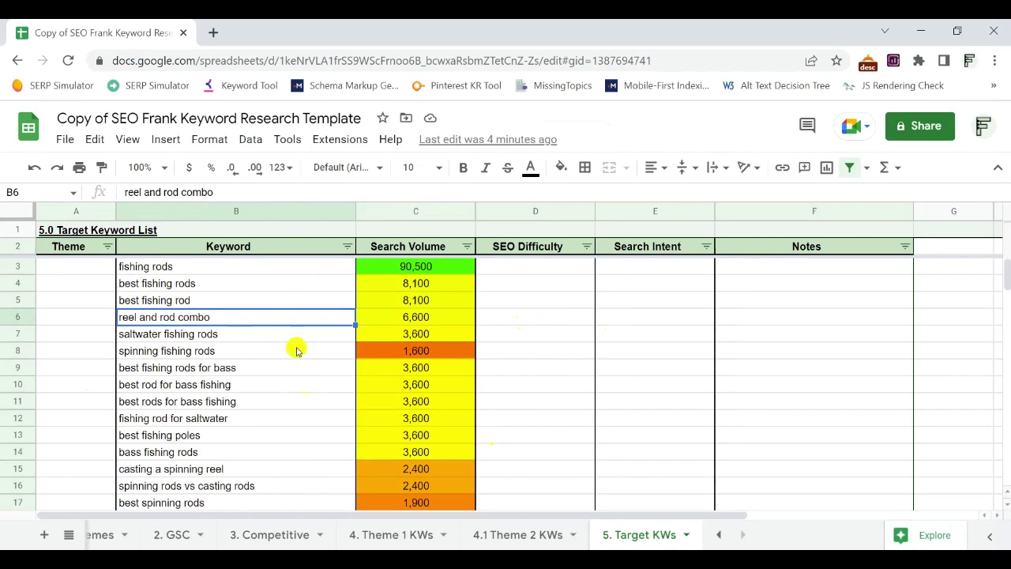
Skim the Keyword column from the highest-volume entries through the PAA questions in rows 23 to 28.
scroll(245, 330, "down", 5)
scroll(241, 348, "down", 4)
scroll(248, 335, "up", 7)
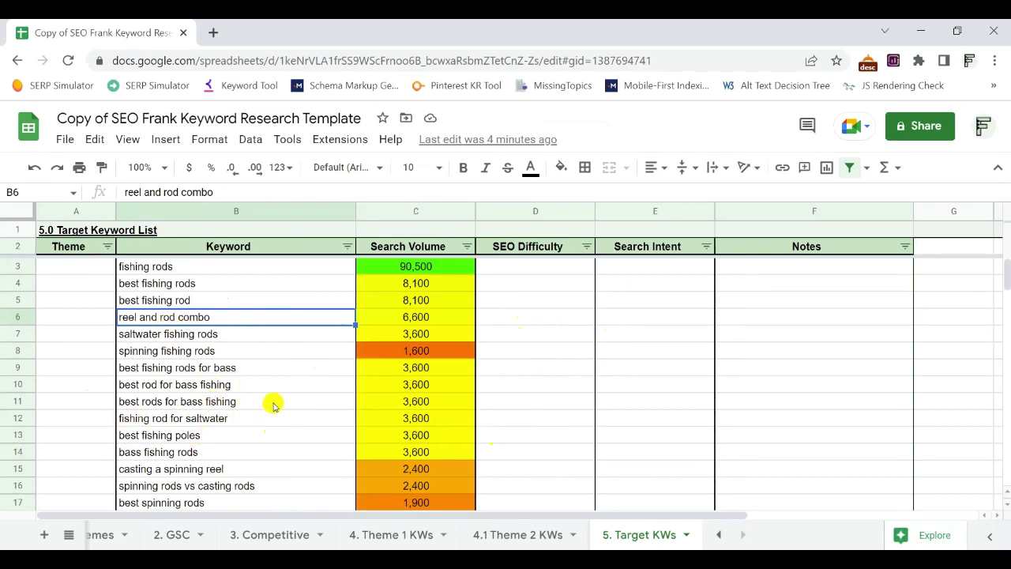
scroll(266, 360, "down", 6)
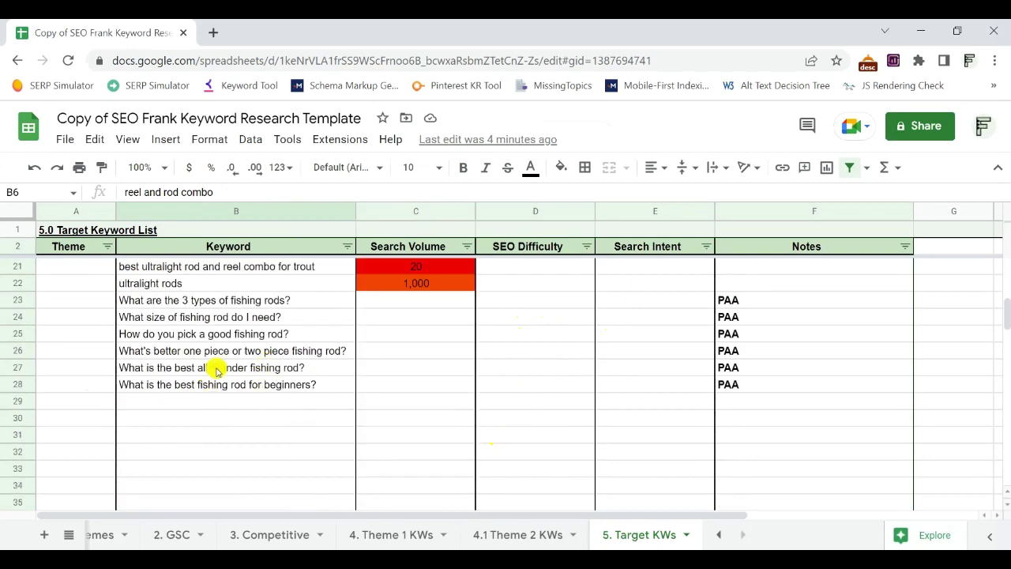
scroll(233, 376, "up", 6)
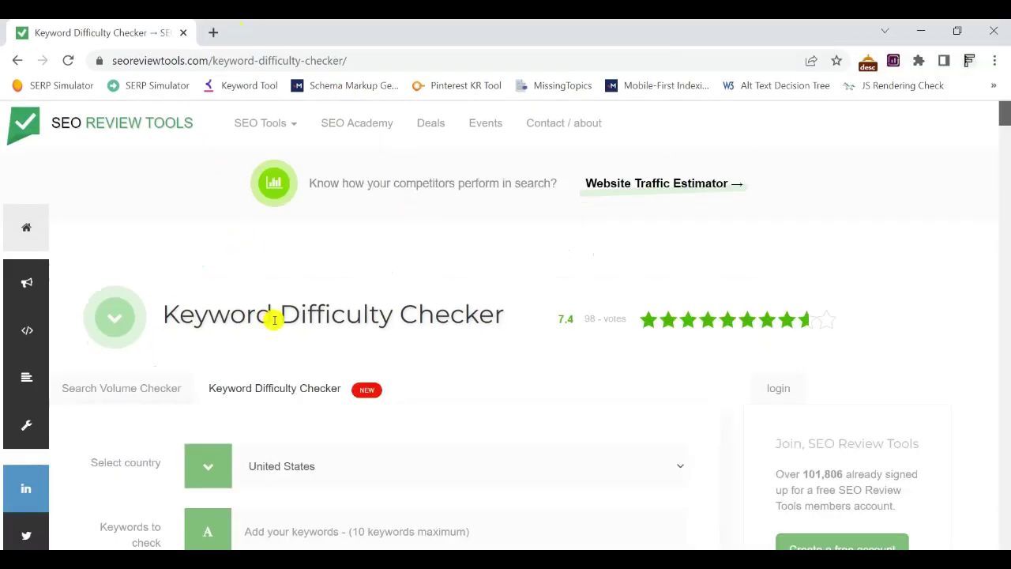
Examine the SEO Review Tools Keyword Difficulty Checker form, including its country setting and keyword limit.
scroll(273, 320, "down", 1)
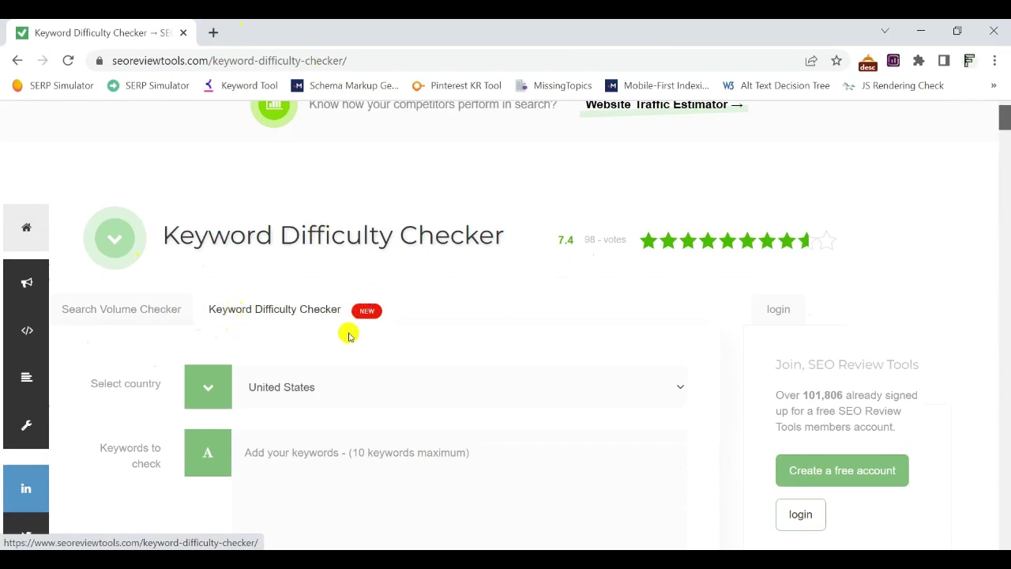
scroll(259, 310, "down", 1)
scroll(308, 347, "down", 2)
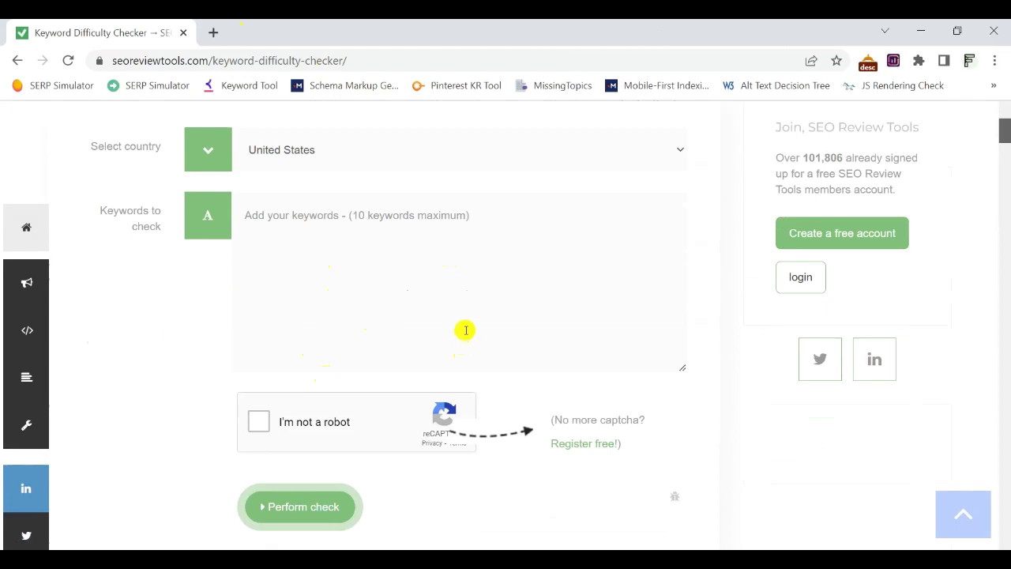
scroll(454, 339, "up", 1)
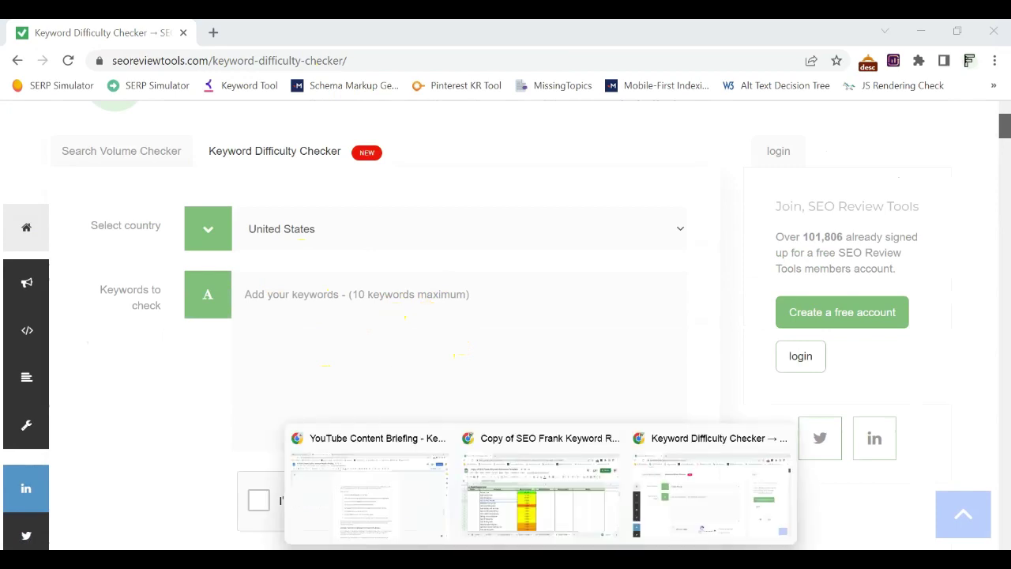
Return to the target keyword list in Google Sheets and copy the first ten keywords, B3:B12.
left_click(542, 497)
scroll(231, 335, "down", 3)
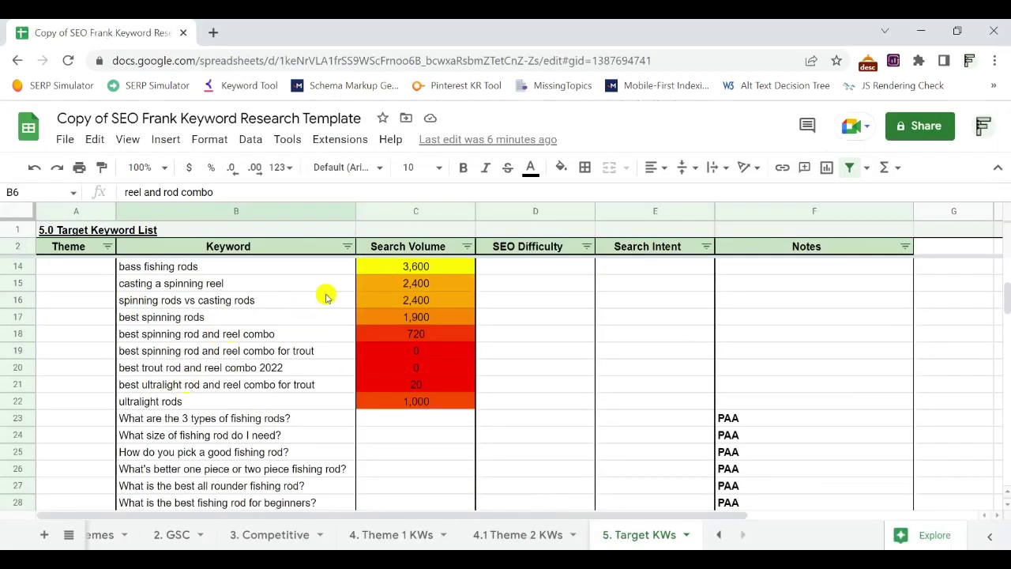
scroll(257, 356, "up", 3)
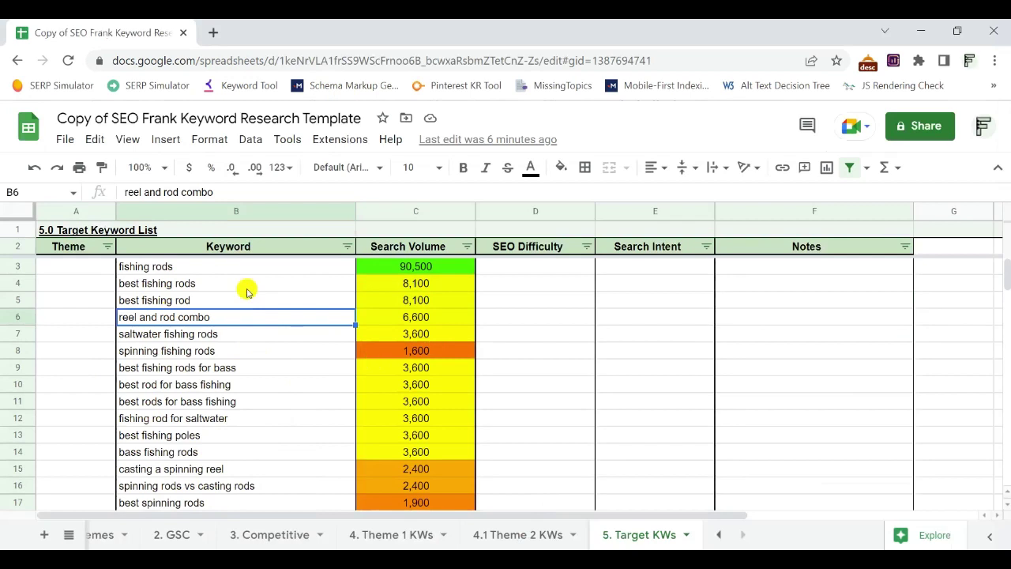
left_click_drag(193, 267, 192, 419)
key("ctrl+c")
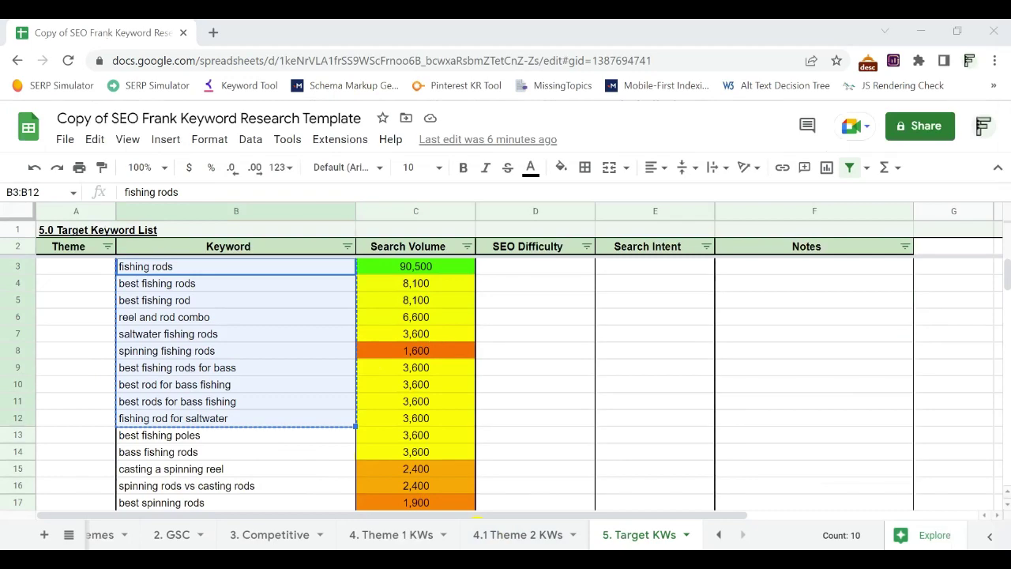
Switch to the Keyword Difficulty Checker and paste the ten copied keywords as the keywords to check.
left_click(679, 508)
left_click(338, 295)
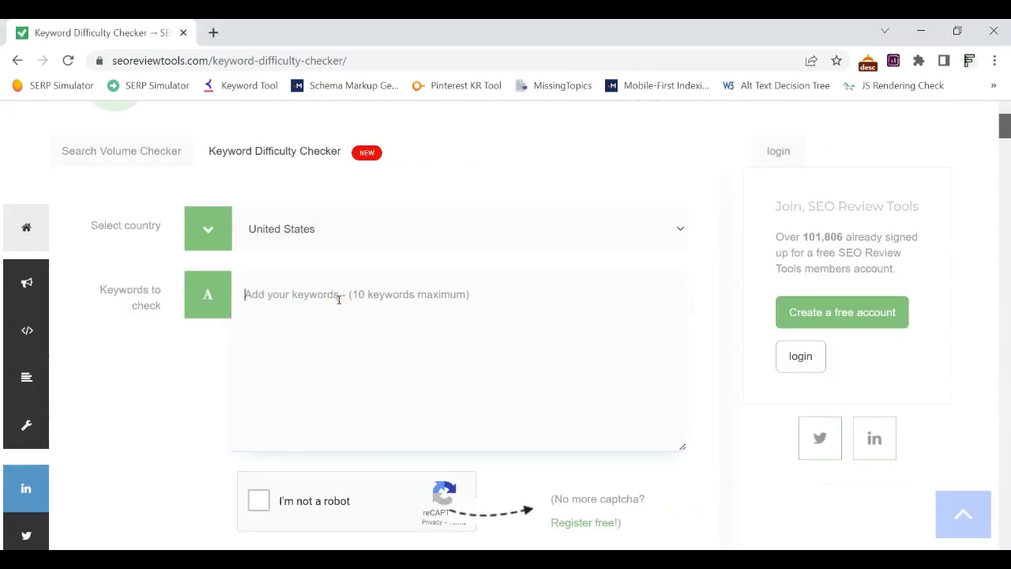
key("ctrl+v")
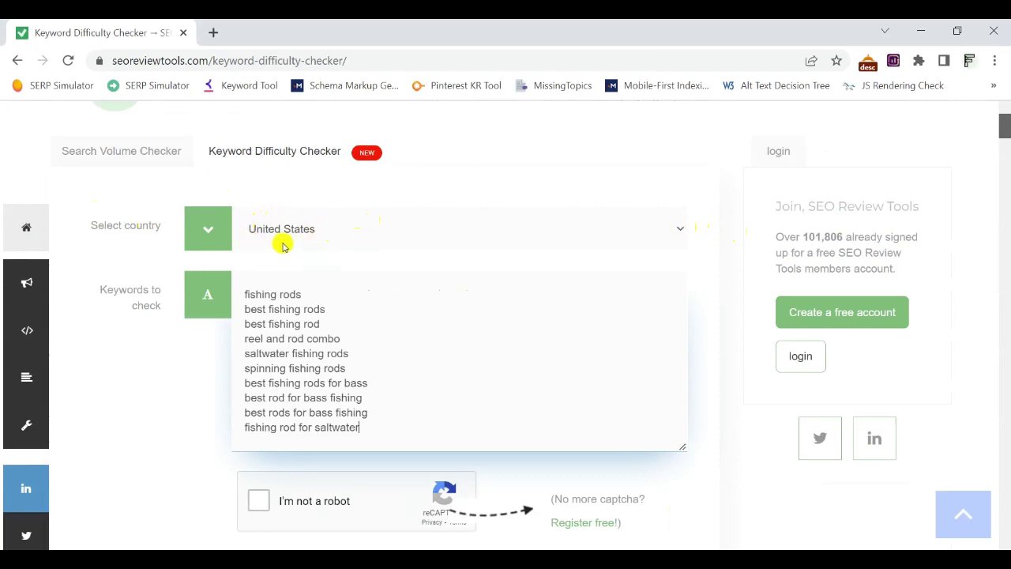
Choose United States as the country, complete the captcha and run the keyword difficulty check.
left_click(692, 230)
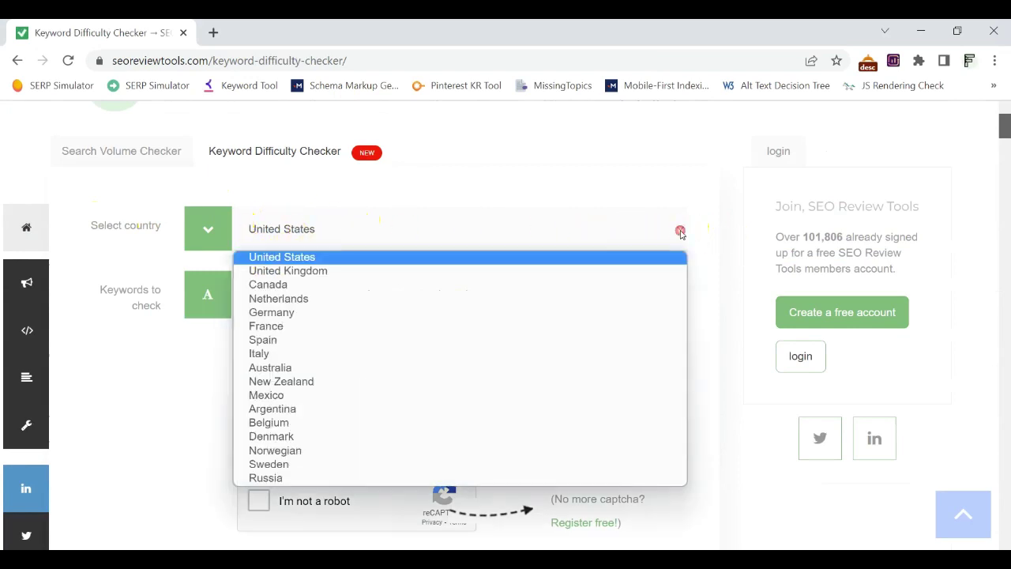
left_click(378, 257)
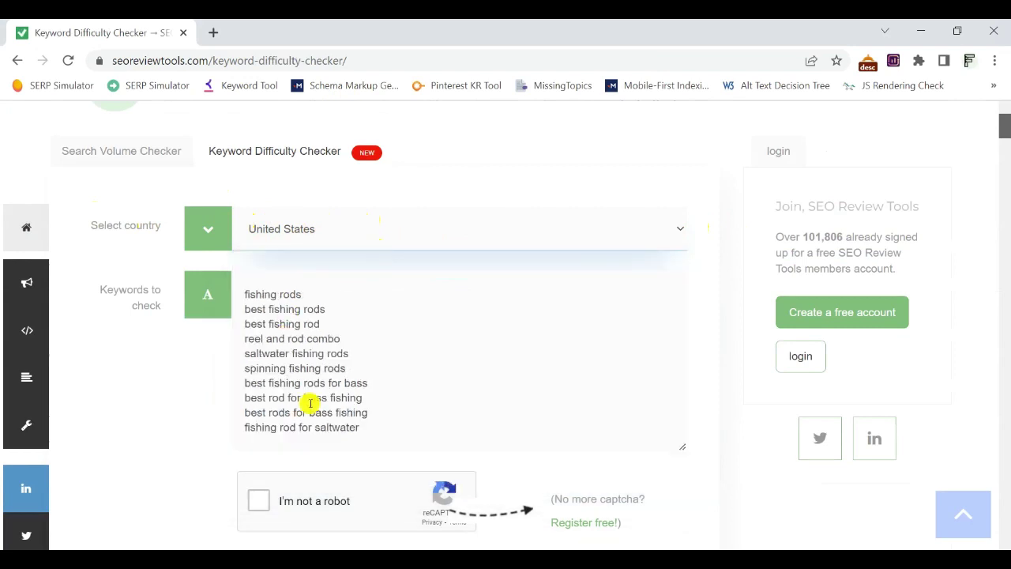
left_click(259, 501)
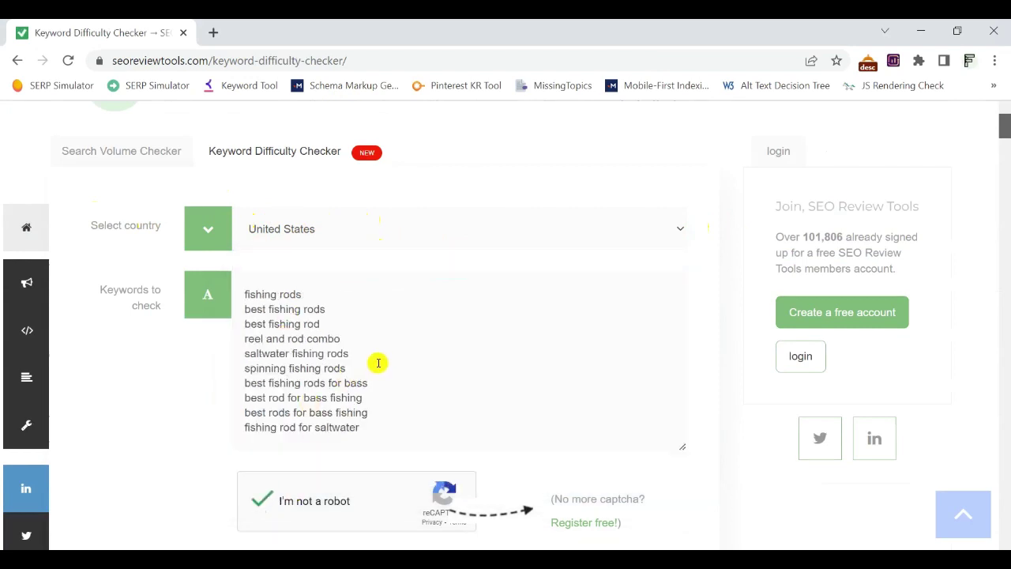
scroll(378, 363, "down", 2)
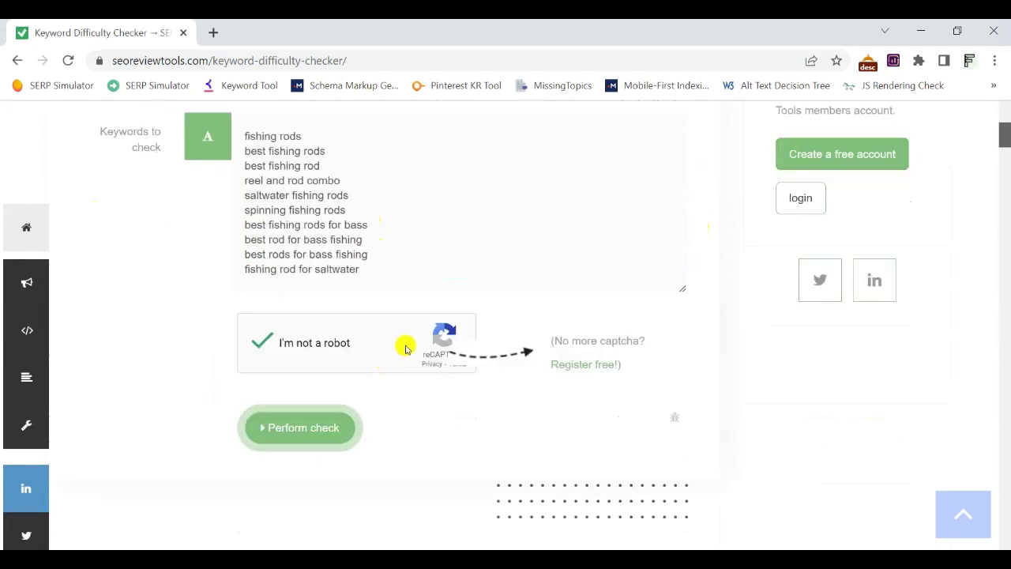
left_click(327, 431)
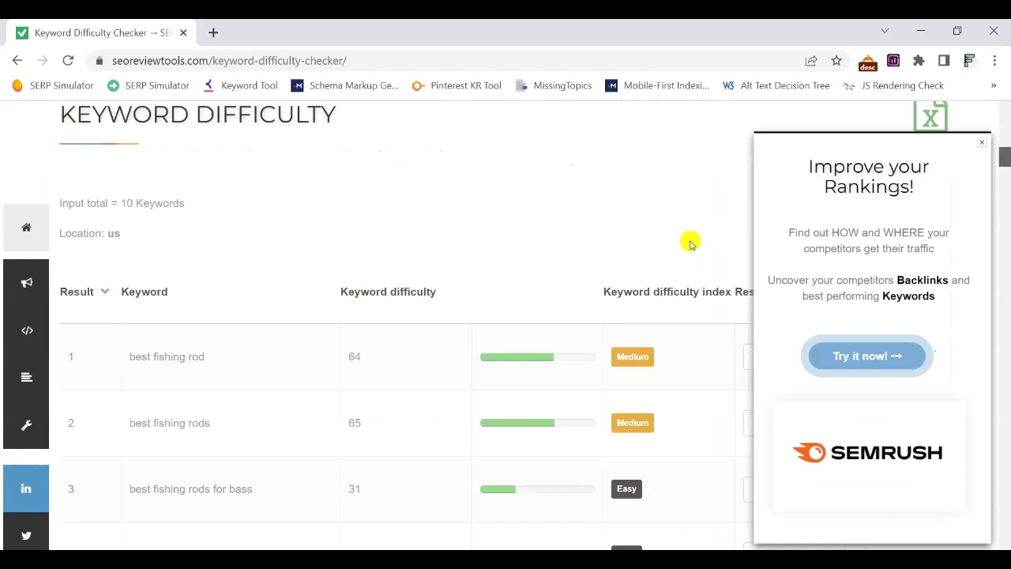
Dismiss the Semrush promotion and examine the difficulty score and difficulty index of each checked keyword.
left_click(982, 142)
scroll(261, 269, "down", 2)
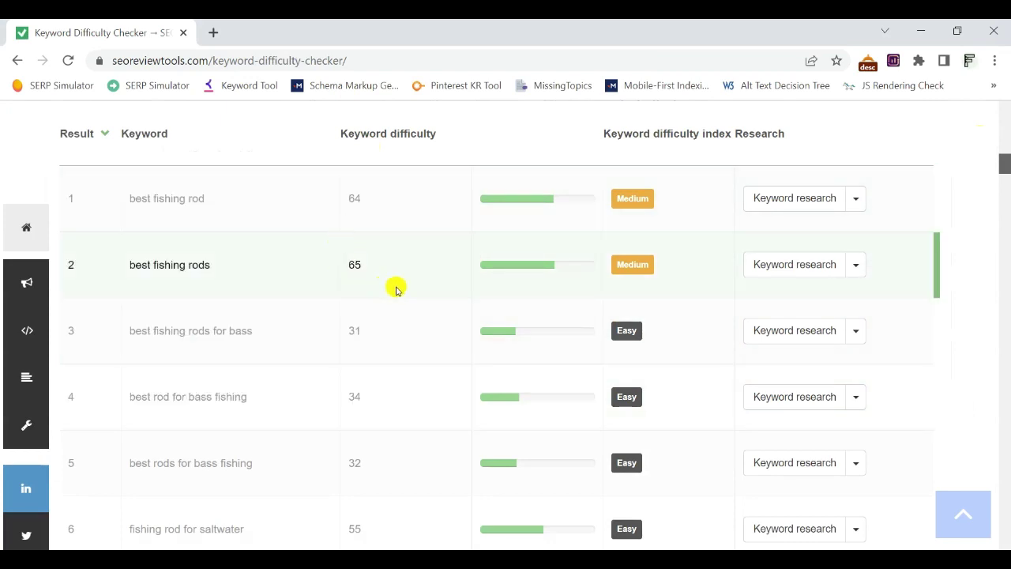
scroll(395, 287, "down", 3)
scroll(399, 296, "up", 4)
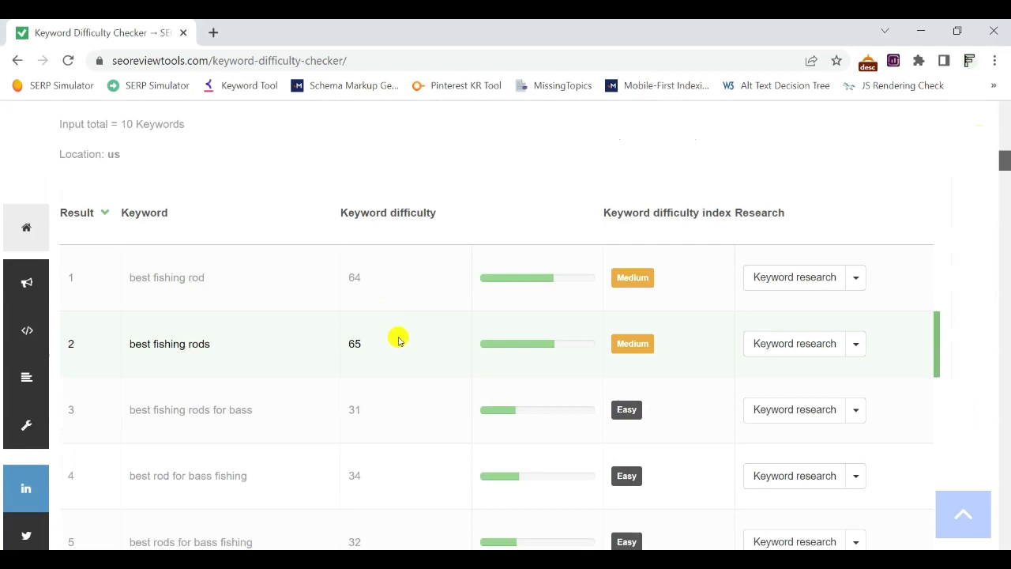
scroll(395, 327, "down", 6)
scroll(415, 334, "up", 1)
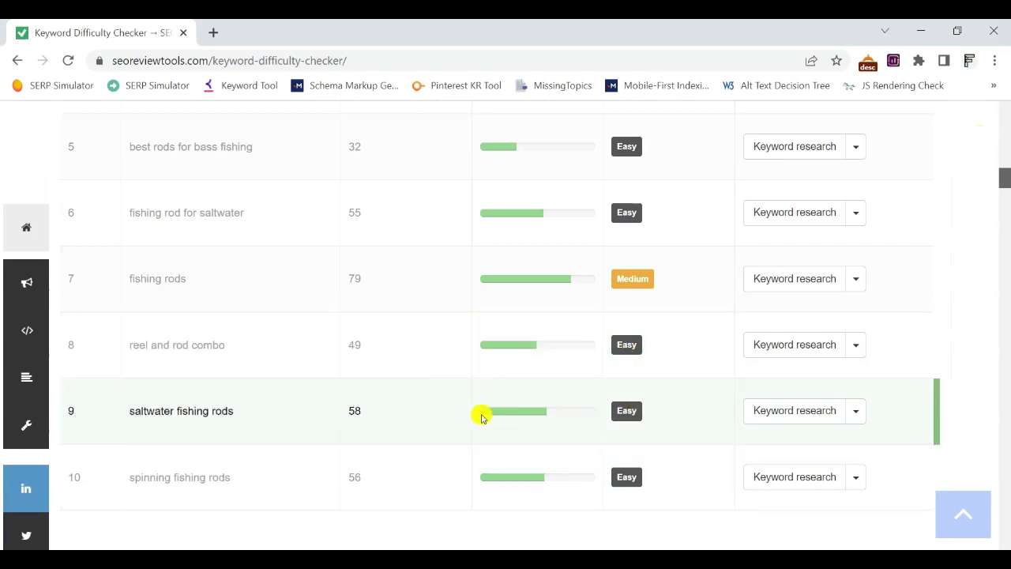
scroll(482, 416, "up", 1)
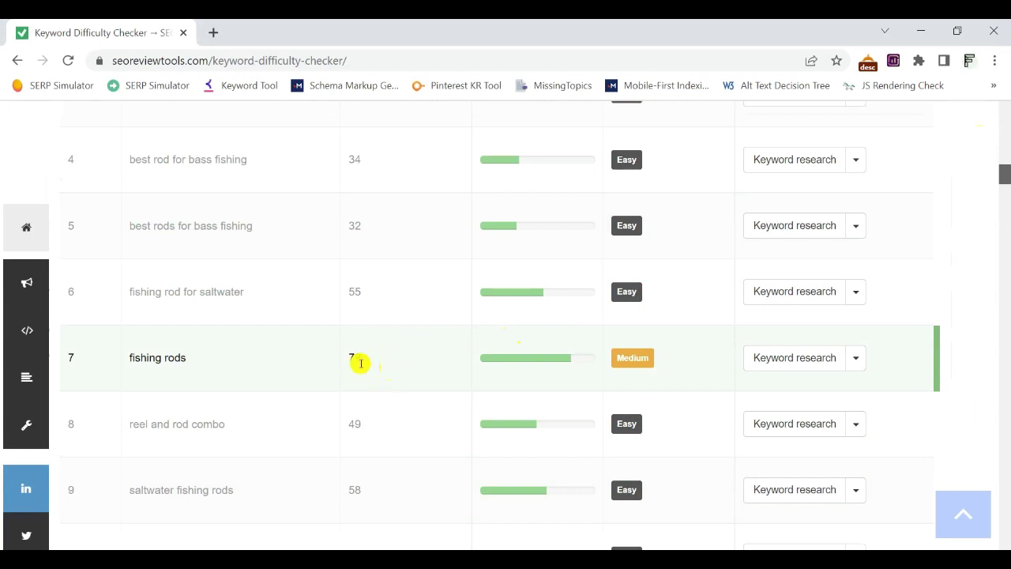
Export the keyword difficulty results to Excel.
scroll(466, 360, "up", 3)
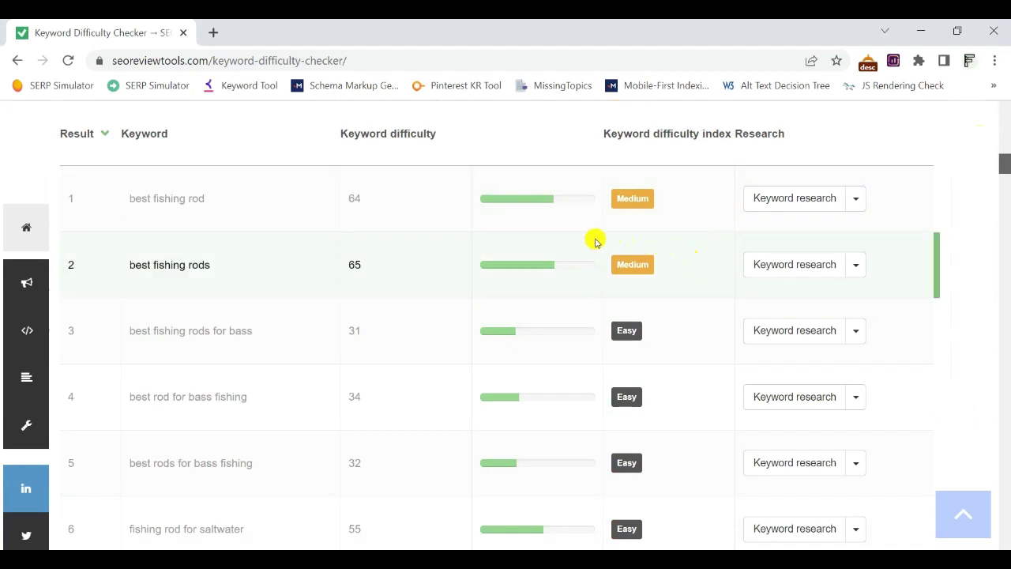
scroll(447, 291, "up", 3)
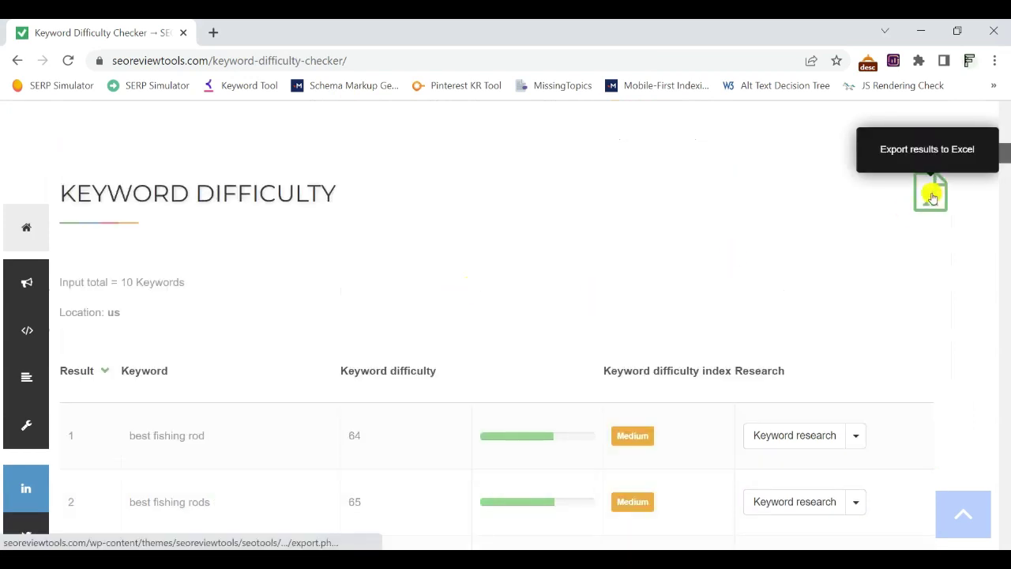
left_click(932, 197)
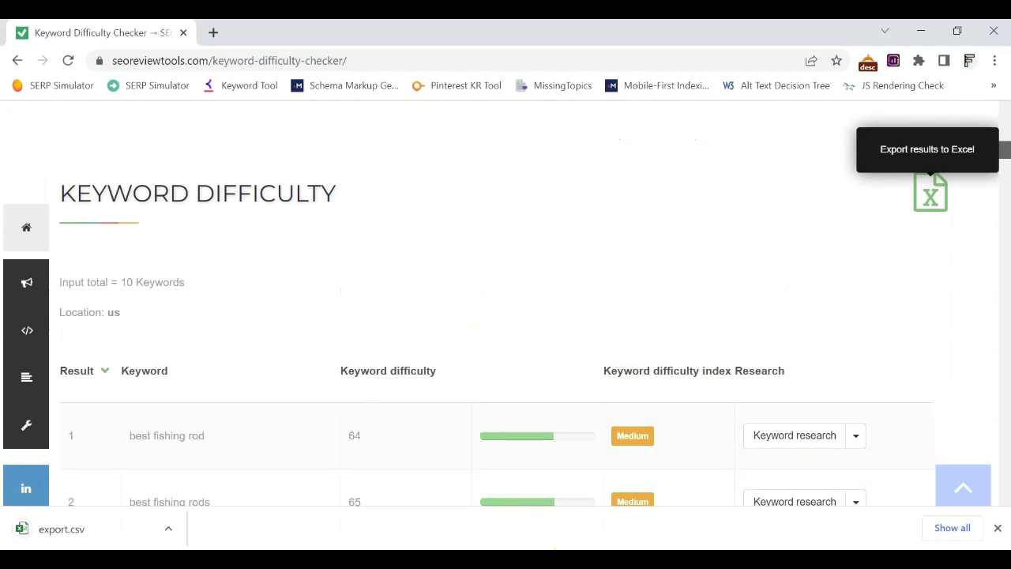
Transfer the keyword difficulty values in D2:D11 of the export spreadsheet to SEO Difficulty cells D3:D12 of the target list, matched to each keyword.
left_click(541, 508)
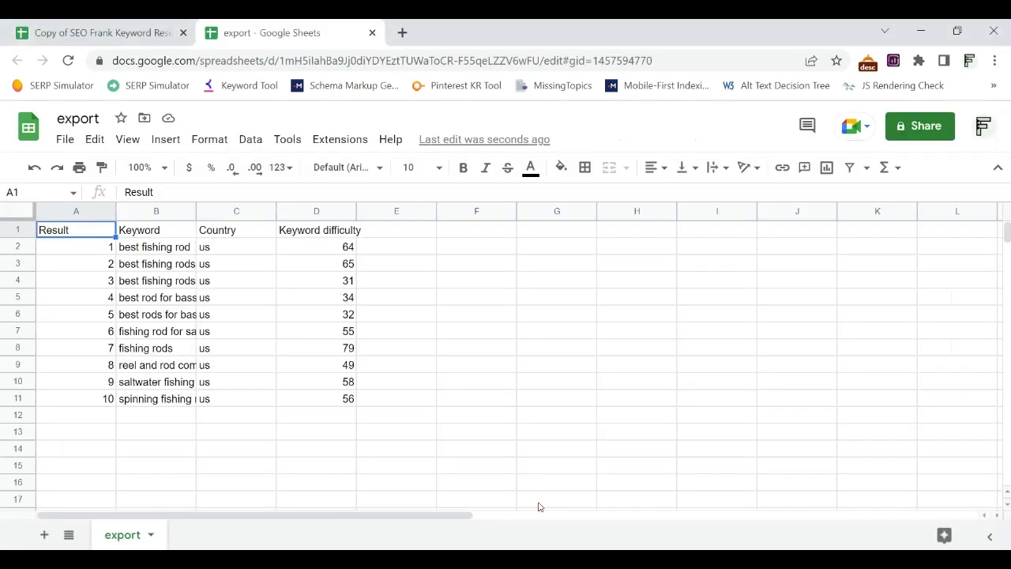
left_click(244, 286)
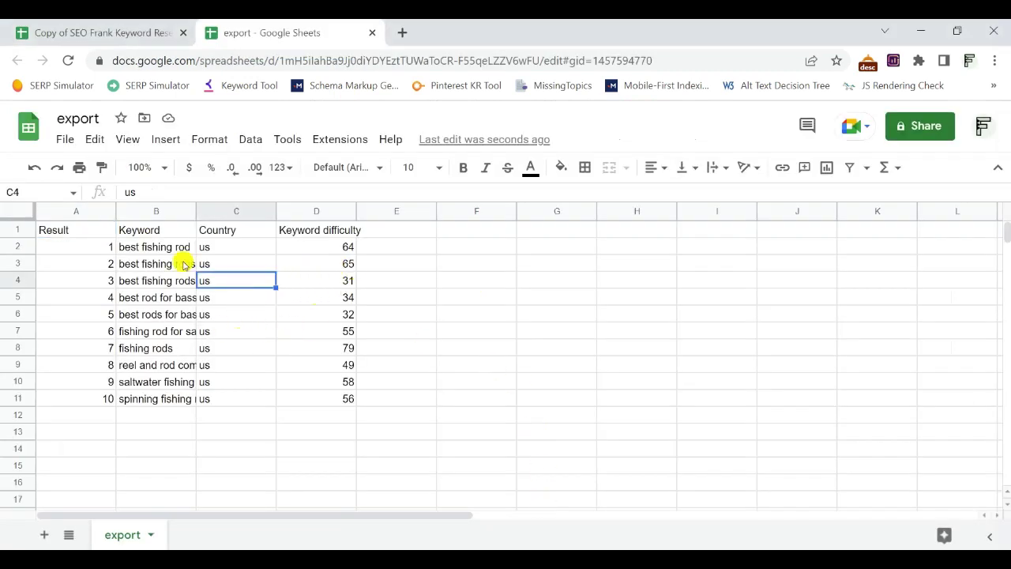
left_click_drag(332, 244, 324, 406)
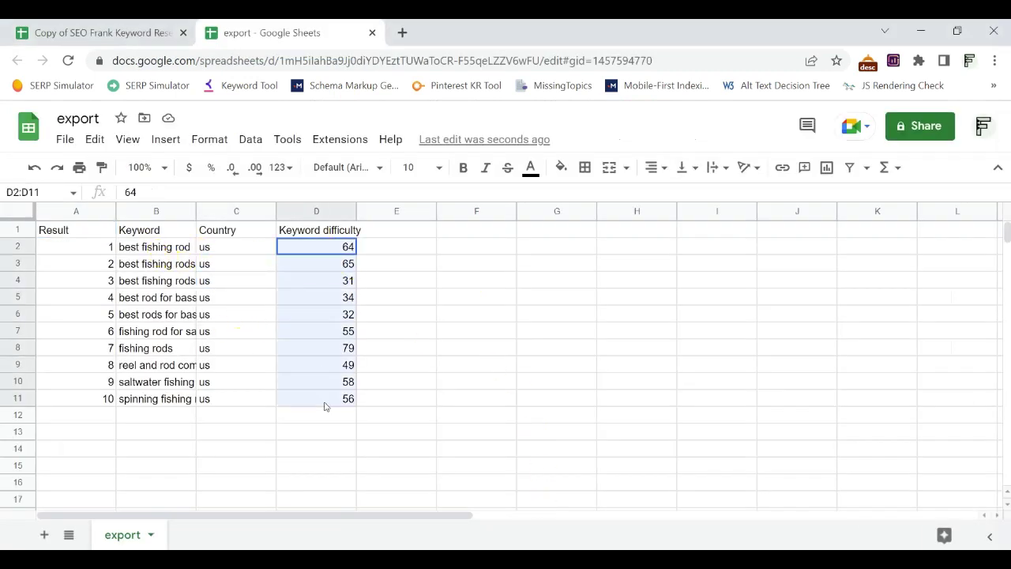
left_click(158, 24)
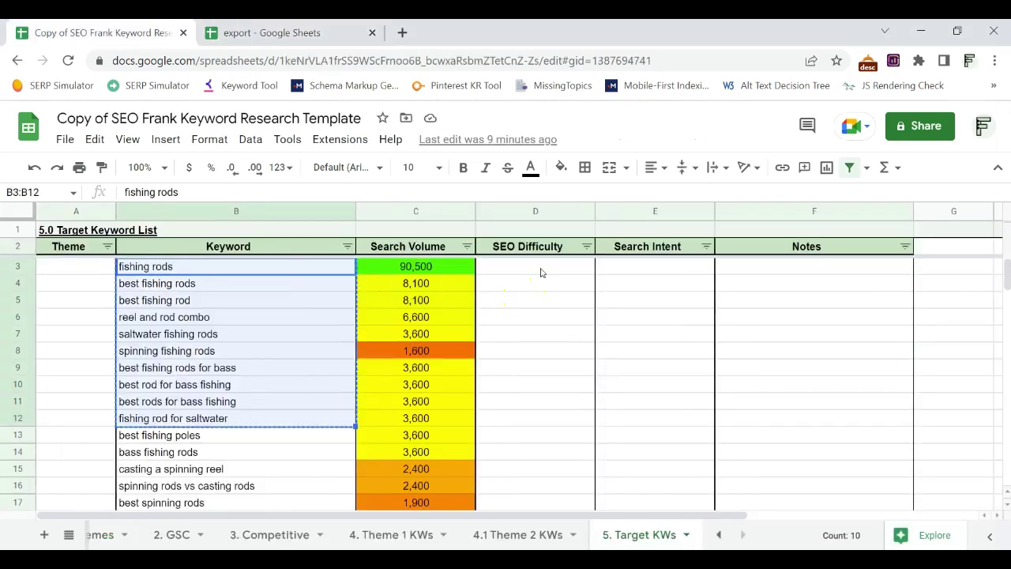
left_click_drag(536, 268, 532, 419)
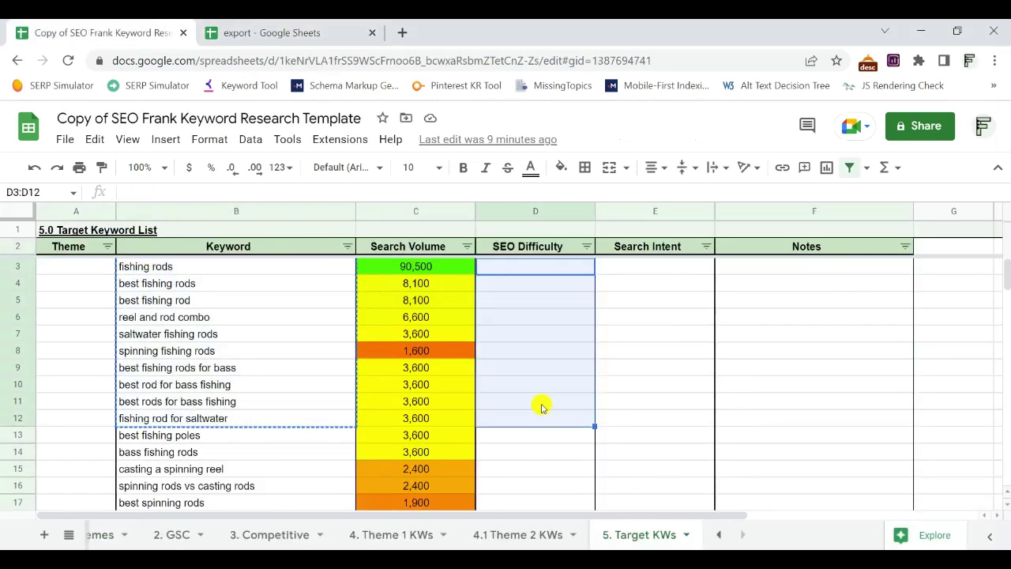
key("ctrl+v")
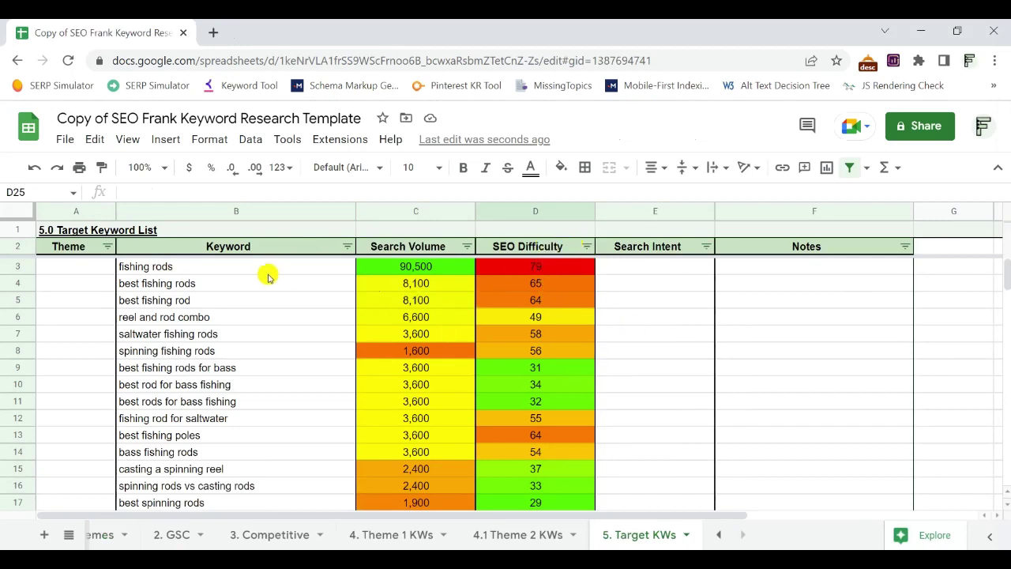
Review the SEO Difficulty values against the search volumes across the whole target keyword list.
scroll(248, 293, "down", 4)
scroll(253, 316, "up", 4)
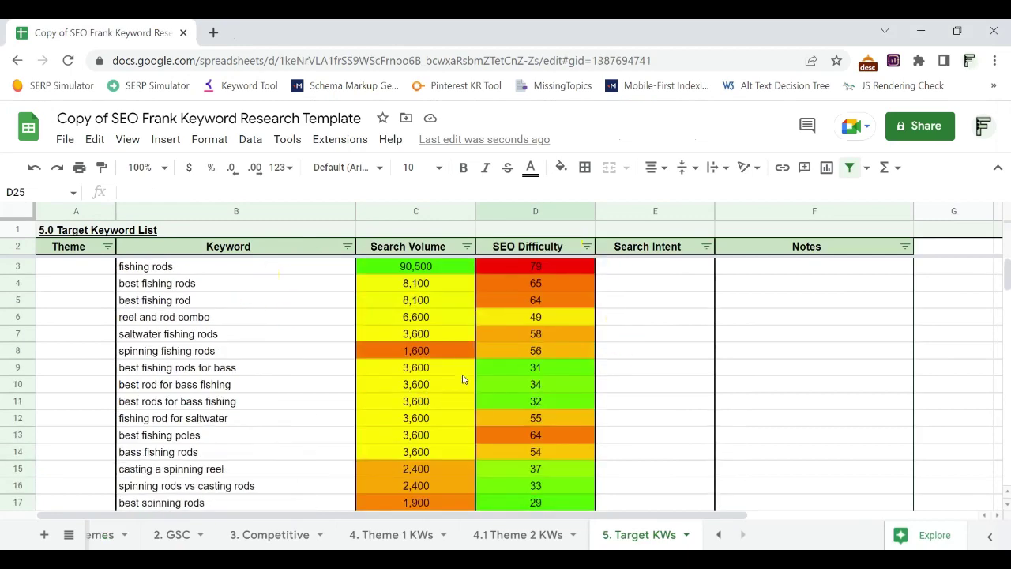
scroll(590, 346, "down", 4)
scroll(553, 316, "up", 4)
scroll(516, 343, "down", 6)
scroll(474, 332, "up", 6)
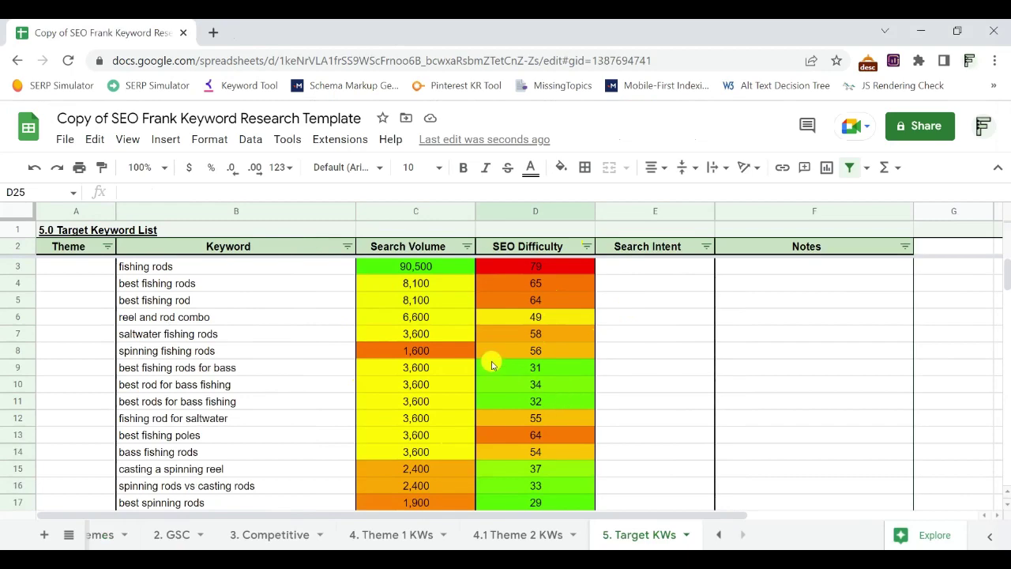
Review the PAA questions in rows 23 to 28 with their notes, and select the questions in B23:B28.
scroll(491, 365, "down", 5)
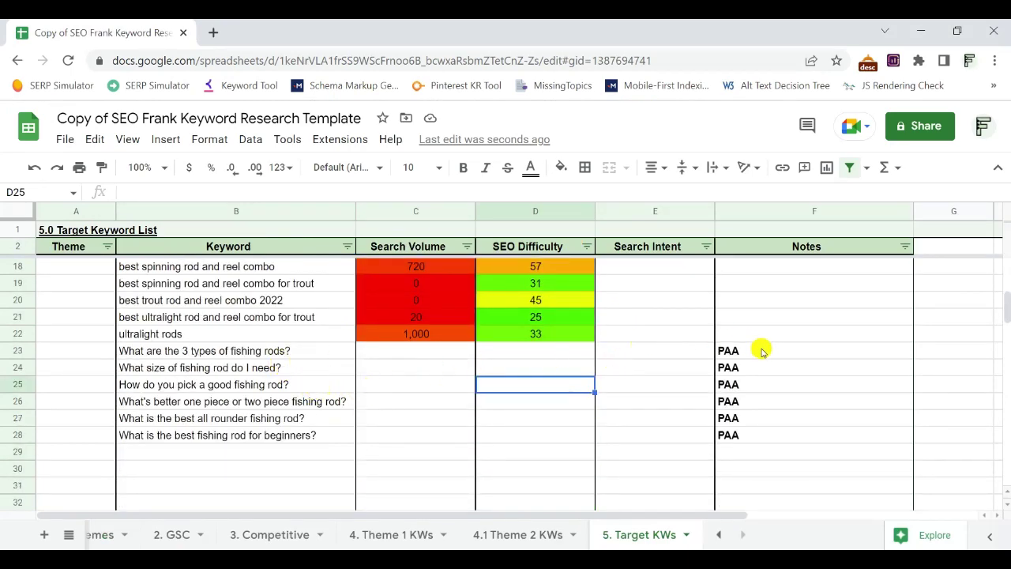
left_click_drag(763, 351, 761, 433)
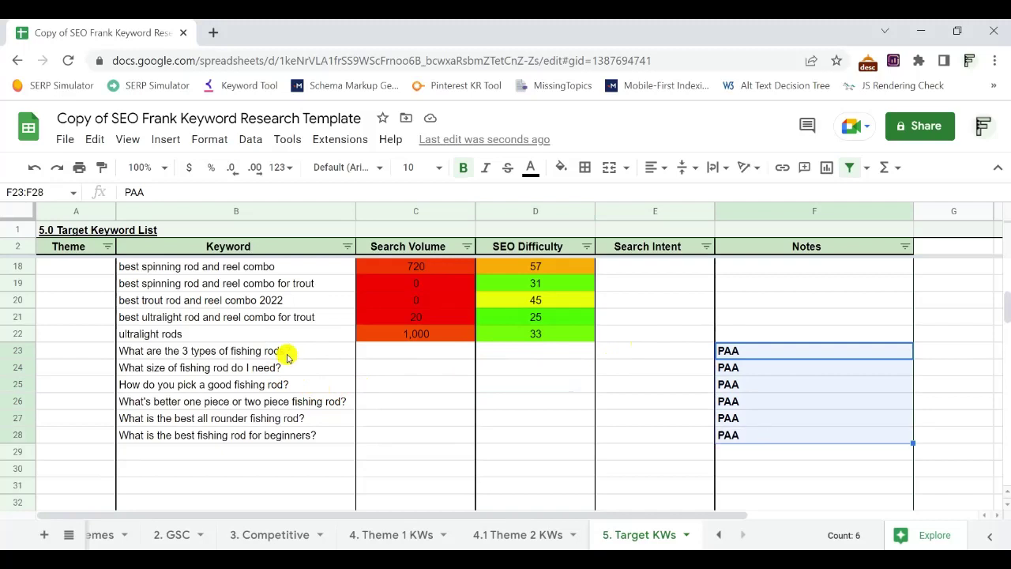
left_click_drag(287, 357, 738, 436)
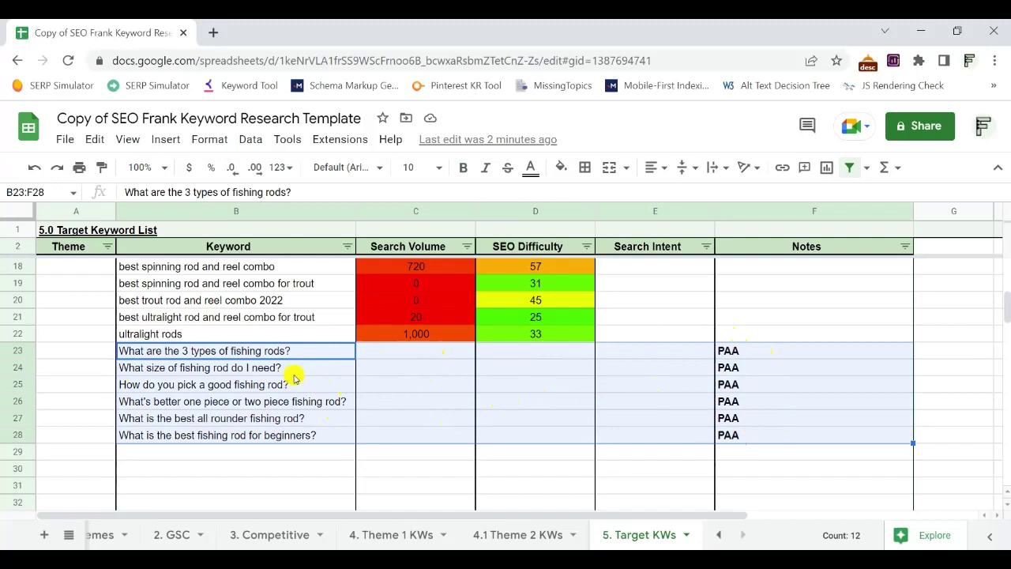
left_click_drag(294, 352, 301, 437)
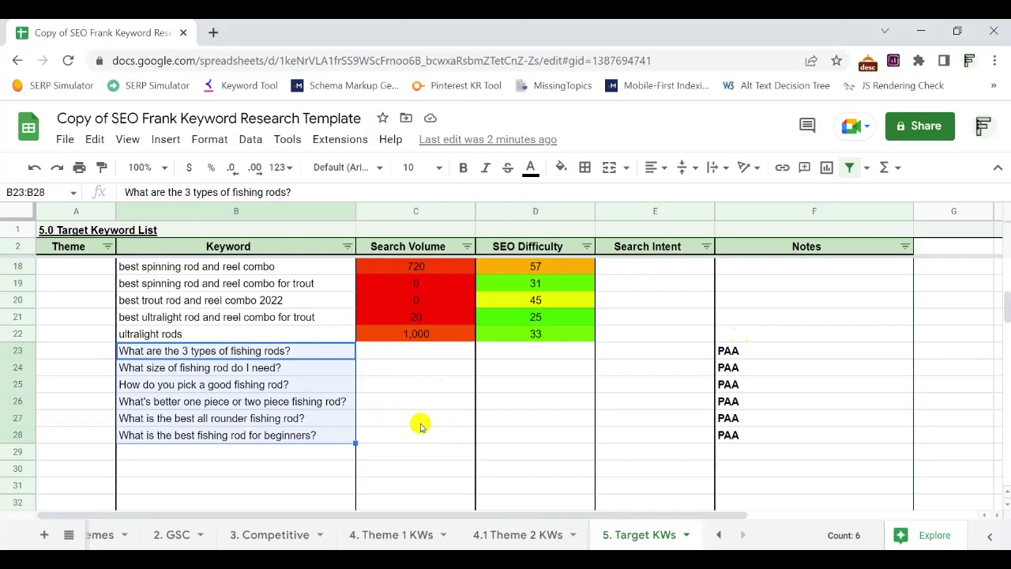
Look through the PAA questions in B23:B28, checking the ones in B23 and B24 individually.
left_click_drag(301, 353, 299, 440)
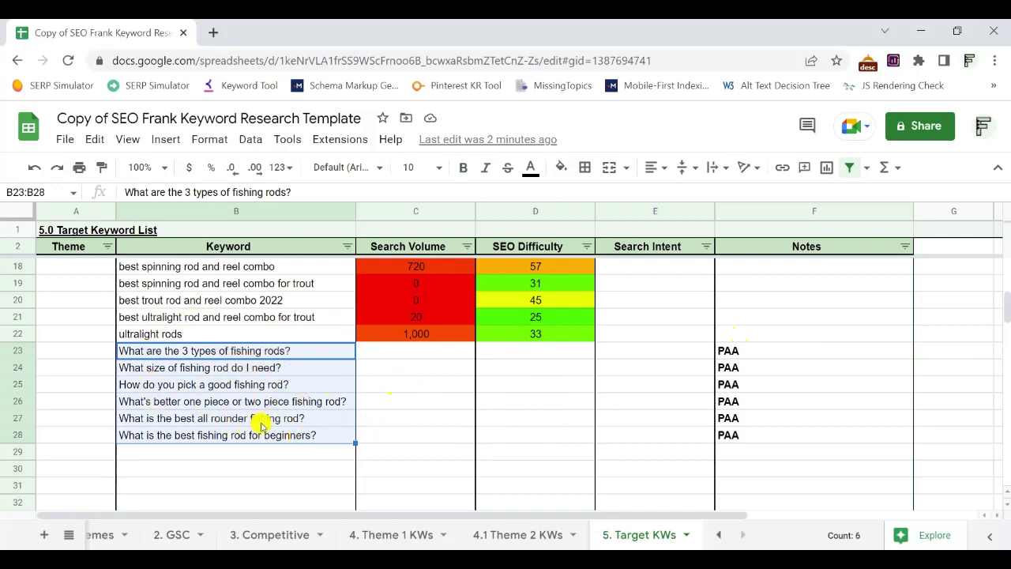
left_click(213, 354)
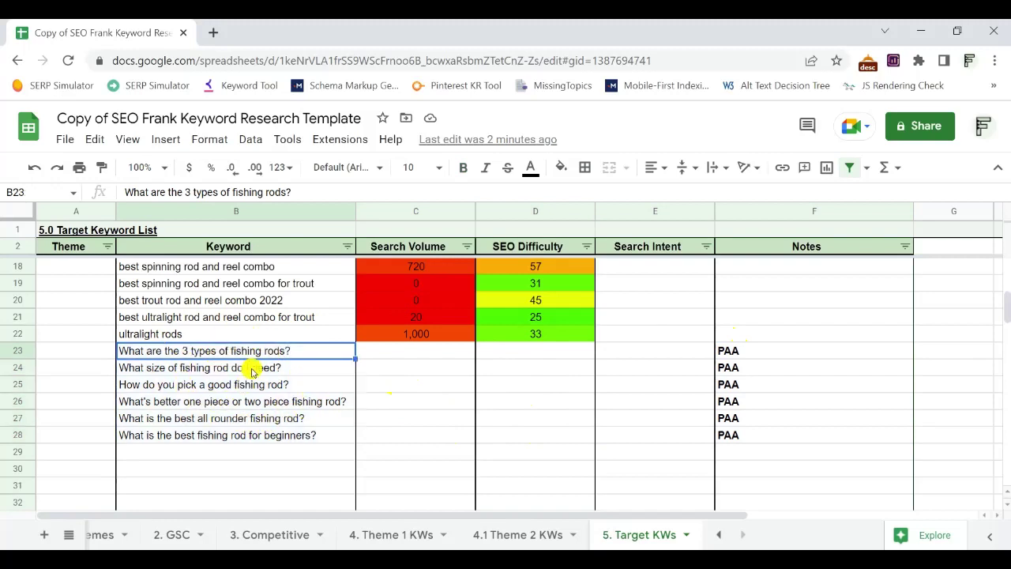
key("Down")
key("Down")
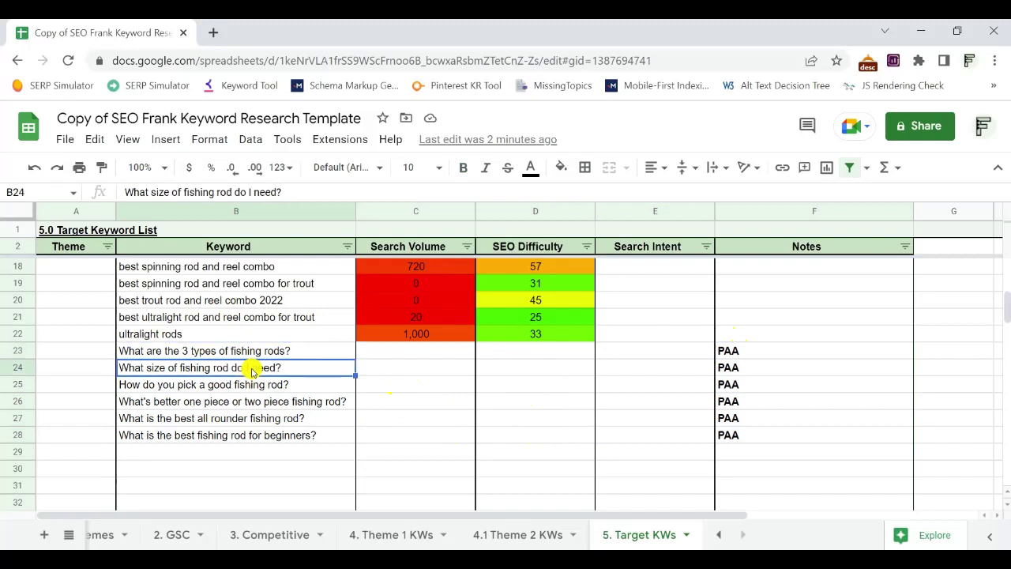
key("Up")
key("Up")
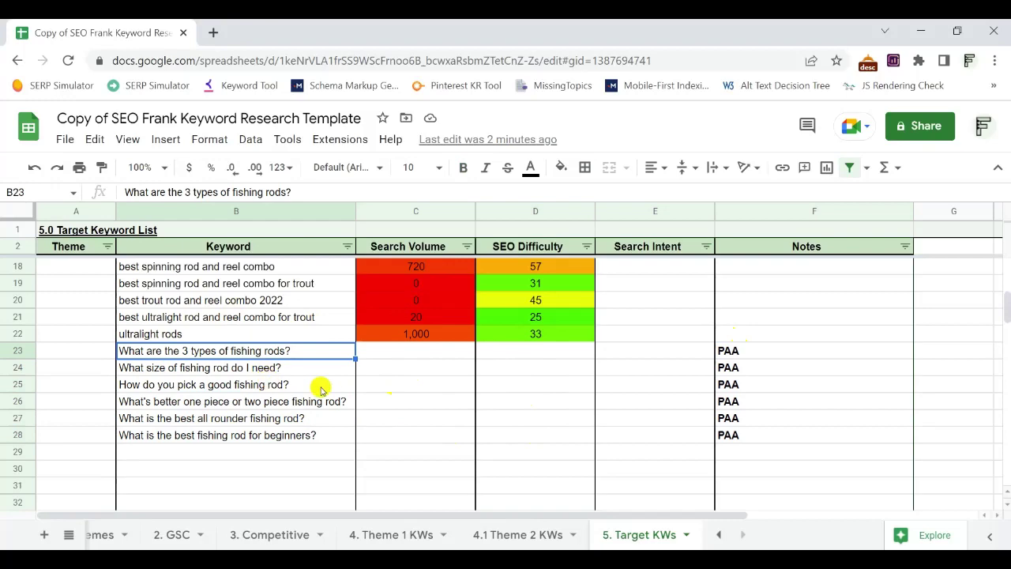
Sort the keyword range B3:D22 by the Search Volume column C in Z → A order, leaving out the PAA questions.
scroll(522, 399, "up", 5)
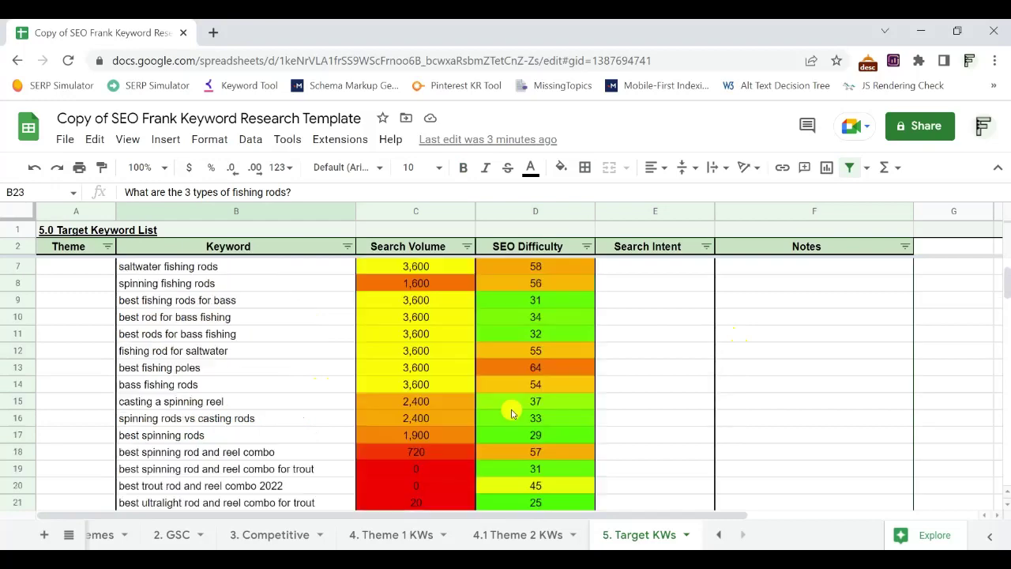
left_click_drag(243, 275, 534, 360)
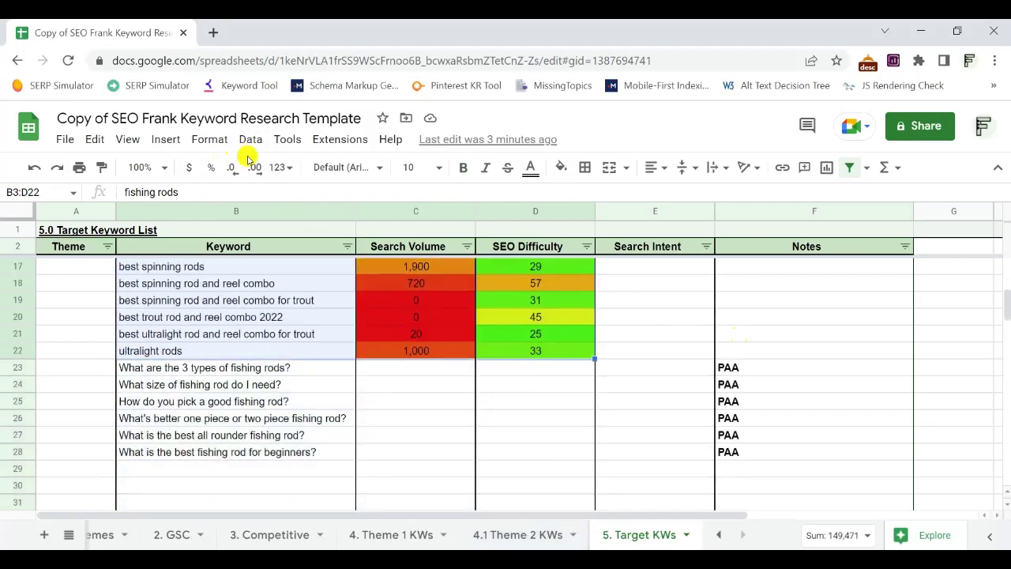
left_click(250, 140)
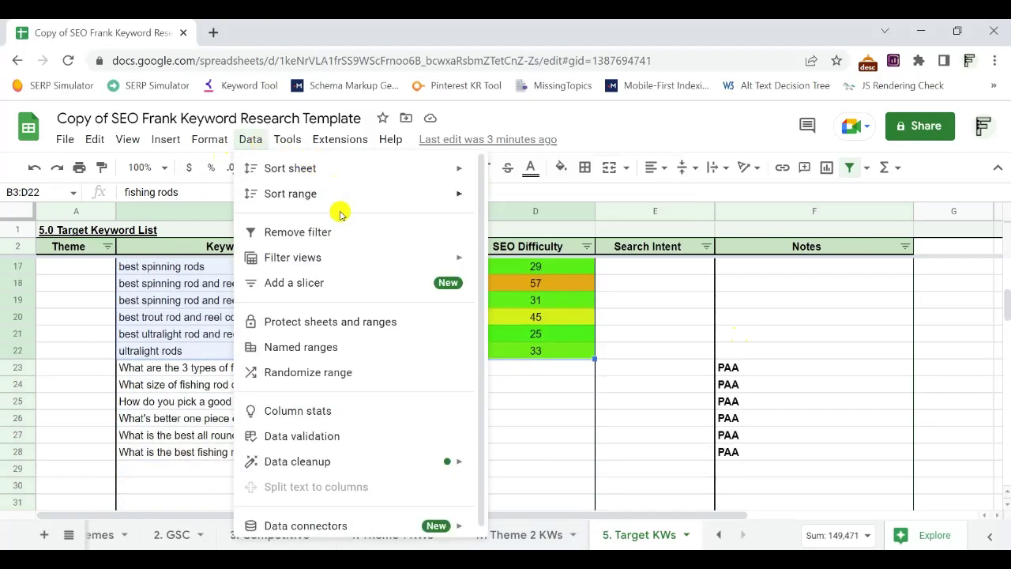
mouse_move(366, 202)
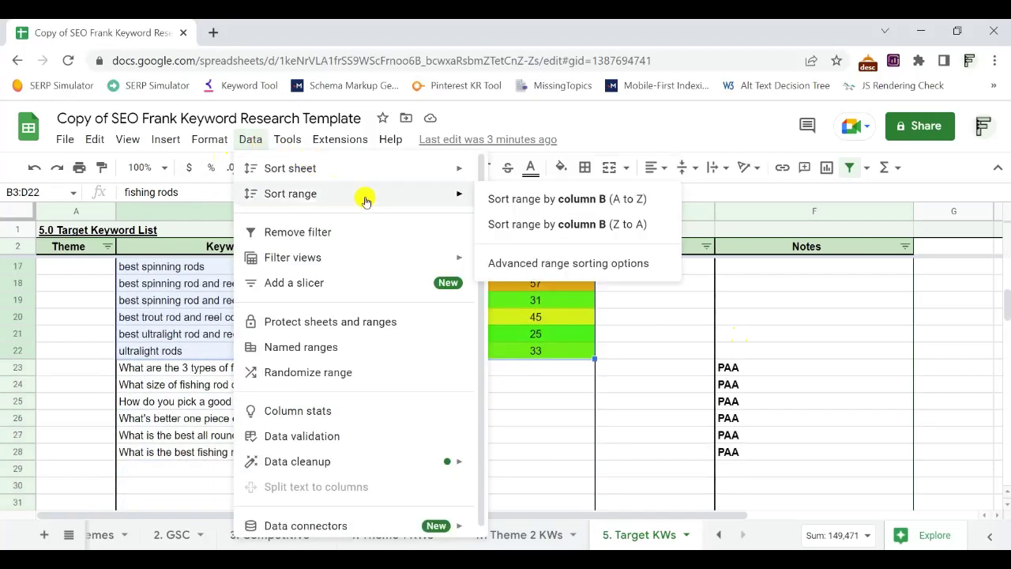
left_click(539, 264)
left_click(401, 313)
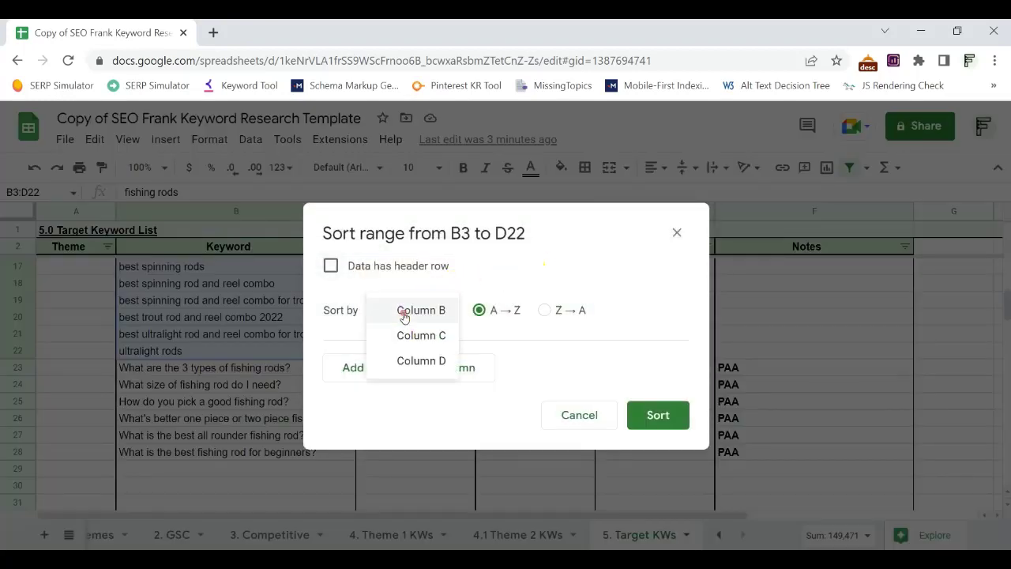
left_click(414, 337)
left_click(545, 310)
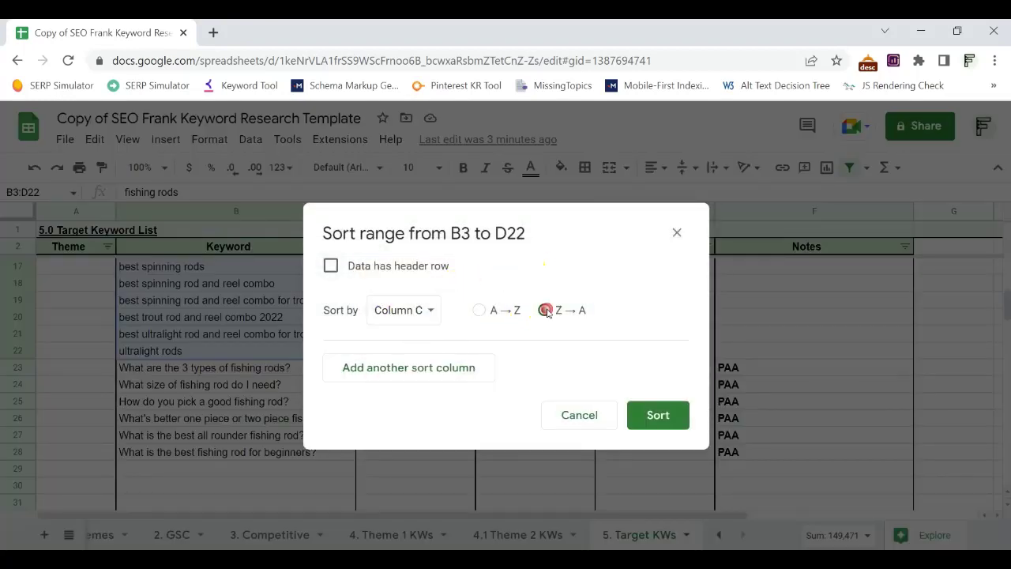
left_click(658, 414)
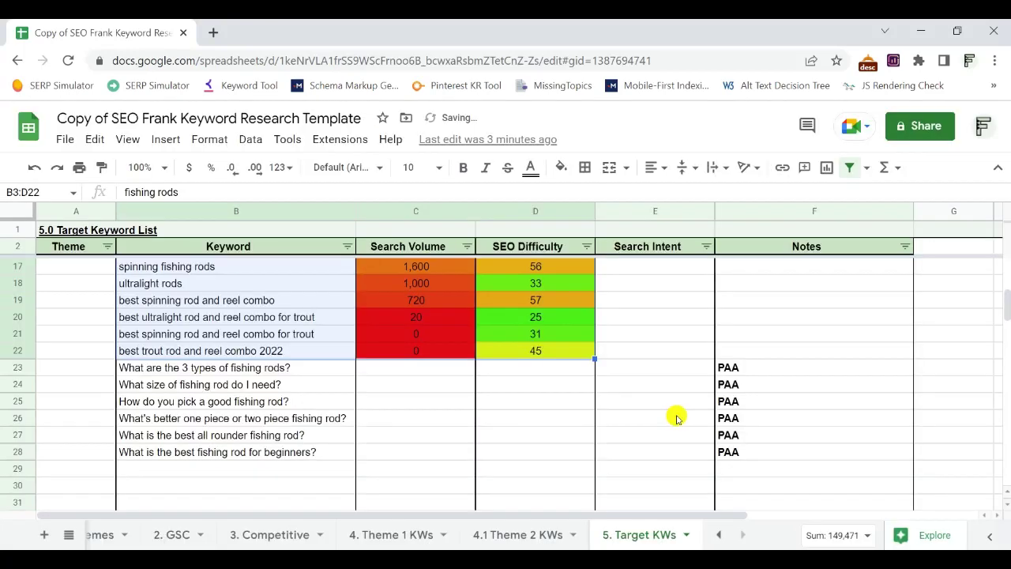
Review the sorted target keyword list from row 3 to row 28, weighing search volume against SEO difficulty.
scroll(614, 397, "up", 5)
left_click(556, 387)
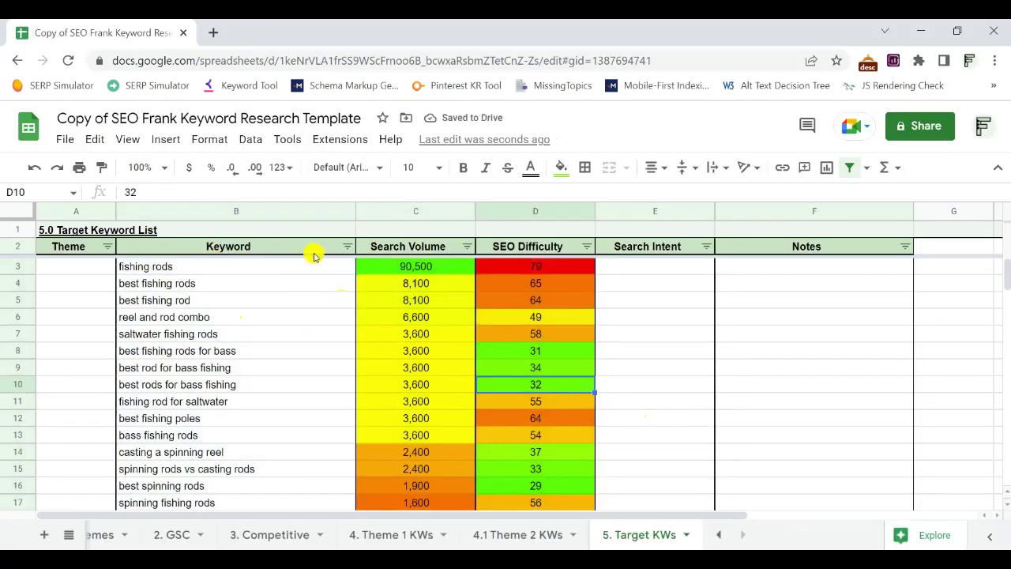
scroll(266, 291, "down", 2)
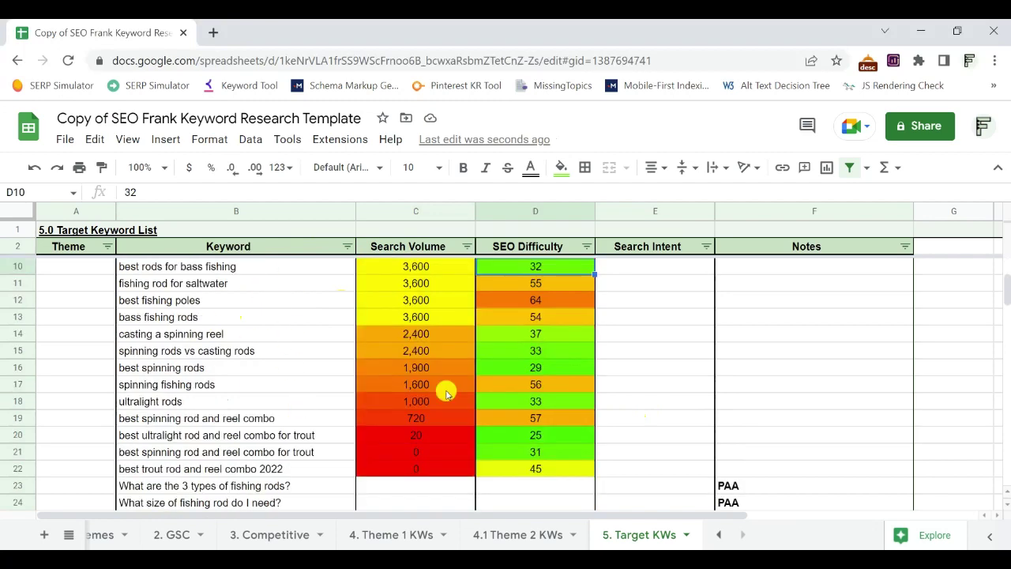
scroll(450, 383, "down", 3)
scroll(441, 383, "up", 5)
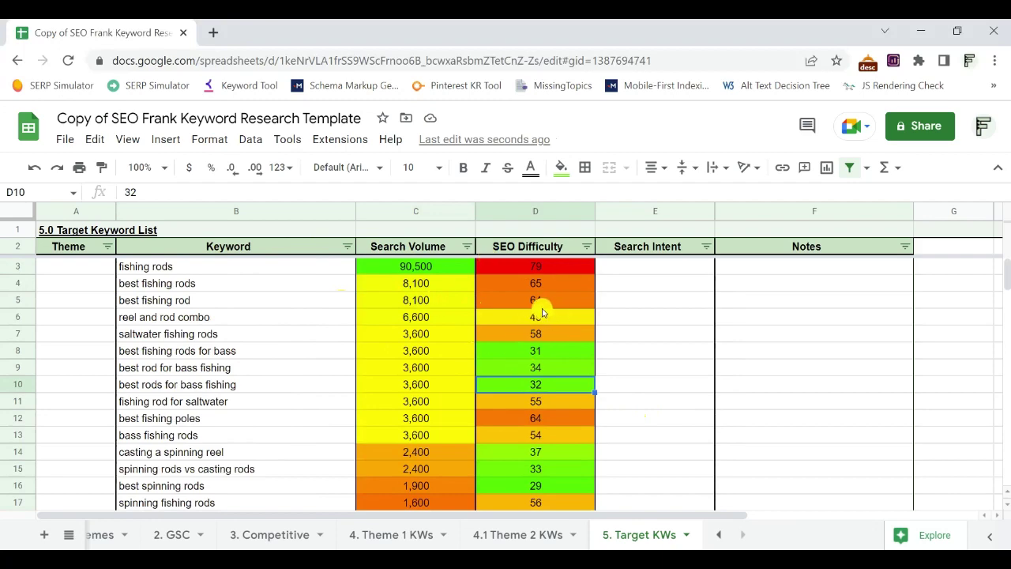
scroll(445, 305, "down", 3)
scroll(467, 316, "up", 2)
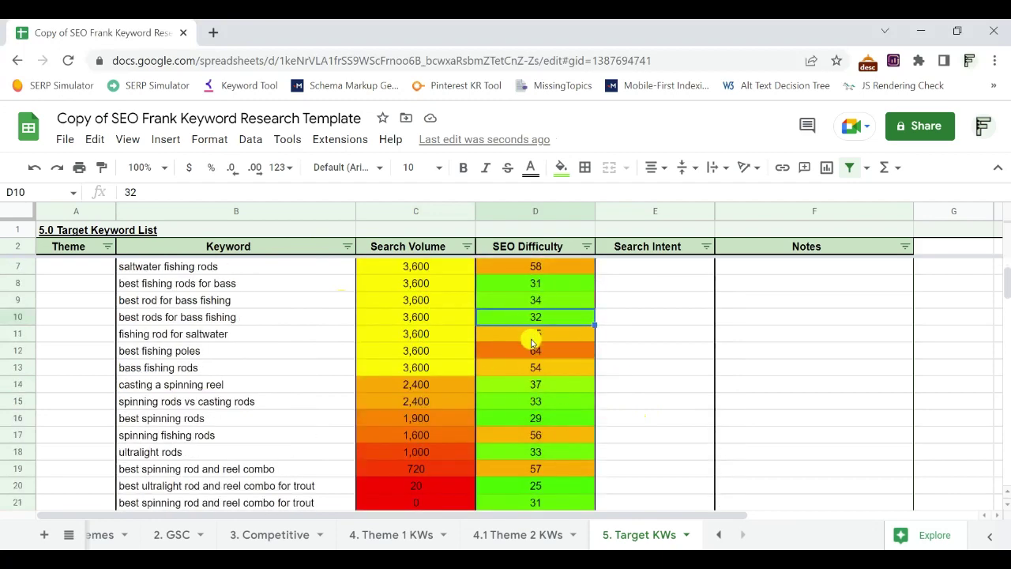
scroll(531, 341, "up", 1)
scroll(501, 348, "down", 2)
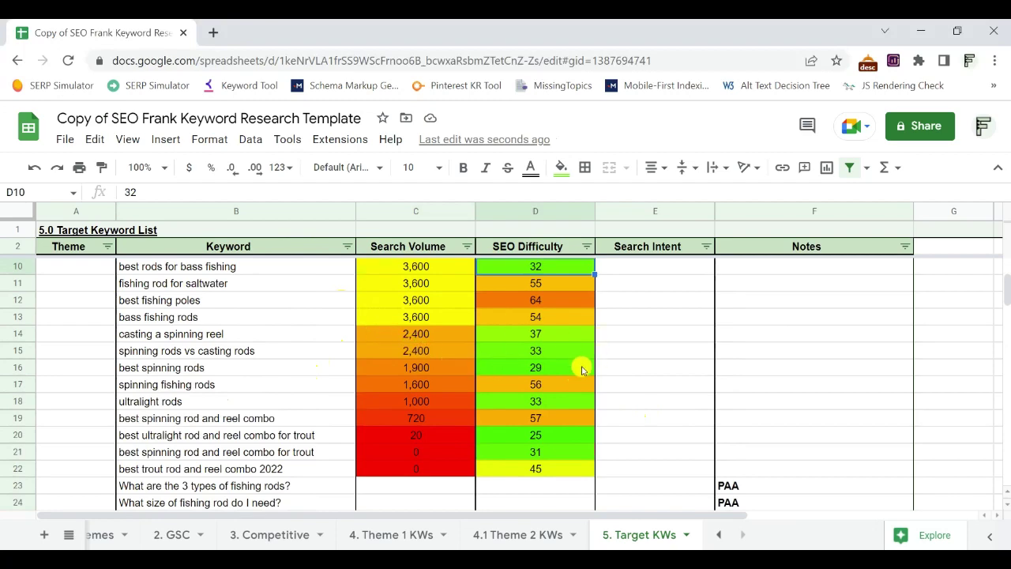
scroll(343, 300, "up", 3)
scroll(474, 334, "down", 5)
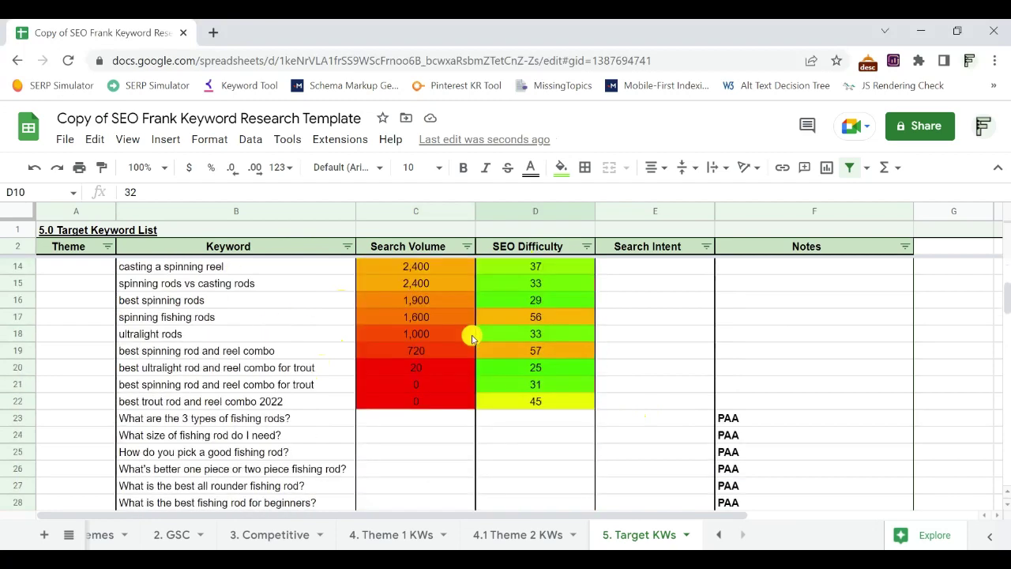
scroll(472, 338, "up", 4)
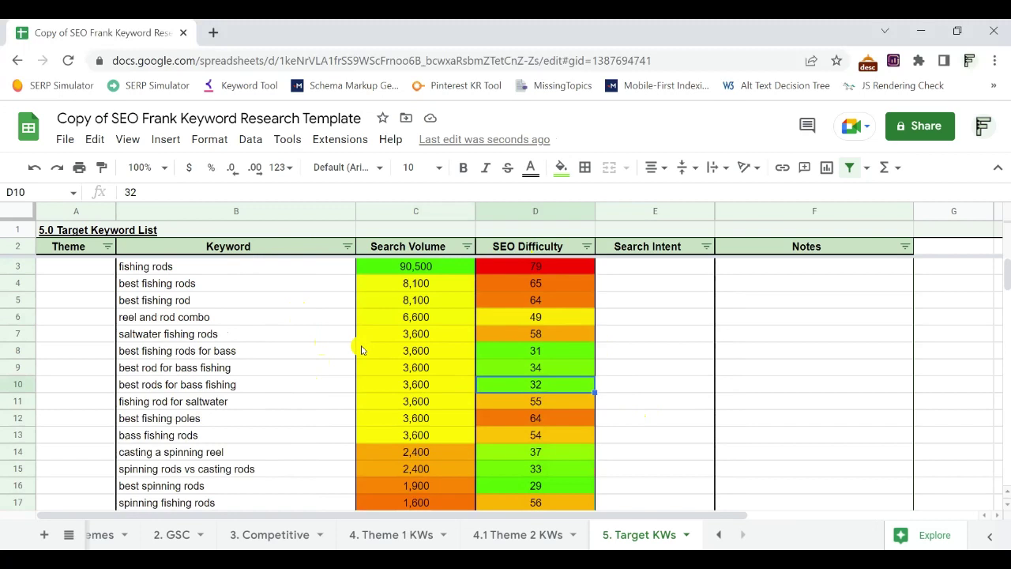
Compare the head keywords in B3:D7 with the bass fishing keywords in rows 8 to 10 by volume and difficulty.
left_click_drag(178, 267, 501, 329)
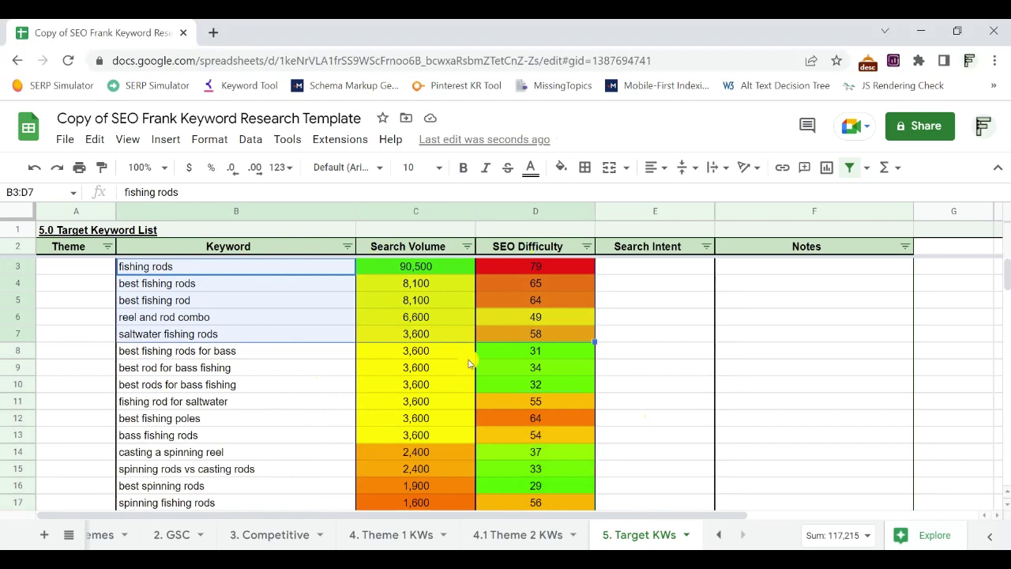
left_click(511, 351)
left_click(521, 374)
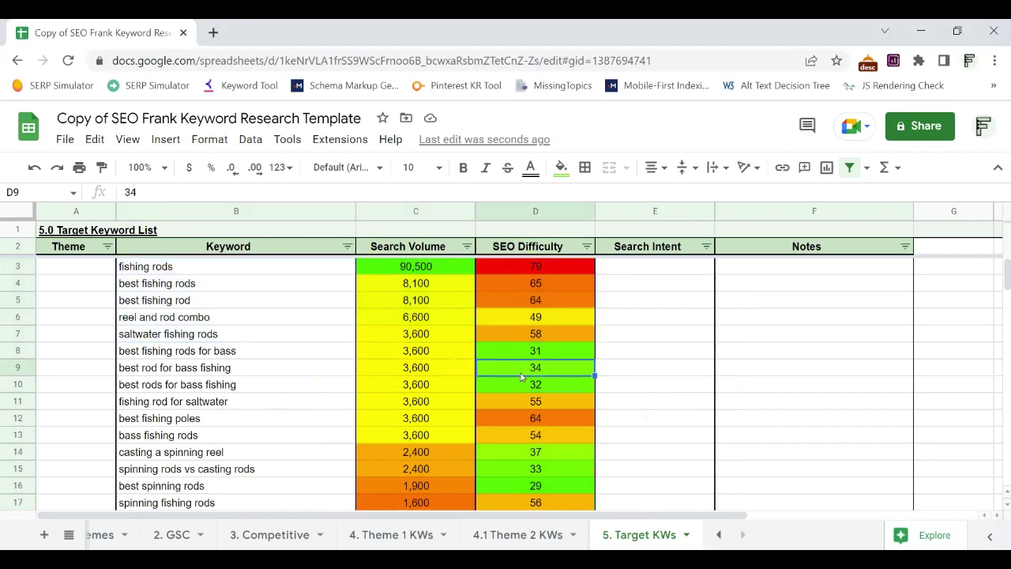
left_click(521, 379)
scroll(575, 462, "down", 1)
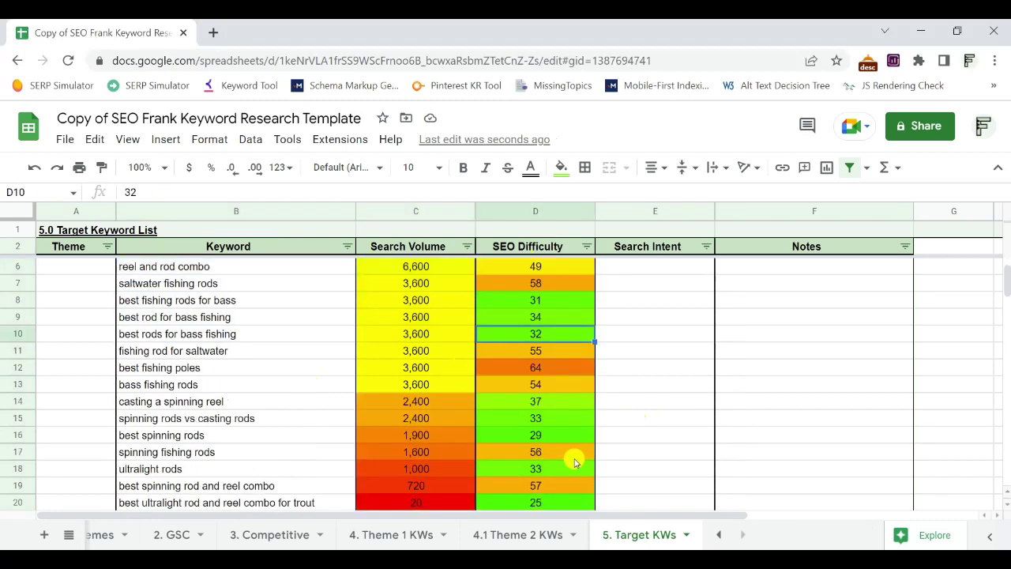
scroll(569, 434, "up", 1)
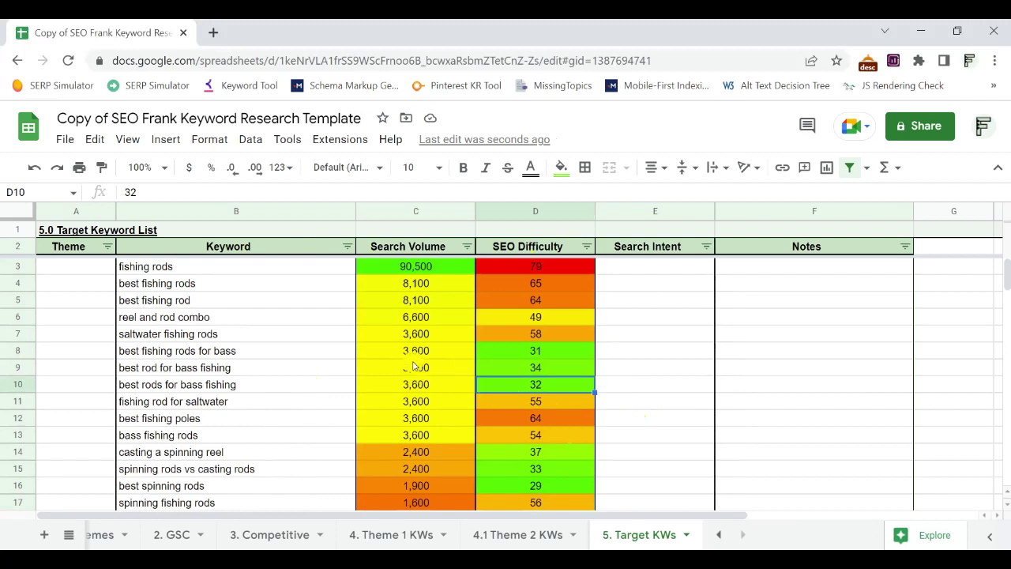
left_click_drag(248, 353, 506, 385)
left_click(269, 354)
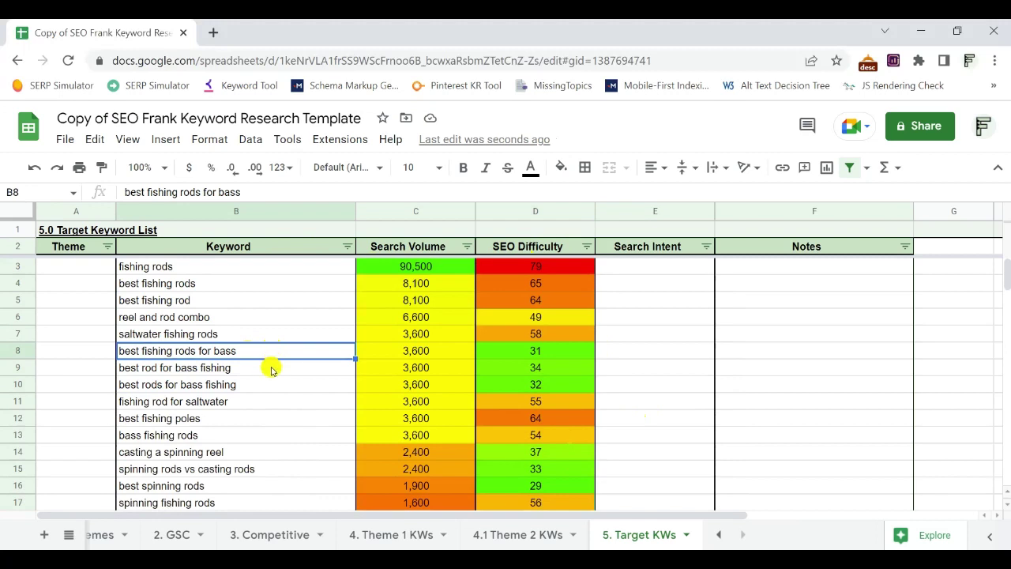
left_click(271, 367)
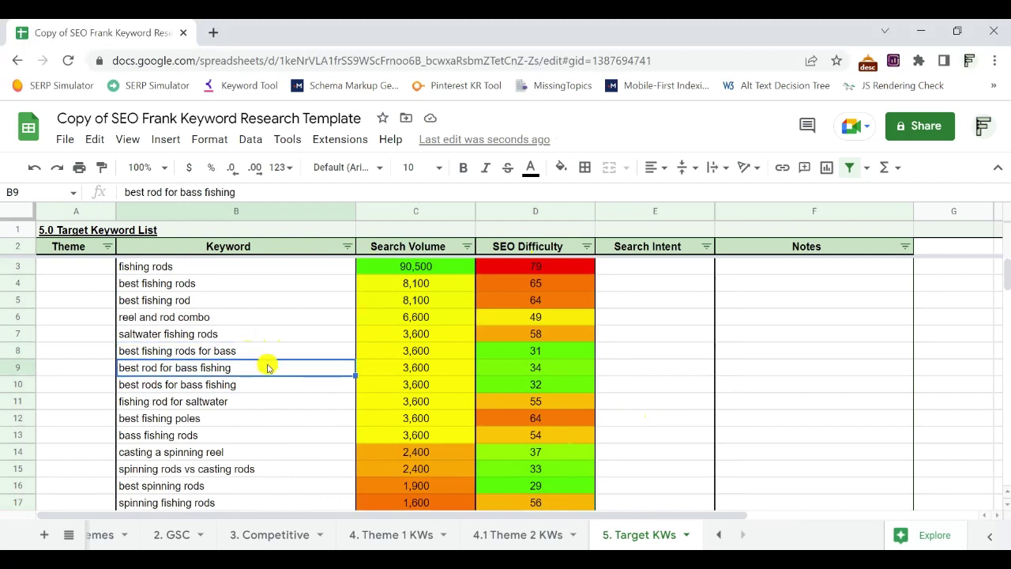
left_click_drag(176, 348, 185, 387)
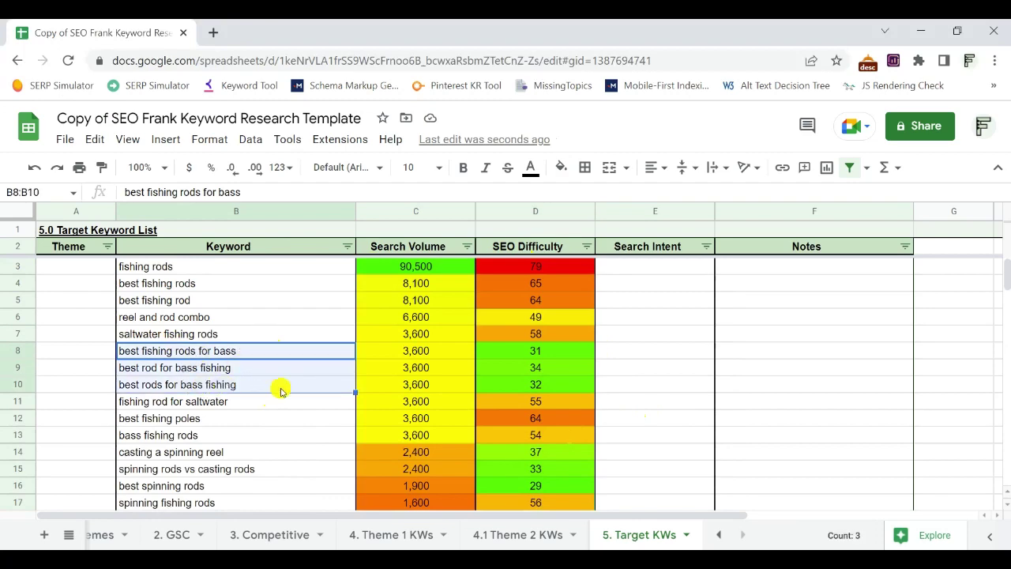
Examine the spinning, ultralight and trout combo keywords in B14:B16, B18 and B20:B21, and check their SEO difficulty against the rest of the list.
scroll(253, 360, "down", 1)
scroll(309, 427, "down", 1)
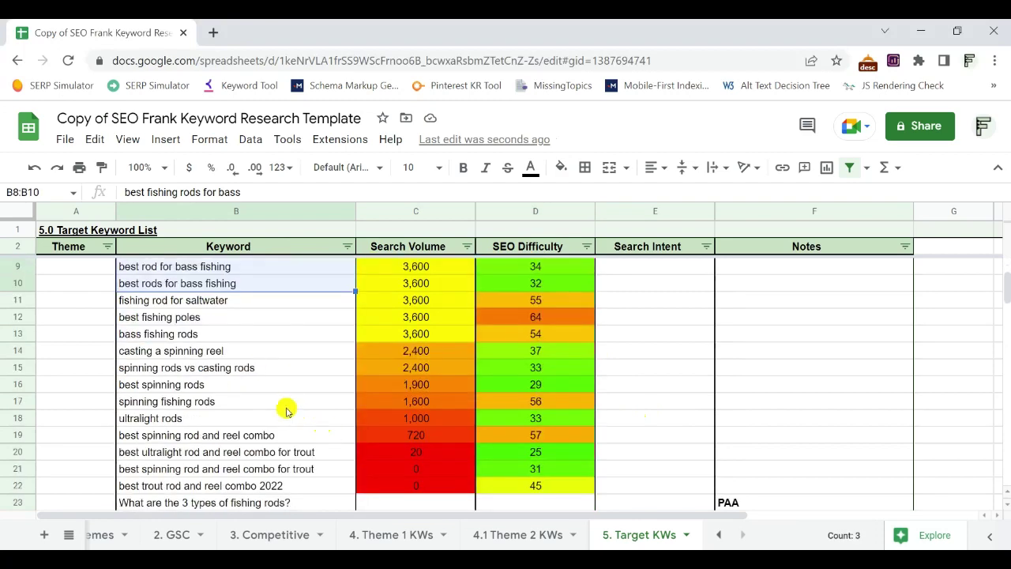
left_click_drag(255, 351, 257, 397)
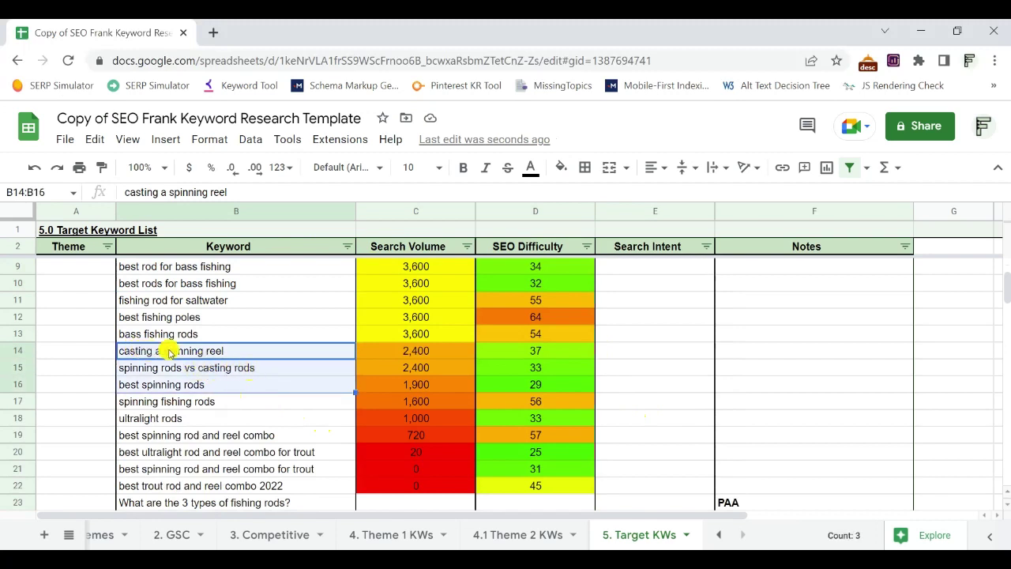
scroll(289, 384, "down", 1)
left_click(240, 371)
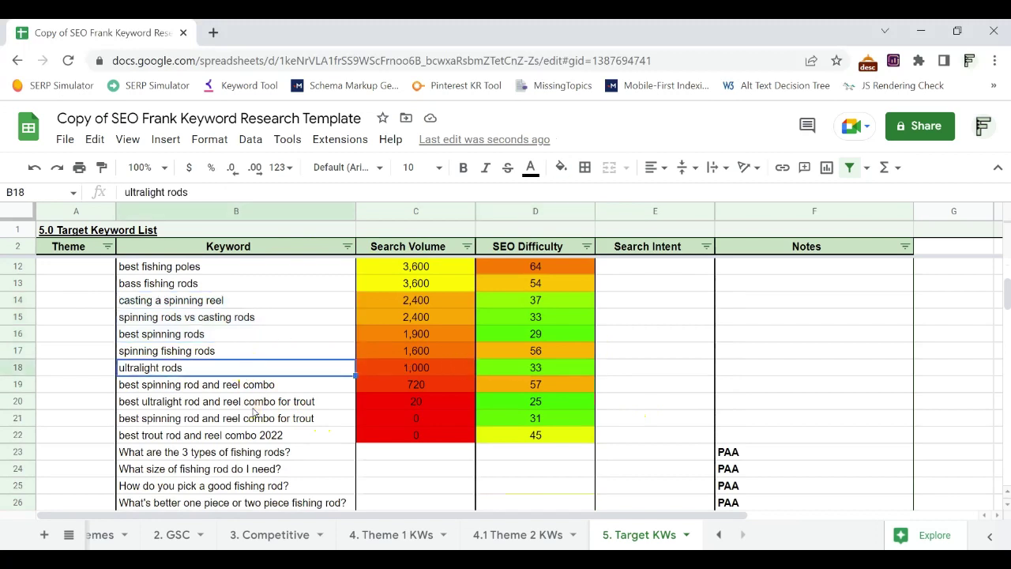
left_click_drag(254, 402, 258, 424)
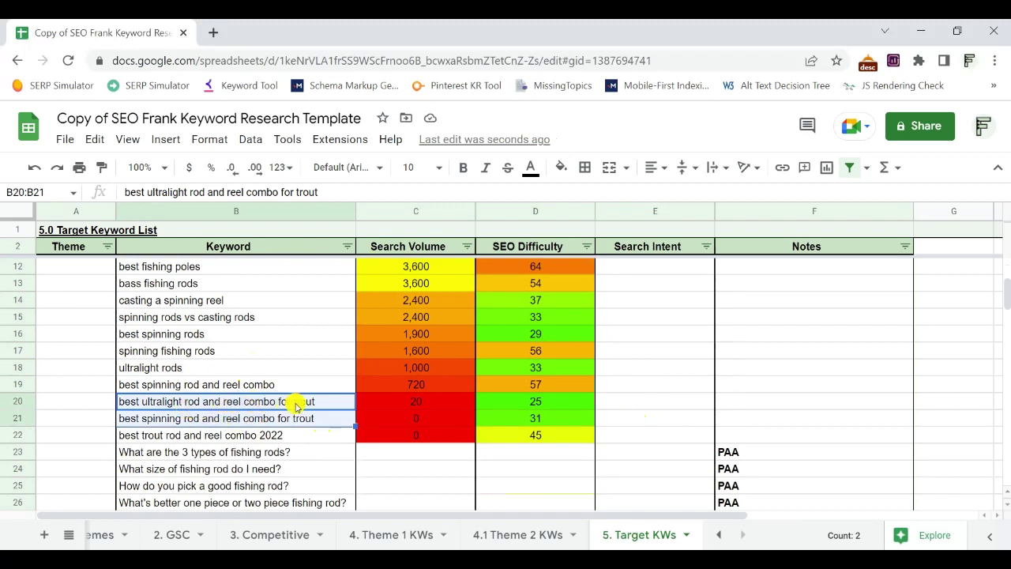
scroll(347, 395, "down", 1)
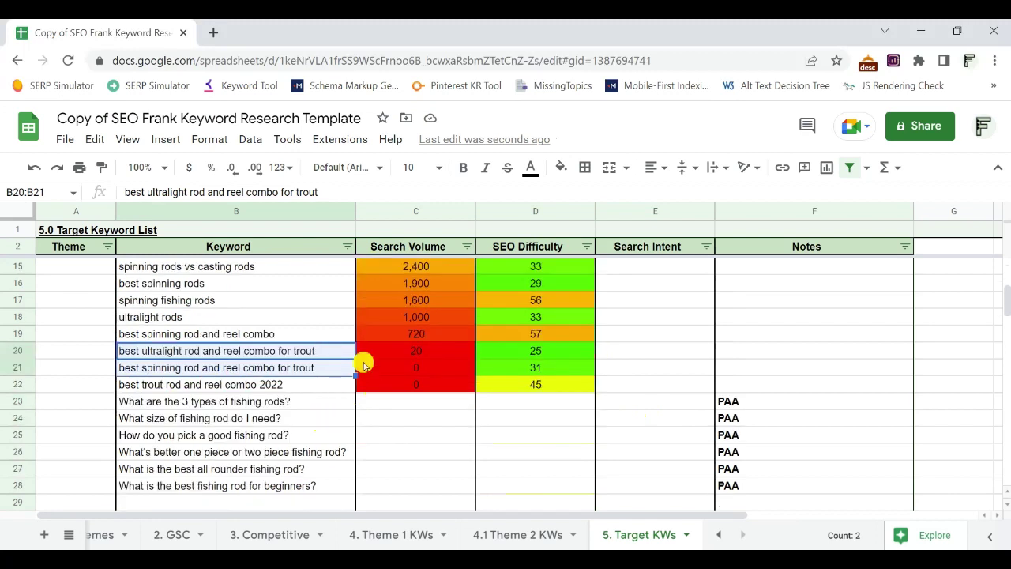
scroll(310, 340, "up", 4)
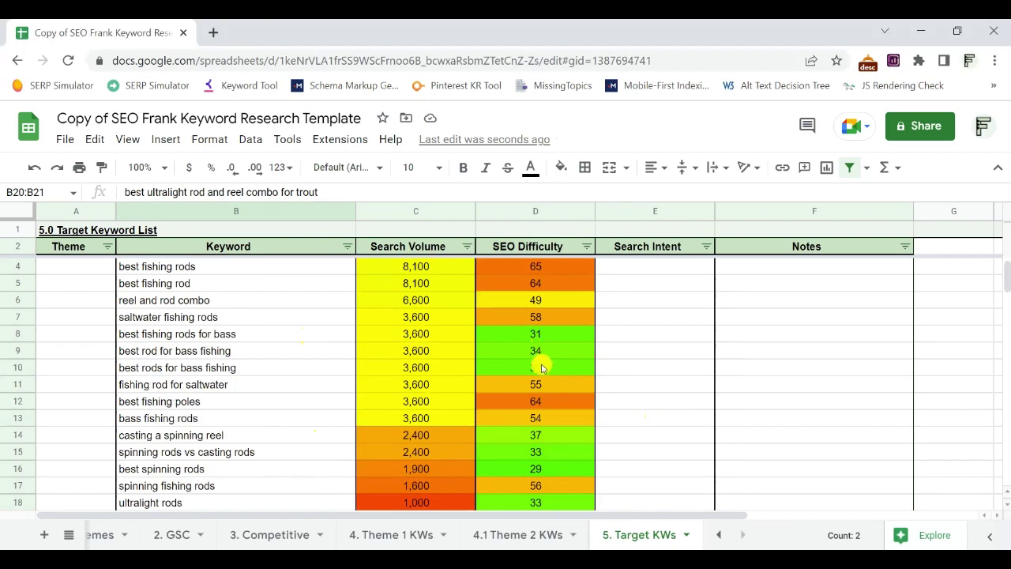
scroll(542, 371, "down", 2)
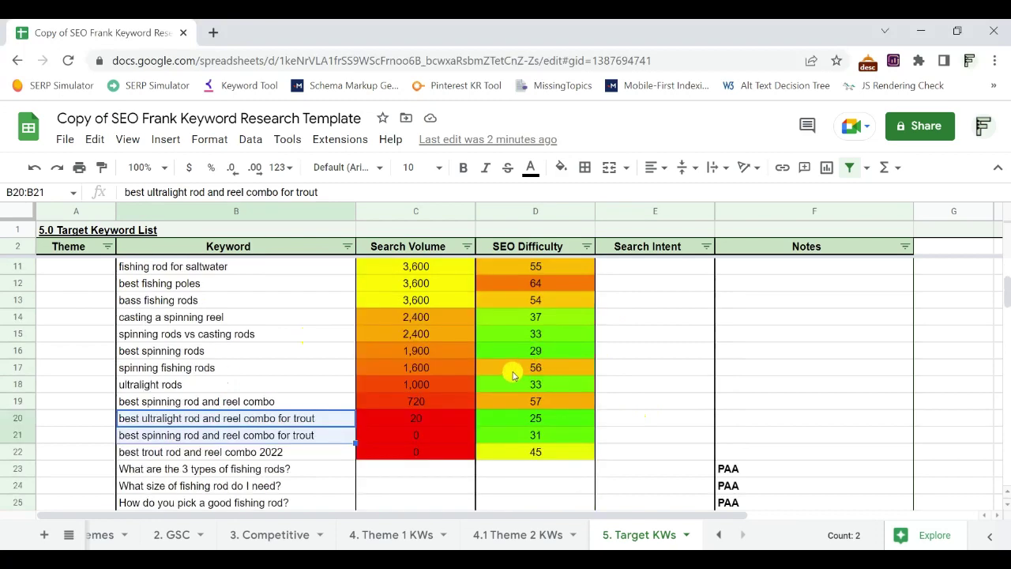
left_click(512, 375)
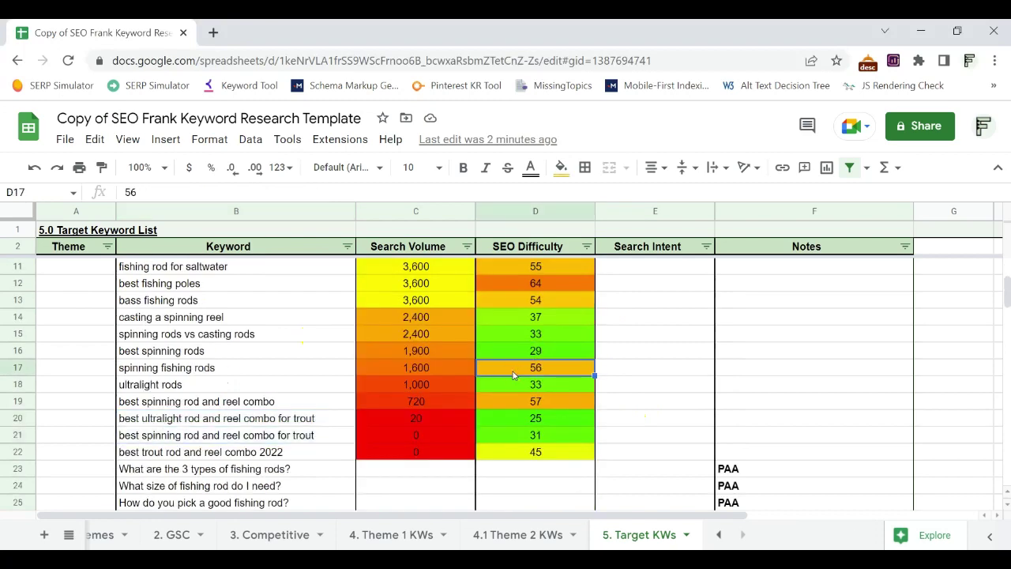
scroll(521, 364, "up", 3)
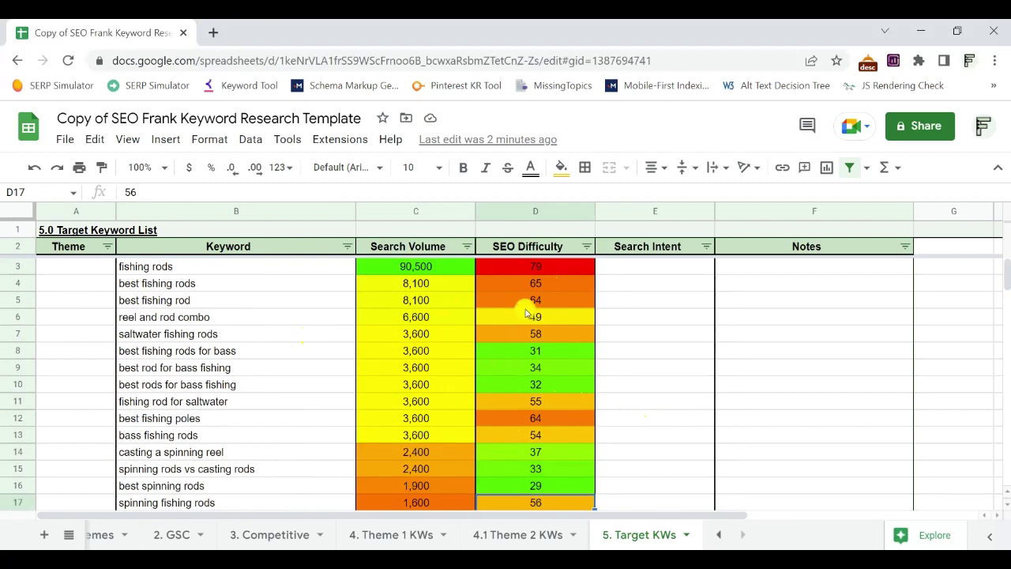
scroll(523, 341, "down", 1)
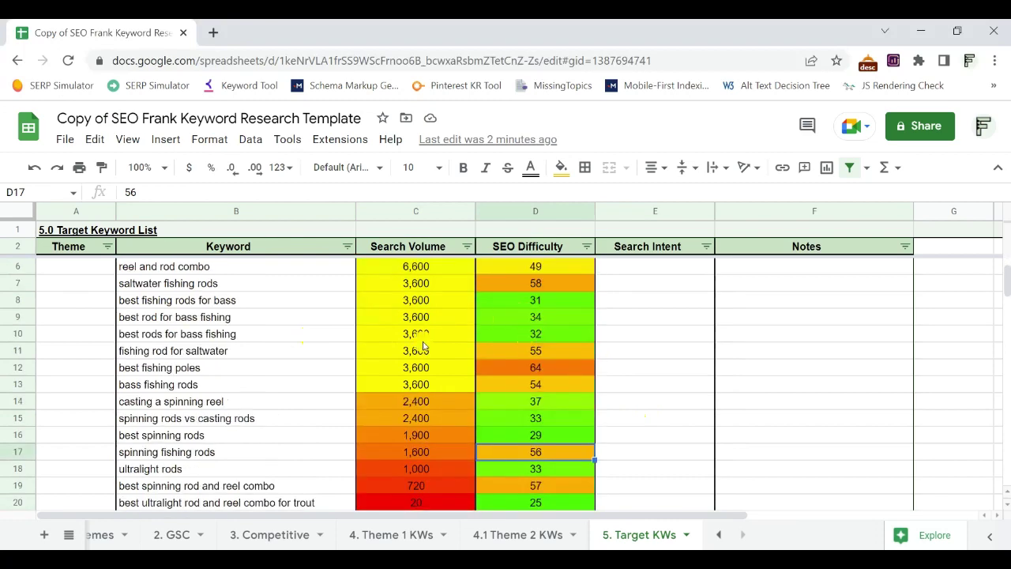
Compare the bass fishing keywords in B8:D10 with the lower-volume spinning, ultralight and trout keywords down to row 22.
scroll(499, 345, "down", 1)
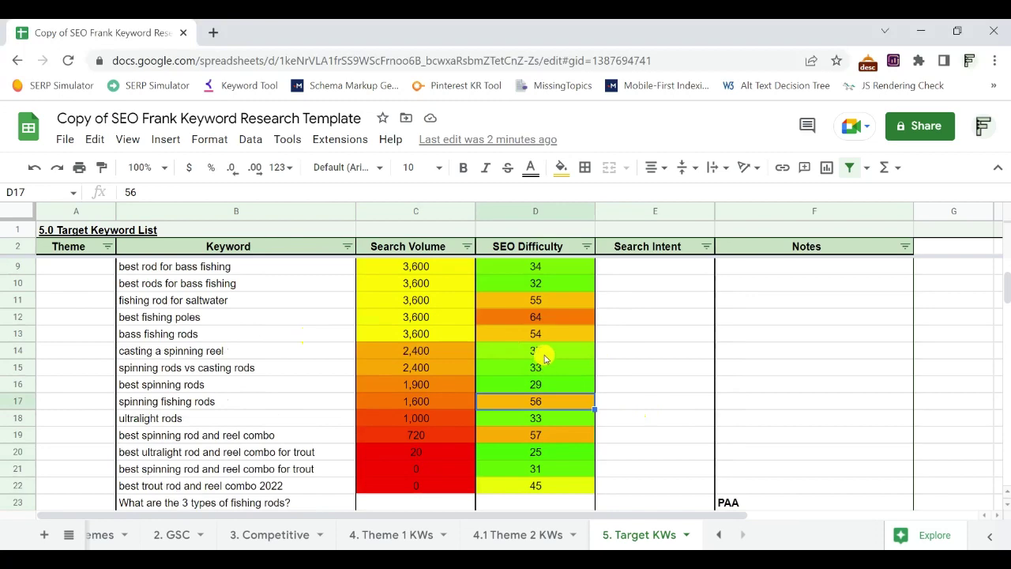
scroll(458, 368, "down", 1)
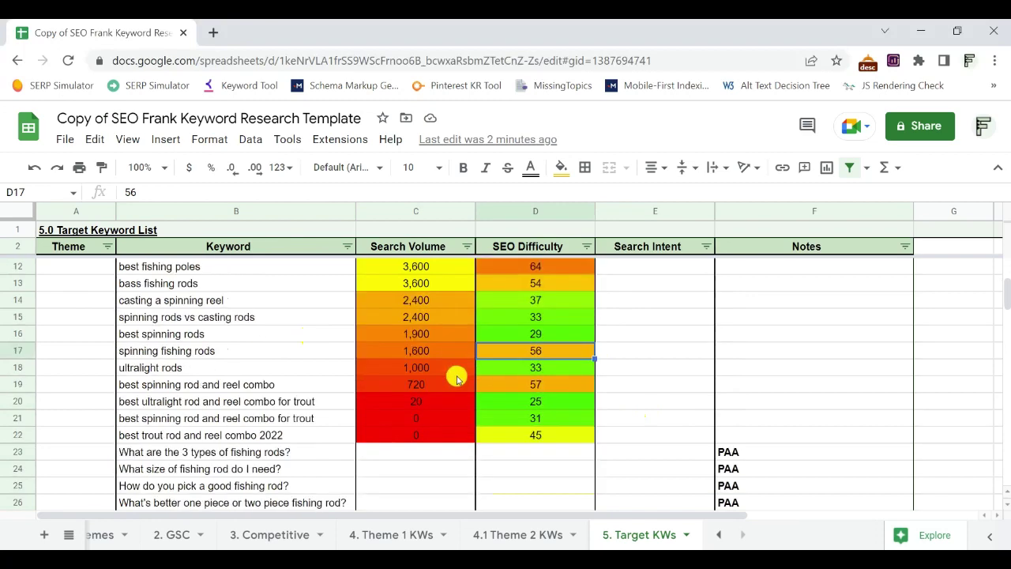
scroll(457, 378, "up", 2)
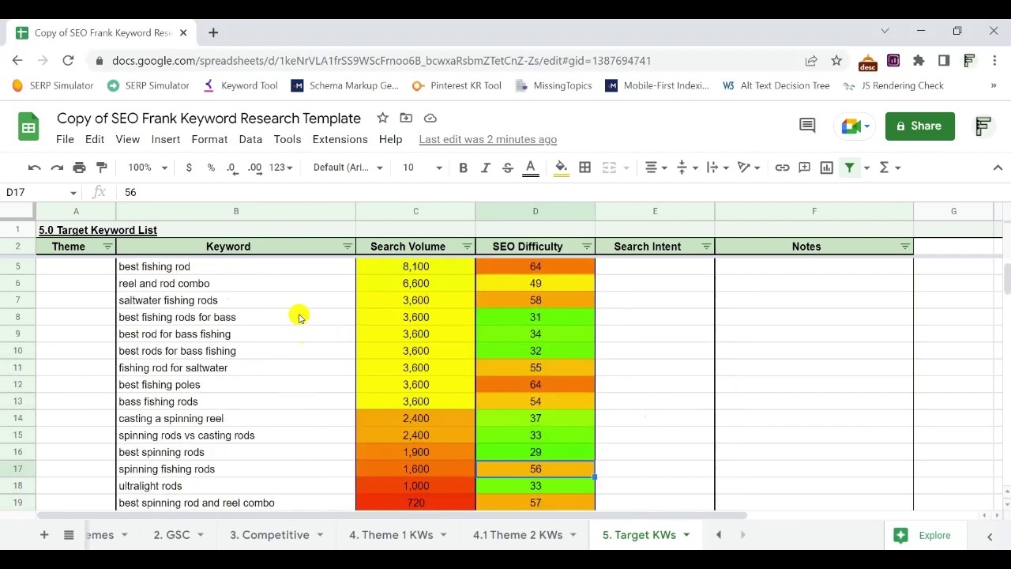
left_click_drag(299, 317, 536, 360)
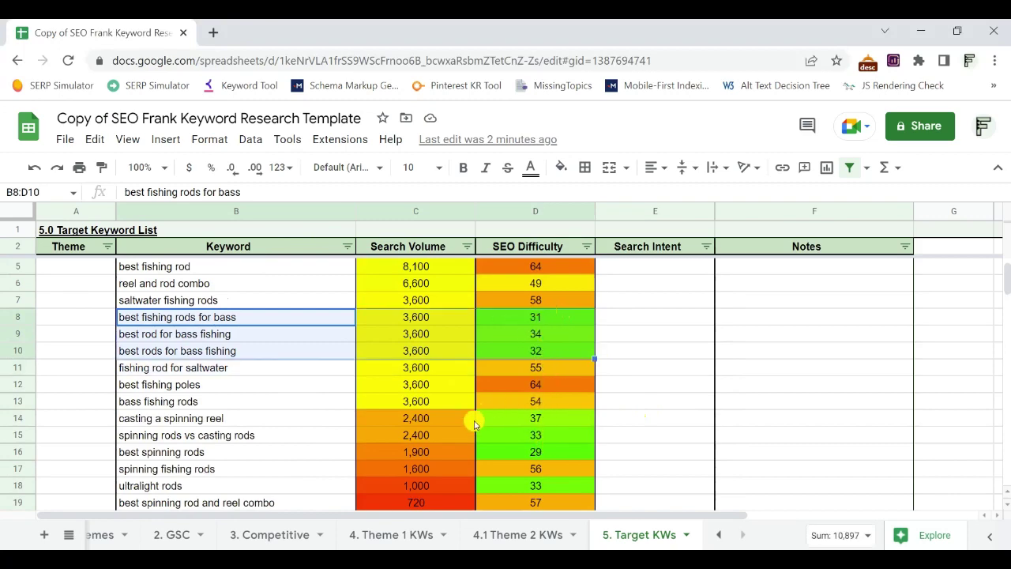
scroll(427, 332, "down", 3)
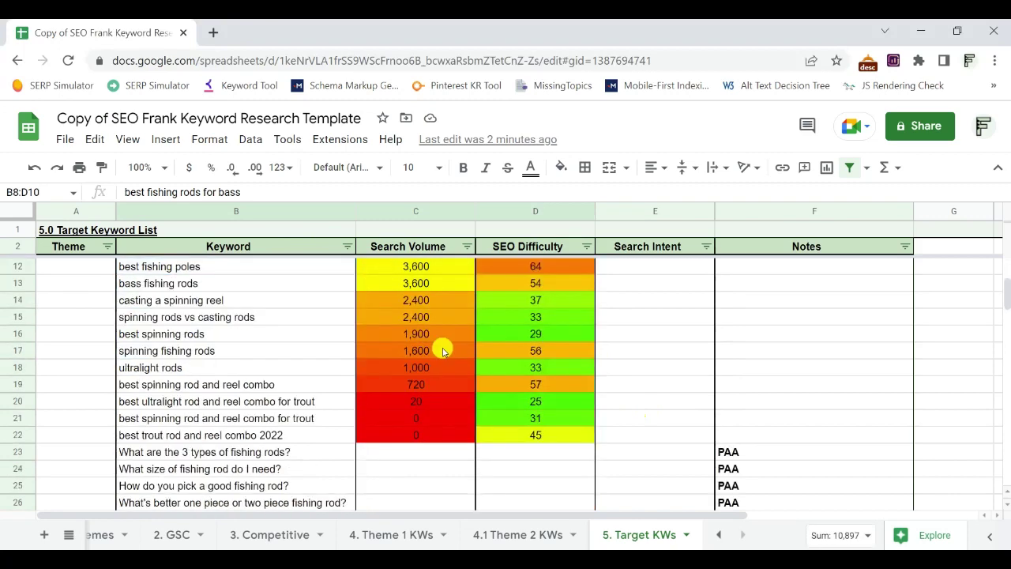
scroll(463, 379, "up", 4)
left_click(453, 339)
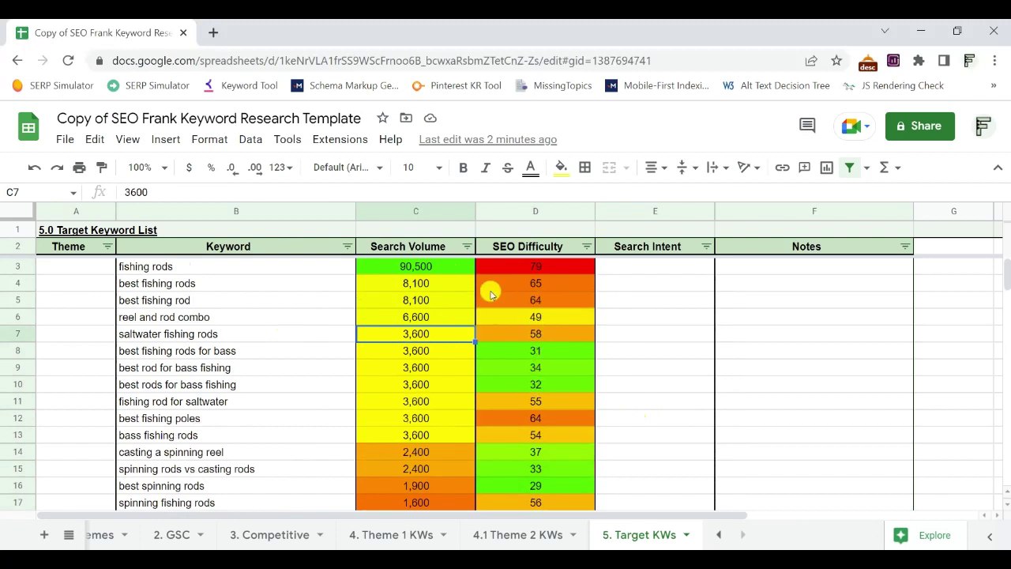
scroll(514, 379, "down", 1)
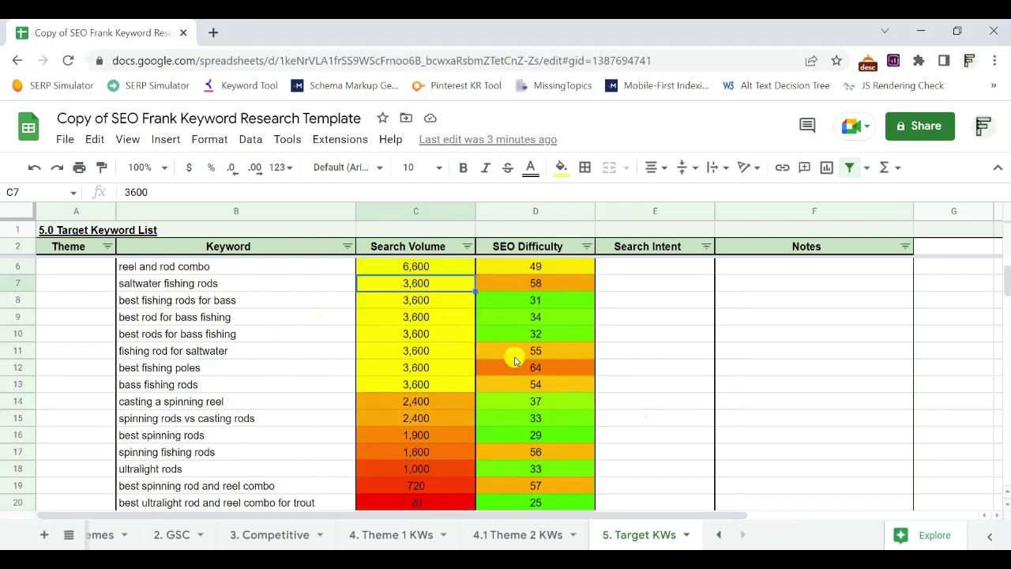
scroll(482, 368, "down", 1)
scroll(448, 369, "up", 2)
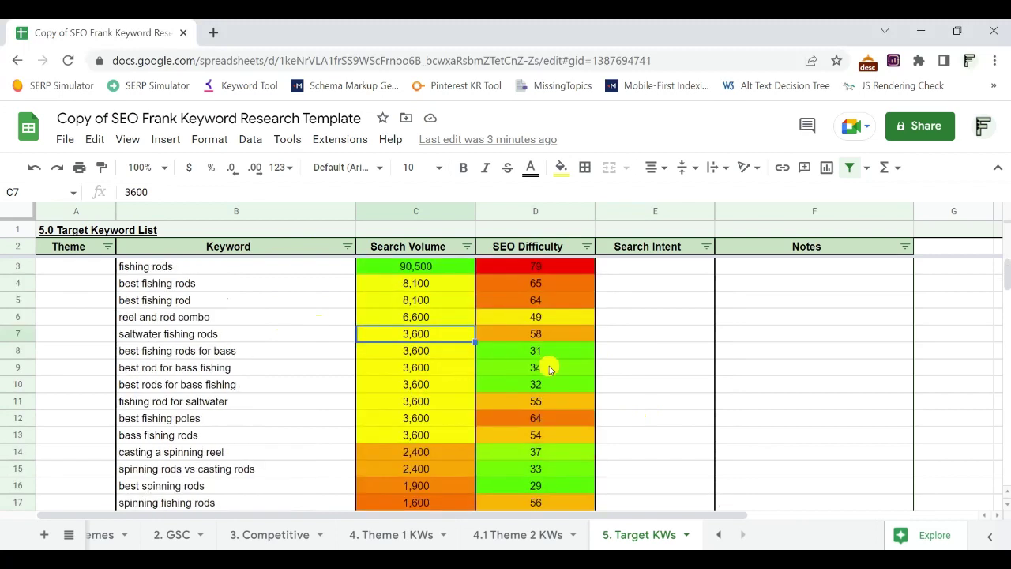
Enter the note "Target keyword" in the Notes column for "best fishing rods for bass" in F8.
left_click(776, 355)
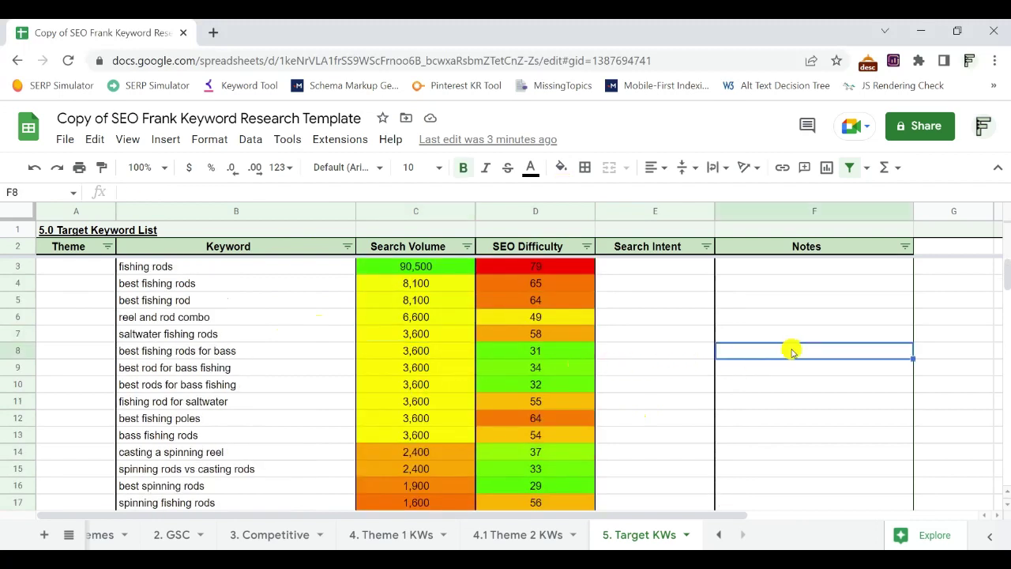
type("T")
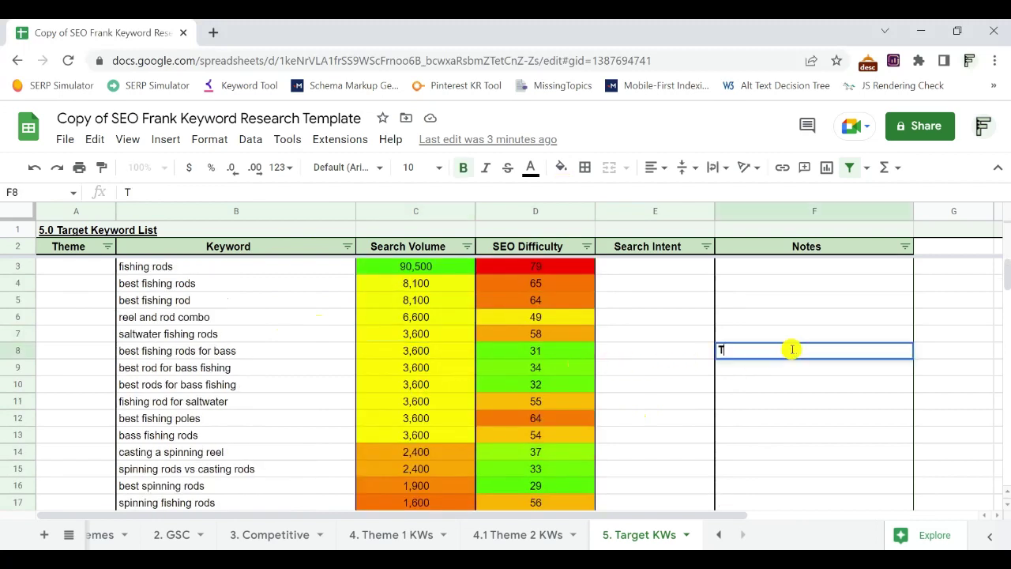
type("arget keyword")
key("Return")
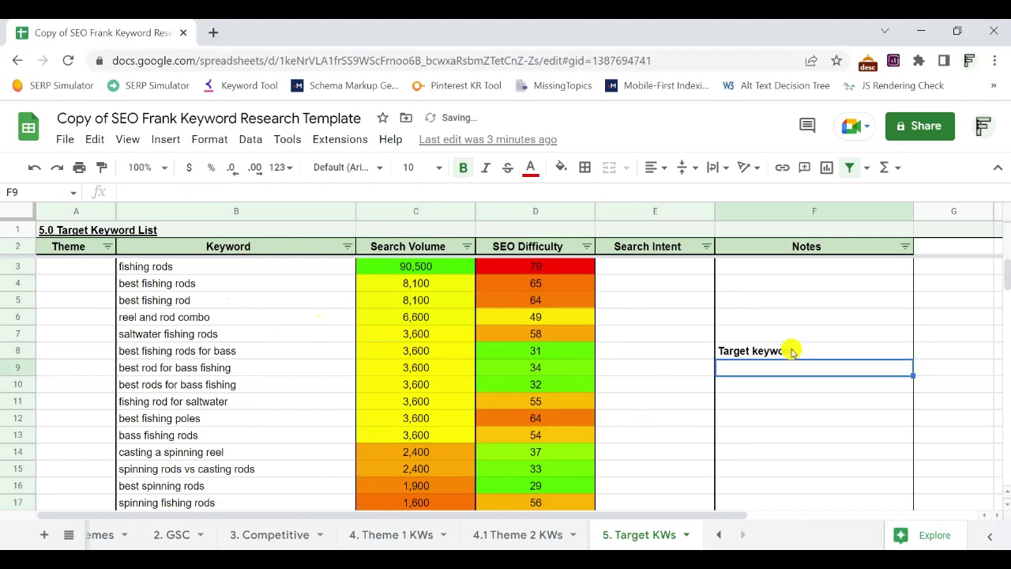
Copy the "Target keyword" note to the two other best bass rod keywords in F9 and F10 and to "casting a spinning reel" in F14.
left_click(793, 351)
key("ctrl+c")
key("Down")
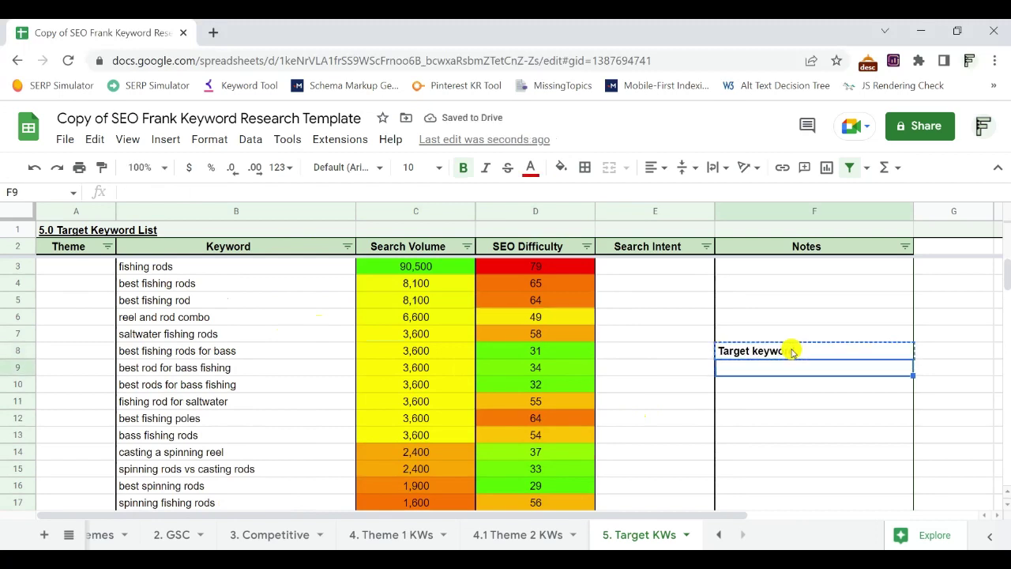
key("ctrl+v")
key("Down")
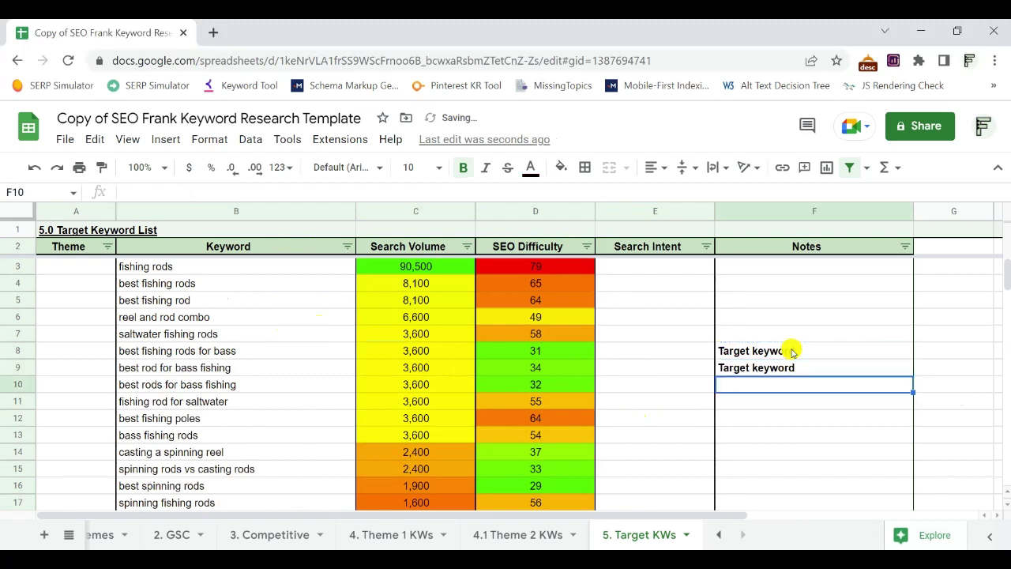
key("ctrl+v")
key("Down")
key("Down")
key("Down")
key("Down")
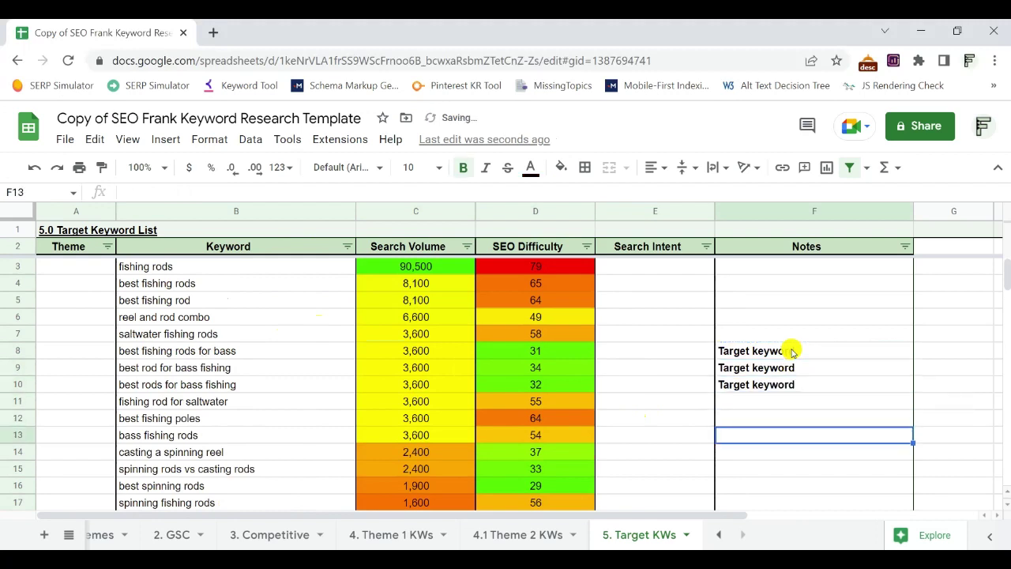
key("ctrl+v")
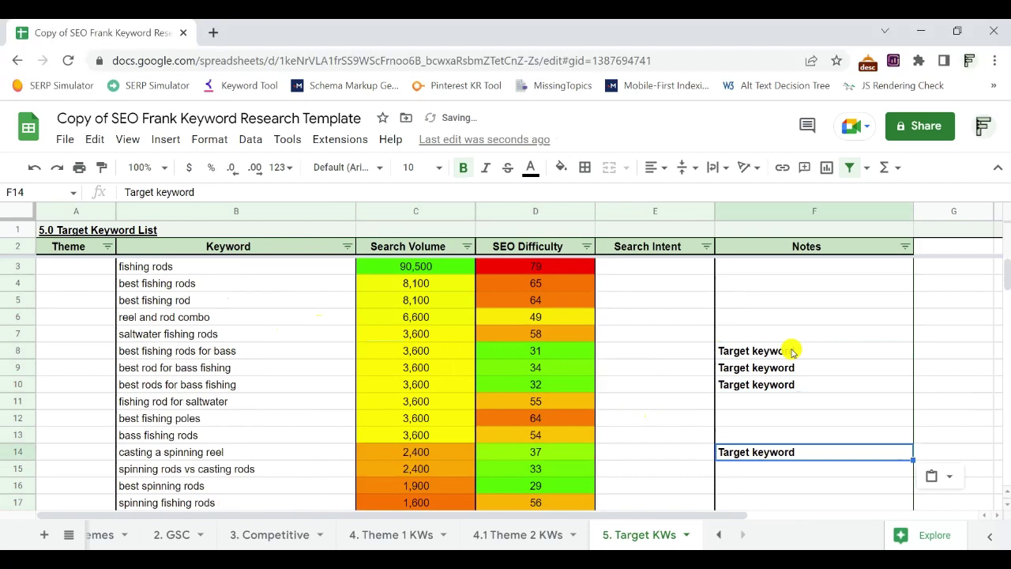
Extend the note for "What are the 3 types of fishing rods?" in F23 to "PAA - Target keyword".
scroll(695, 361, "down", 3)
scroll(700, 393, "down", 3)
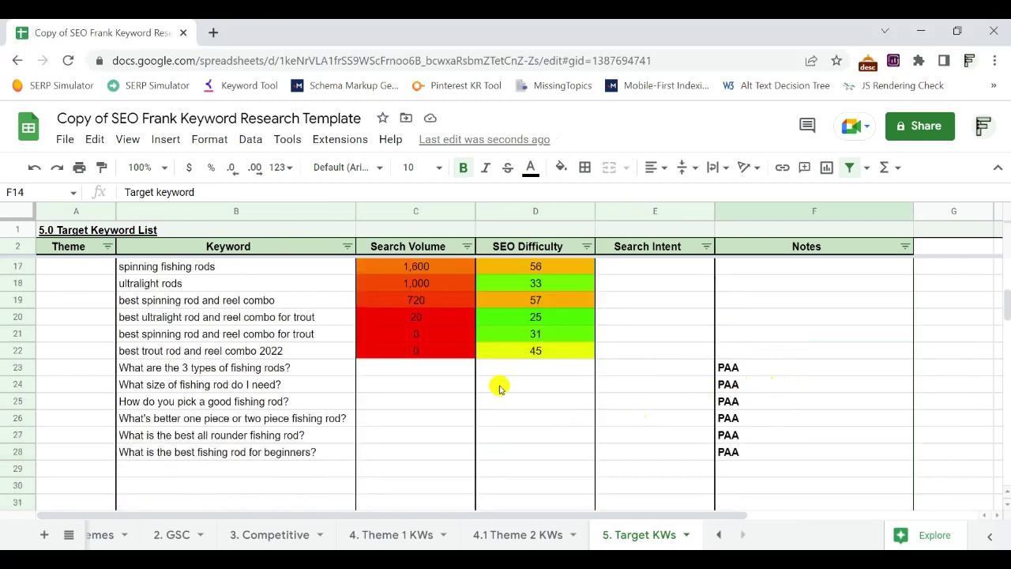
left_click(271, 371)
left_click(761, 368)
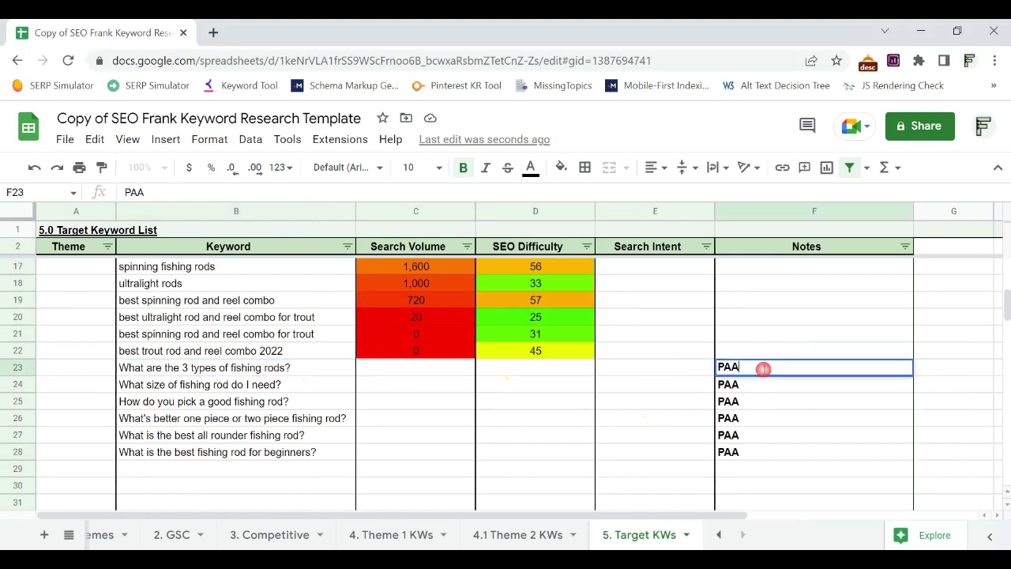
double_click(775, 368)
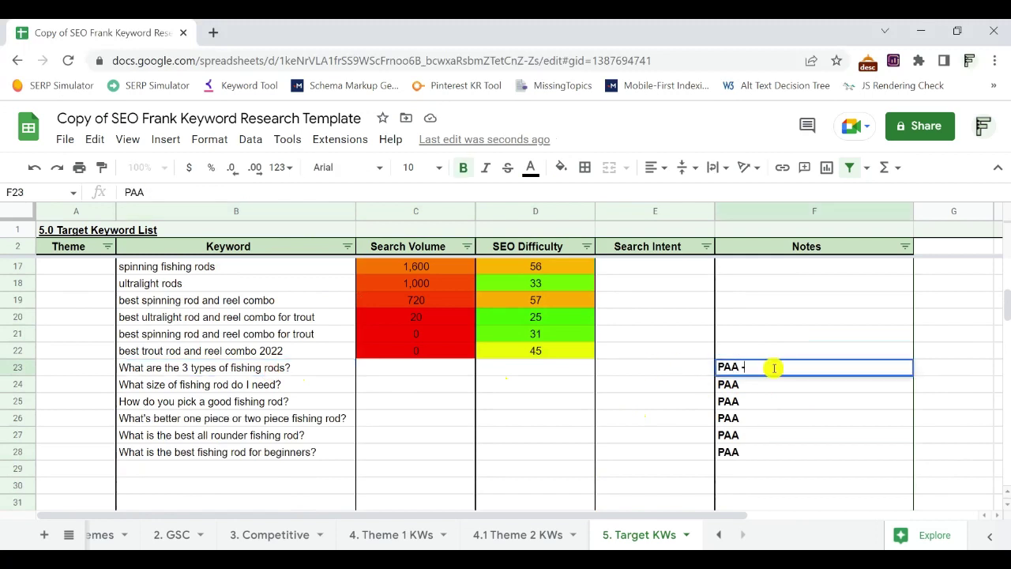
type("- Targe")
type("t keyword")
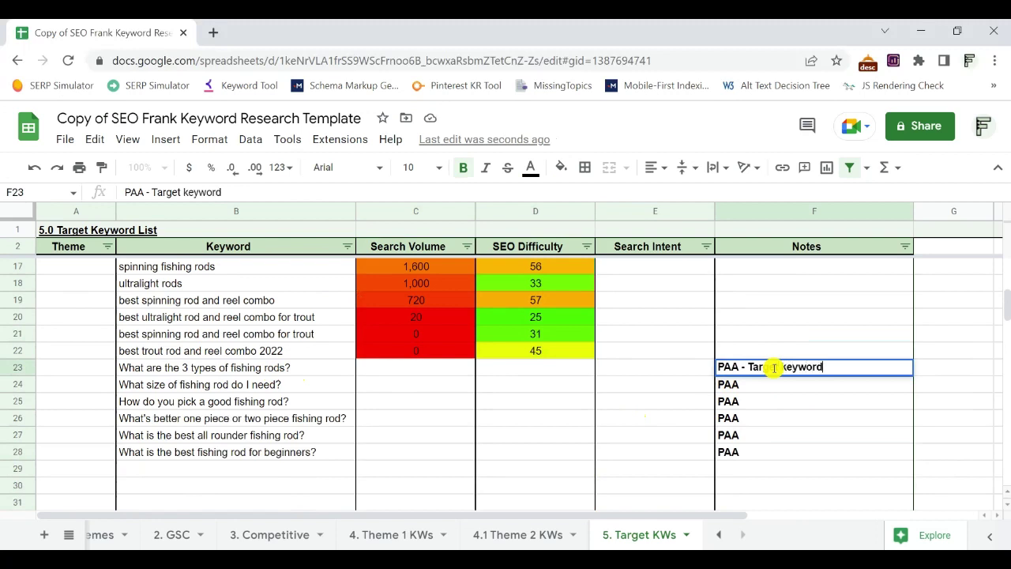
key("Return")
left_click(775, 372)
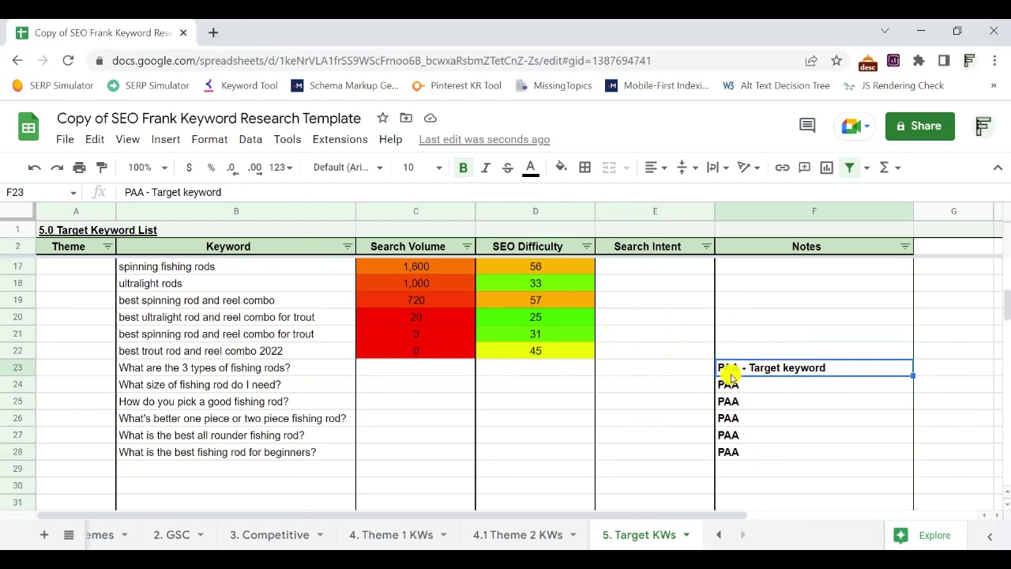
Review the keywords marked as targets in rows 3 to 17, checking notes, SEO difficulty in D3:D11 and search volume in C3:C11.
scroll(671, 391, "up", 5)
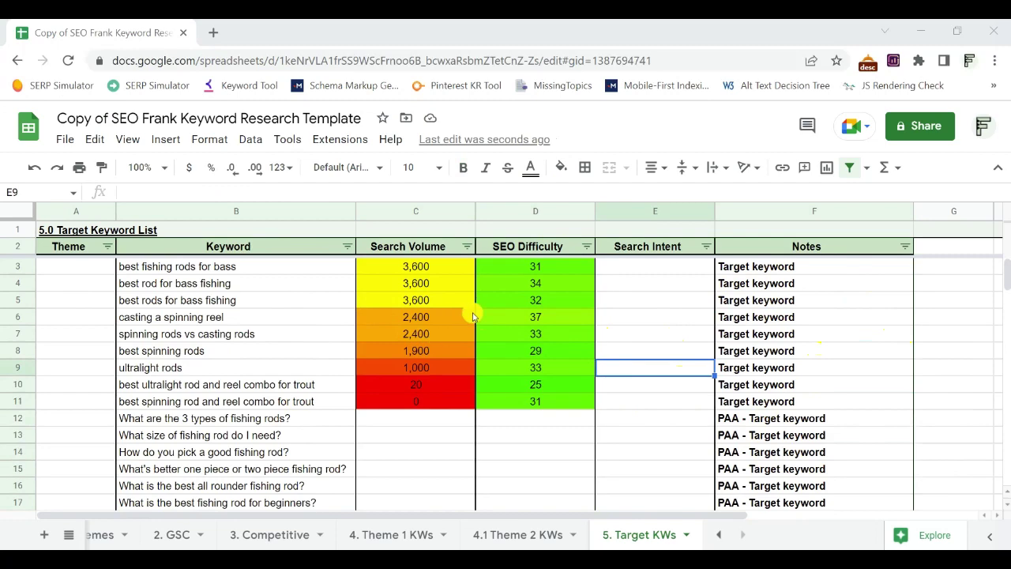
scroll(566, 319, "down", 2)
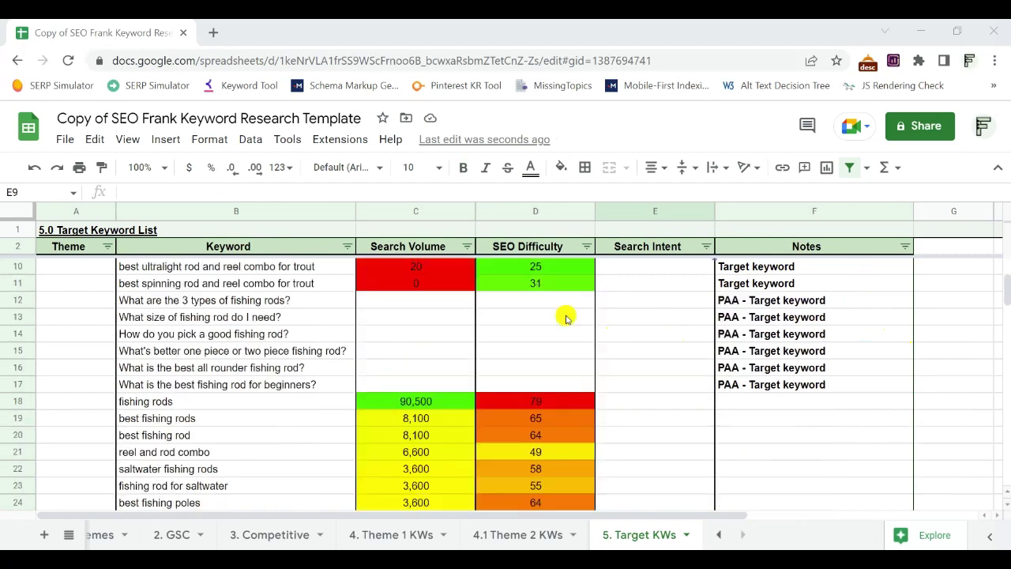
scroll(566, 318, "up", 2)
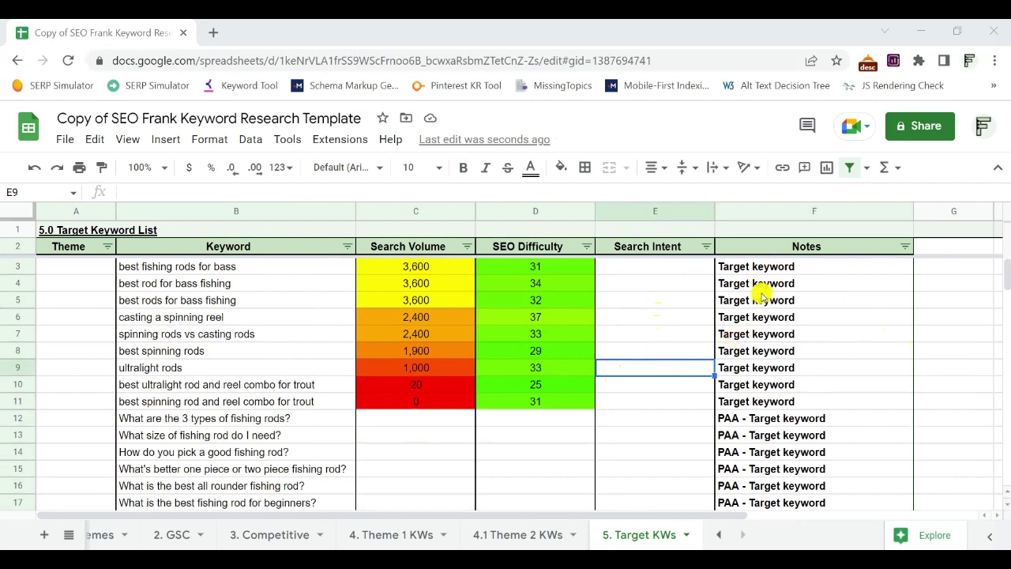
left_click_drag(767, 266, 778, 282)
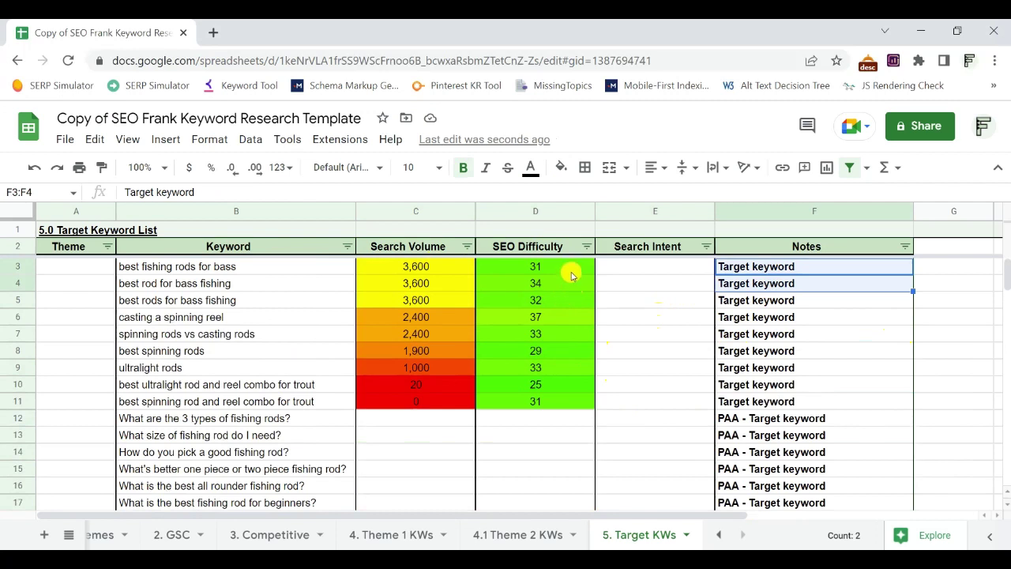
left_click_drag(567, 265, 558, 400)
left_click_drag(438, 271, 439, 402)
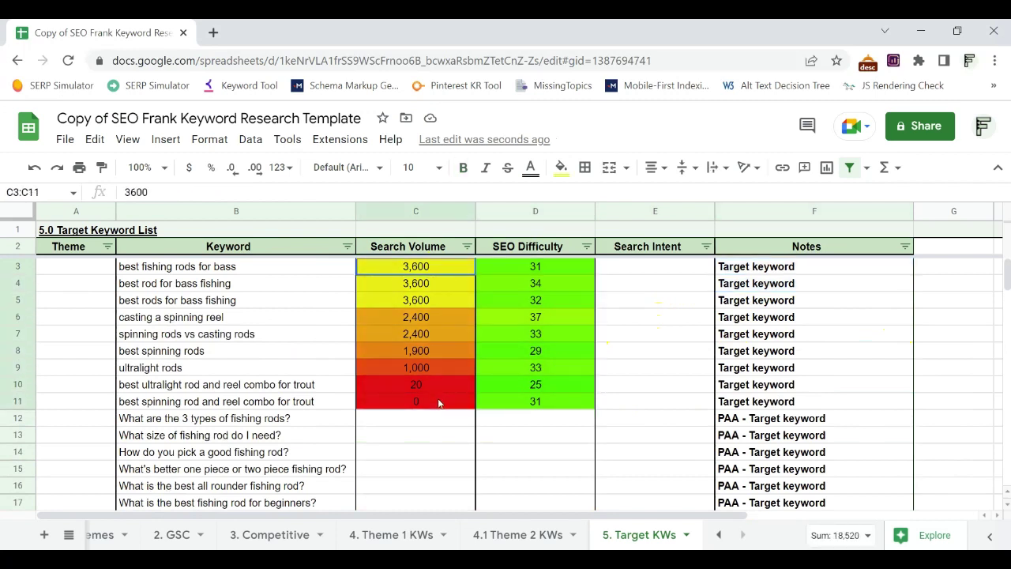
left_click(634, 366)
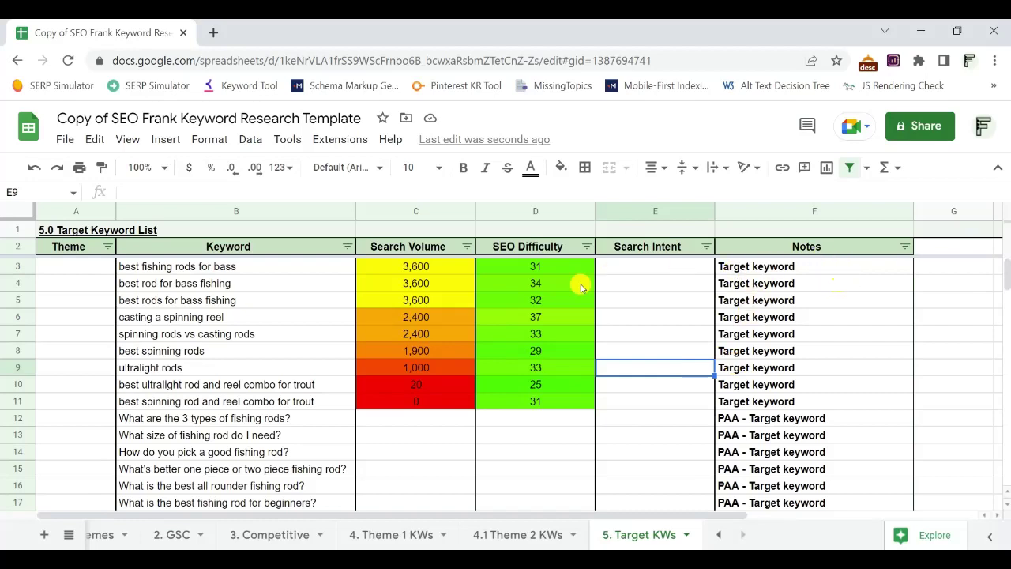
left_click_drag(549, 266, 545, 403)
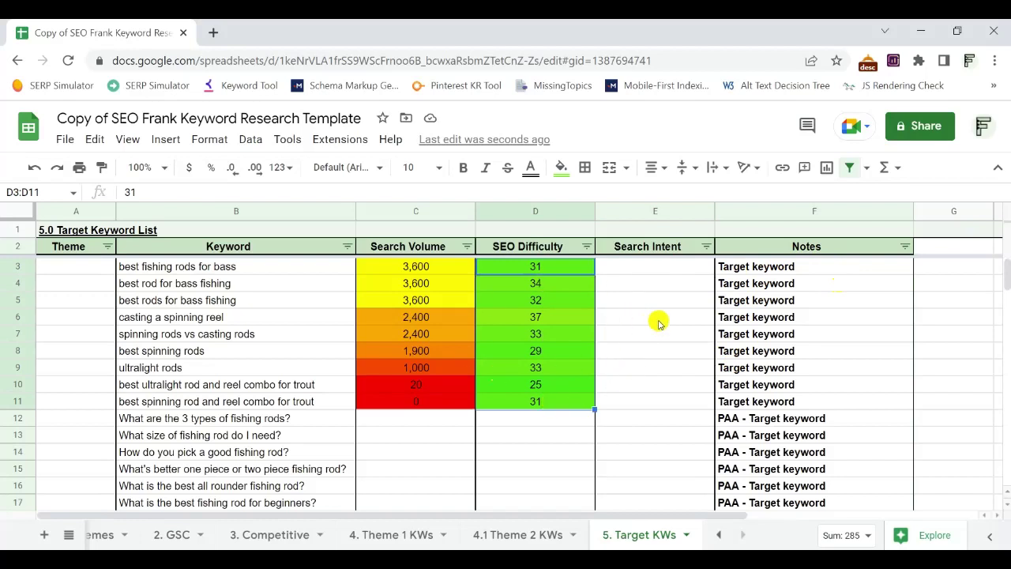
left_click(274, 269)
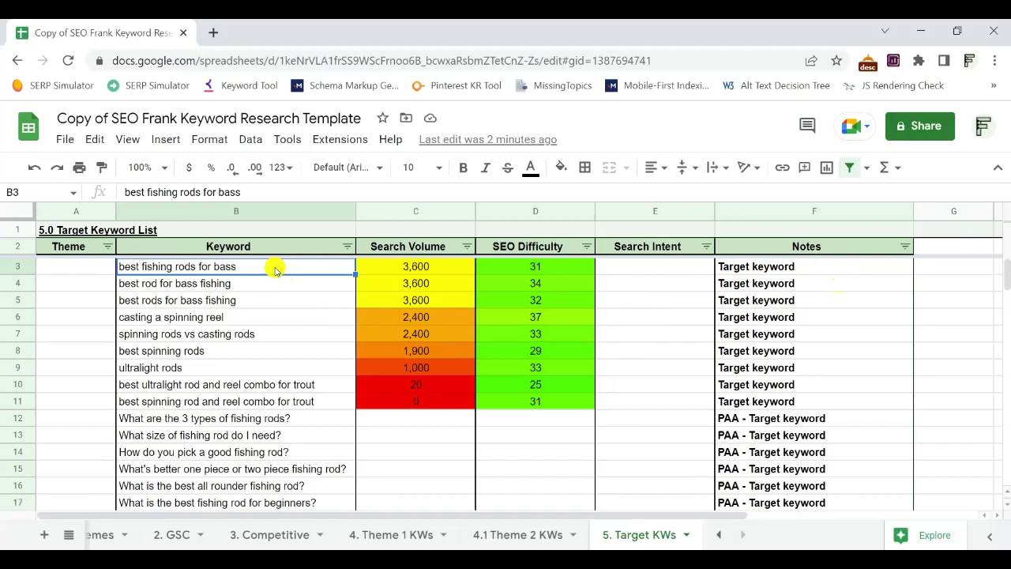
left_click(270, 335)
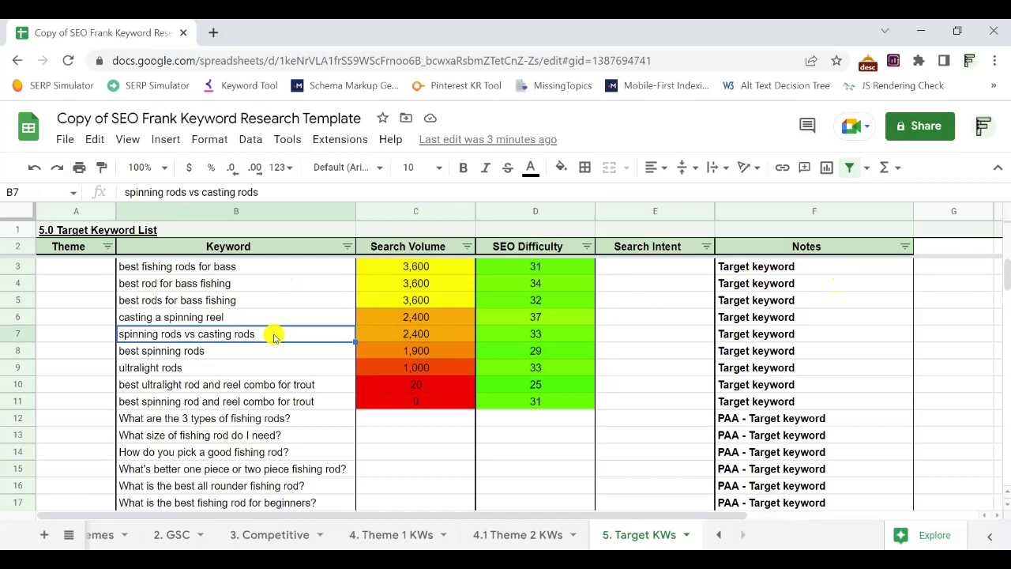
Copy the keyword "best fishing rods for bass" from B3 and search Google for it in an incognito window.
left_click(270, 271)
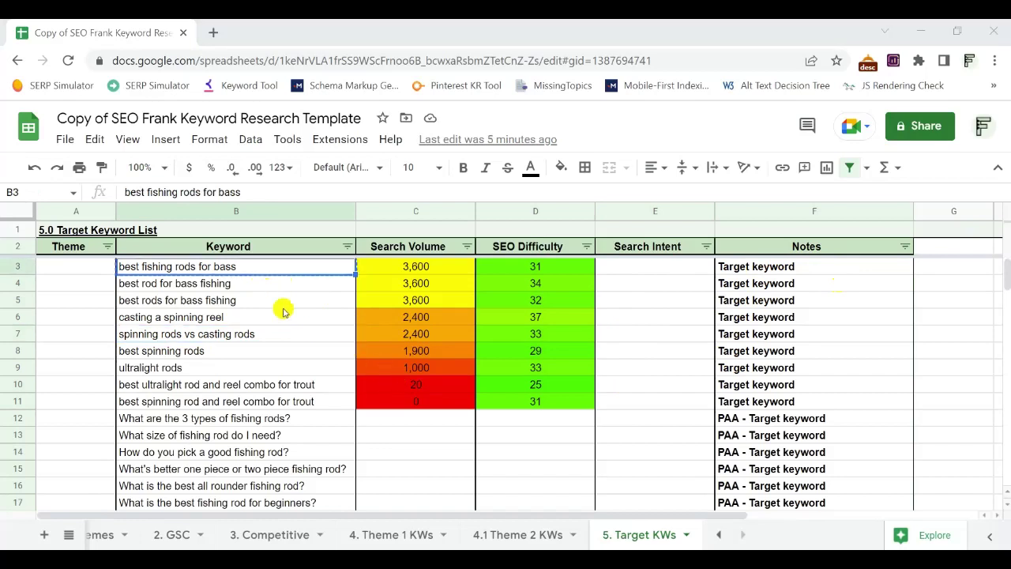
left_click(283, 285)
left_click(291, 269)
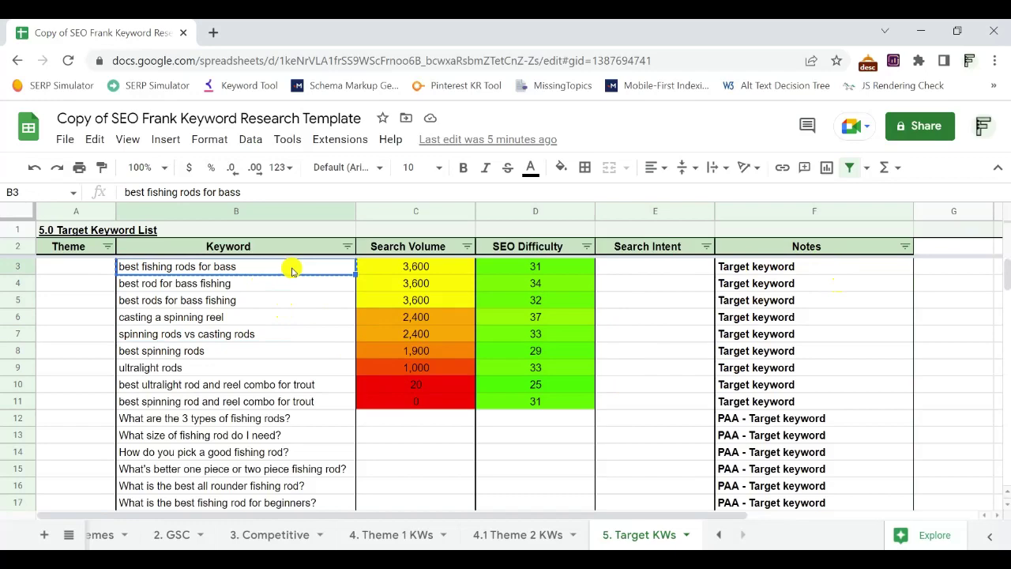
key("ctrl+shift+n")
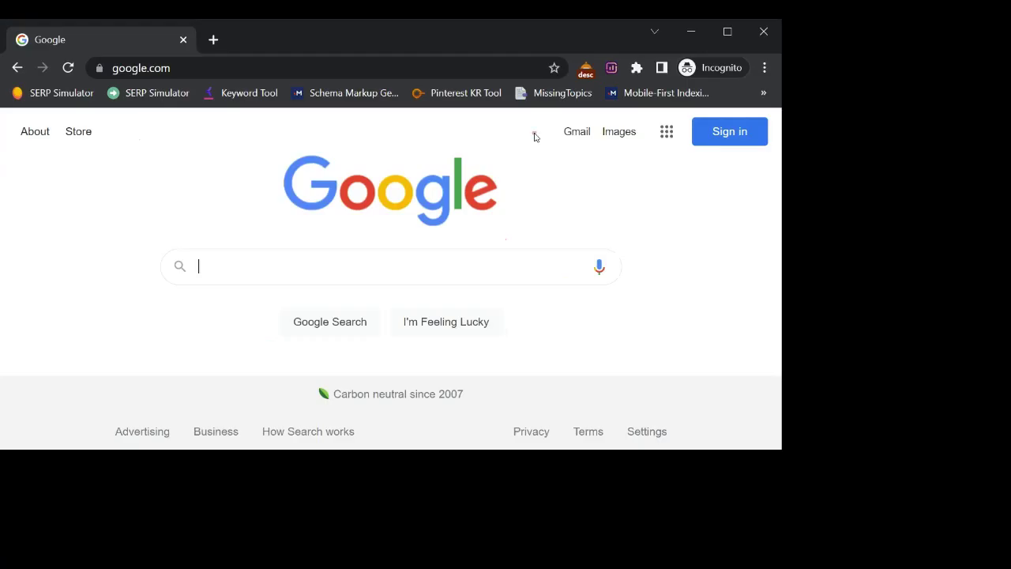
left_click(361, 258)
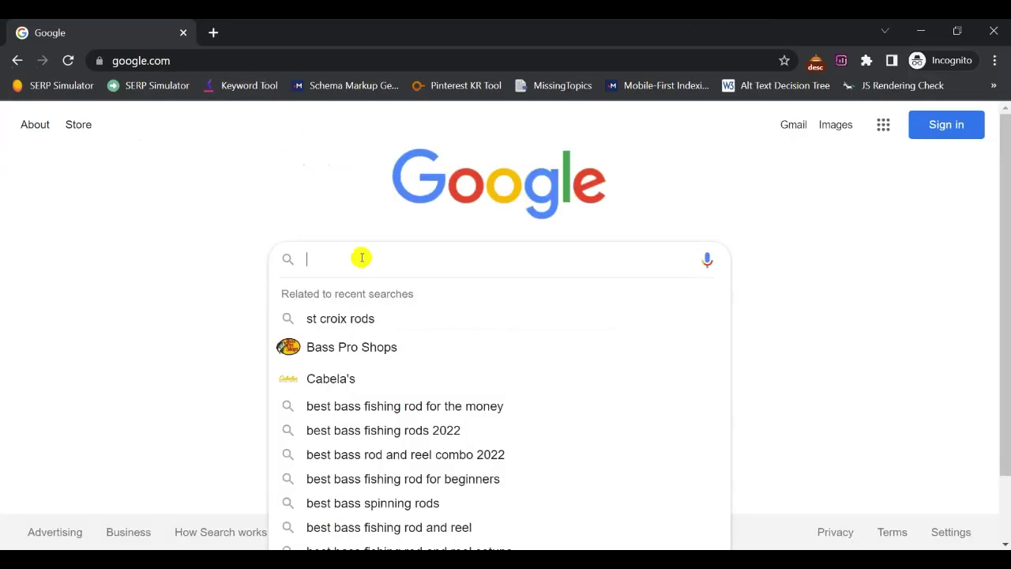
type("best fishing rods for bass")
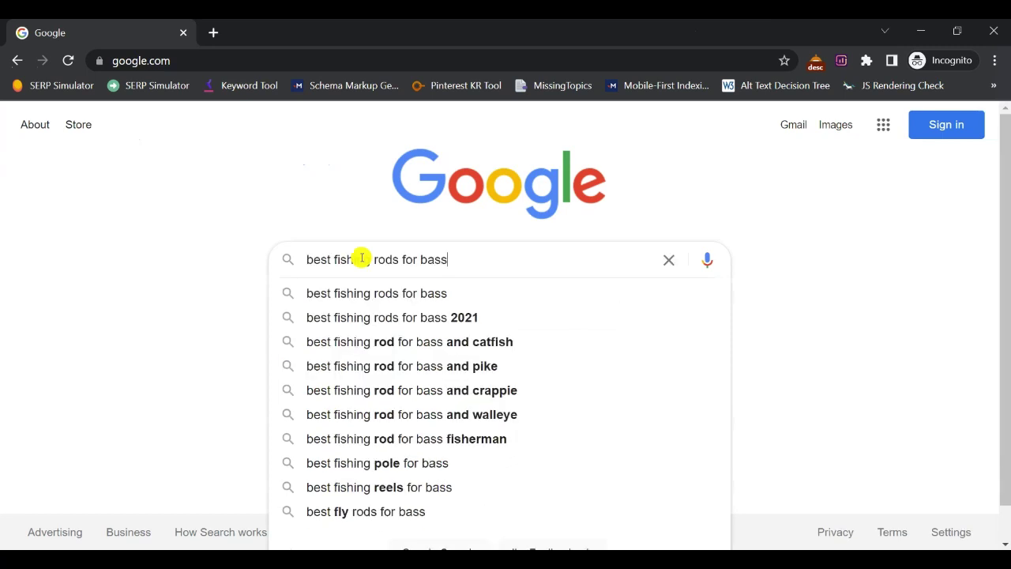
key("Return")
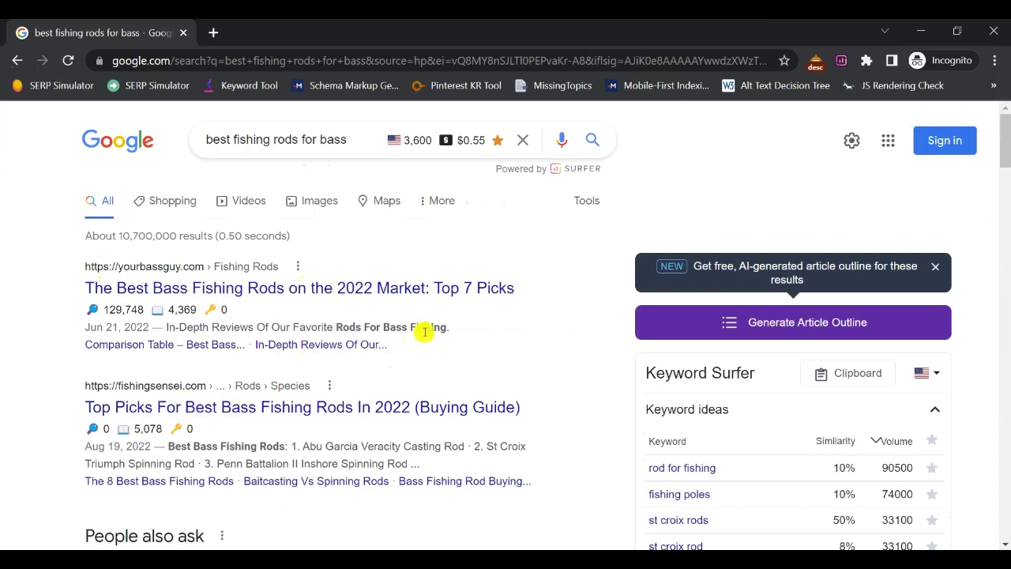
Open the top two Google results, from yourbassguy.com and fishingsensei.com, in separate new tabs.
scroll(425, 330, "down", 1)
right_click(402, 214)
left_click(433, 234)
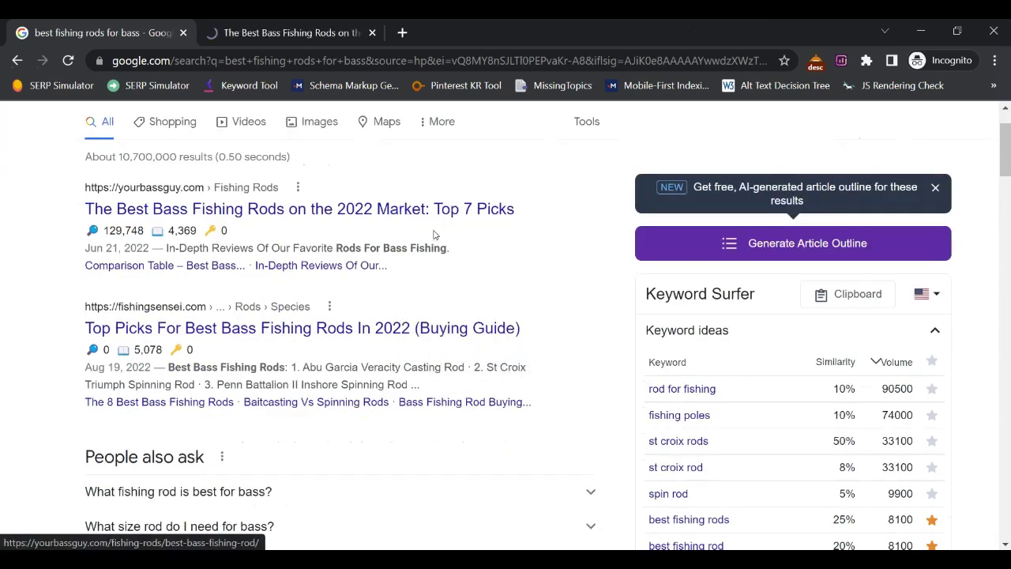
right_click(325, 325)
left_click(376, 341)
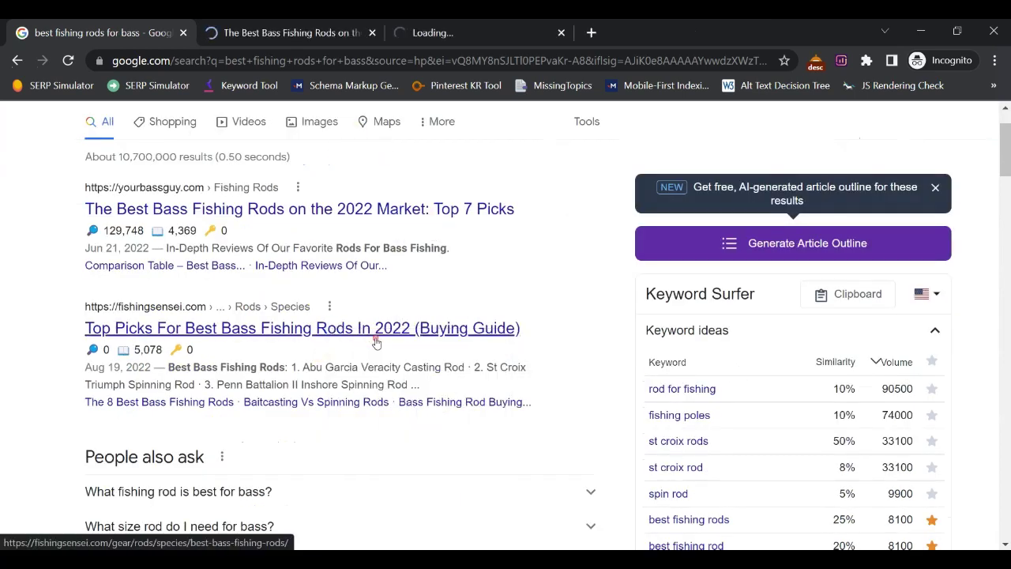
Examine the yourbassguy.com article's comparison table of best bass fishing rods to judge the search intent.
left_click(302, 36)
scroll(399, 311, "down", 2)
scroll(399, 311, "down", 8)
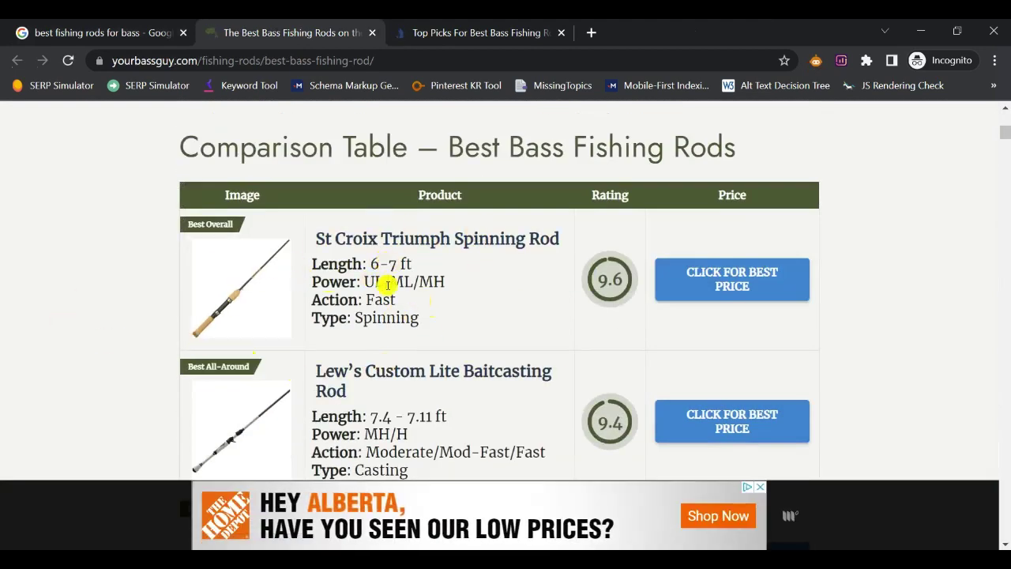
scroll(389, 282, "down", 3)
scroll(388, 280, "down", 5)
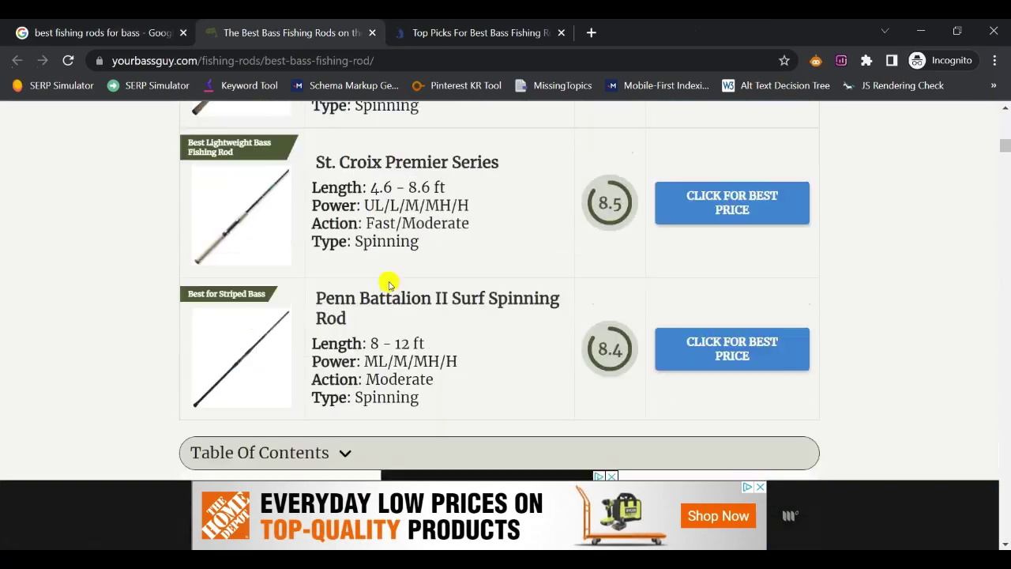
scroll(388, 280, "up", 7)
Examine the fishingsensei.com review's top picks and rod write-ups for search intent, and return to the Google results.
left_click(452, 31)
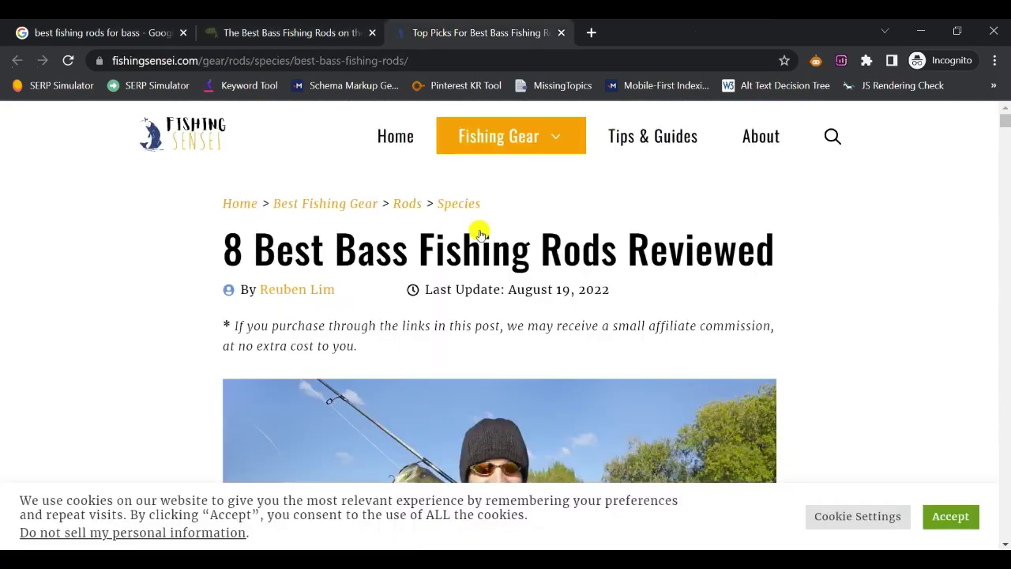
scroll(451, 279, "down", 14)
scroll(448, 281, "down", 5)
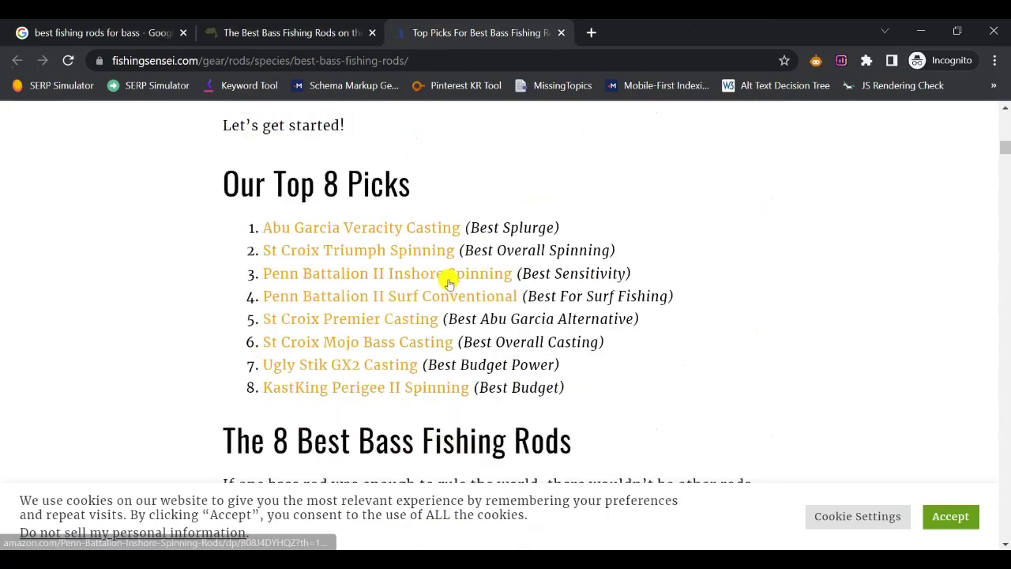
scroll(450, 280, "down", 8)
scroll(451, 280, "down", 12)
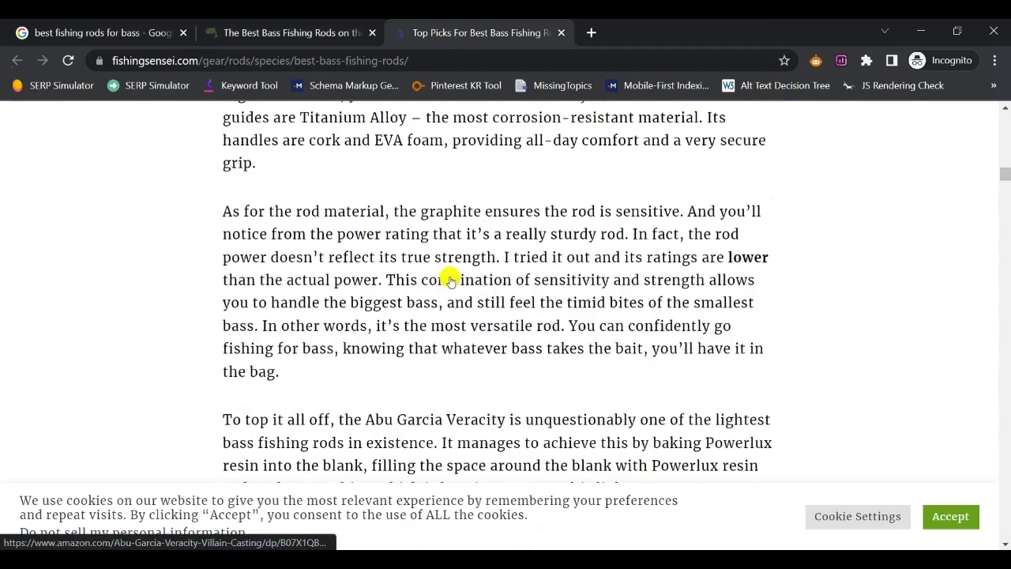
left_click(97, 27)
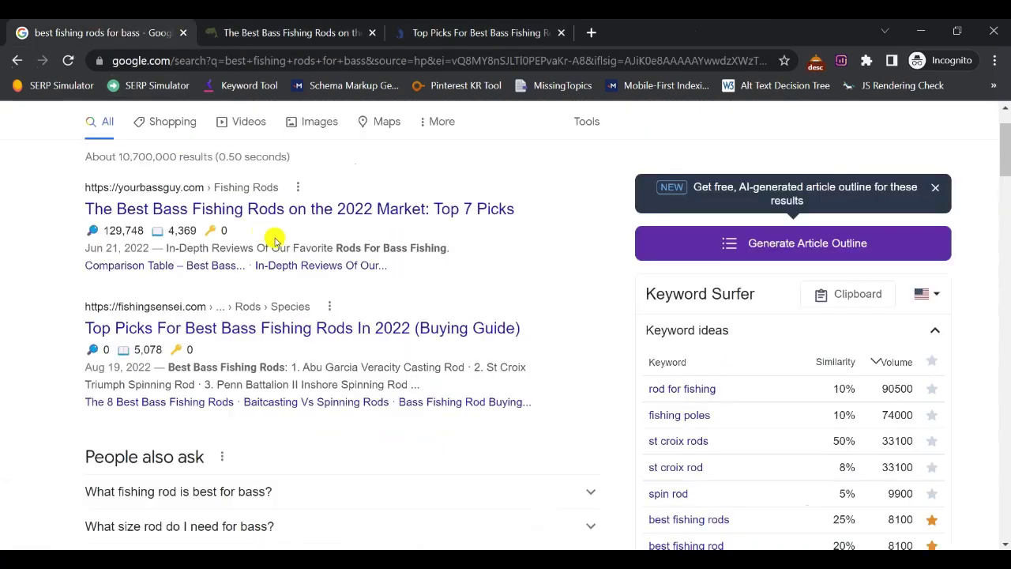
scroll(315, 280, "up", 1)
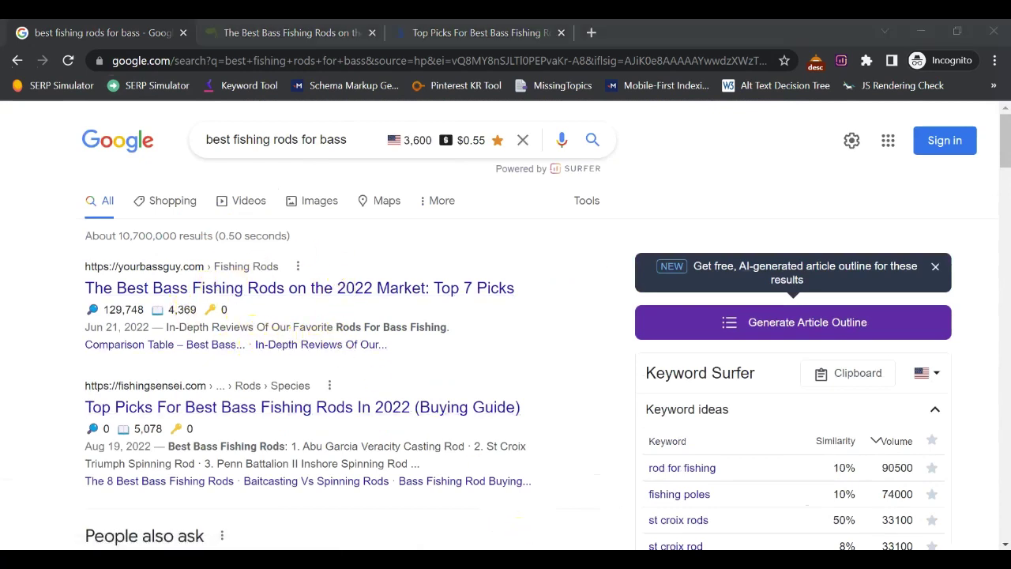
Switch to the Google Sheets target keyword list and review the Search Intent cells E3:E11 and the notes in F3:F17.
left_click(530, 533)
left_click(267, 300)
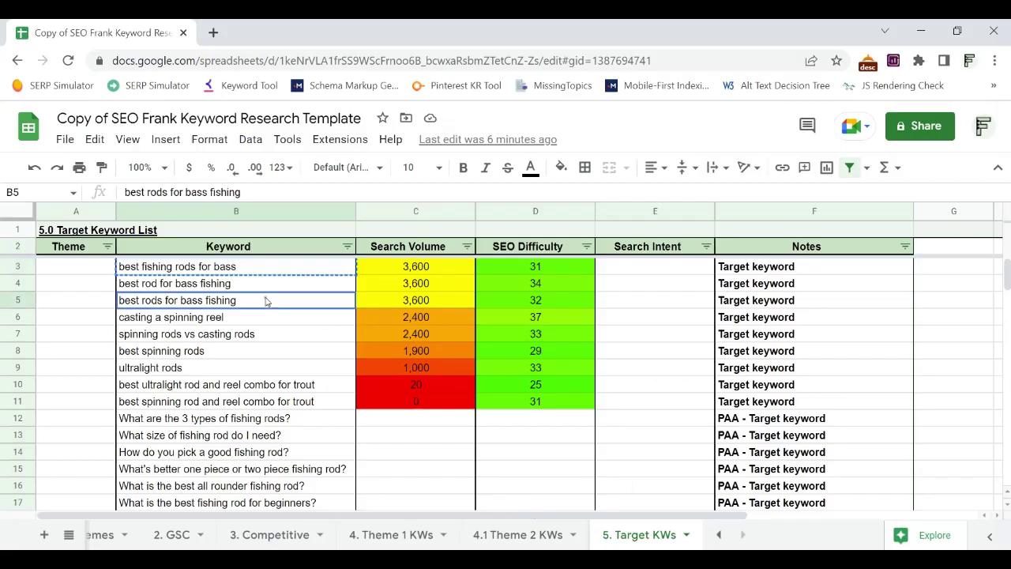
left_click(273, 268)
left_click(273, 266)
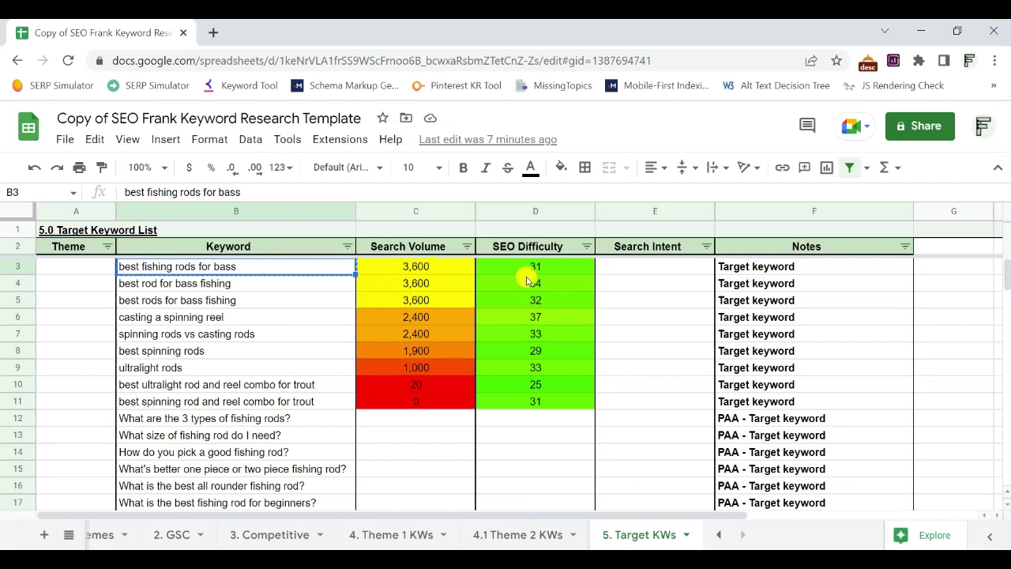
left_click(671, 272)
left_click_drag(673, 280, 658, 404)
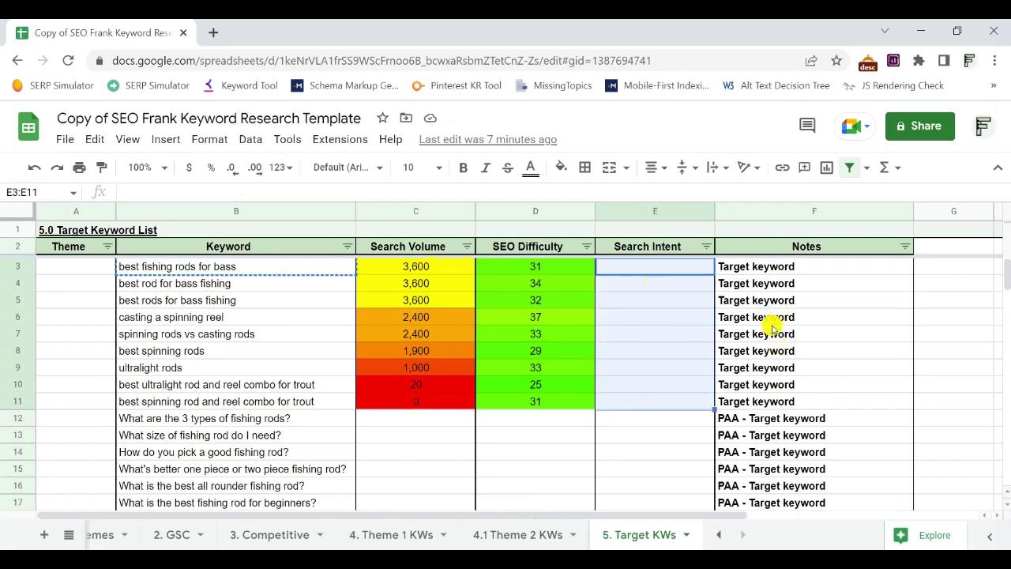
left_click(790, 267)
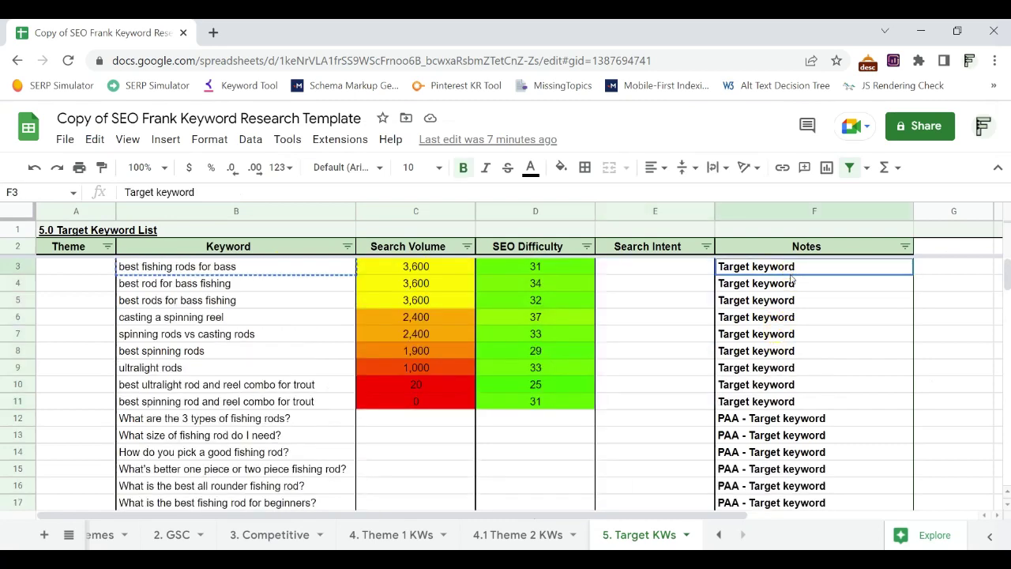
left_click_drag(791, 279, 798, 504)
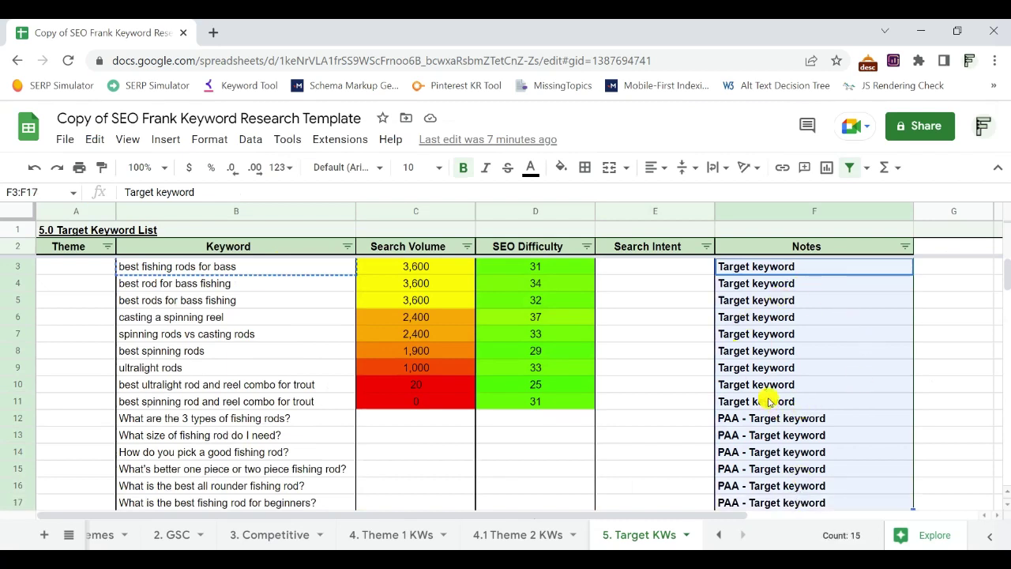
left_click(569, 367)
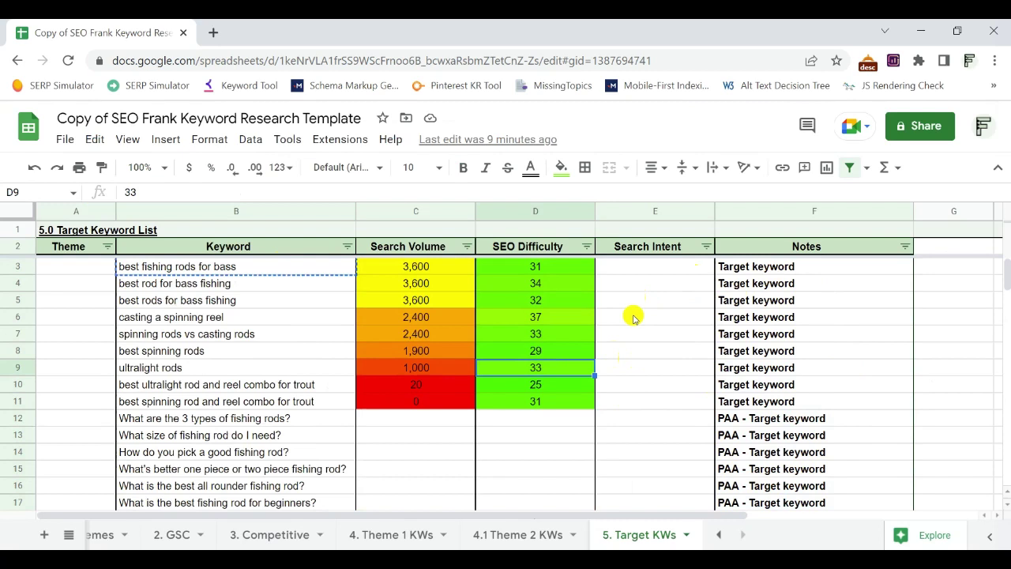
Compare the similar bass rod keywords in B3:B5, and "casting a spinning reel" with "spinning rods vs casting rods" in B6:B7.
left_click(246, 268)
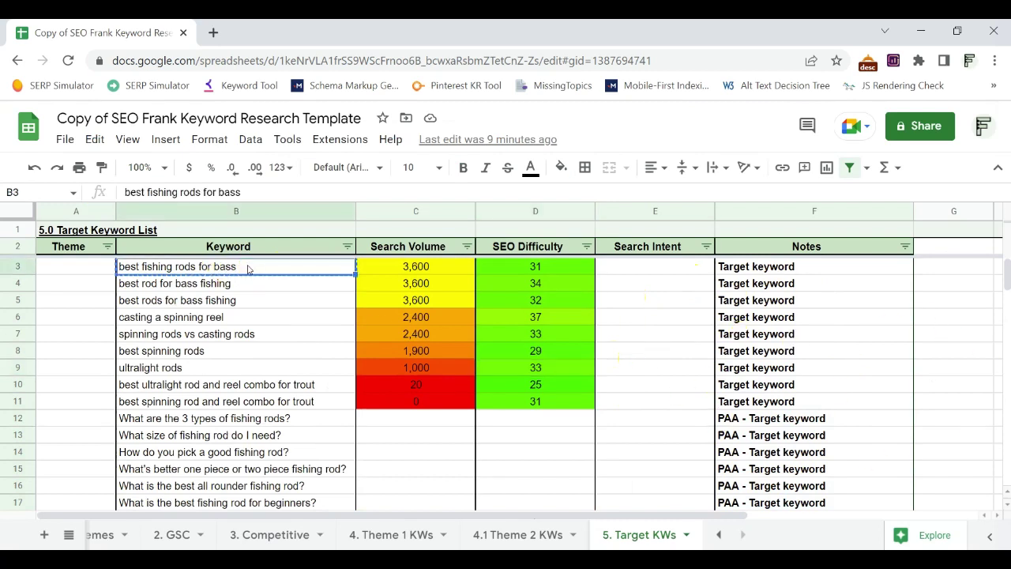
left_click(255, 282)
left_click(260, 300)
left_click_drag(260, 267, 264, 286)
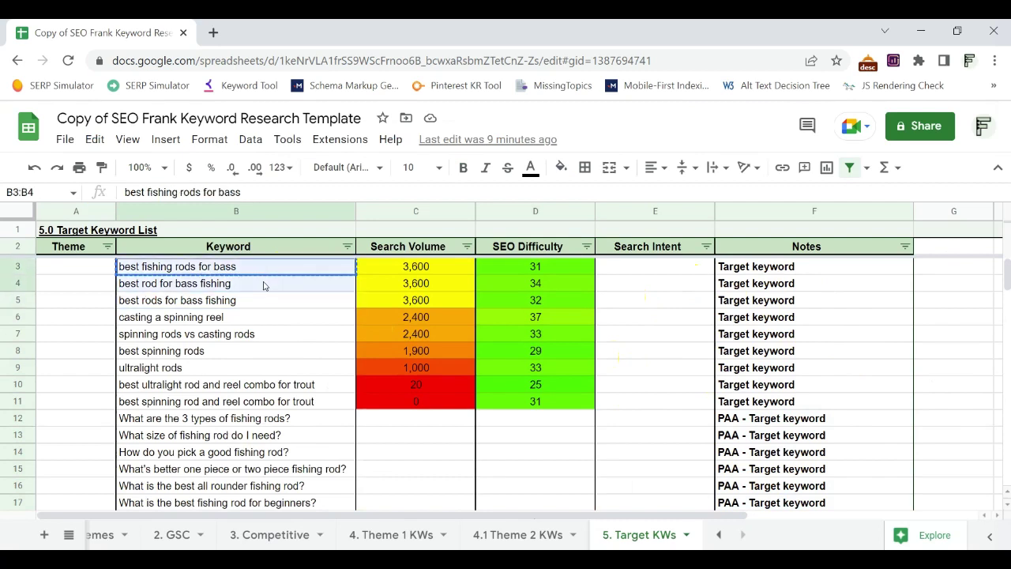
left_click(262, 284)
left_click(266, 267)
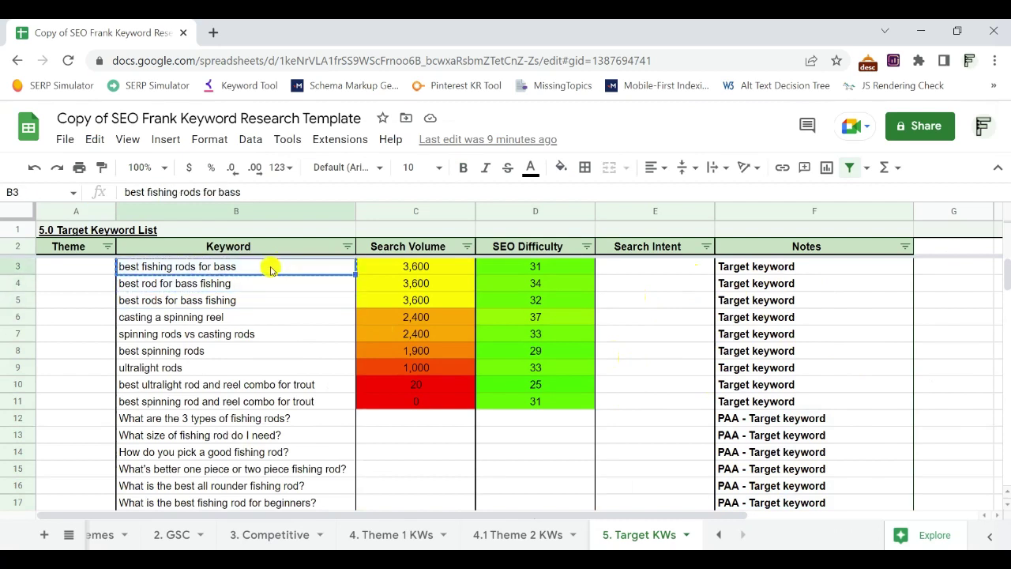
left_click_drag(266, 266, 266, 309)
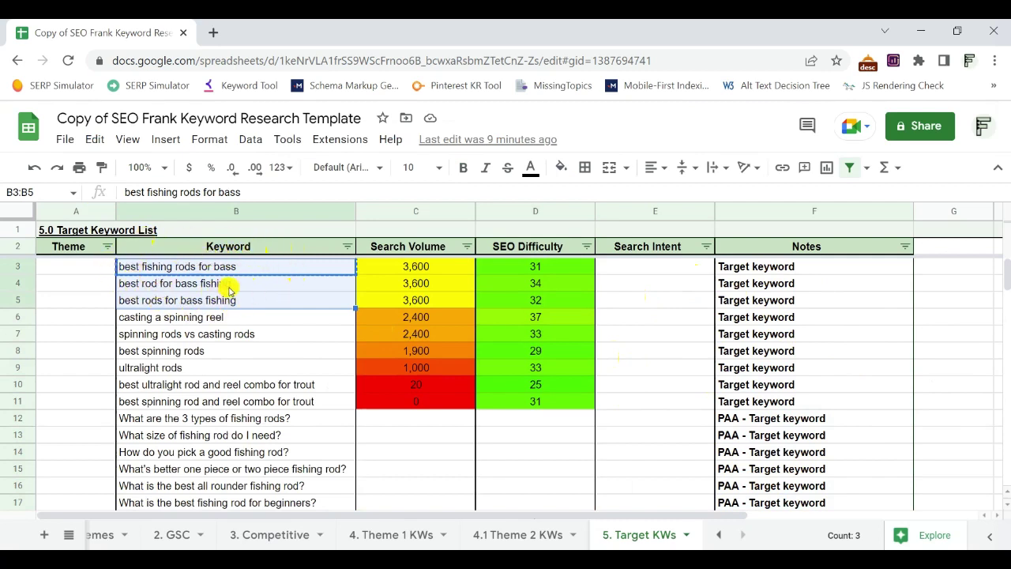
left_click(247, 321)
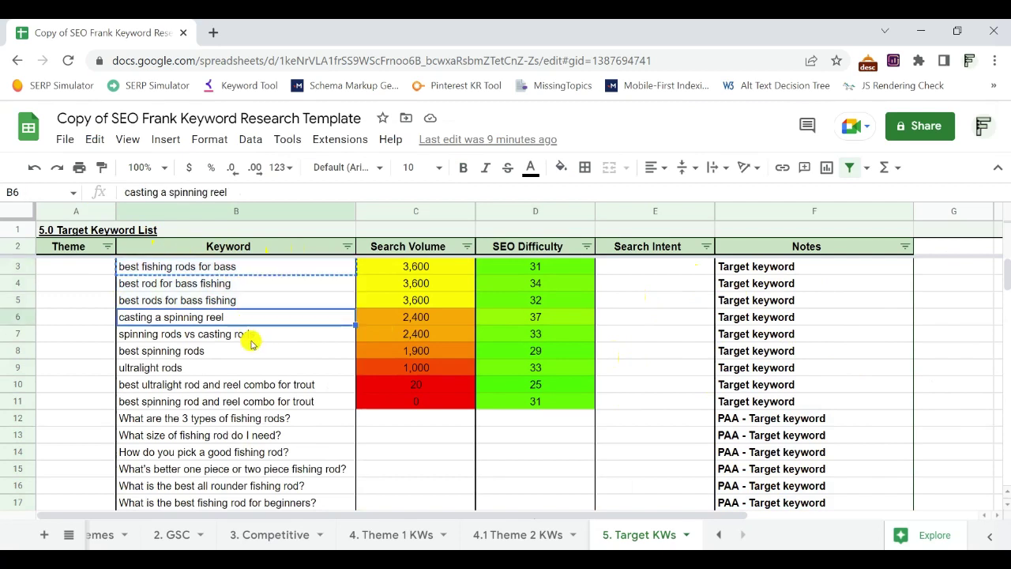
left_click(261, 338)
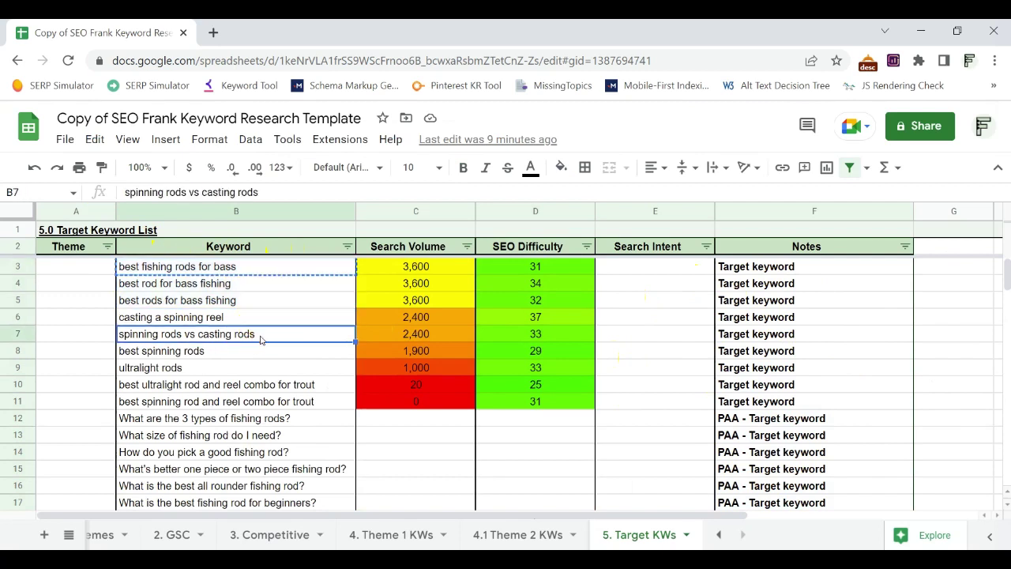
left_click_drag(261, 319, 261, 343)
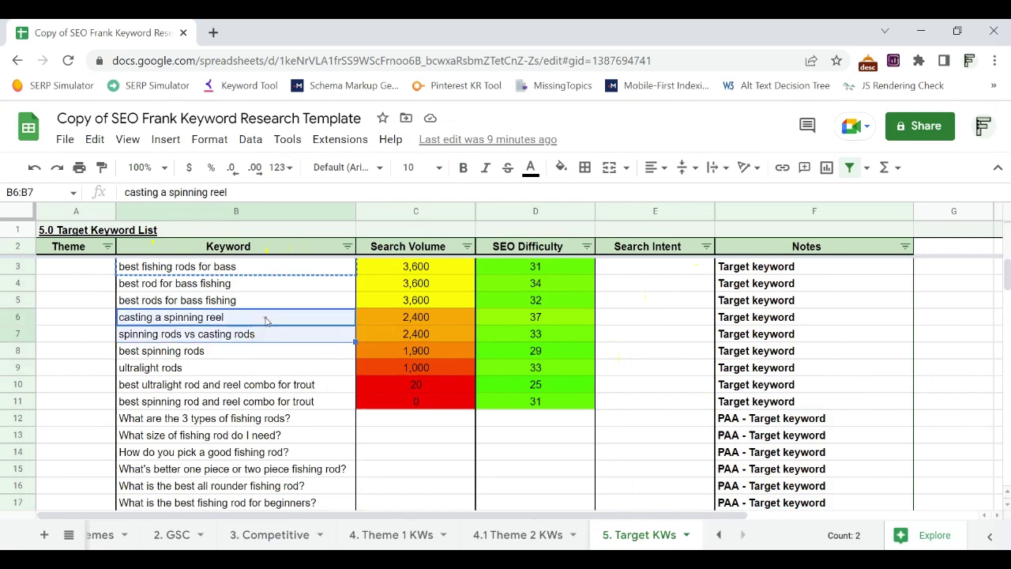
Copy the keyword "casting a spinning reel" from B6 and search Google for it in the incognito window.
left_click(267, 318)
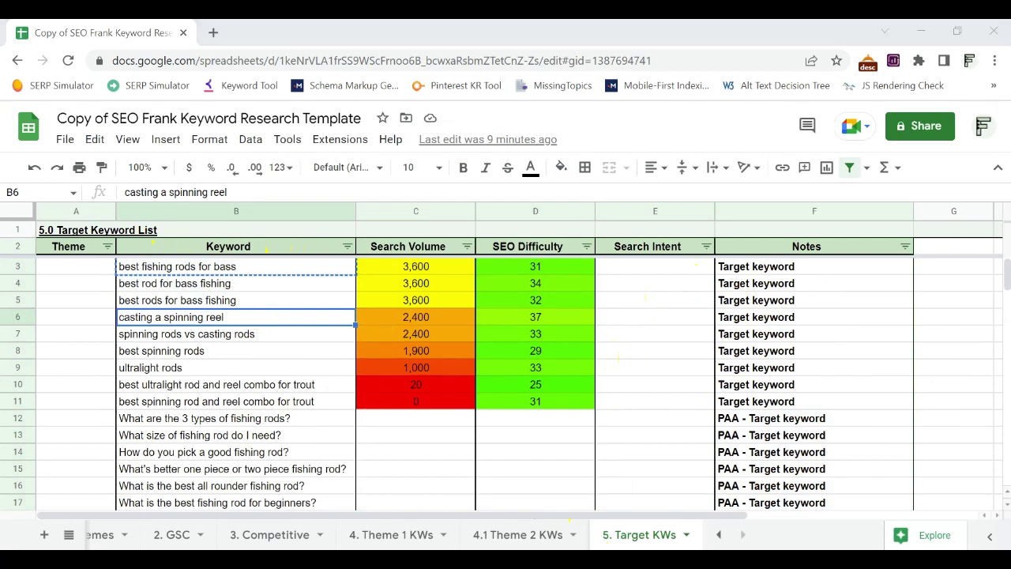
left_click(711, 485)
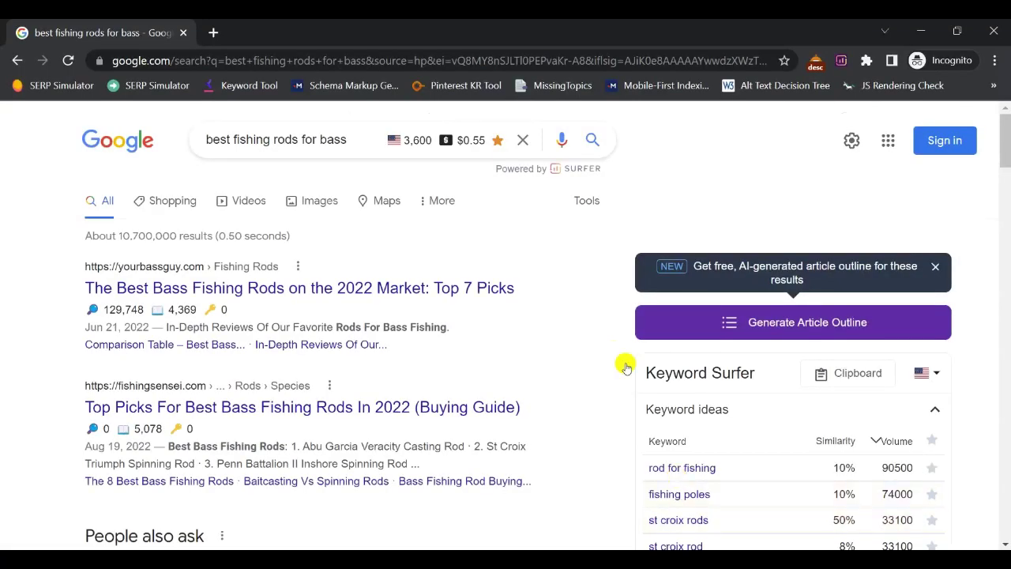
key("alt+Tab")
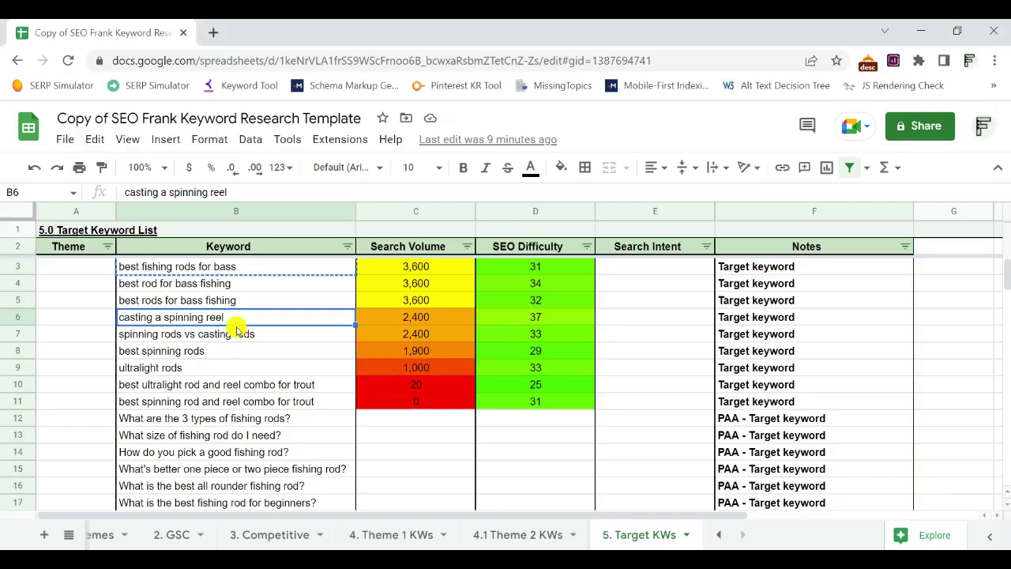
key("alt+Tab")
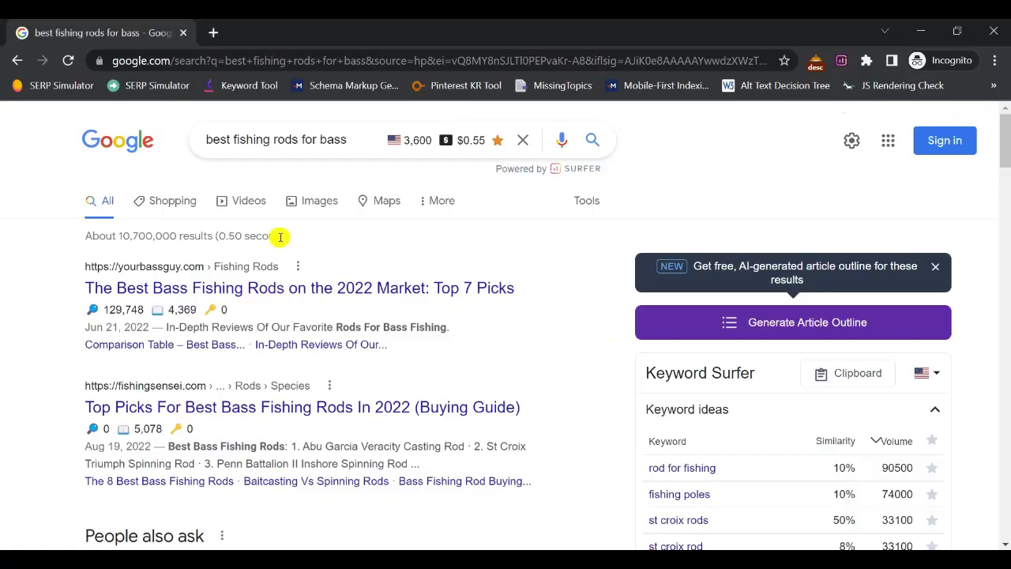
double_click(246, 139)
triple_click(240, 139)
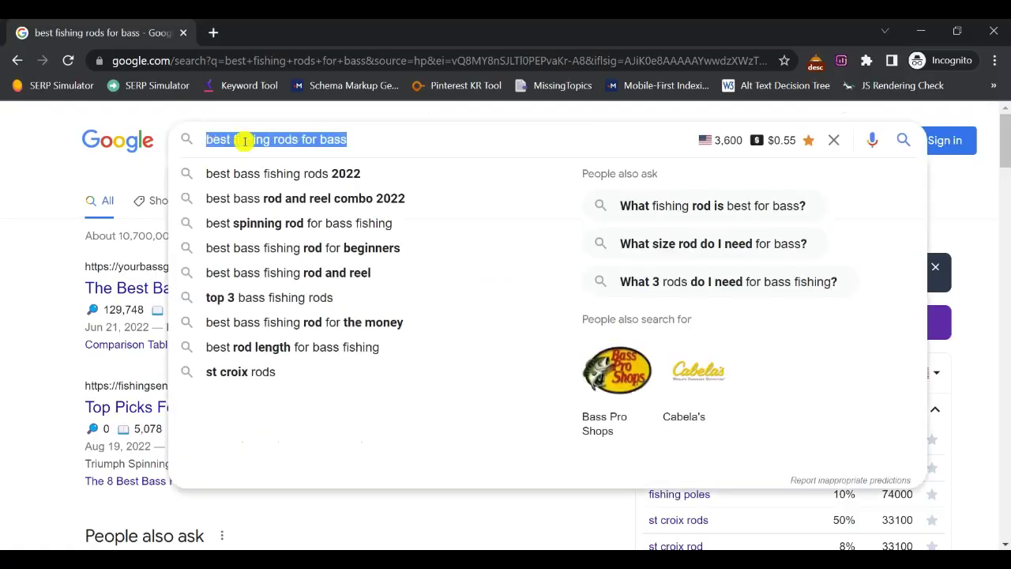
key("ctrl+v")
key("Return")
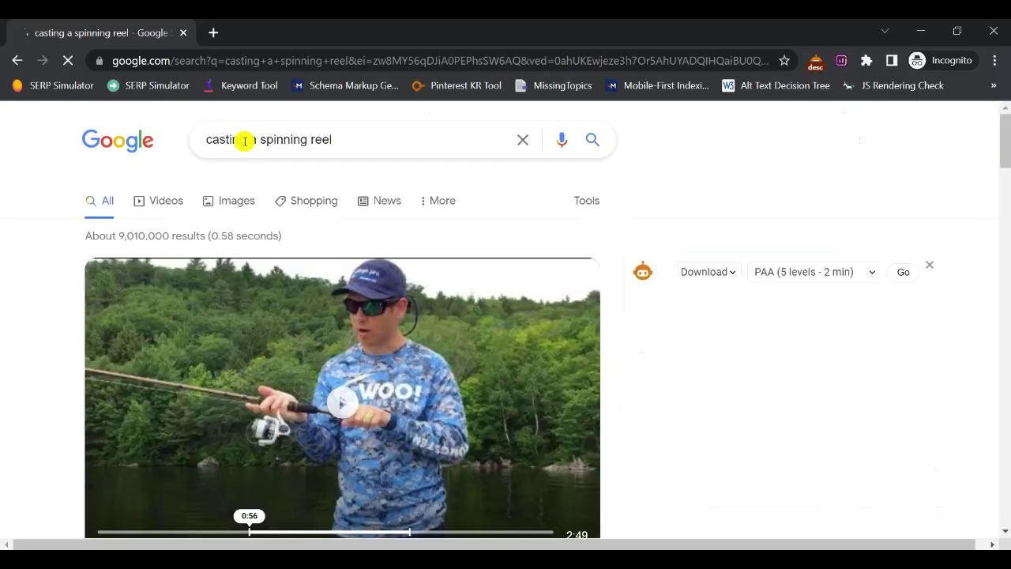
Duplicate the results tab and search Google there for "spinning rods vs casting rods", copied from B7.
right_click(144, 33)
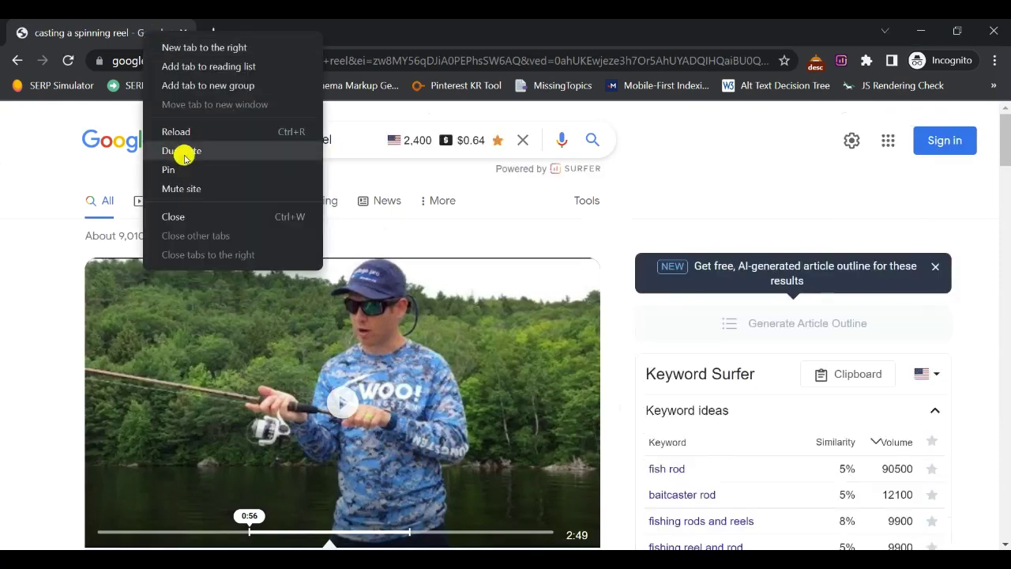
left_click(185, 151)
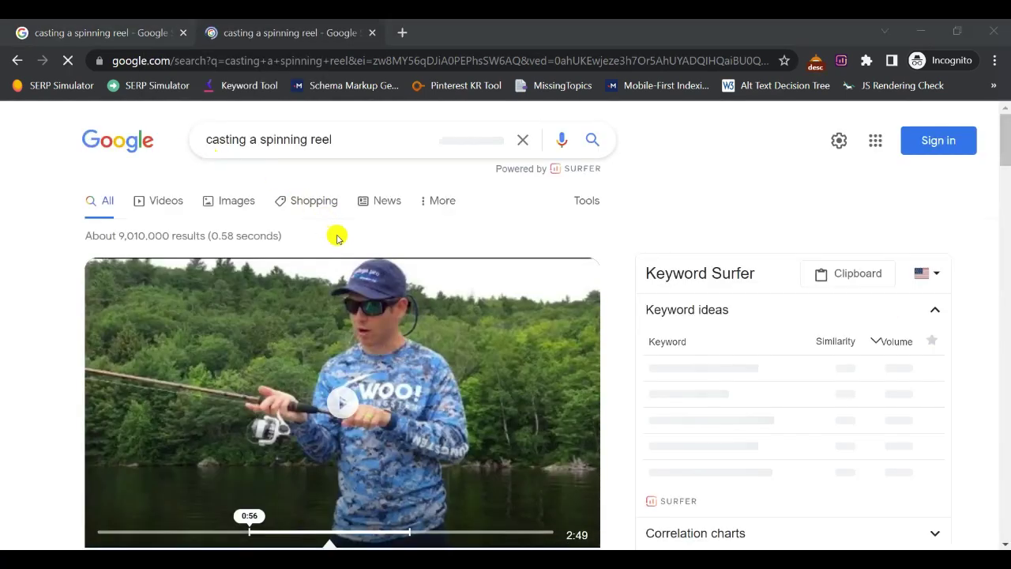
key("alt+Tab")
left_click(214, 336)
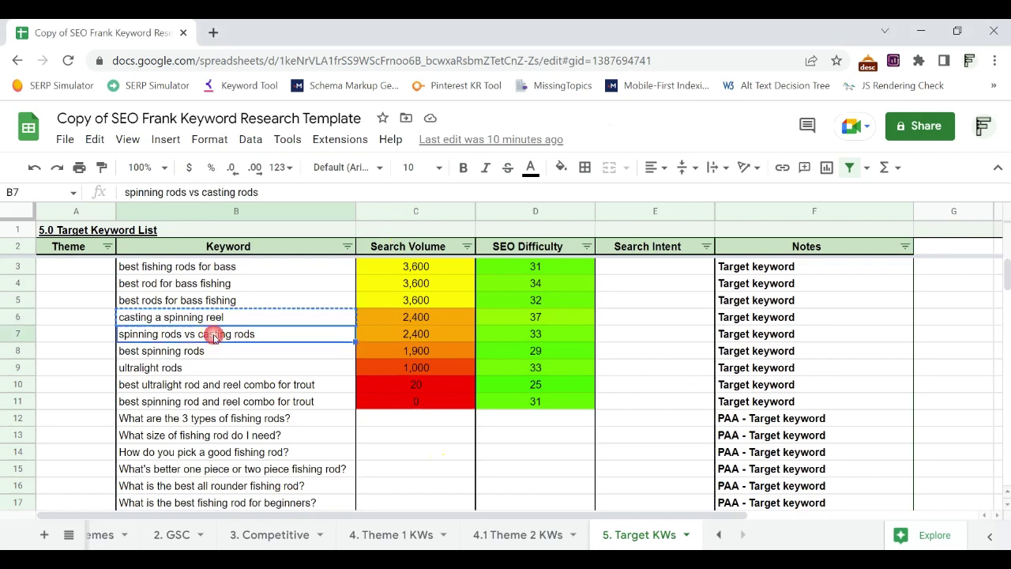
key("ctrl+c")
key("alt+Tab")
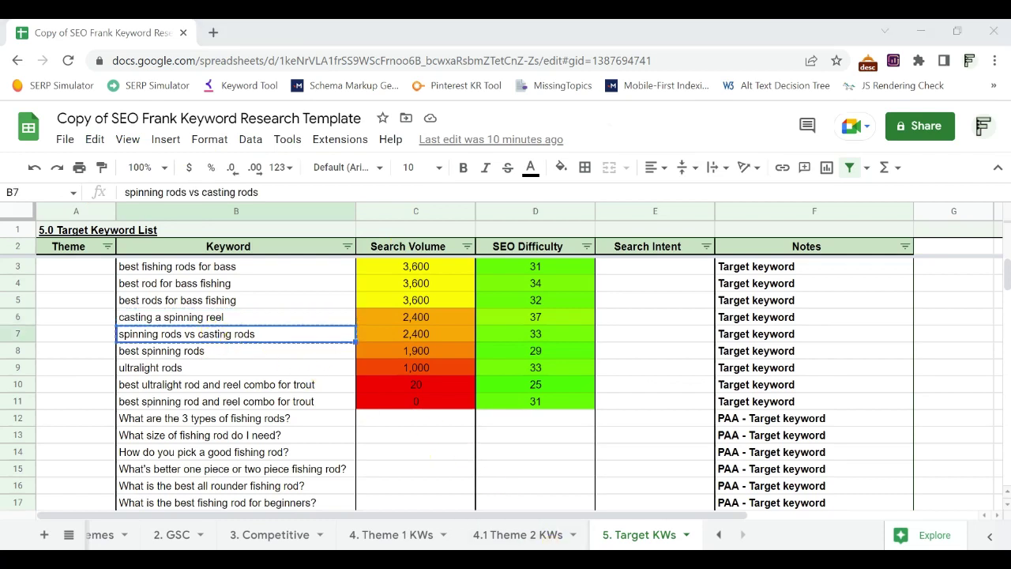
left_click(681, 489)
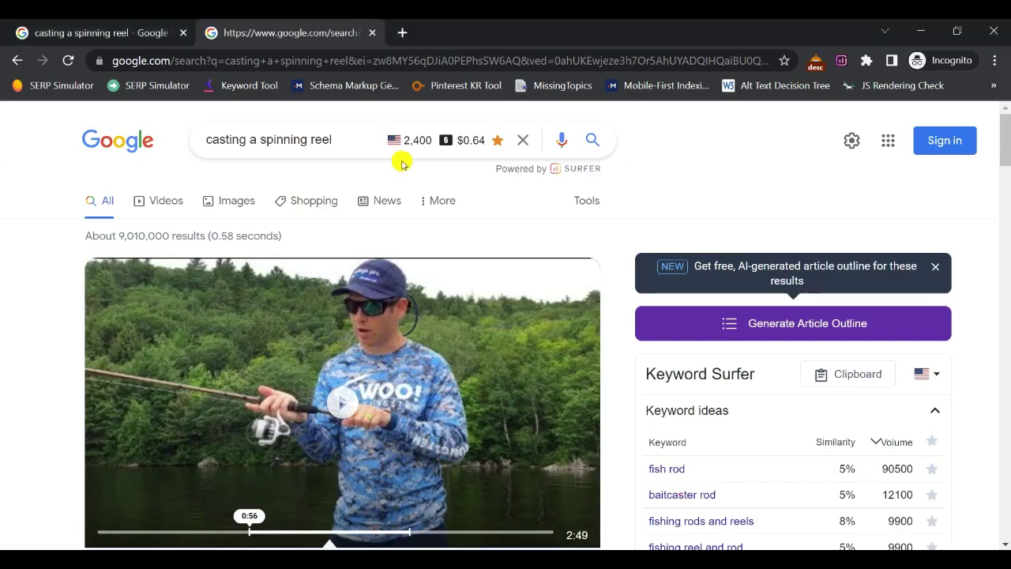
triple_click(317, 139)
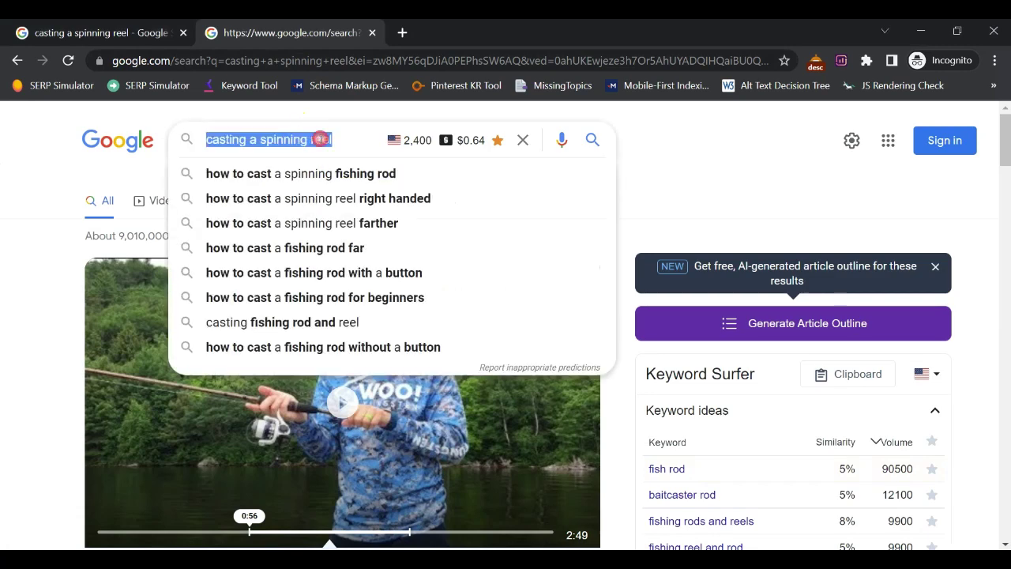
key("ctrl+v")
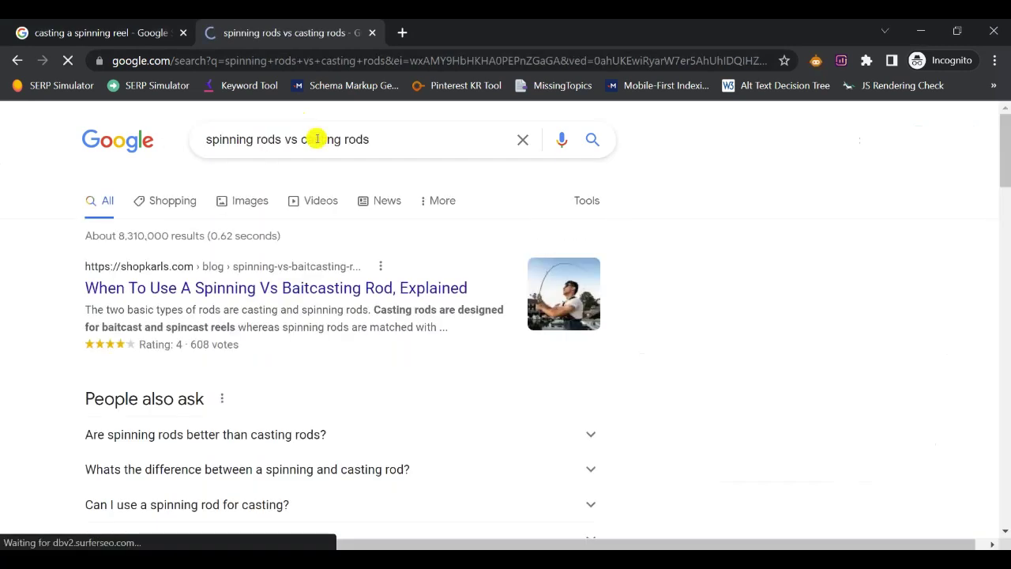
Examine the Google results for "casting a spinning reel", including the featured video, video results and organic article titles.
left_click(123, 32)
scroll(304, 300, "down", 8)
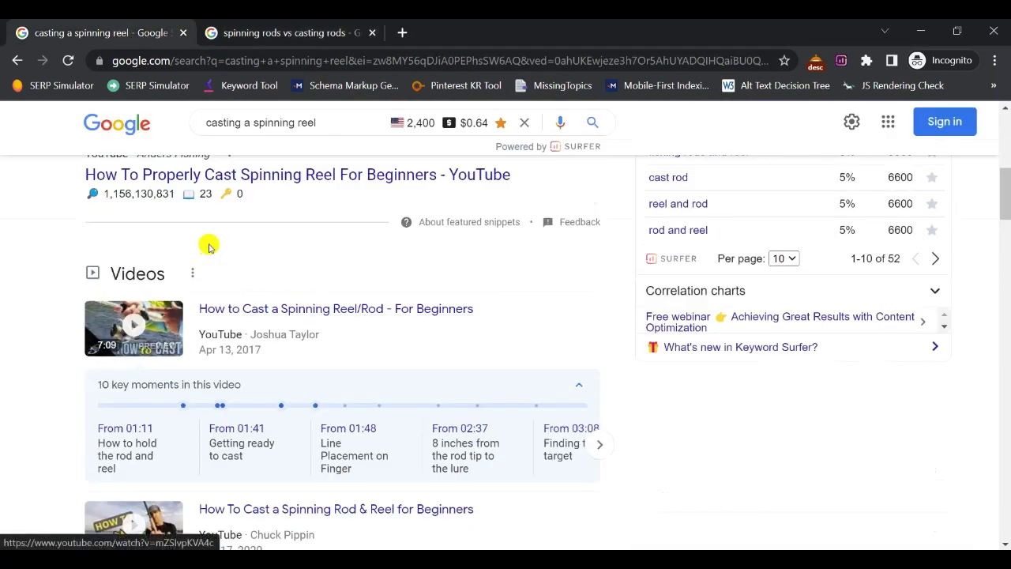
scroll(208, 244, "up", 4)
scroll(296, 294, "down", 2)
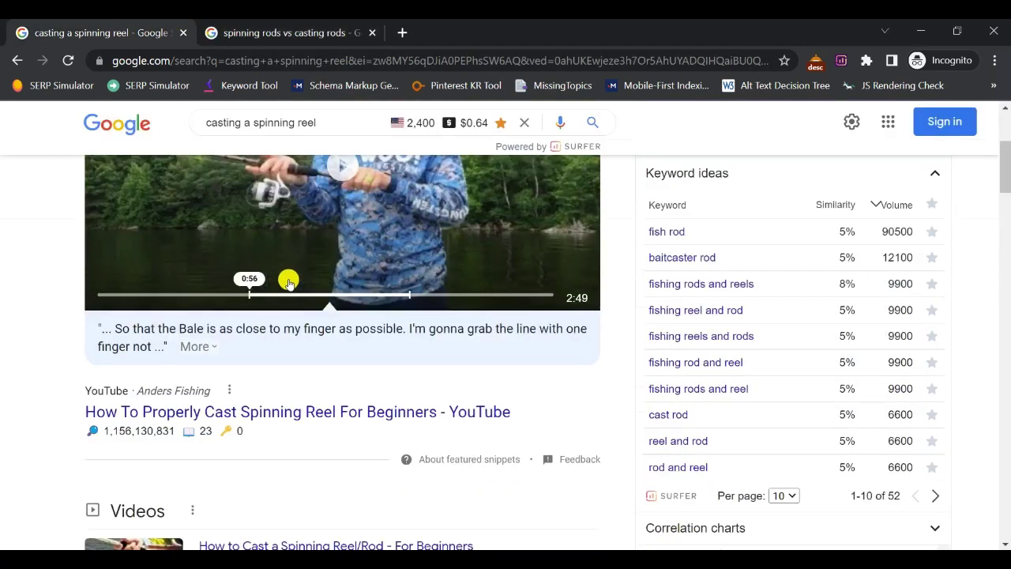
scroll(300, 336, "down", 2)
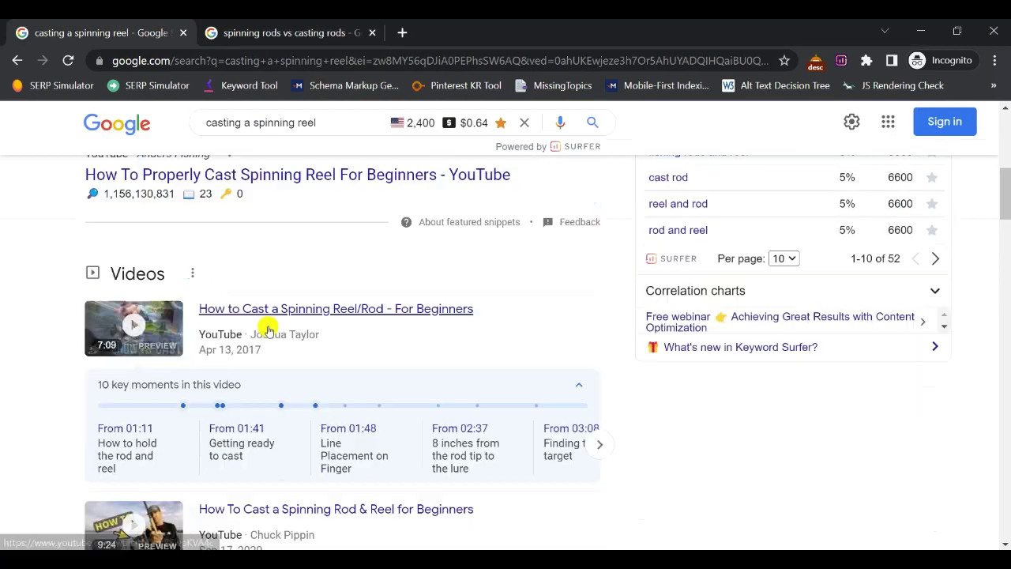
scroll(237, 253, "down", 2)
scroll(249, 269, "up", 2)
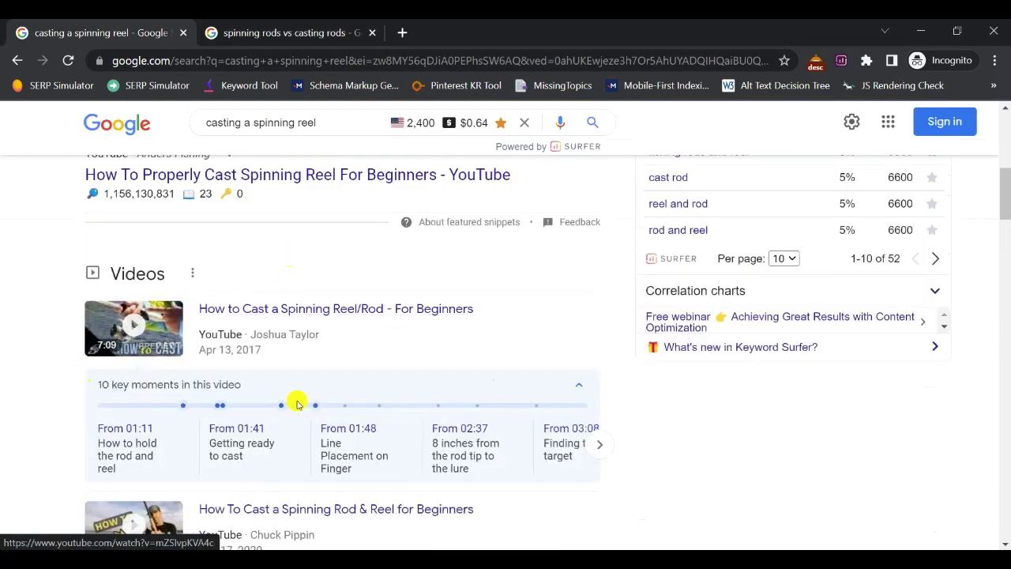
scroll(300, 323, "down", 5)
scroll(304, 328, "down", 4)
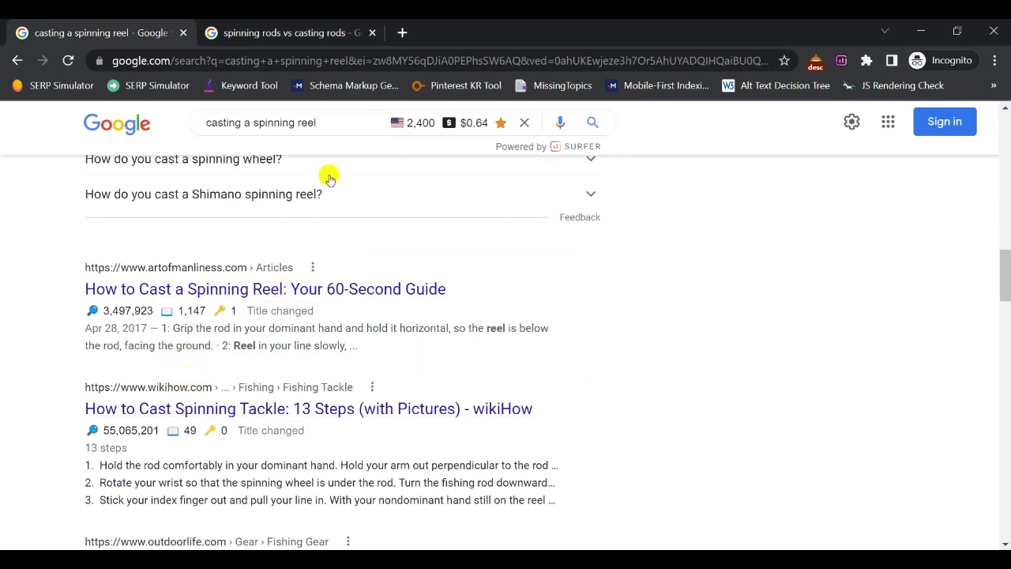
Examine the Google results for "spinning rods vs casting rods" to judge the type of articles ranking.
left_click(311, 35)
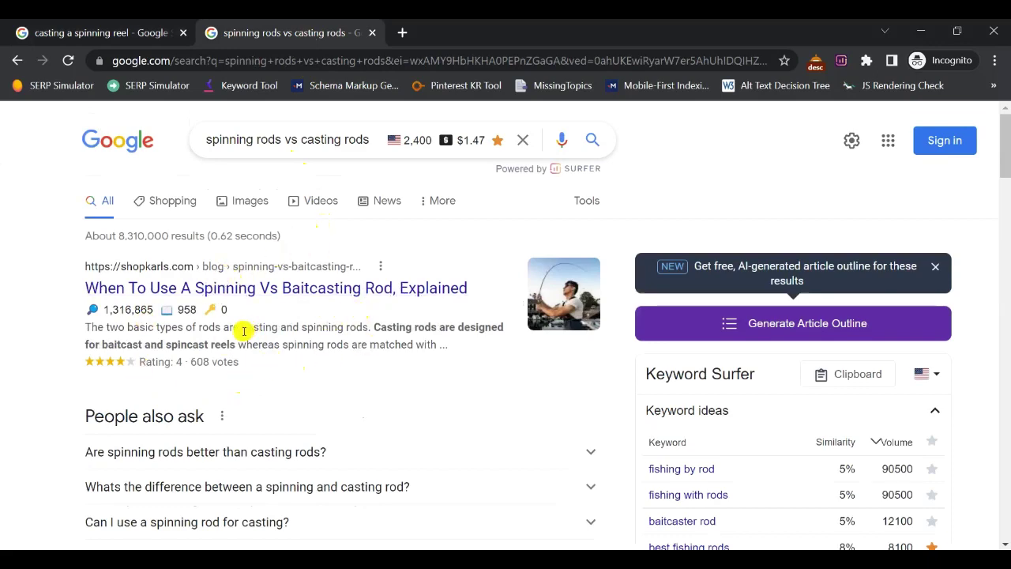
scroll(248, 355, "down", 5)
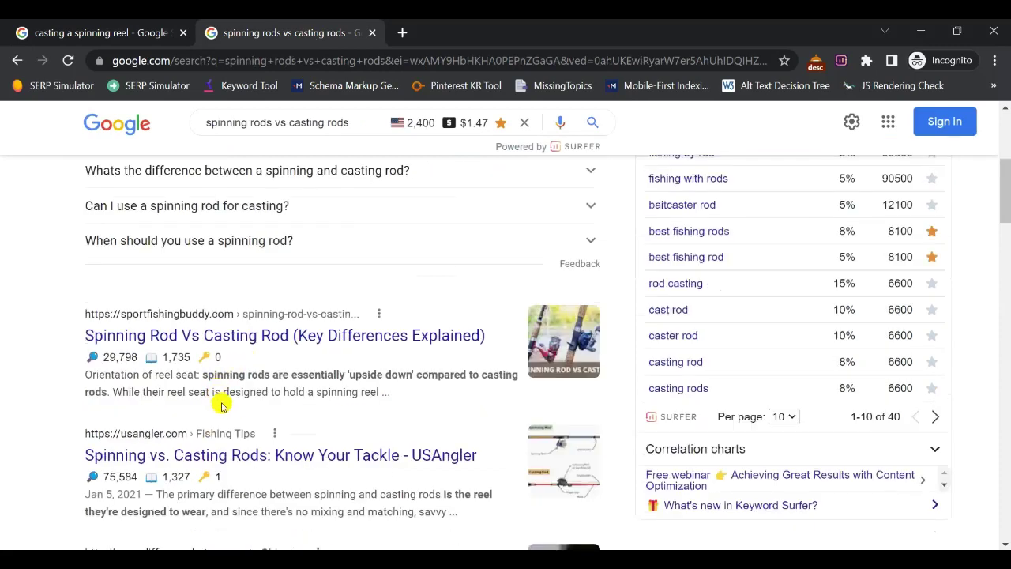
scroll(248, 372, "down", 3)
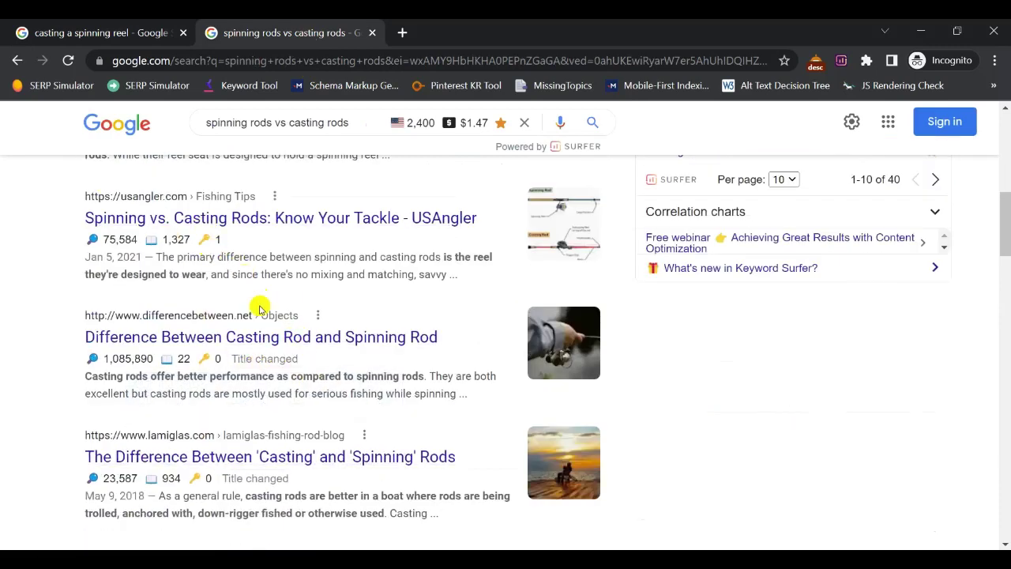
Go back through the "casting a spinning reel" results and compare their search intent with those for "spinning rods vs casting rods".
left_click(144, 33)
scroll(196, 245, "up", 10)
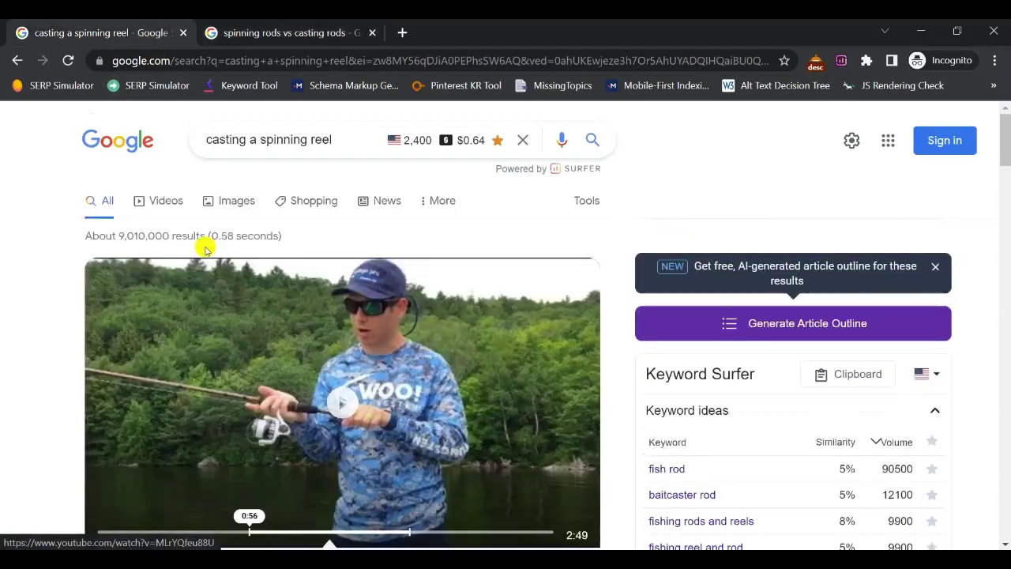
scroll(297, 237, "down", 10)
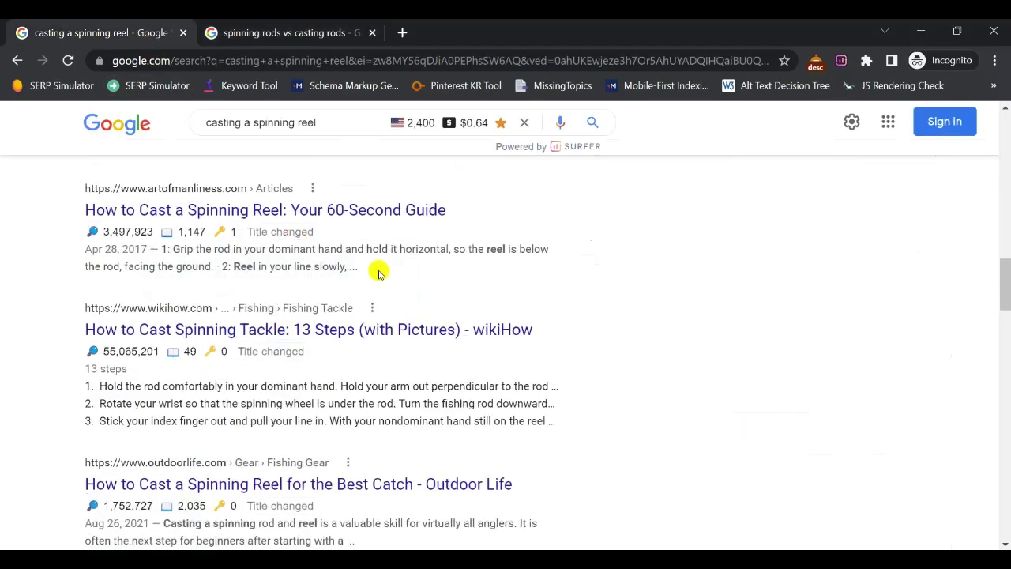
scroll(226, 255, "up", 10)
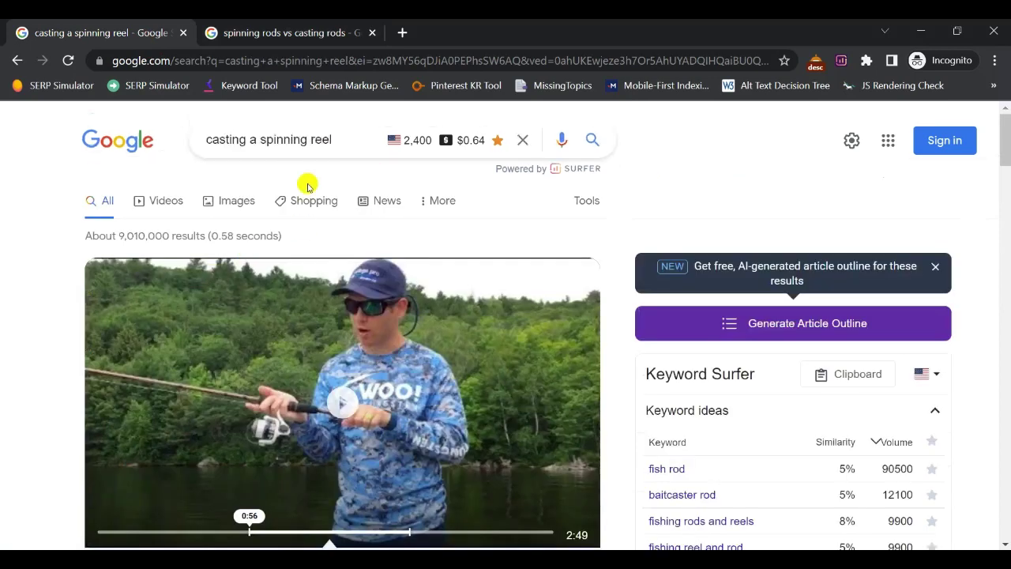
scroll(401, 313, "down", 10)
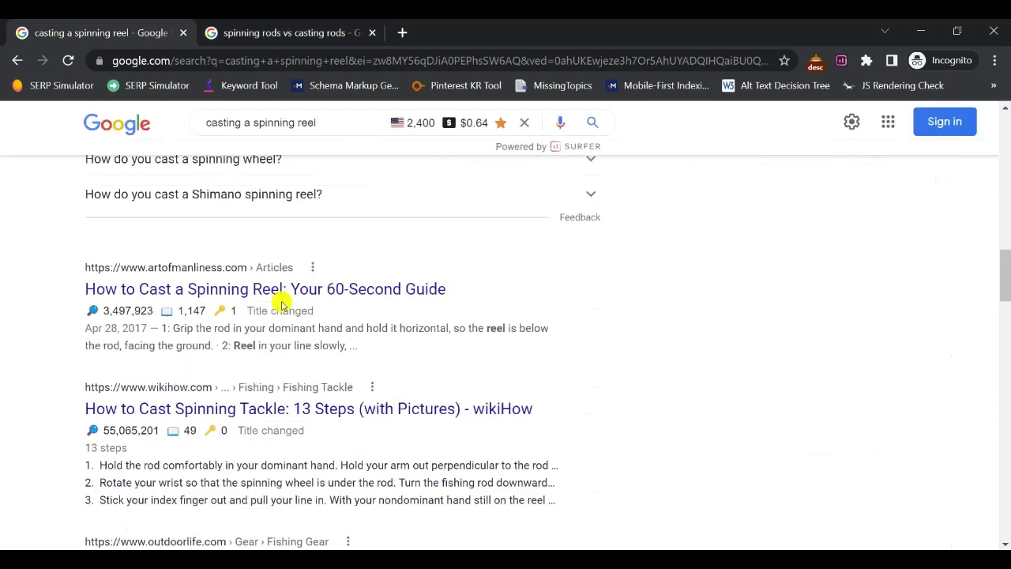
scroll(192, 269, "down", 2)
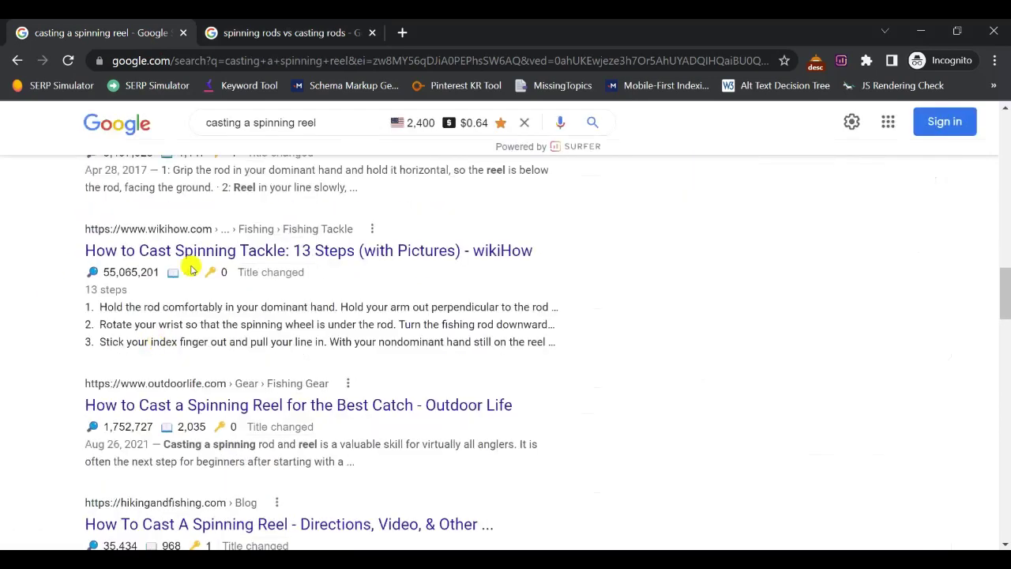
left_click(251, 28)
scroll(289, 282, "up", 5)
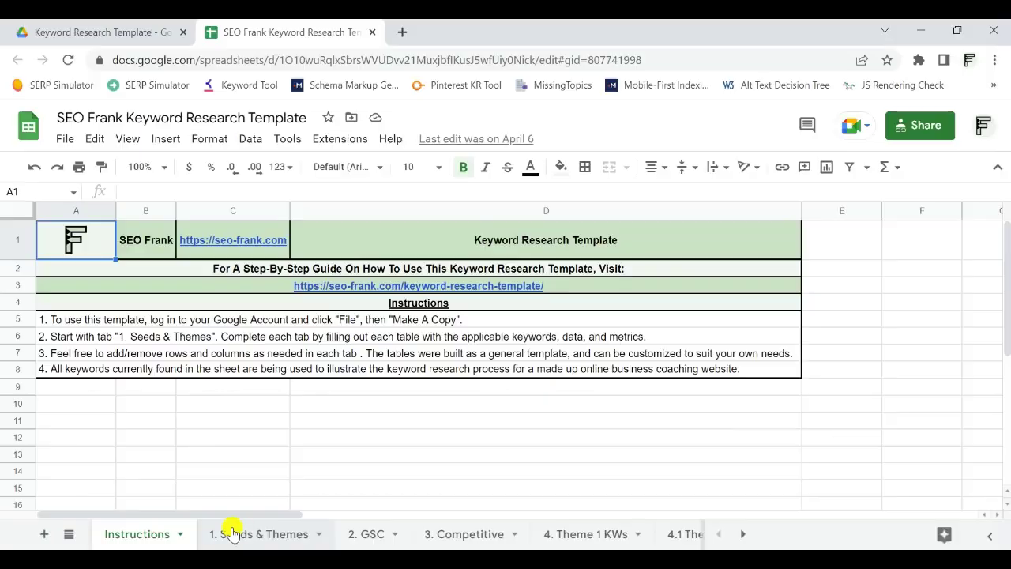
In the SEO Frank Keyword Research Template, review the Seeds & Themes and GSC sheets.
left_click(237, 534)
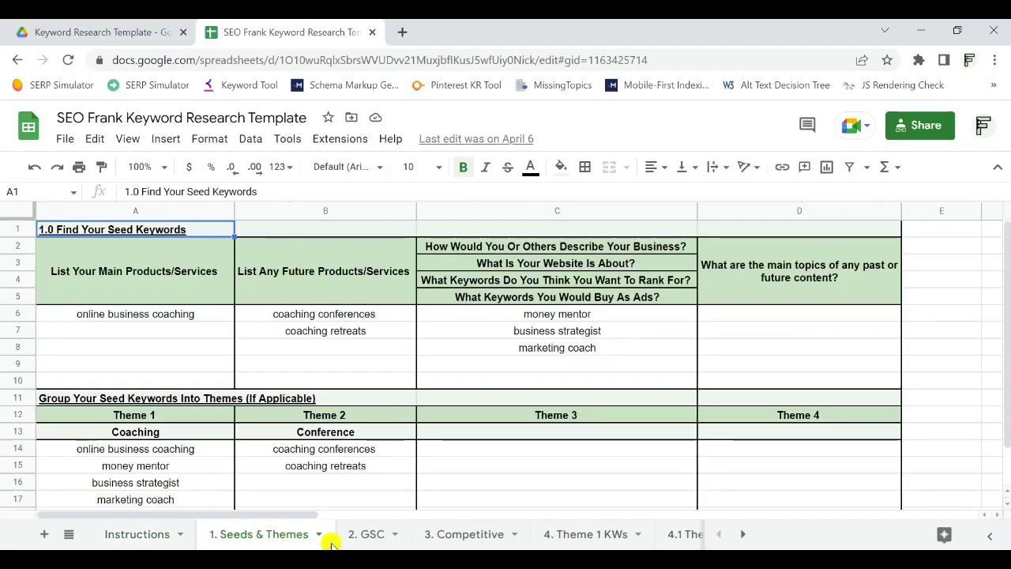
left_click(377, 542)
scroll(361, 356, "down", 3)
scroll(361, 356, "up", 3)
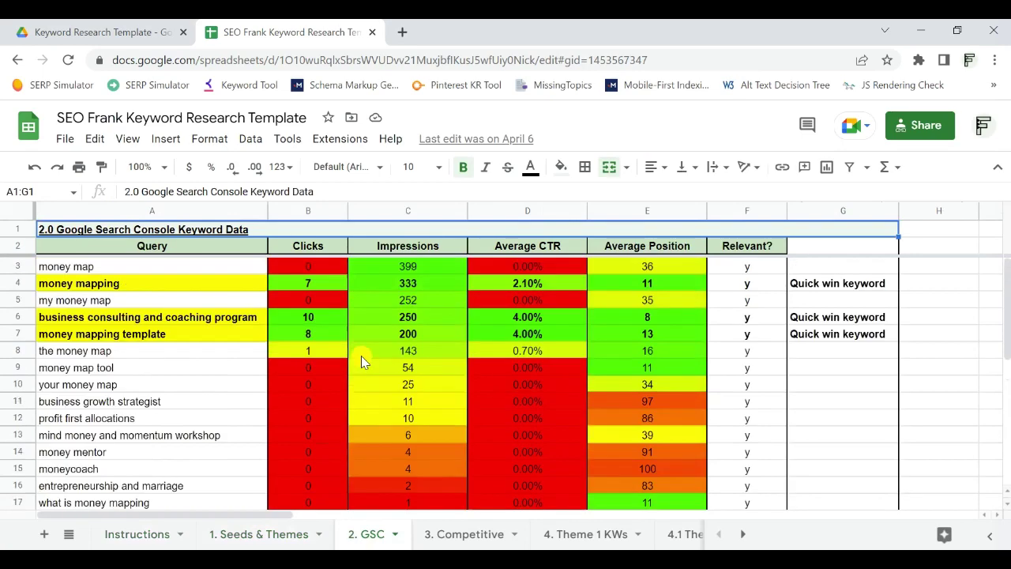
scroll(546, 536, "down", 3)
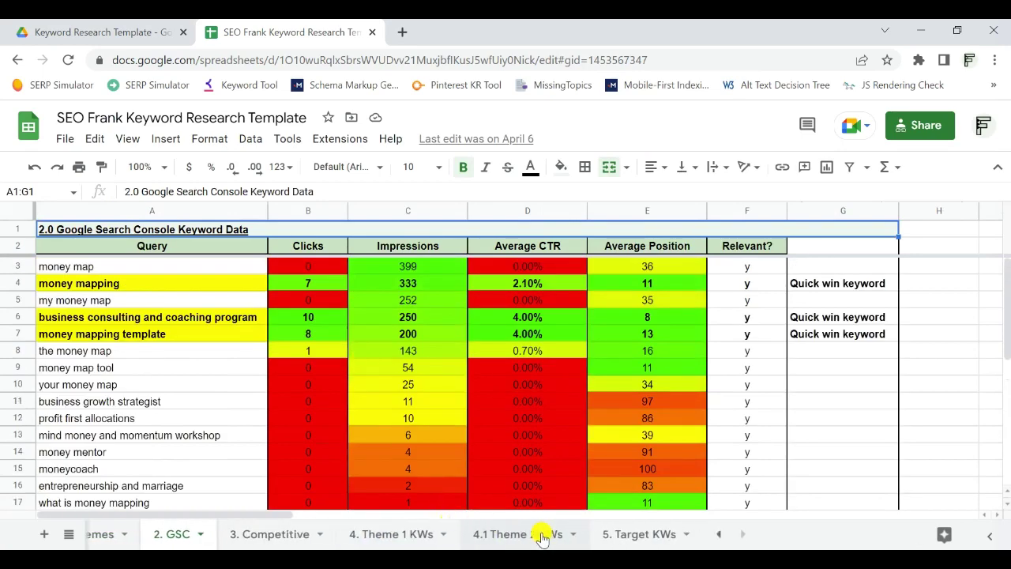
Look over the Target KWs sheet and set the SEO Difficulty column's filter condition to None.
left_click(619, 536)
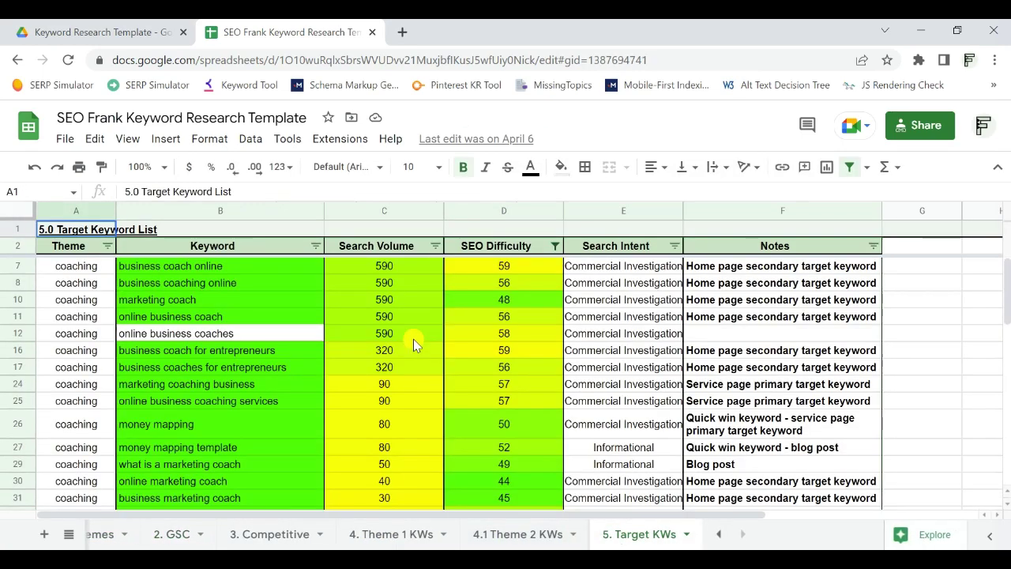
scroll(414, 339, "down", 10)
scroll(414, 339, "up", 15)
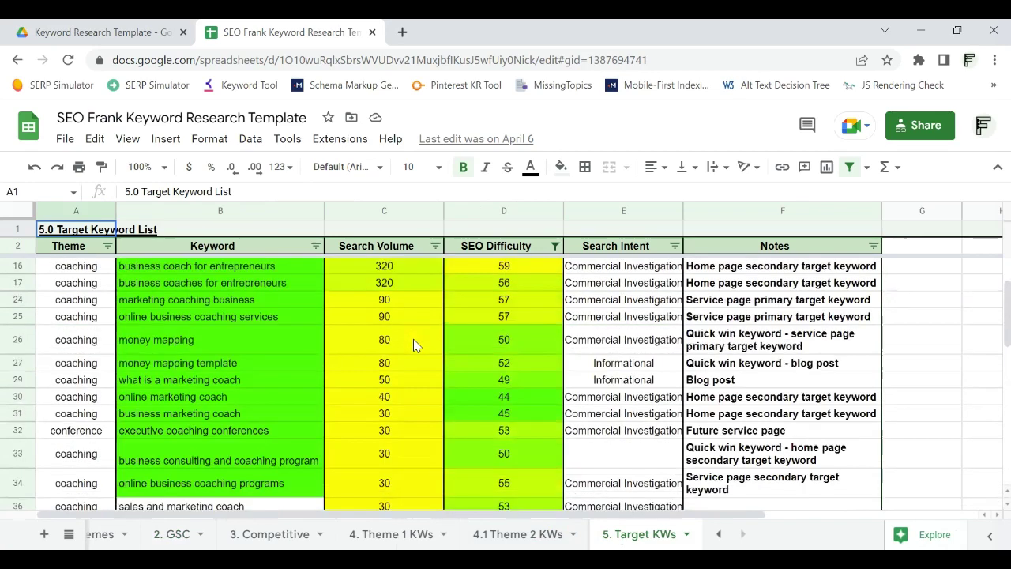
left_click(556, 246)
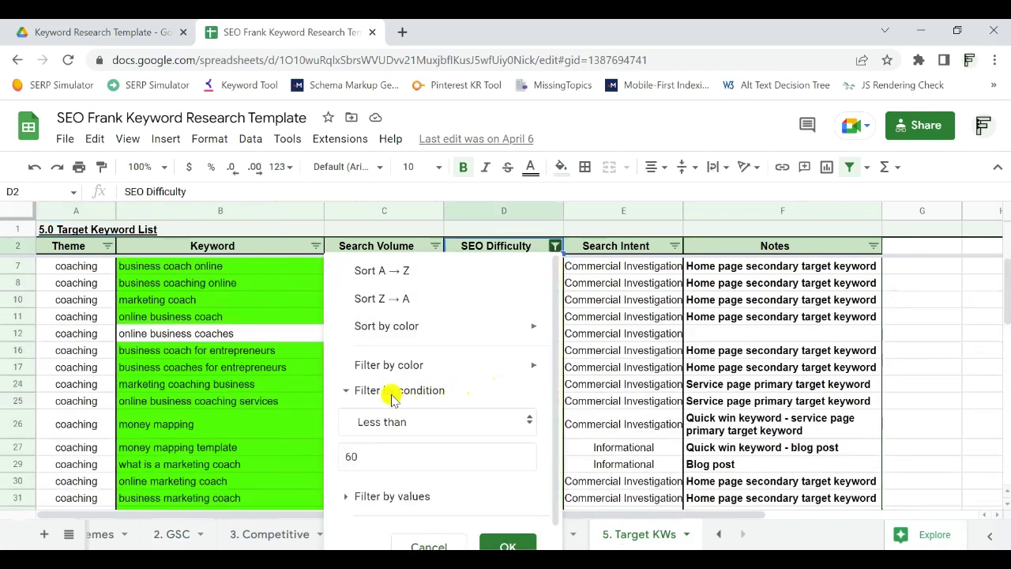
left_click(361, 392)
left_click(356, 393)
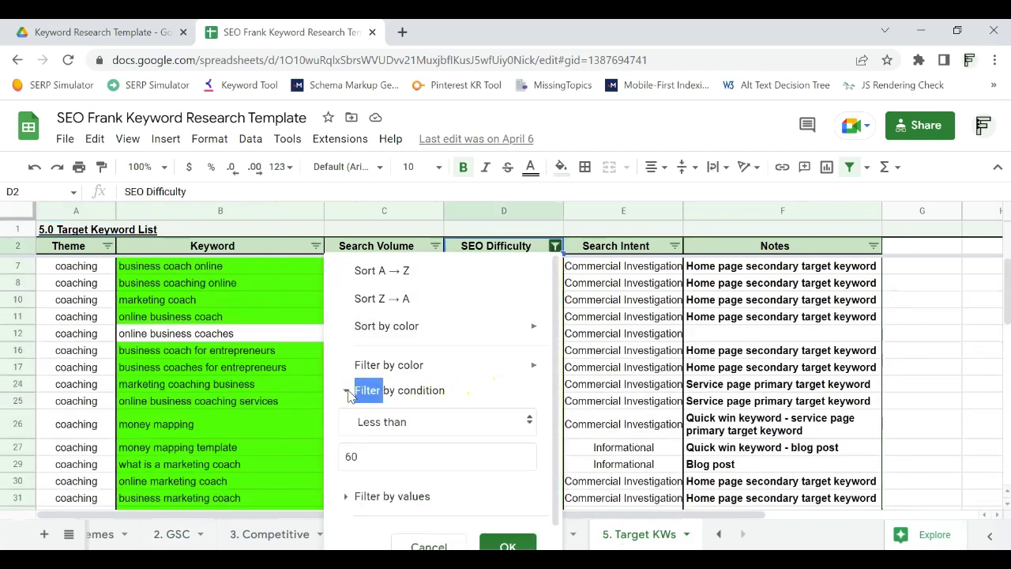
left_click(354, 394)
left_click(353, 395)
left_click(396, 420)
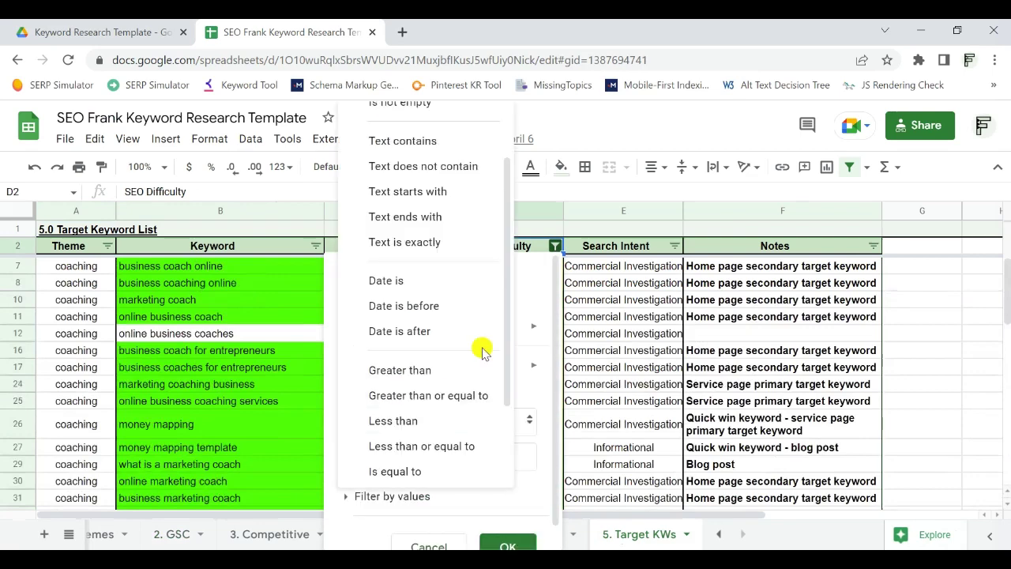
scroll(480, 350, "up", 3)
left_click(382, 117)
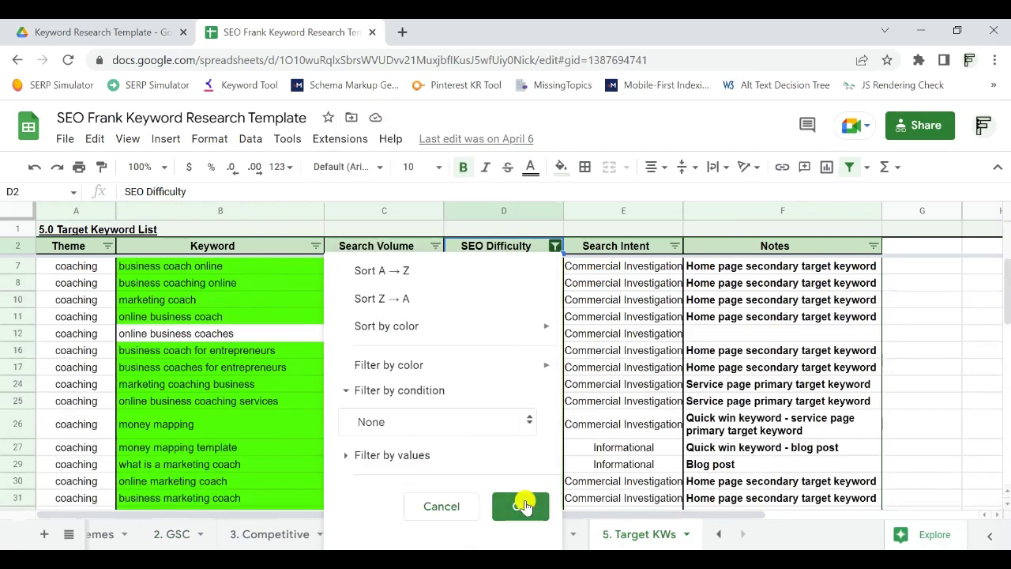
left_click(517, 504)
In the Google results for "fishing rods for kids", review the Keyword Surfer clipboard and export it as CSV.
left_click(319, 332)
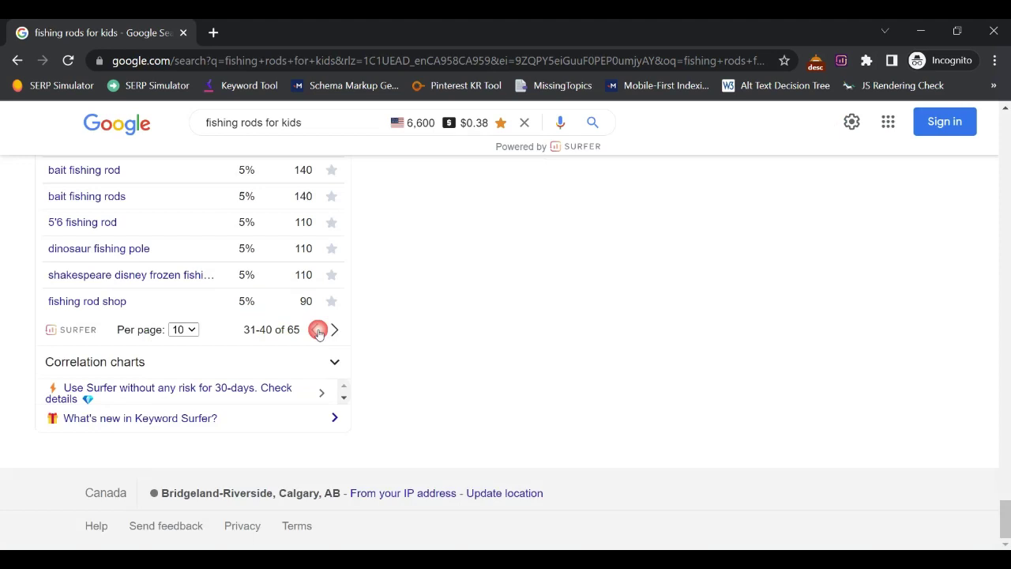
scroll(319, 331, "up", 3)
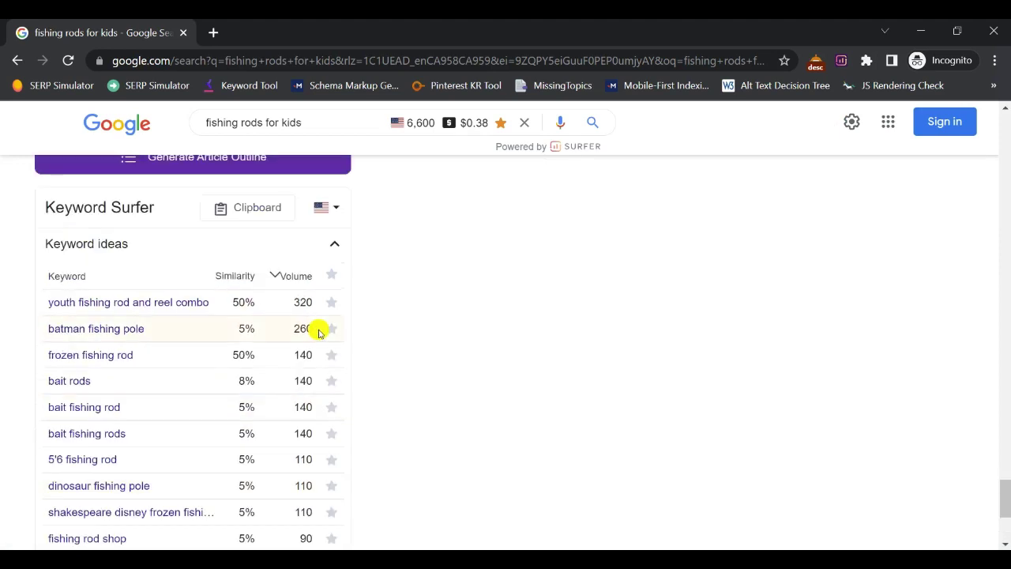
left_click(280, 210)
scroll(338, 350, "down", 2)
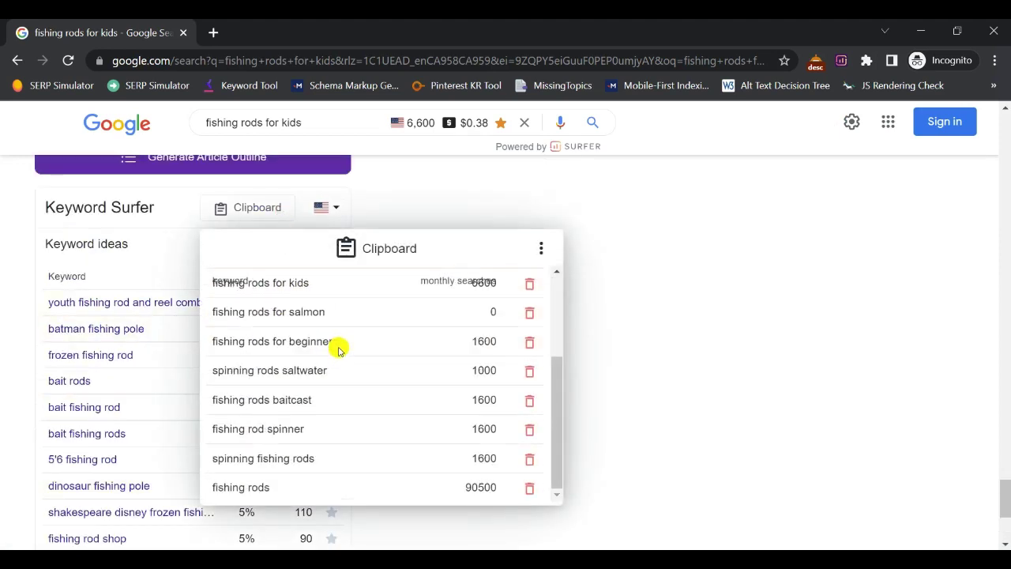
scroll(338, 349, "up", 2)
left_click(537, 249)
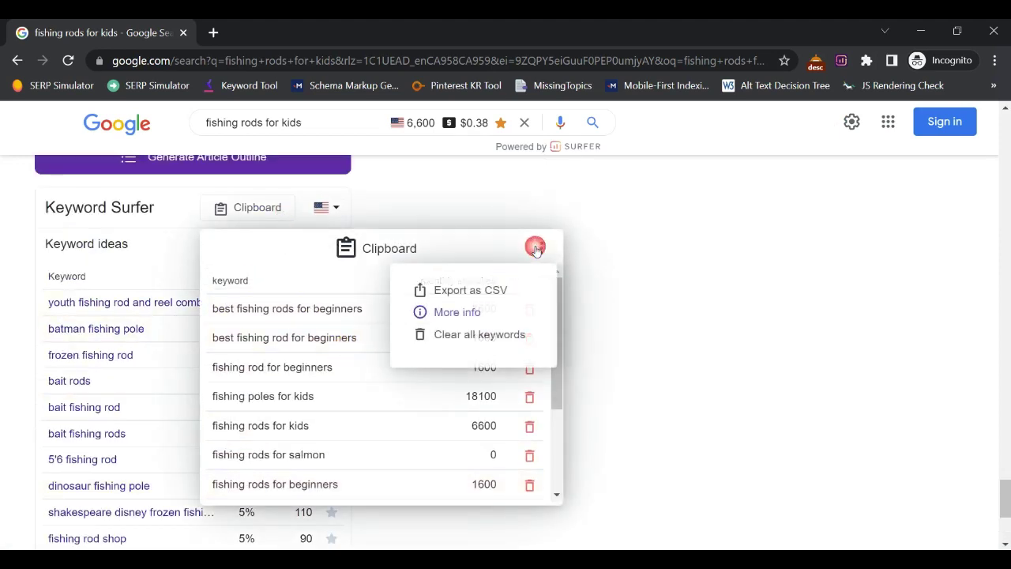
left_click(509, 290)
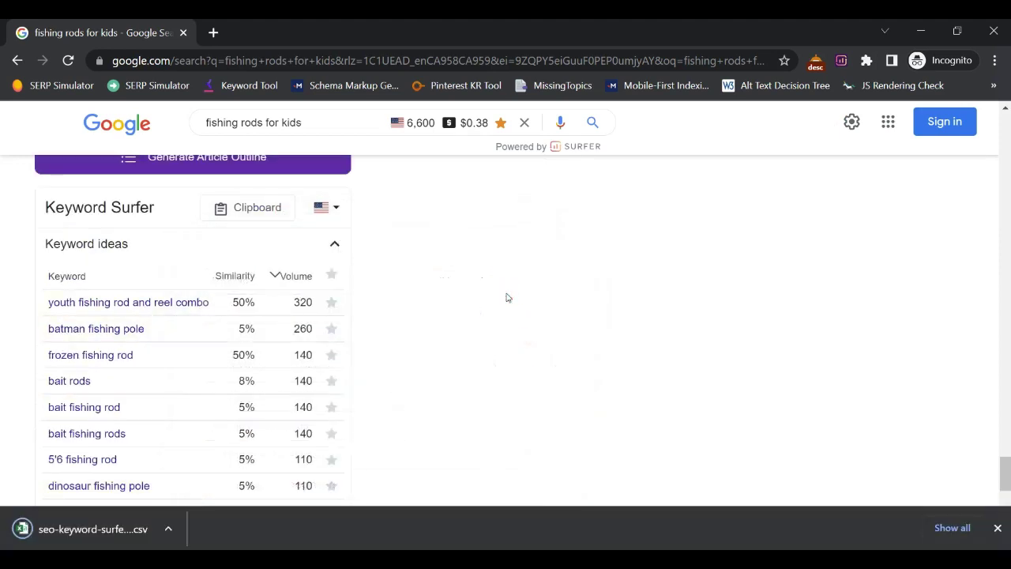
Open the downloaded Keyword Surfer CSV in Excel and auto-fit the width of the Keyword column.
left_click(169, 528)
left_click(221, 427)
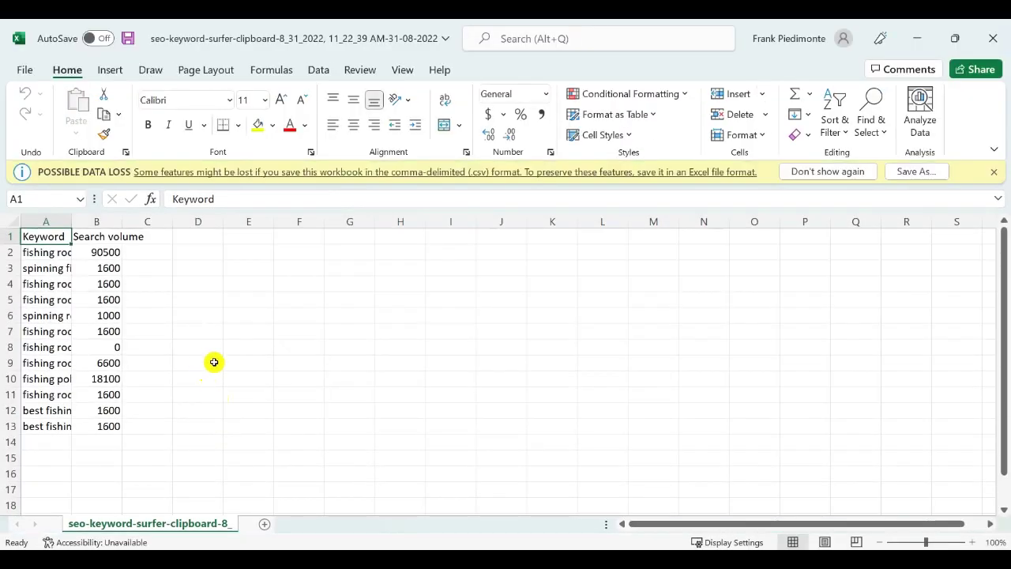
double_click(71, 222)
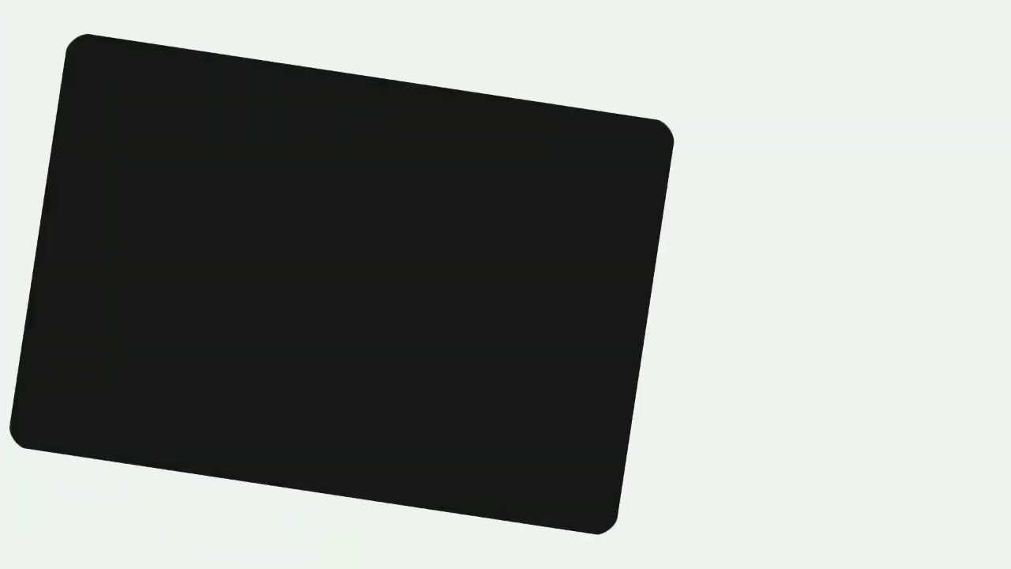